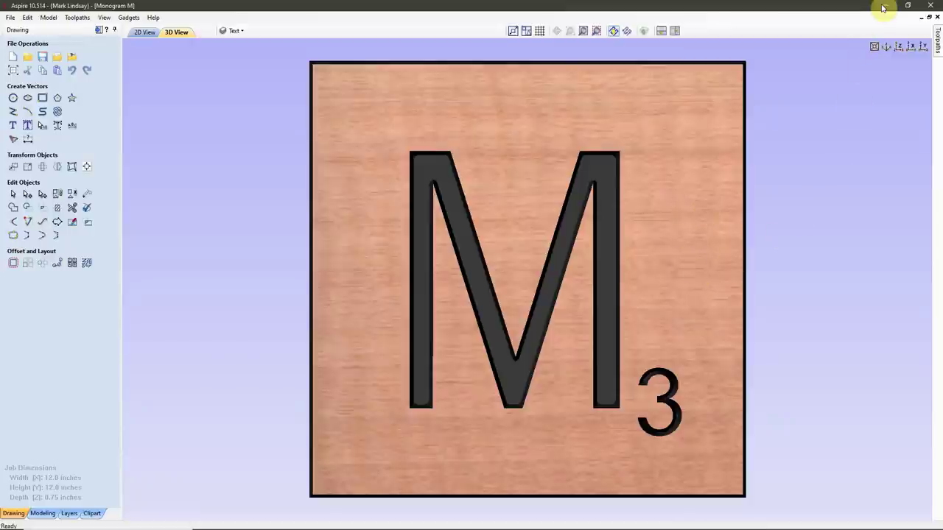
Switch to the blank new job and import the vectors from M.dxf, leaving them deselected.
{"action": "mouse_move", "coordinate": [255, 525]}
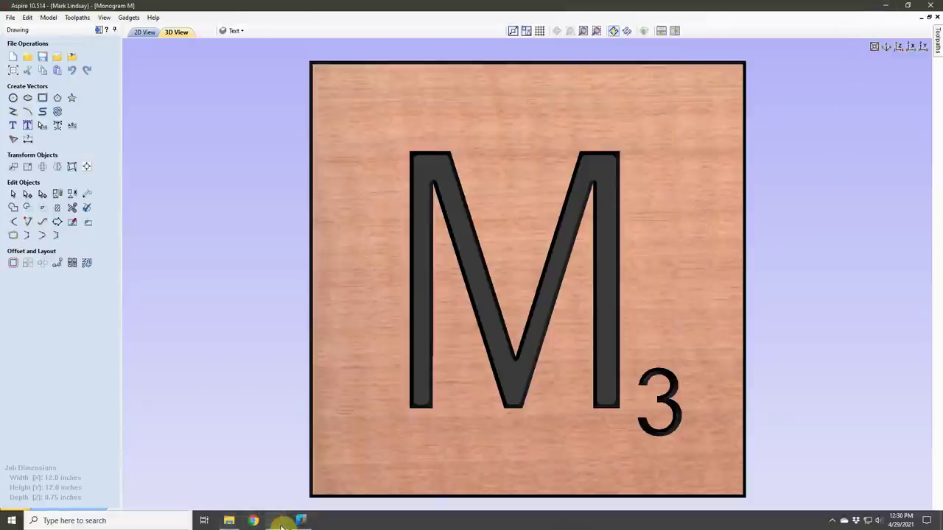
{"action": "left_click", "coordinate": [395, 444]}
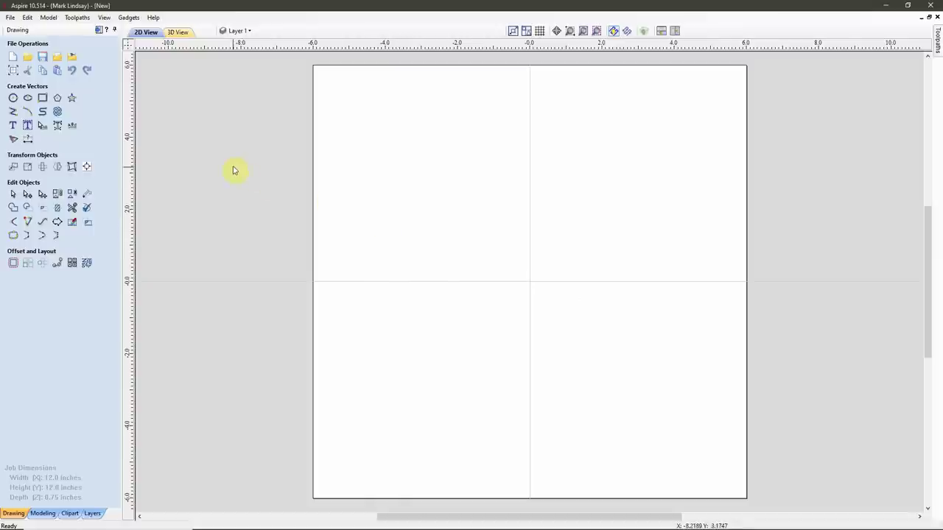
{"action": "left_click", "coordinate": [11, 19]}
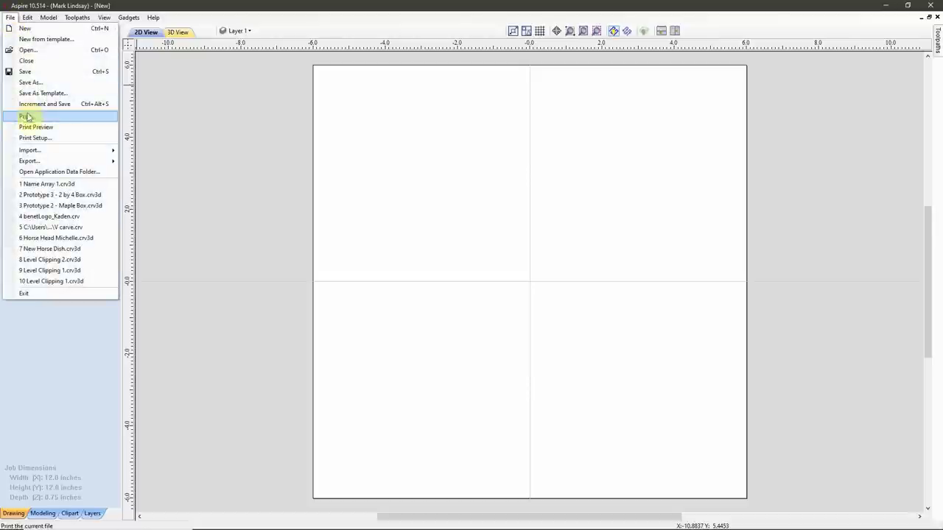
{"action": "mouse_move", "coordinate": [40, 149]}
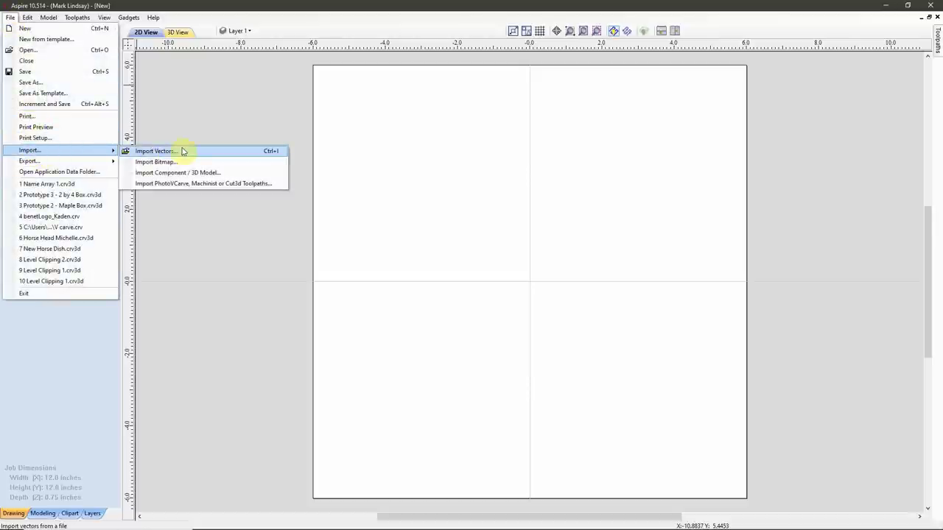
{"action": "left_click", "coordinate": [279, 88]}
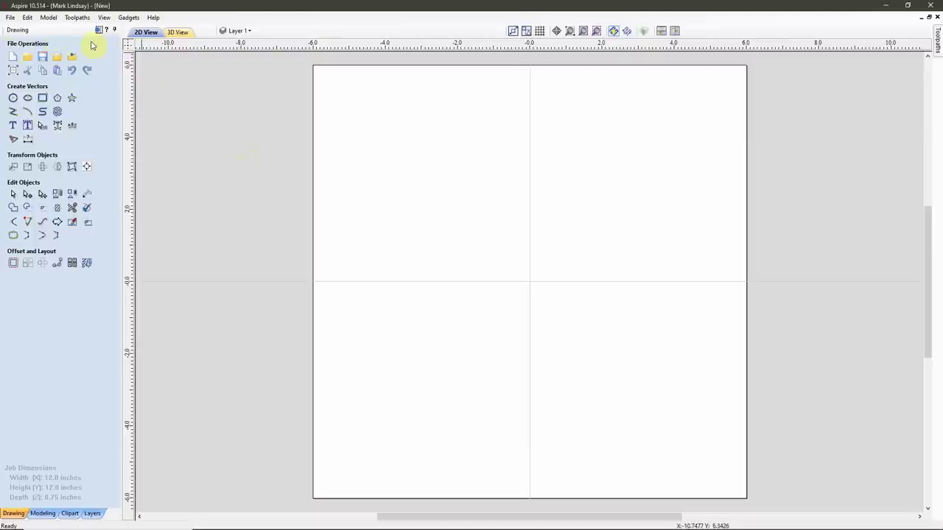
{"action": "left_click", "coordinate": [57, 61]}
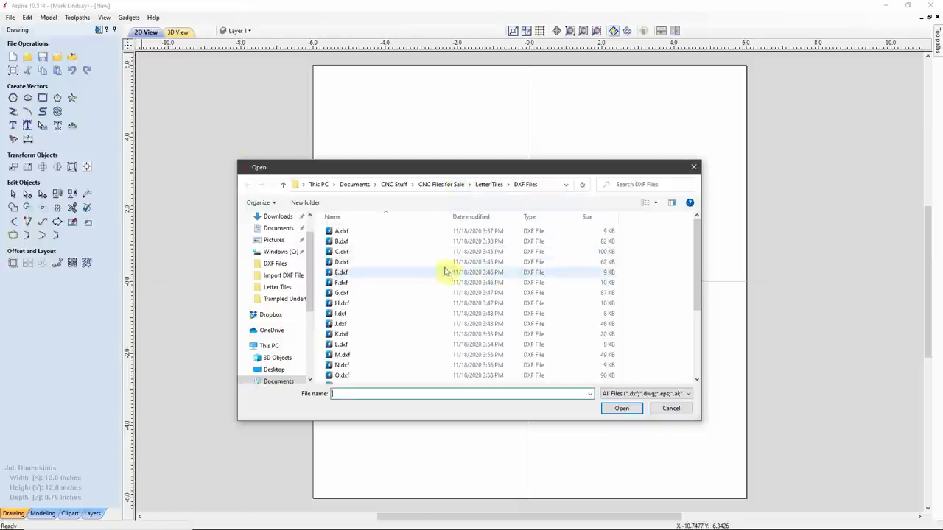
{"action": "double_click", "coordinate": [342, 357]}
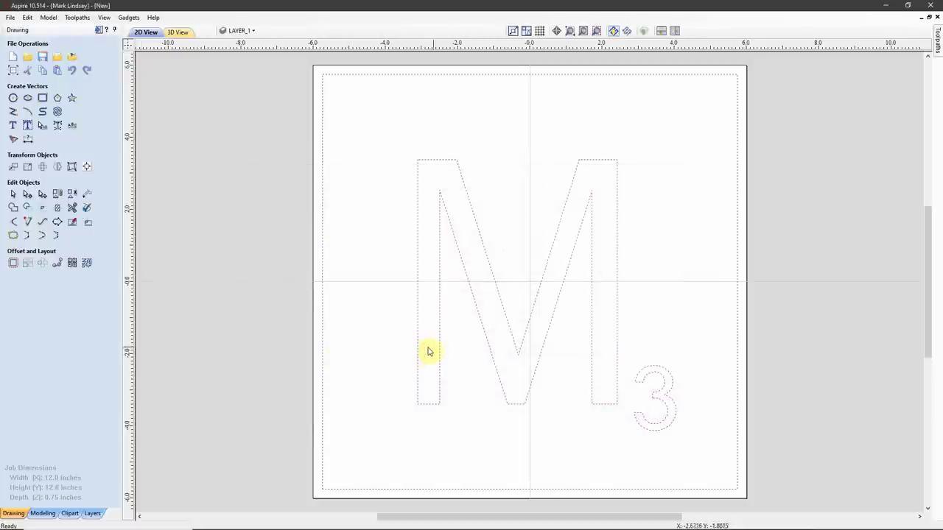
{"action": "left_click", "coordinate": [685, 204]}
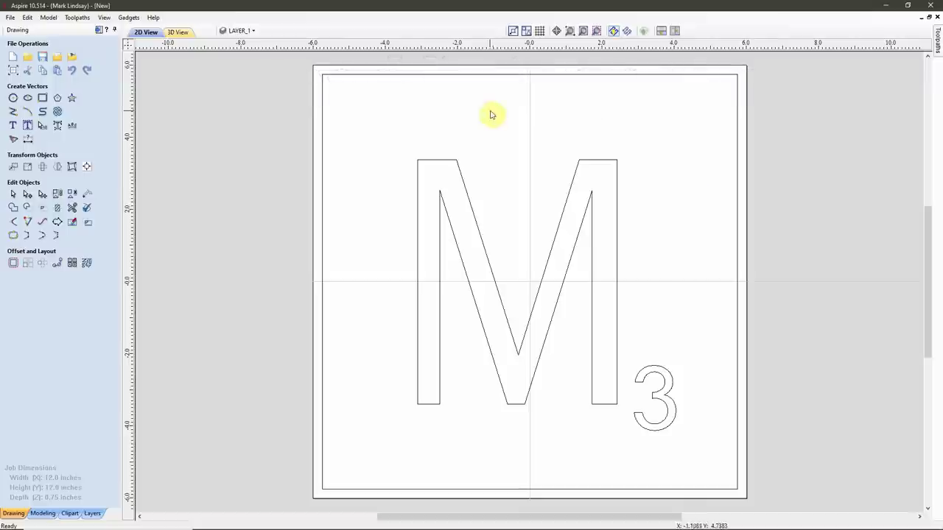
Show the nodes of the letter M outline and examine where they sit along its corners and straight edges.
{"action": "scroll", "coordinate": [515, 146], "scroll_direction": "down", "scroll_amount": 1}
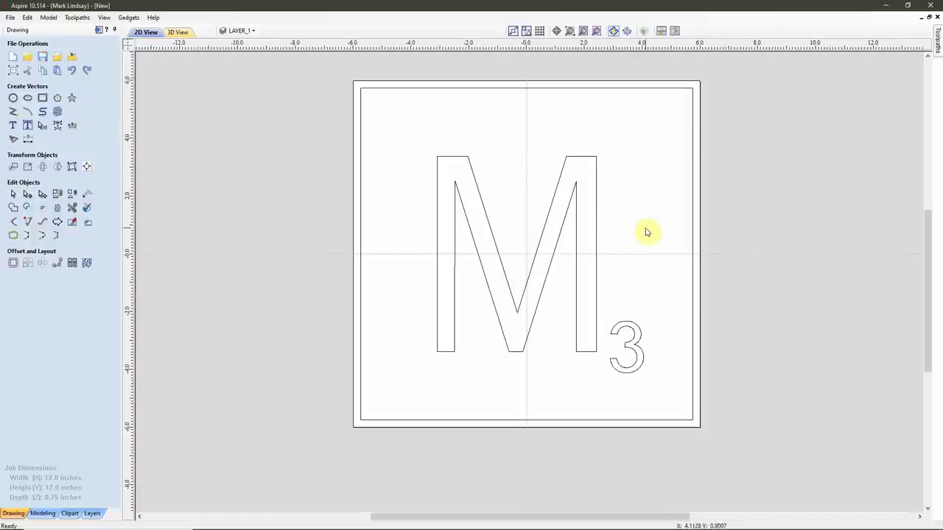
{"action": "left_click", "coordinate": [596, 193]}
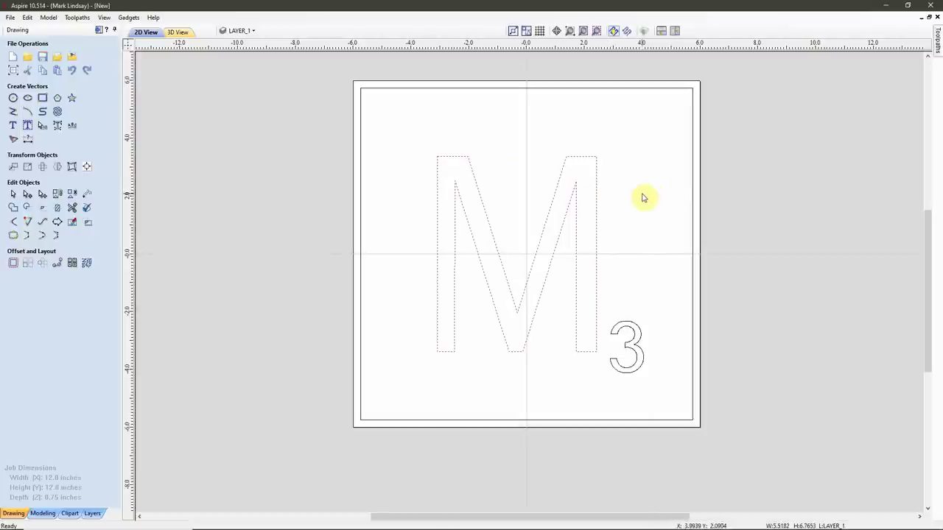
{"action": "key", "text": "n"}
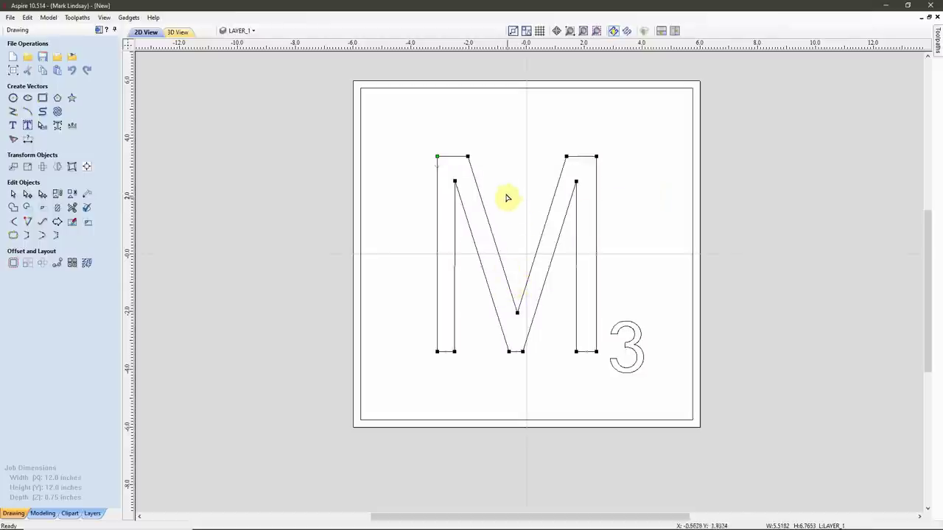
{"action": "scroll", "coordinate": [499, 175], "scroll_direction": "up", "scroll_amount": 1}
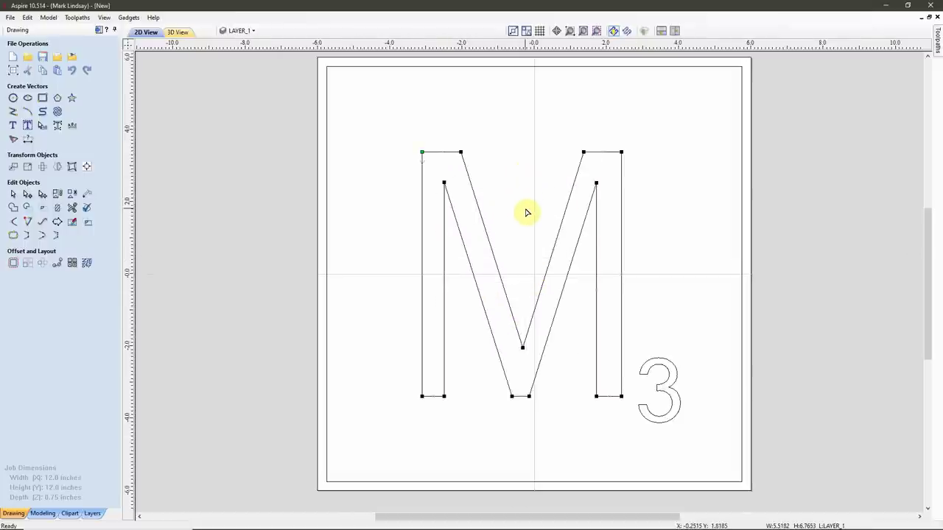
{"action": "scroll", "coordinate": [527, 213], "scroll_direction": "up", "scroll_amount": 1}
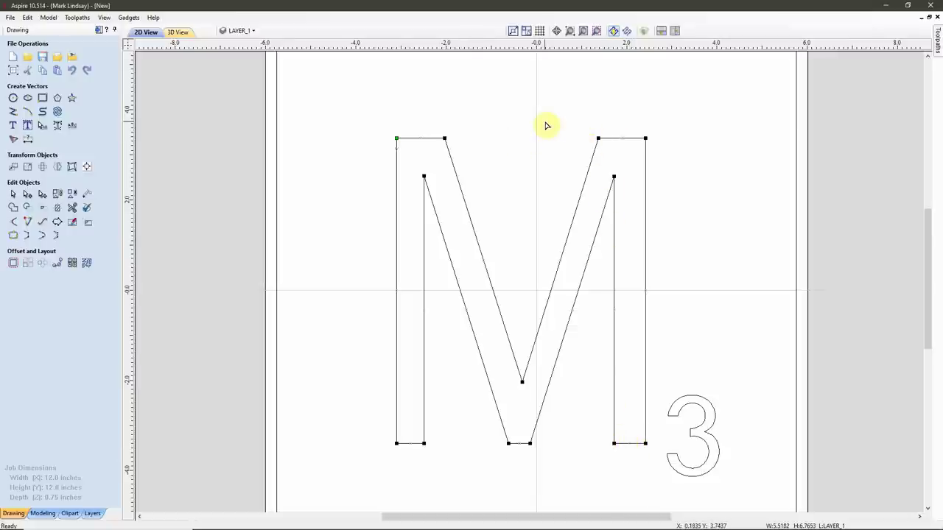
{"action": "scroll", "coordinate": [546, 126], "scroll_direction": "down", "scroll_amount": 1}
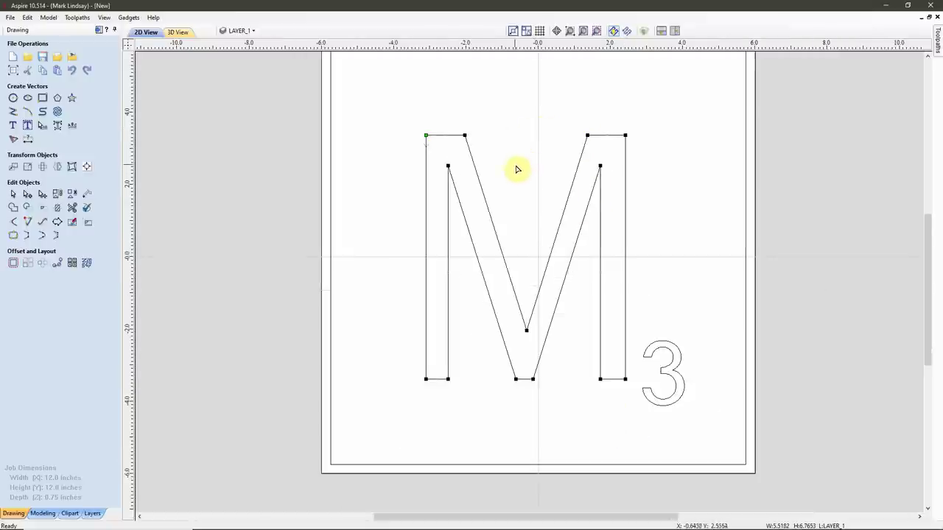
{"action": "scroll", "coordinate": [515, 167], "scroll_direction": "down", "scroll_amount": 1}
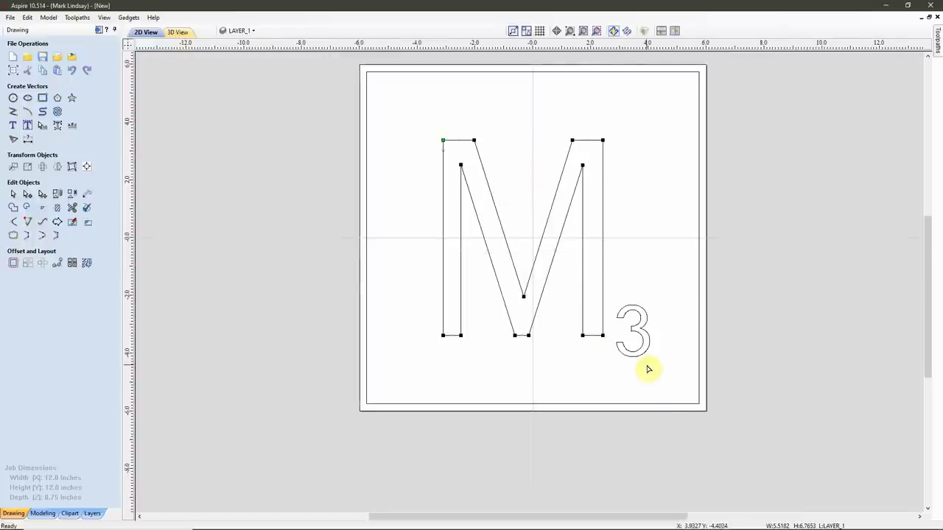
Show the nodes of the number 3 outline, examine their spacing around the curves, and deselect the outline.
{"action": "scroll", "coordinate": [648, 365], "scroll_direction": "up", "scroll_amount": 1}
{"action": "scroll", "coordinate": [650, 361], "scroll_direction": "up", "scroll_amount": 2}
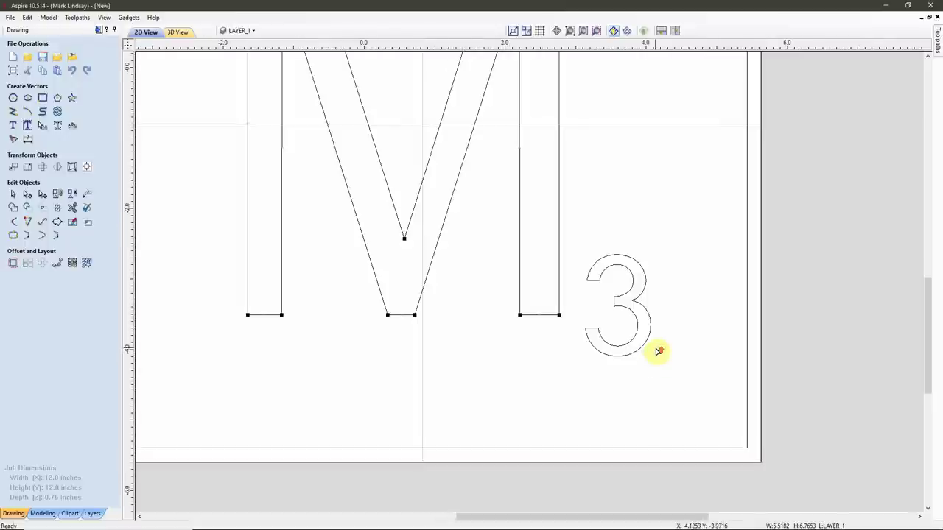
{"action": "scroll", "coordinate": [656, 351], "scroll_direction": "up", "scroll_amount": 1}
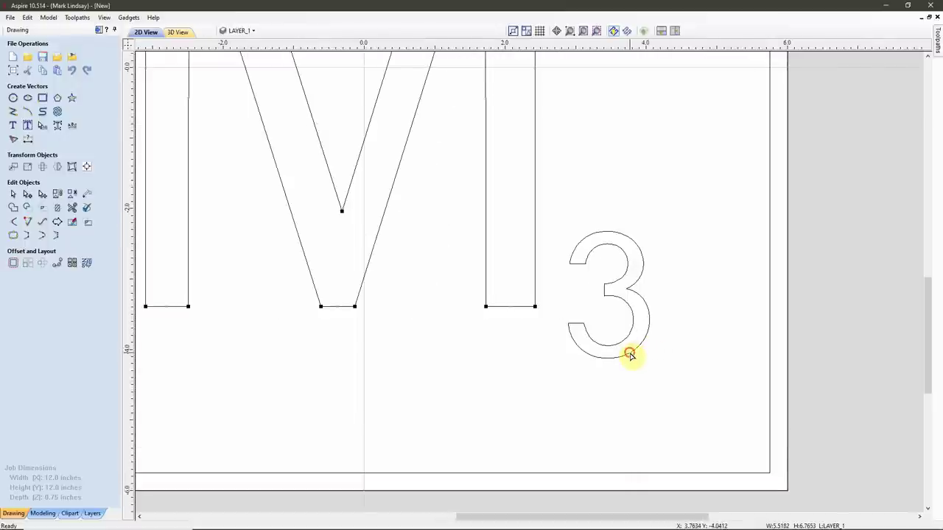
{"action": "left_click", "coordinate": [631, 356]}
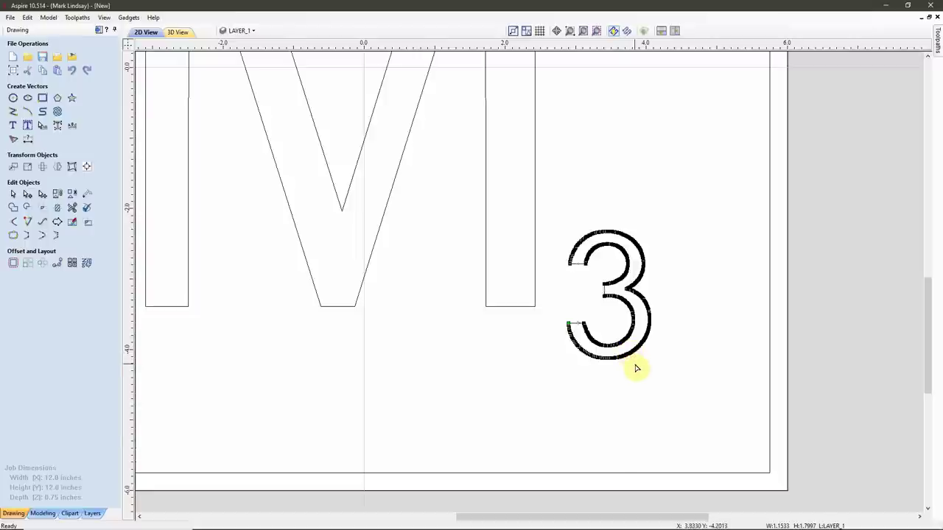
{"action": "scroll", "coordinate": [634, 366], "scroll_direction": "up", "scroll_amount": 1}
{"action": "scroll", "coordinate": [635, 366], "scroll_direction": "up", "scroll_amount": 1}
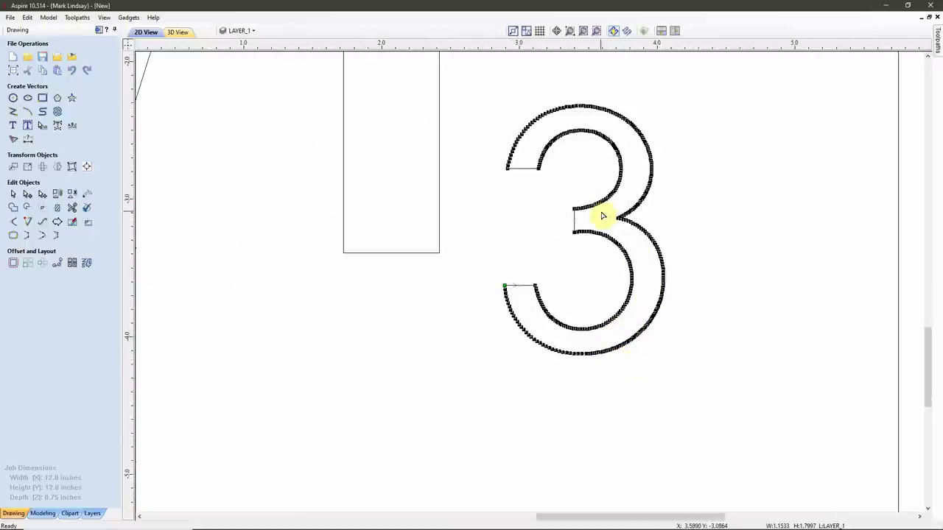
{"action": "scroll", "coordinate": [604, 210], "scroll_direction": "up", "scroll_amount": 1}
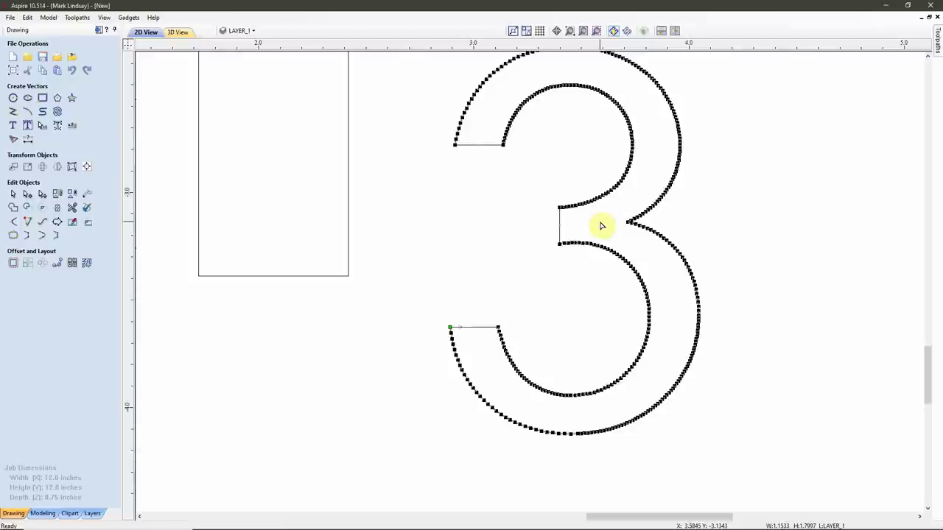
{"action": "left_click", "coordinate": [758, 253]}
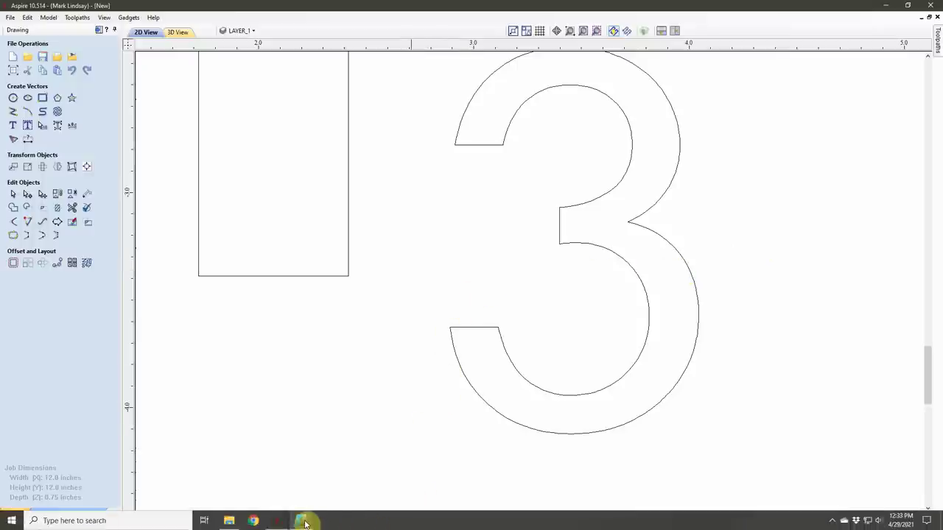
Switch to nanoCAD, select the number 3 polyline in M.dxf, examine its vertices along the lower curve, and unselect everything.
{"action": "left_click", "coordinate": [303, 521]}
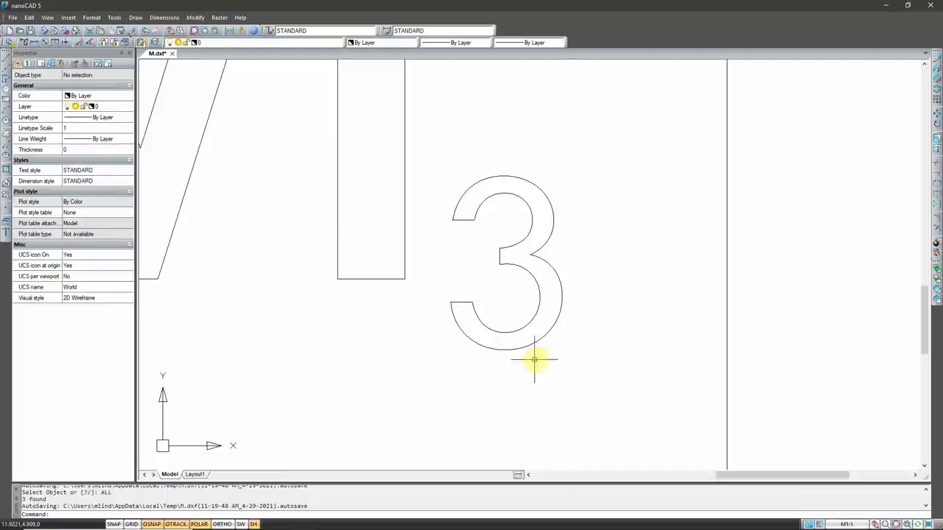
{"action": "scroll", "coordinate": [503, 305], "scroll_direction": "up", "scroll_amount": 2}
{"action": "scroll", "coordinate": [502, 305], "scroll_direction": "up", "scroll_amount": 1}
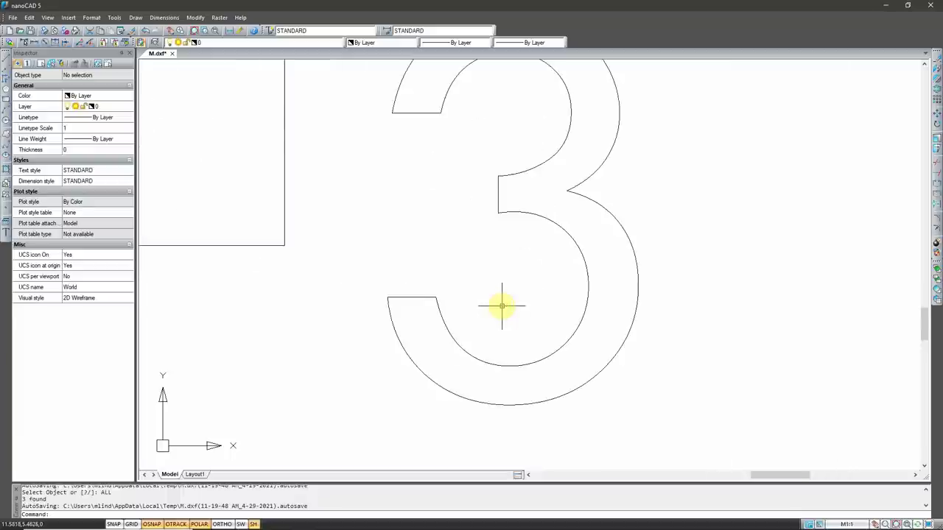
{"action": "scroll", "coordinate": [503, 305], "scroll_direction": "down", "scroll_amount": 1}
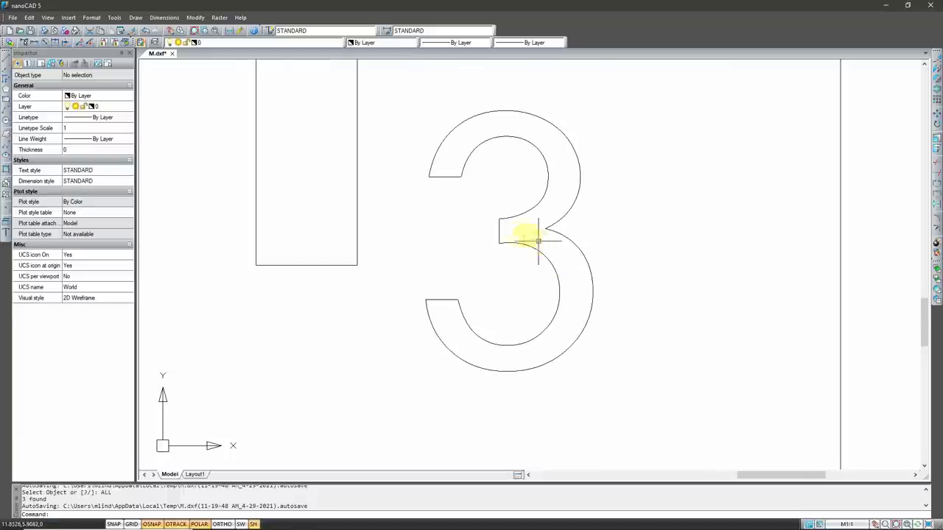
{"action": "left_click", "coordinate": [522, 343]}
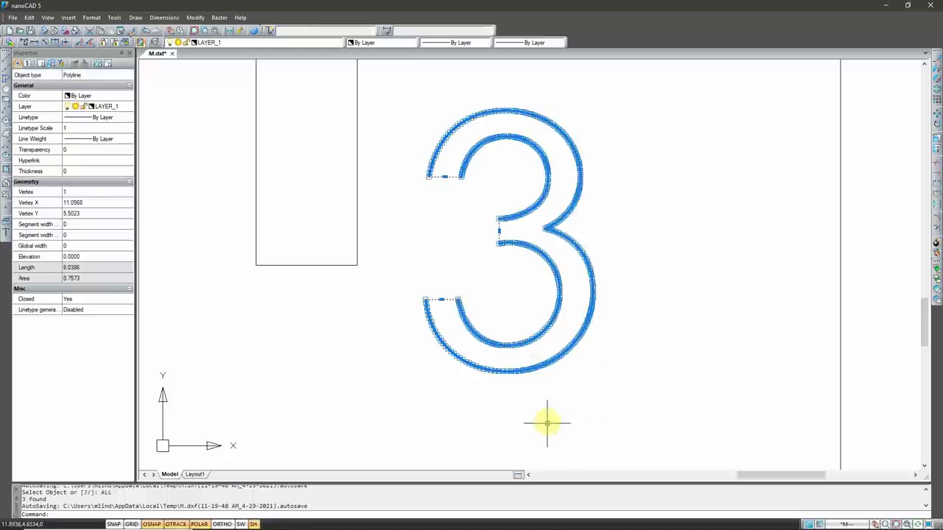
{"action": "scroll", "coordinate": [545, 423], "scroll_direction": "up", "scroll_amount": 5}
{"action": "scroll", "coordinate": [527, 376], "scroll_direction": "up", "scroll_amount": 3}
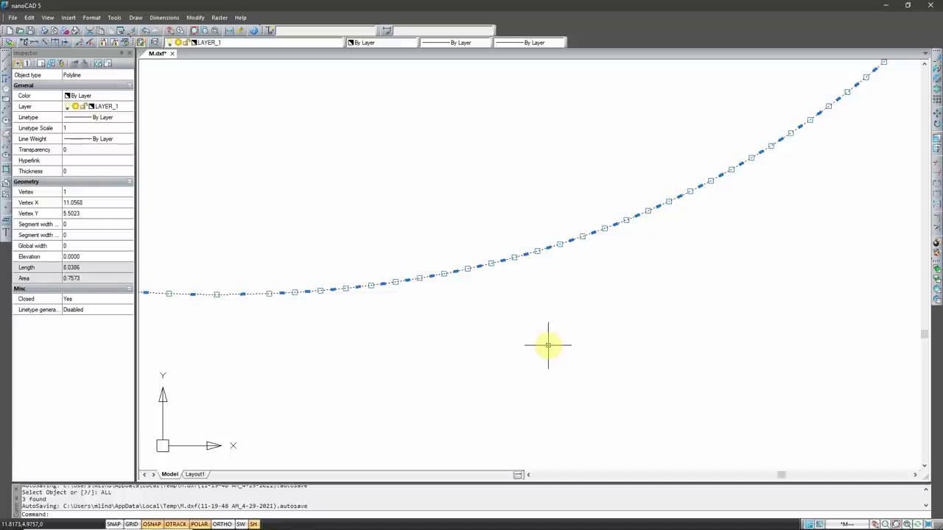
{"action": "scroll", "coordinate": [595, 347], "scroll_direction": "down", "scroll_amount": 2}
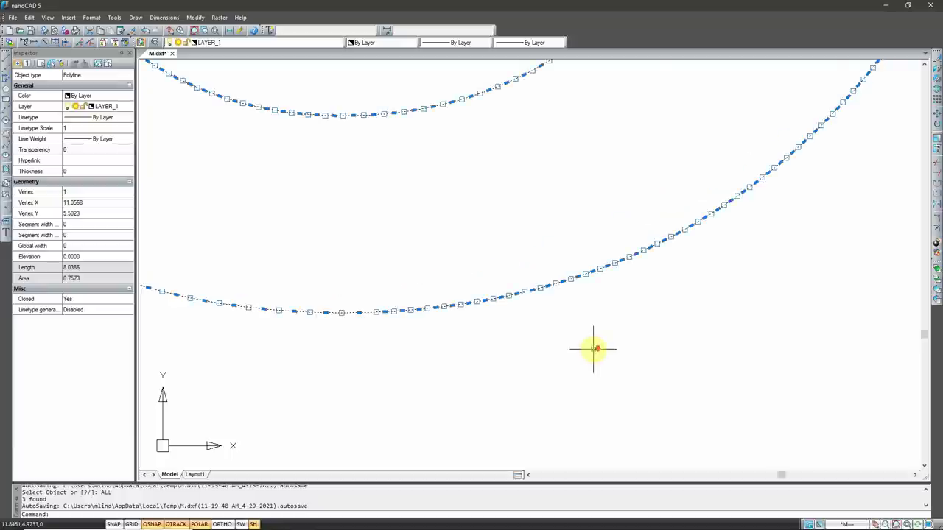
{"action": "scroll", "coordinate": [600, 346], "scroll_direction": "down", "scroll_amount": 4}
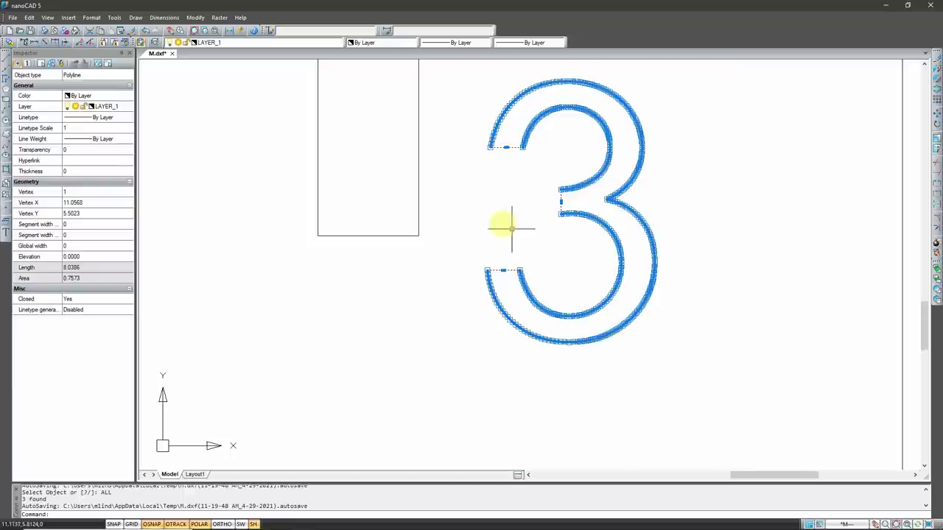
{"action": "right_click", "coordinate": [469, 207]}
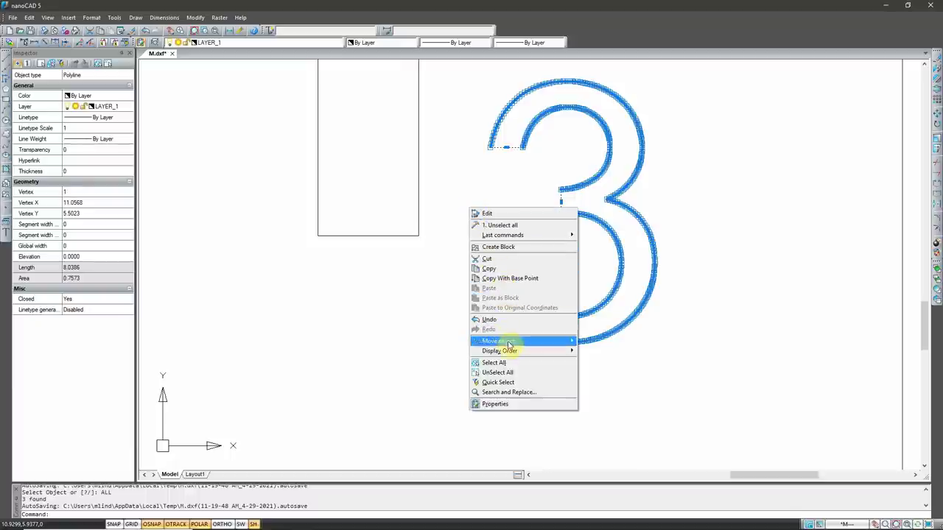
{"action": "left_click", "coordinate": [512, 373]}
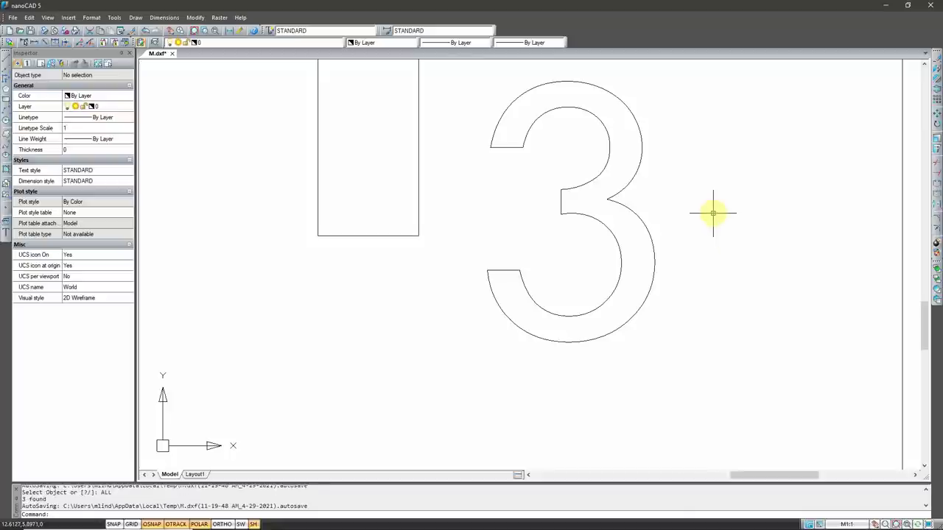
Select the number 3 polyline again and examine the individual segments between vertices on its lower outer curve.
{"action": "scroll", "coordinate": [713, 214], "scroll_direction": "down", "scroll_amount": 2}
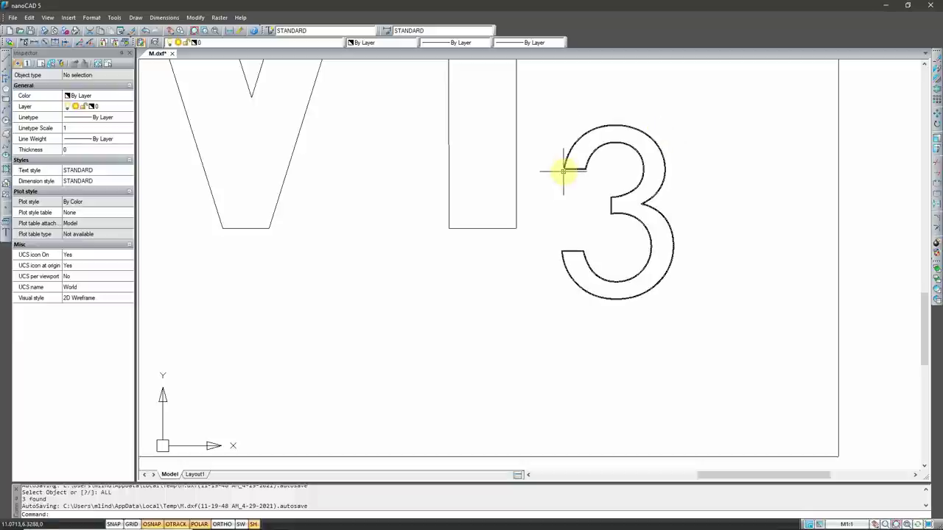
{"action": "left_click", "coordinate": [659, 212]}
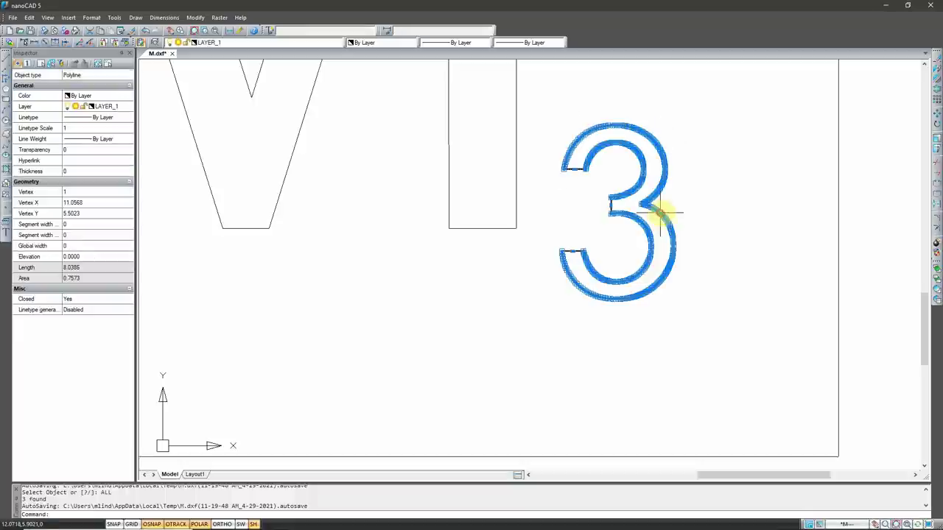
{"action": "scroll", "coordinate": [655, 295], "scroll_direction": "up", "scroll_amount": 5}
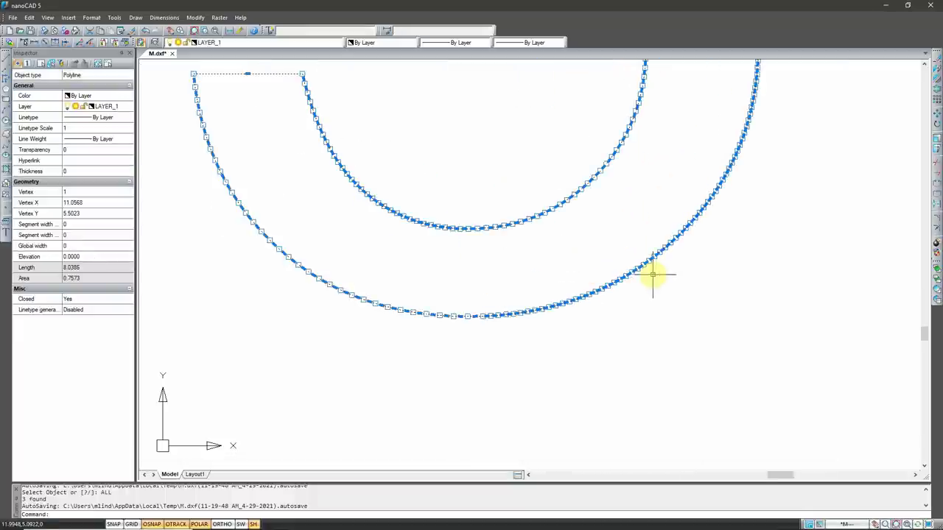
{"action": "scroll", "coordinate": [654, 274], "scroll_direction": "up", "scroll_amount": 5}
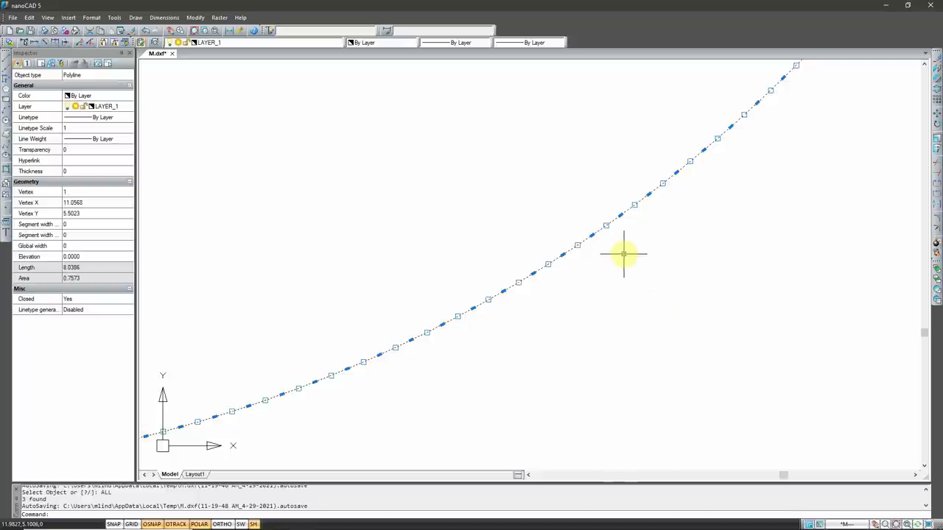
{"action": "scroll", "coordinate": [625, 253], "scroll_direction": "up", "scroll_amount": 2}
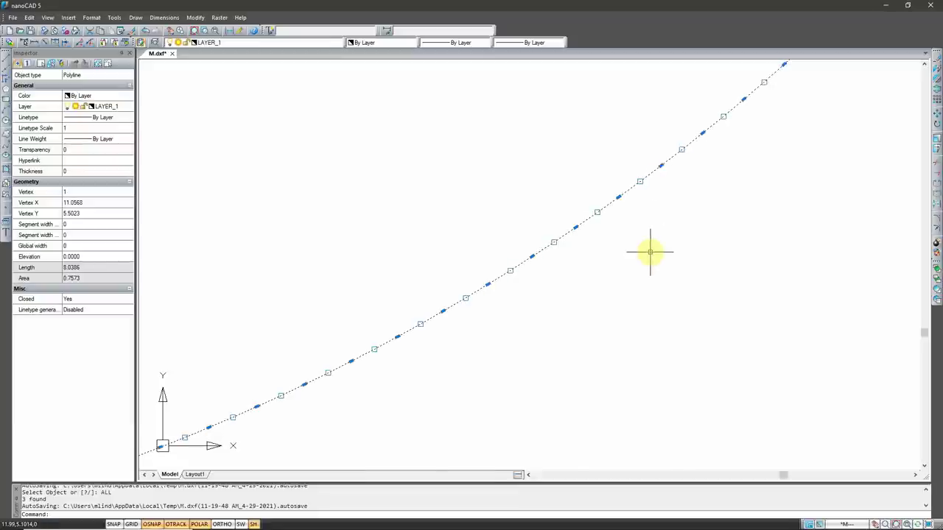
Examine the vertex spacing along the whole number 3 polyline, from its outer lower curve to its ends, and unselect everything.
{"action": "scroll", "coordinate": [654, 251], "scroll_direction": "down", "scroll_amount": 3}
{"action": "scroll", "coordinate": [662, 249], "scroll_direction": "down", "scroll_amount": 2}
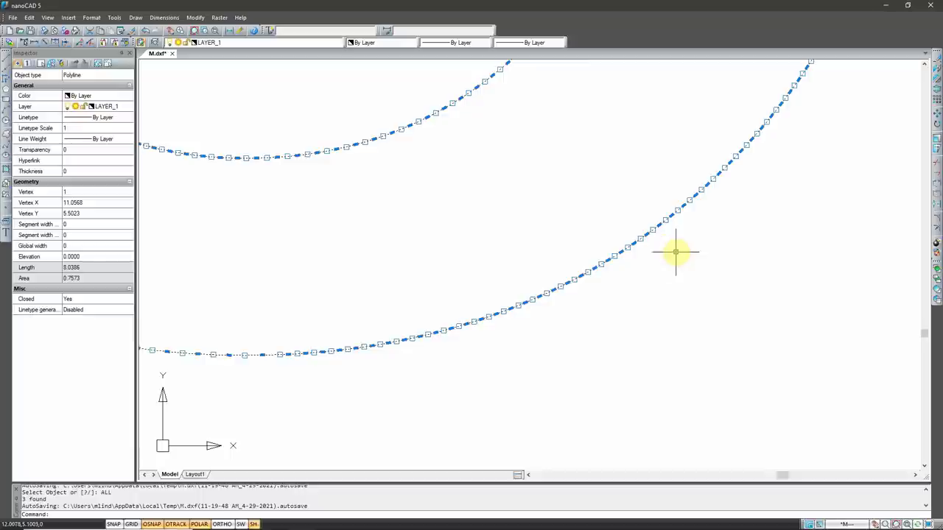
{"action": "scroll", "coordinate": [672, 253], "scroll_direction": "down", "scroll_amount": 2}
{"action": "scroll", "coordinate": [696, 295], "scroll_direction": "down", "scroll_amount": 2}
{"action": "scroll", "coordinate": [700, 296], "scroll_direction": "down", "scroll_amount": 2}
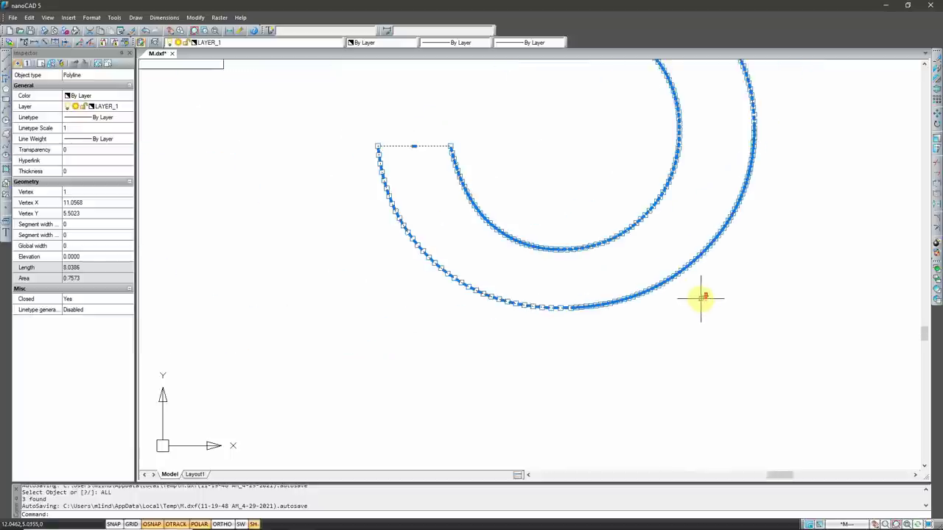
{"action": "scroll", "coordinate": [700, 295], "scroll_direction": "down", "scroll_amount": 2}
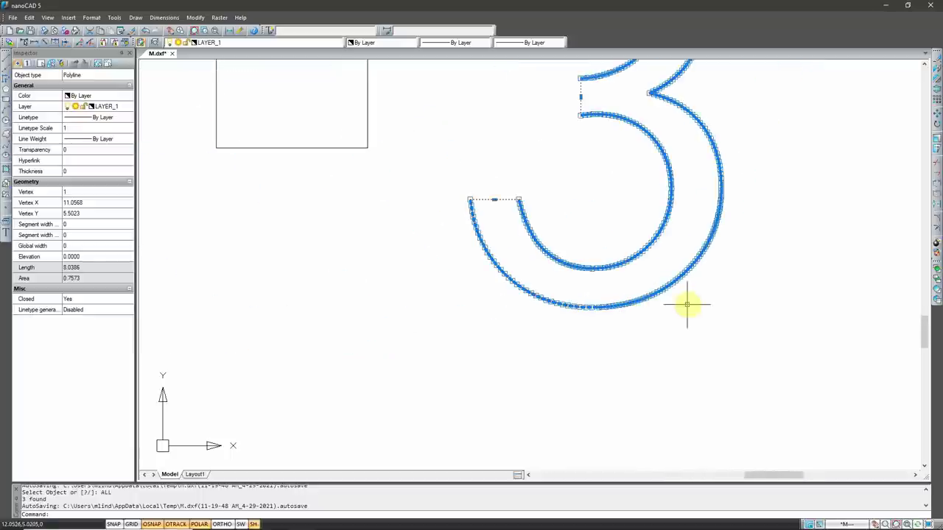
{"action": "scroll", "coordinate": [750, 211], "scroll_direction": "up", "scroll_amount": 2}
{"action": "scroll", "coordinate": [750, 210], "scroll_direction": "up", "scroll_amount": 3}
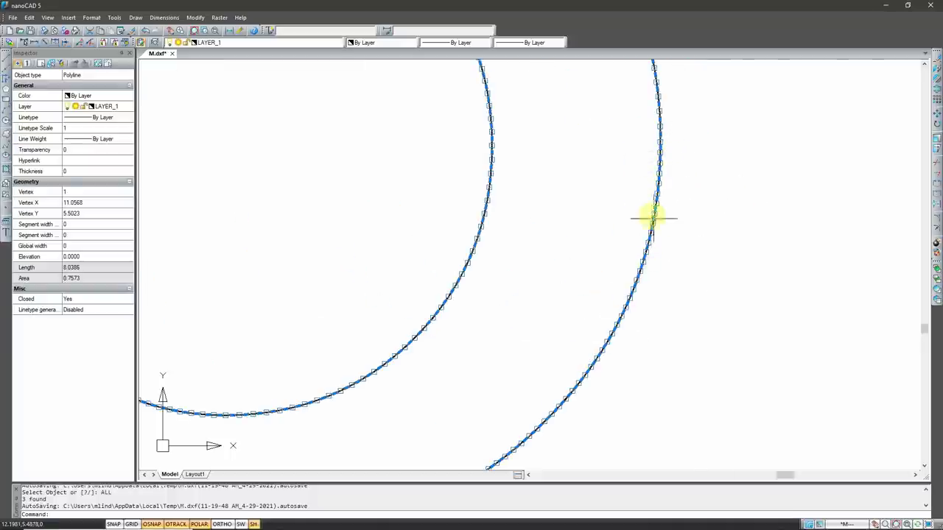
{"action": "scroll", "coordinate": [722, 228], "scroll_direction": "down", "scroll_amount": 3}
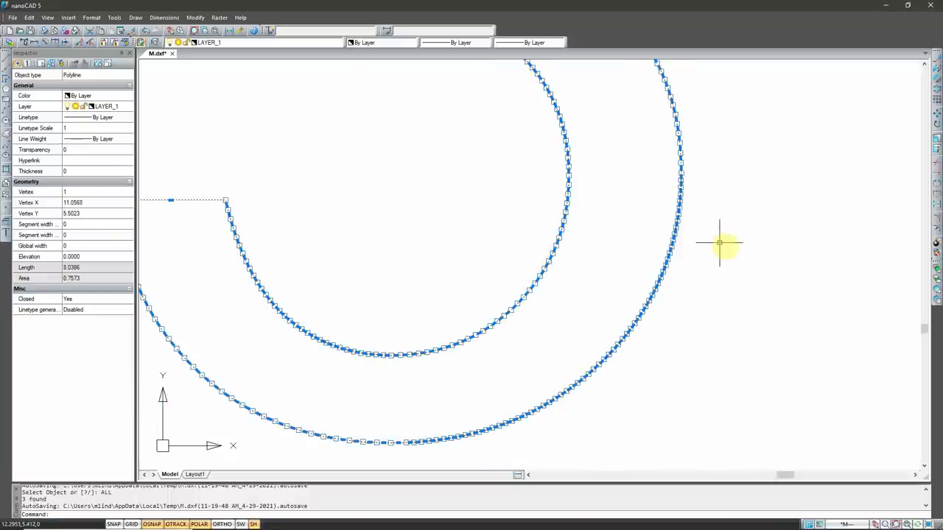
{"action": "scroll", "coordinate": [729, 254], "scroll_direction": "down", "scroll_amount": 2}
{"action": "scroll", "coordinate": [741, 262], "scroll_direction": "down", "scroll_amount": 2}
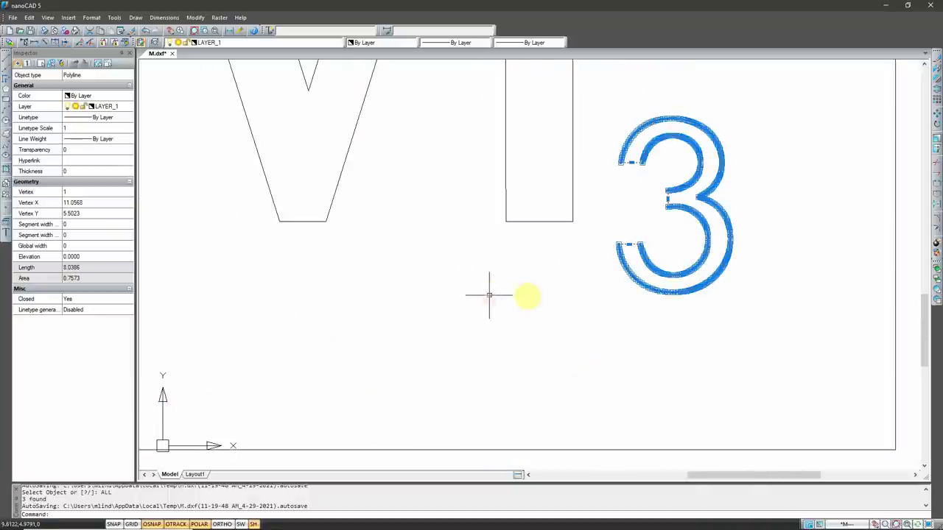
{"action": "right_click", "coordinate": [540, 295]}
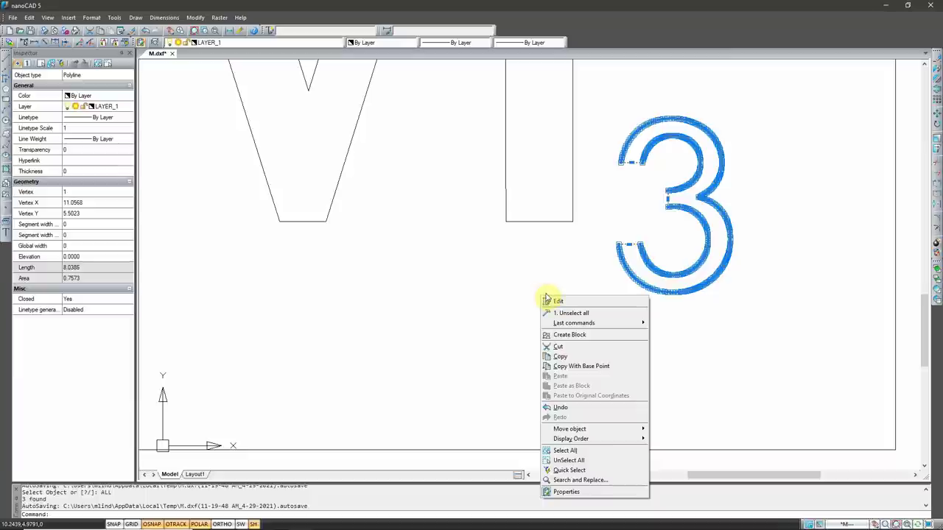
{"action": "left_click", "coordinate": [596, 460]}
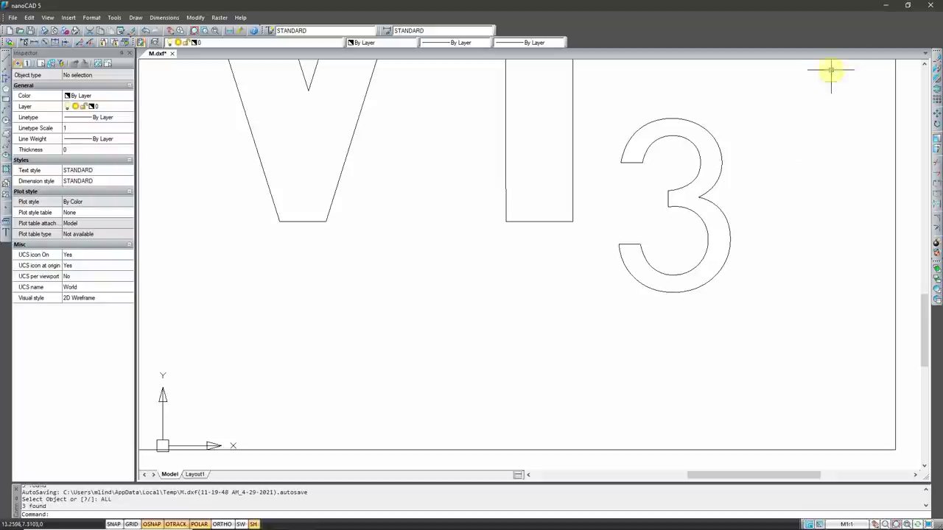
Switch to Aspire, select the number 3 outline and show its nodes.
{"action": "left_click", "coordinate": [886, 7]}
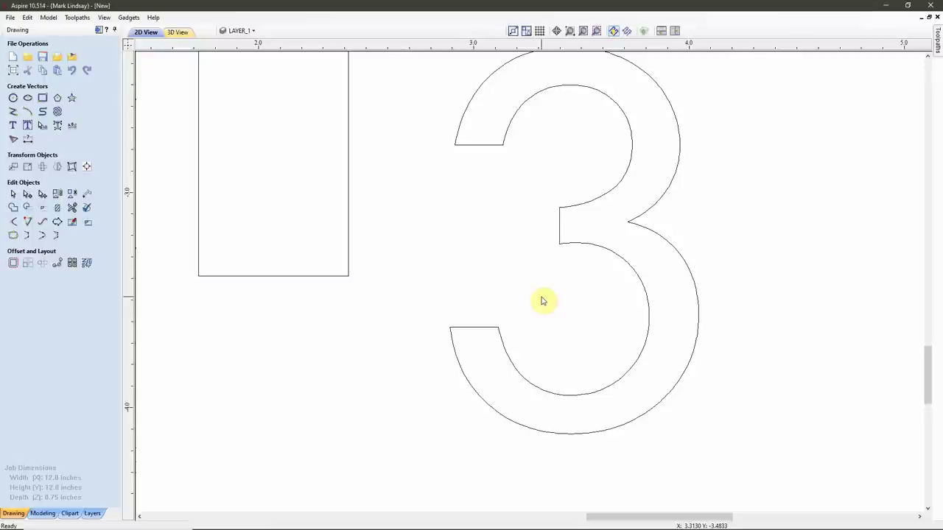
{"action": "left_click", "coordinate": [642, 284]}
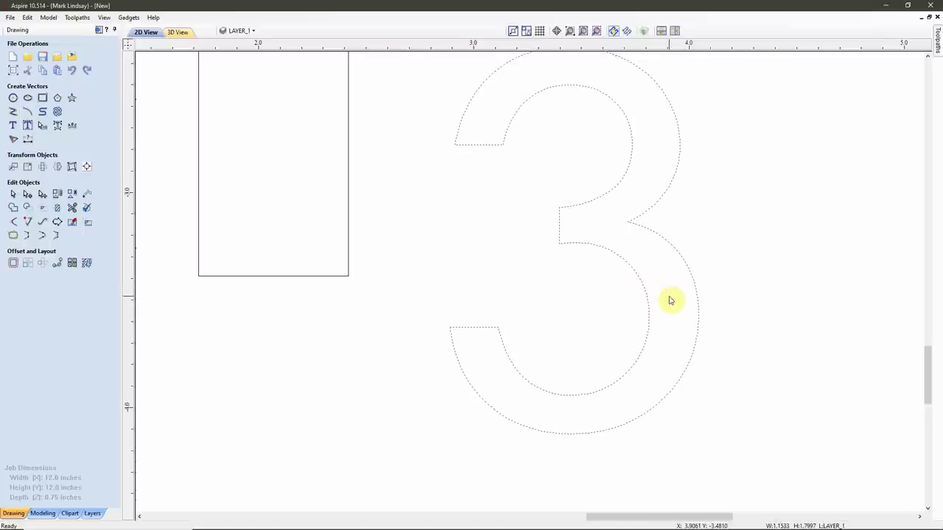
{"action": "key", "text": "n"}
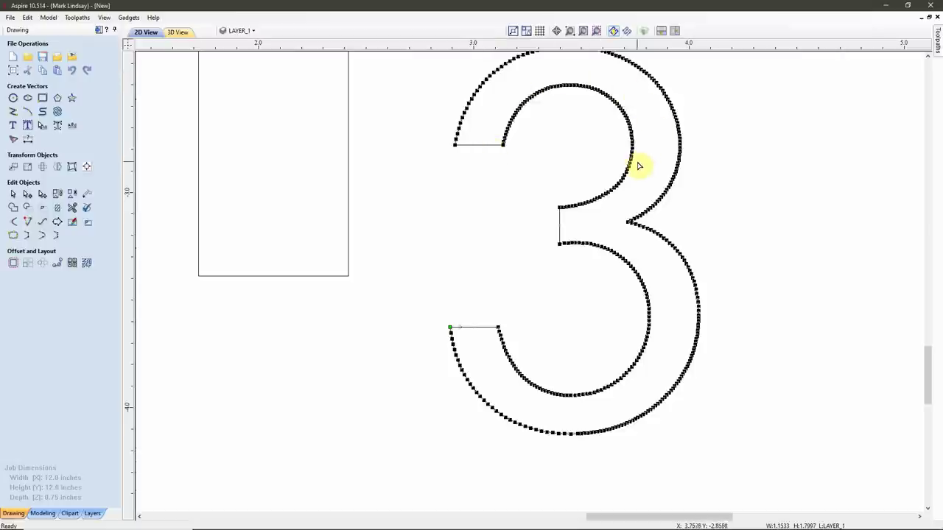
Examine the node spacing along the number 3's lower curves and leave node editing with the outline still selected.
{"action": "scroll", "coordinate": [703, 353], "scroll_direction": "up", "scroll_amount": 1}
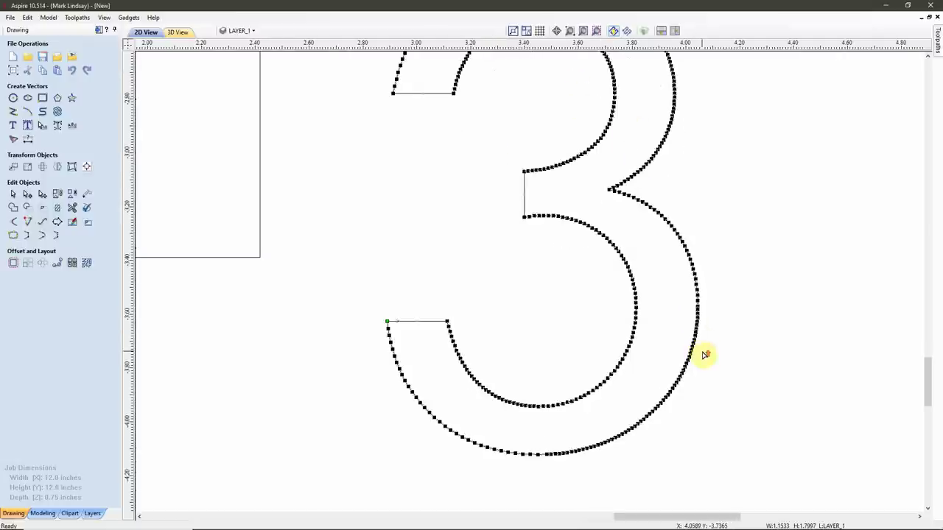
{"action": "scroll", "coordinate": [703, 355], "scroll_direction": "up", "scroll_amount": 2}
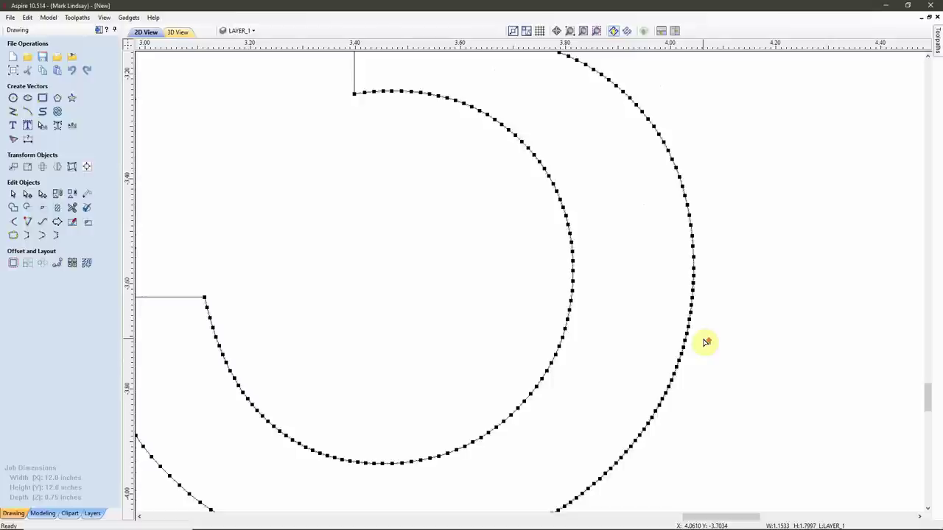
{"action": "scroll", "coordinate": [705, 343], "scroll_direction": "up", "scroll_amount": 1}
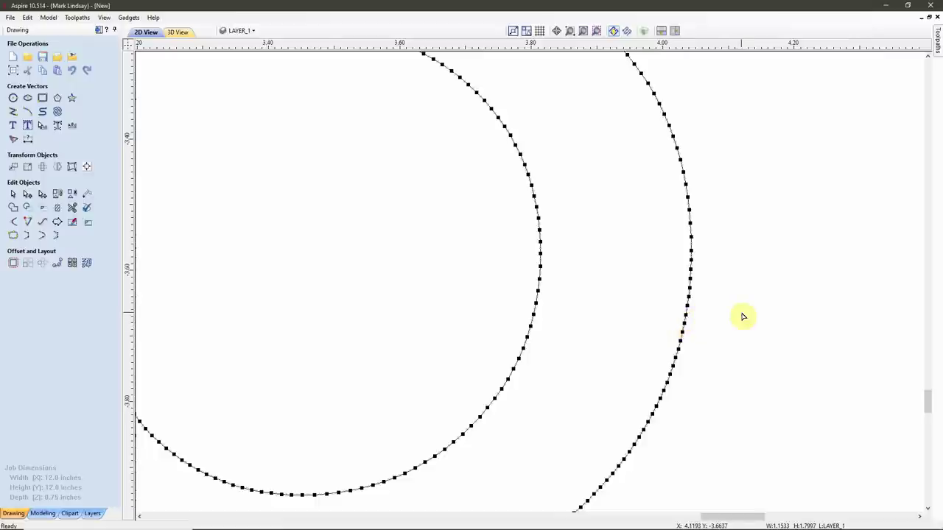
{"action": "scroll", "coordinate": [743, 317], "scroll_direction": "down", "scroll_amount": 1}
{"action": "scroll", "coordinate": [742, 317], "scroll_direction": "down", "scroll_amount": 2}
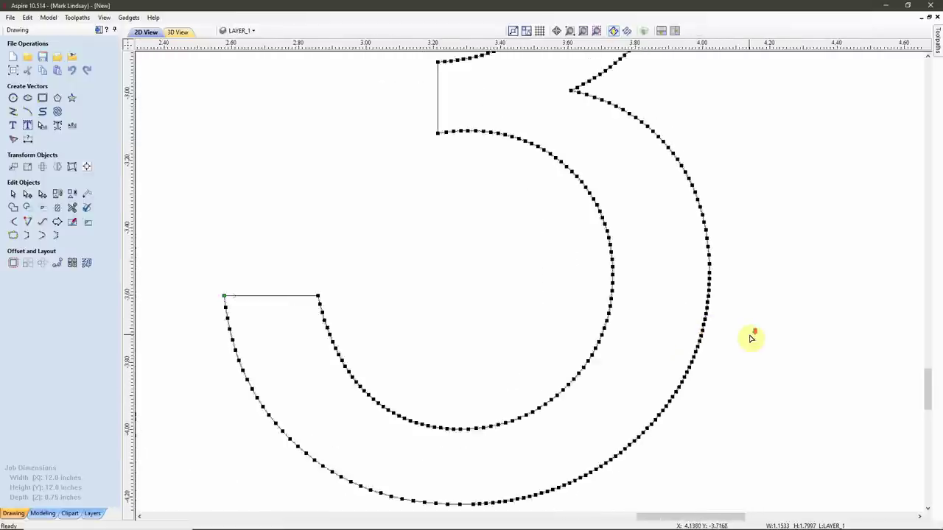
{"action": "scroll", "coordinate": [749, 336], "scroll_direction": "up", "scroll_amount": 1}
{"action": "scroll", "coordinate": [749, 329], "scroll_direction": "up", "scroll_amount": 1}
{"action": "scroll", "coordinate": [754, 327], "scroll_direction": "down", "scroll_amount": 1}
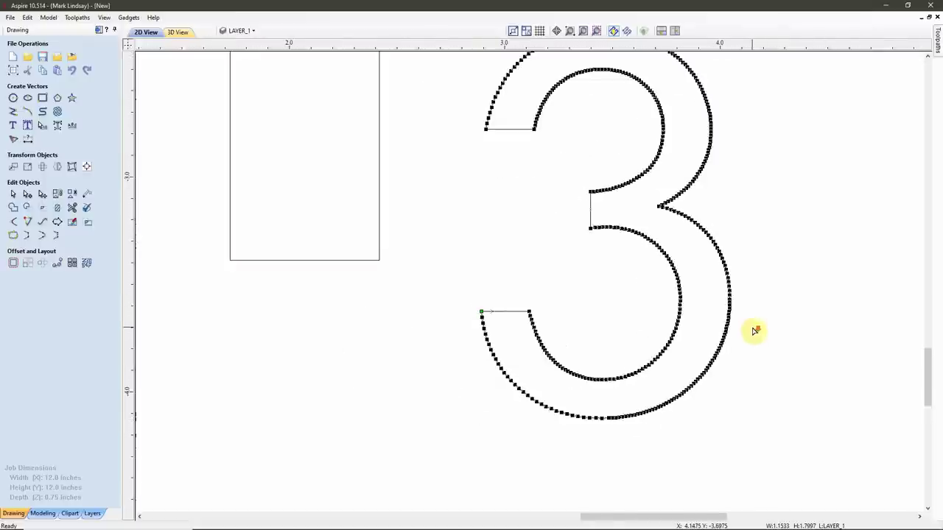
{"action": "scroll", "coordinate": [494, 395], "scroll_direction": "down", "scroll_amount": 1}
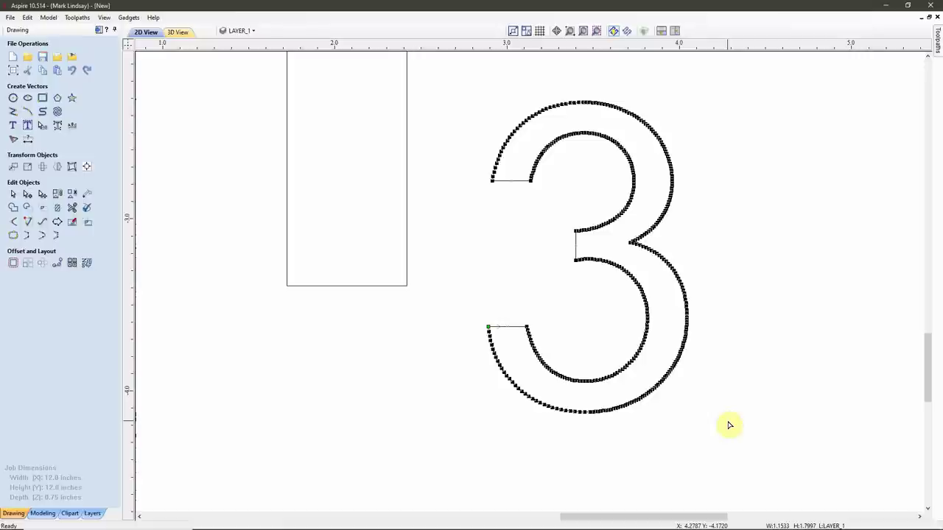
{"action": "key", "text": "n"}
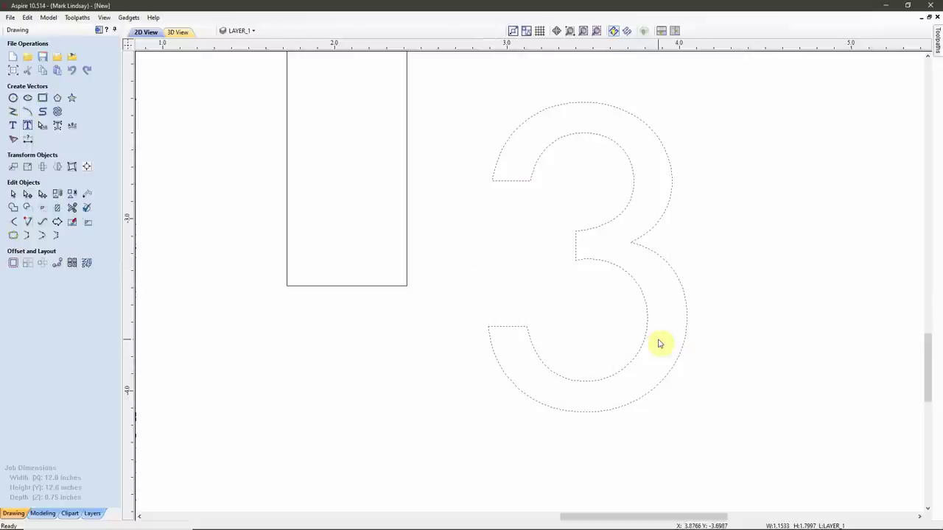
Start fitting curves to the number 3 outline, try the circular arcs and straight lines types, and choose Bezier curves.
{"action": "left_click", "coordinate": [42, 224]}
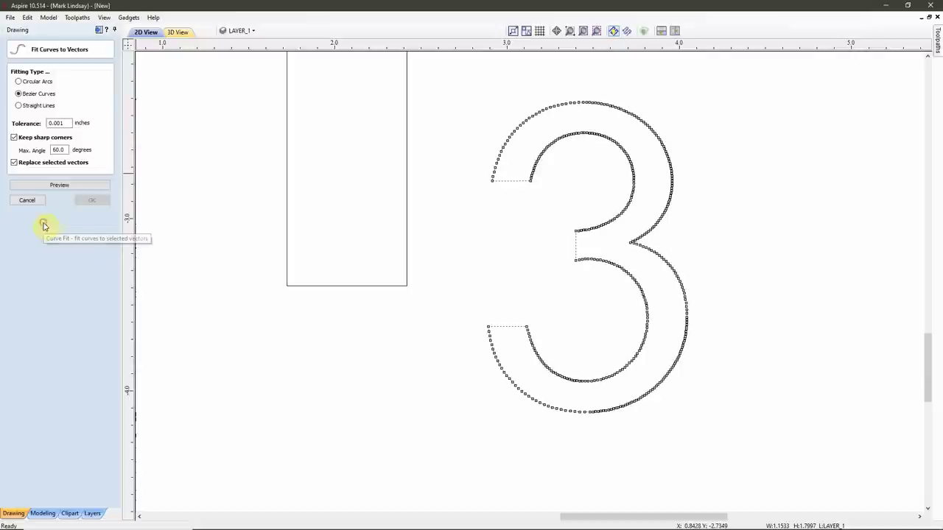
{"action": "scroll", "coordinate": [732, 235], "scroll_direction": "up", "scroll_amount": 1}
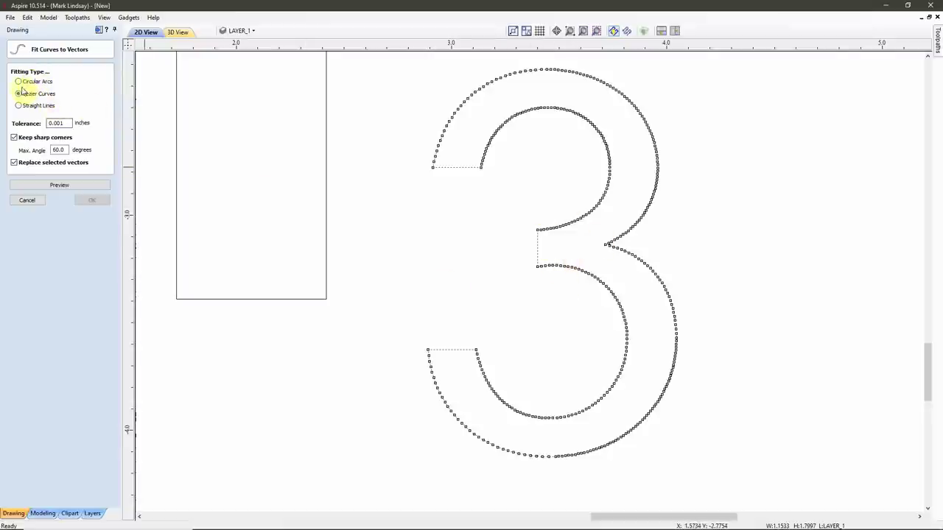
{"action": "left_click", "coordinate": [19, 83]}
{"action": "left_click", "coordinate": [19, 94]}
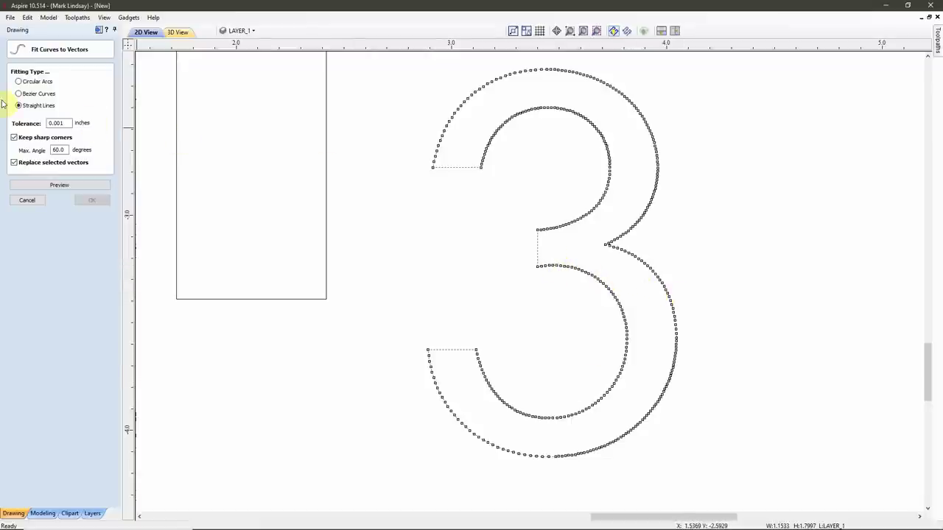
{"action": "left_click", "coordinate": [18, 82]}
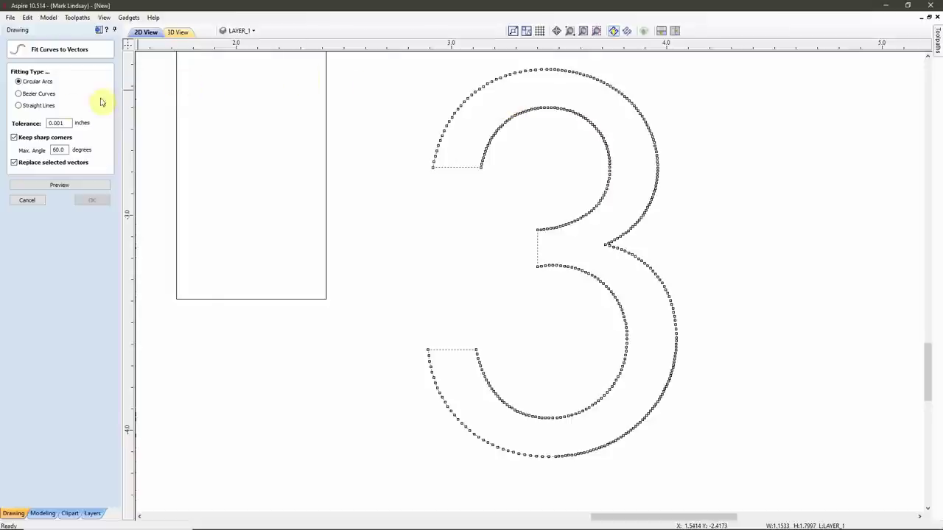
{"action": "left_click", "coordinate": [19, 95]}
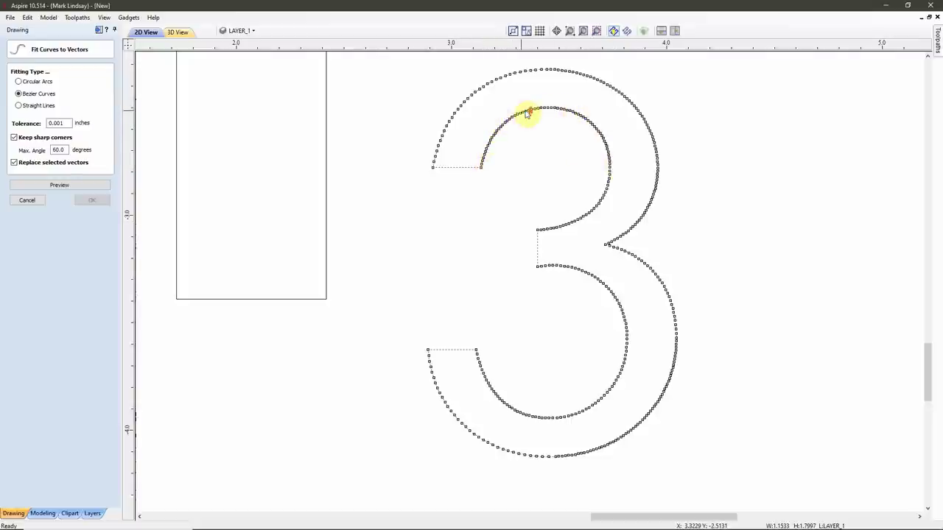
Examine the node spacing around the number 3's curves and corners together with the tolerance setting for the curve fit.
{"action": "scroll", "coordinate": [528, 116], "scroll_direction": "up", "scroll_amount": 1}
{"action": "scroll", "coordinate": [549, 137], "scroll_direction": "up", "scroll_amount": 1}
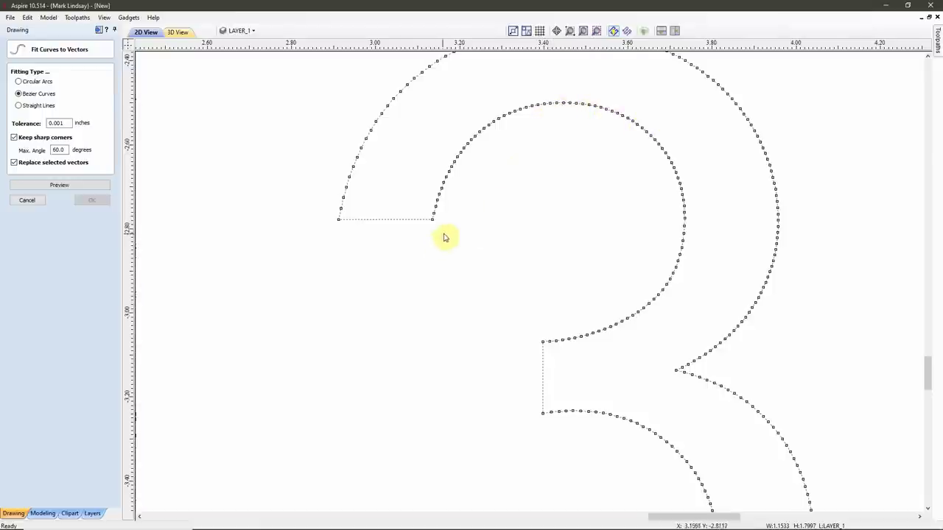
{"action": "left_click", "coordinate": [65, 123]}
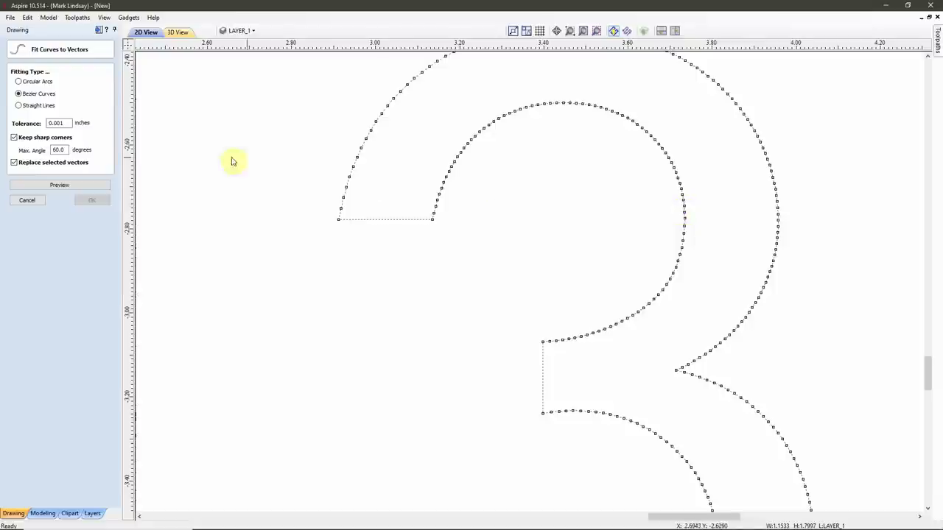
{"action": "double_click", "coordinate": [59, 123]}
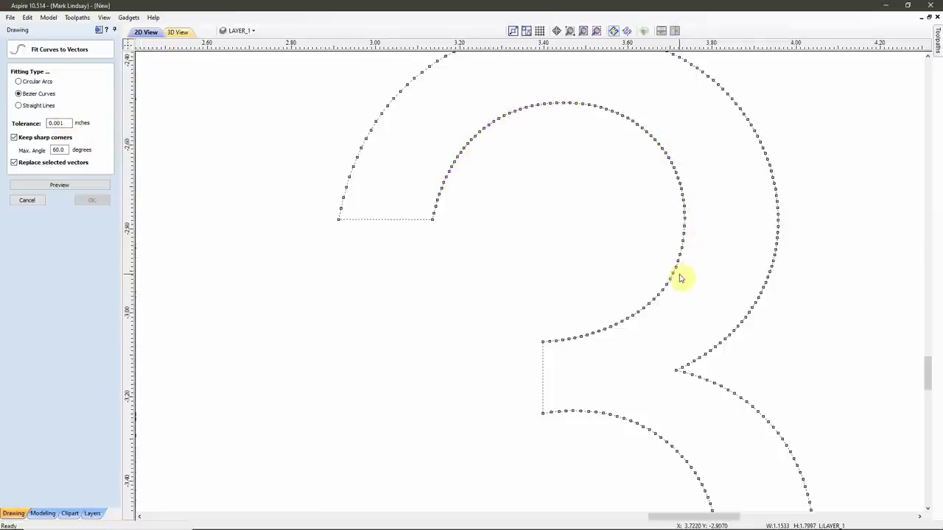
{"action": "scroll", "coordinate": [574, 165], "scroll_direction": "down", "scroll_amount": 4}
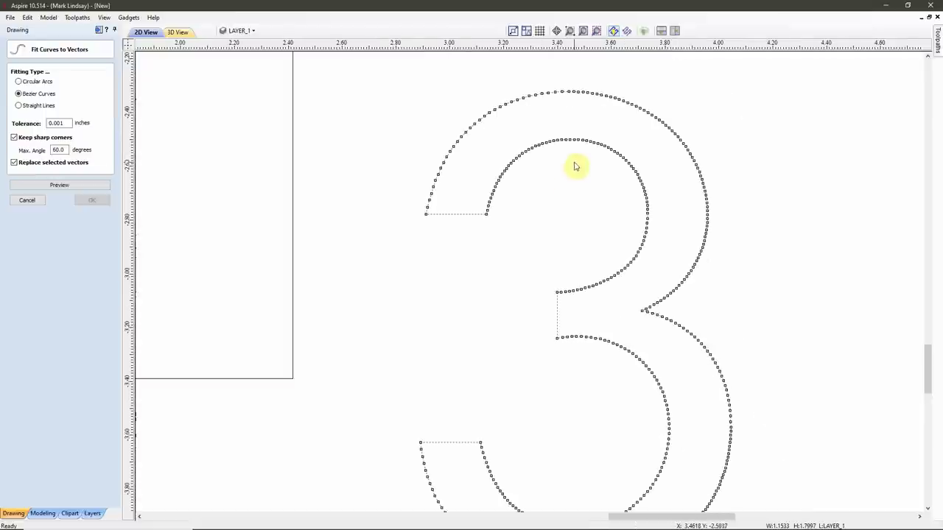
{"action": "left_click_drag", "start_coordinate": [51, 123], "coordinate": [64, 123]}
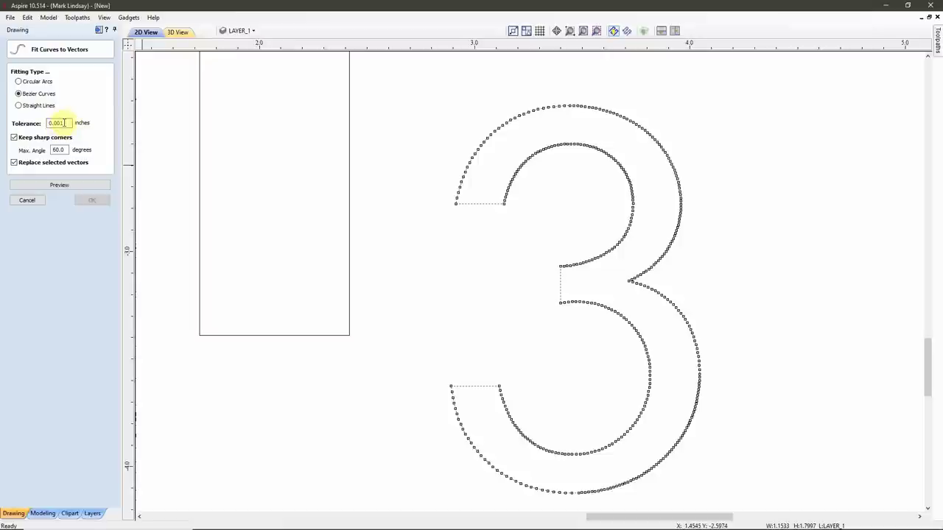
{"action": "left_click", "coordinate": [71, 123]}
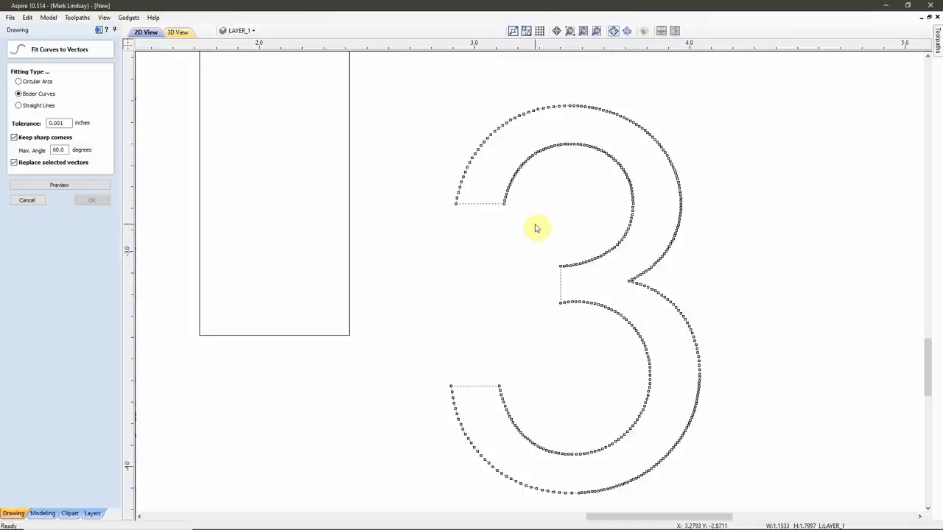
{"action": "left_click", "coordinate": [62, 123]}
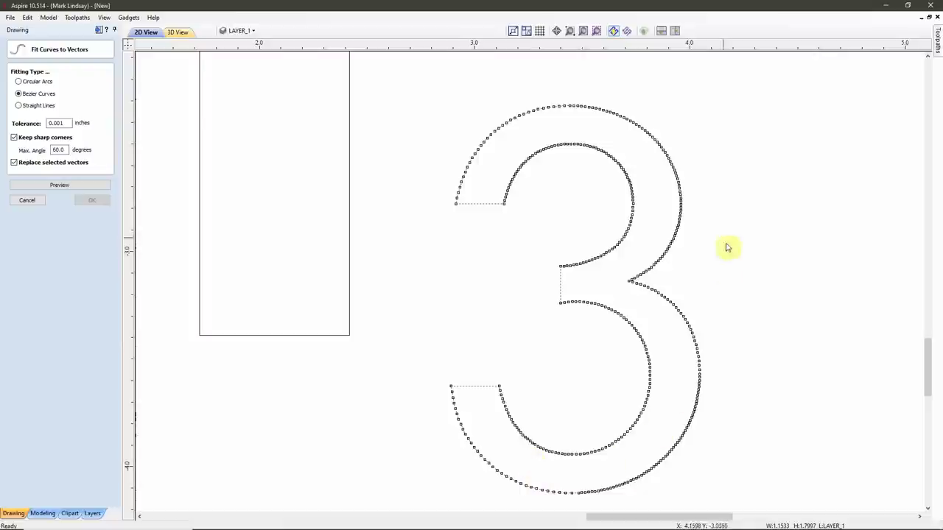
Preview and apply the Bezier fit at 0.001 inches tolerance, replacing the number 3 outline, and check its new nodes.
{"action": "left_click", "coordinate": [60, 187]}
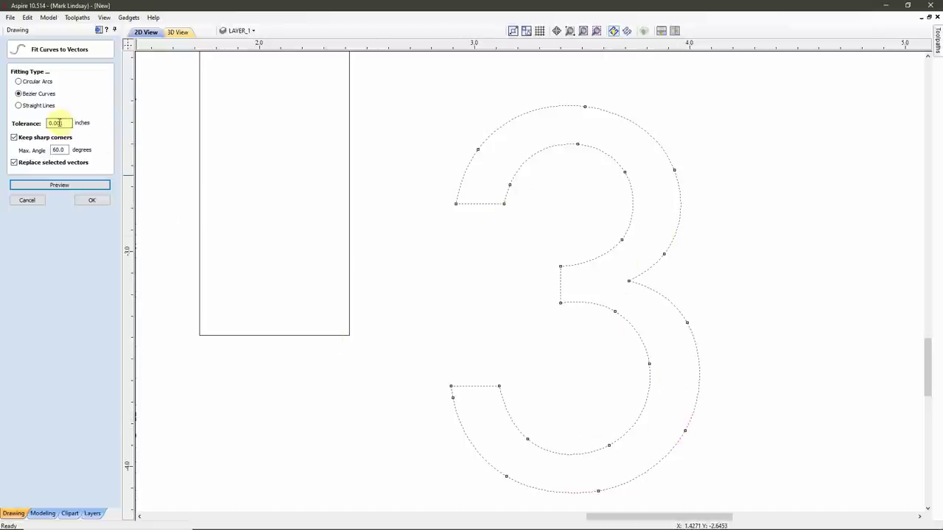
{"action": "left_click", "coordinate": [61, 186]}
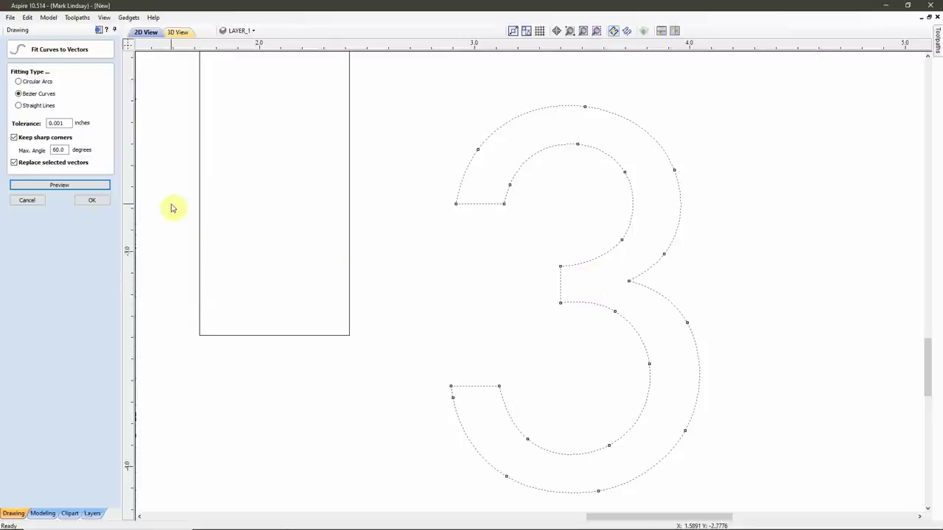
{"action": "left_click", "coordinate": [92, 201]}
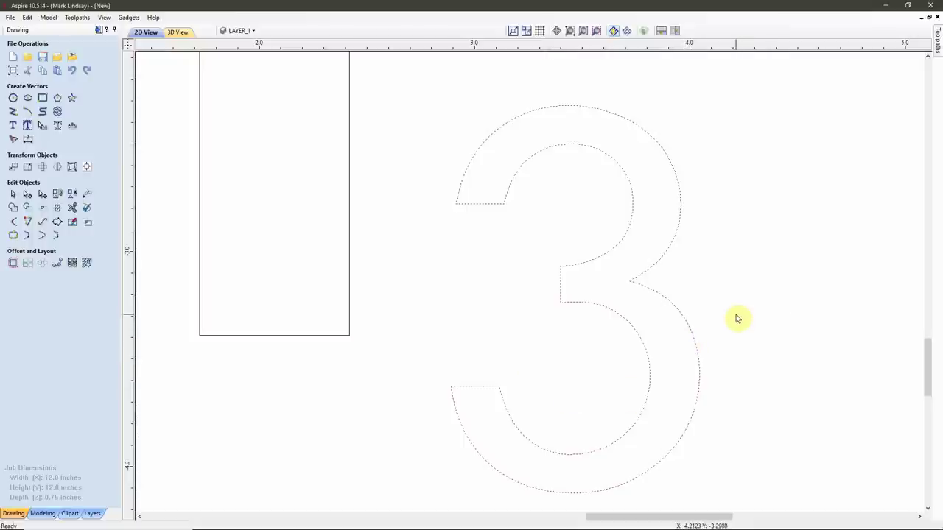
{"action": "key", "text": "n"}
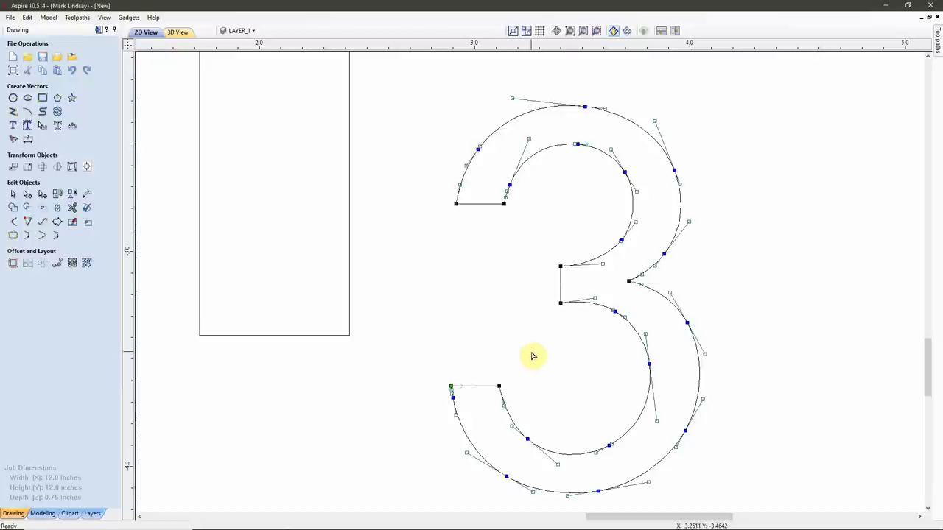
{"action": "key", "text": "n"}
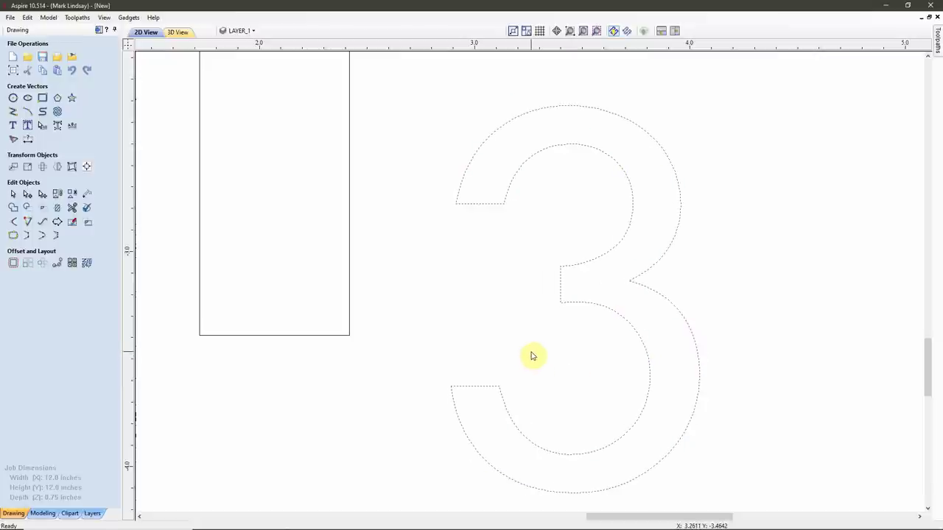
Clear the number 3's selection, view the whole job and review its list of layers.
{"action": "left_click", "coordinate": [531, 356]}
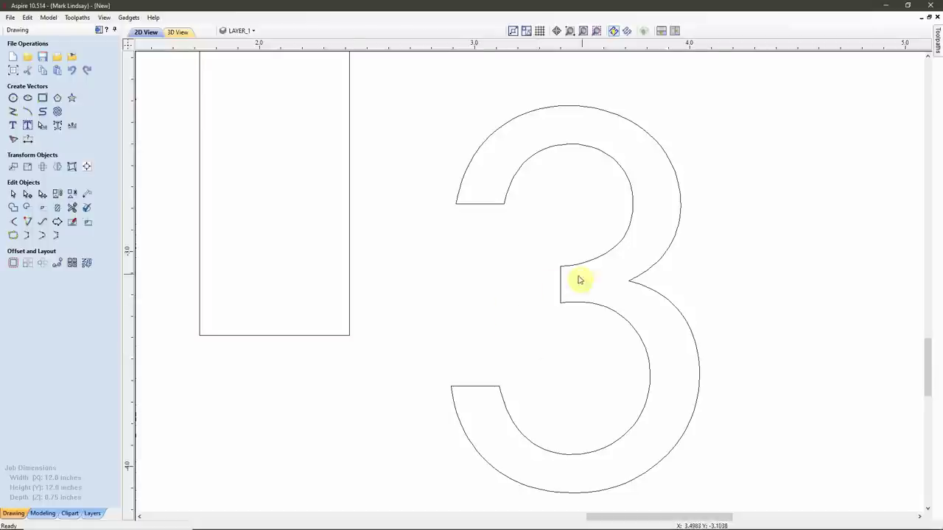
{"action": "scroll", "coordinate": [630, 261], "scroll_direction": "down", "scroll_amount": 2}
{"action": "scroll", "coordinate": [662, 258], "scroll_direction": "down", "scroll_amount": 6}
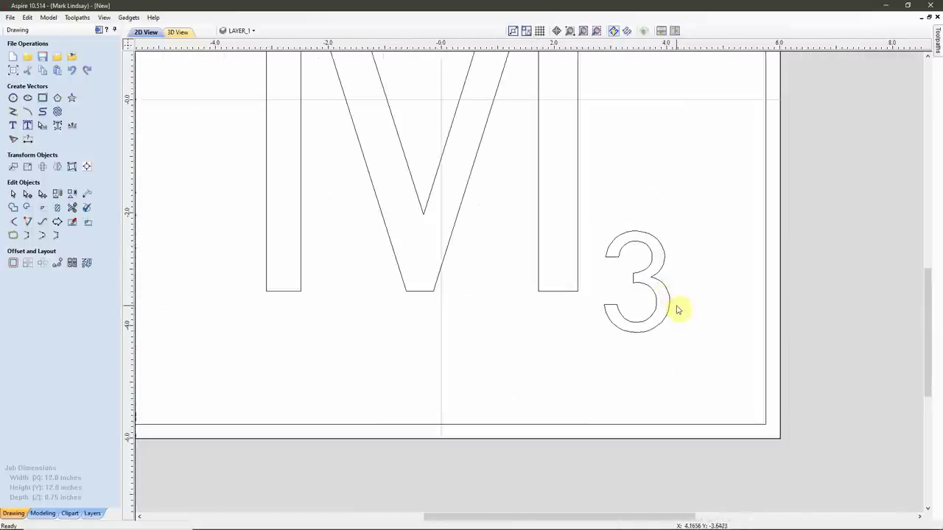
{"action": "scroll", "coordinate": [500, 209], "scroll_direction": "up", "scroll_amount": 1}
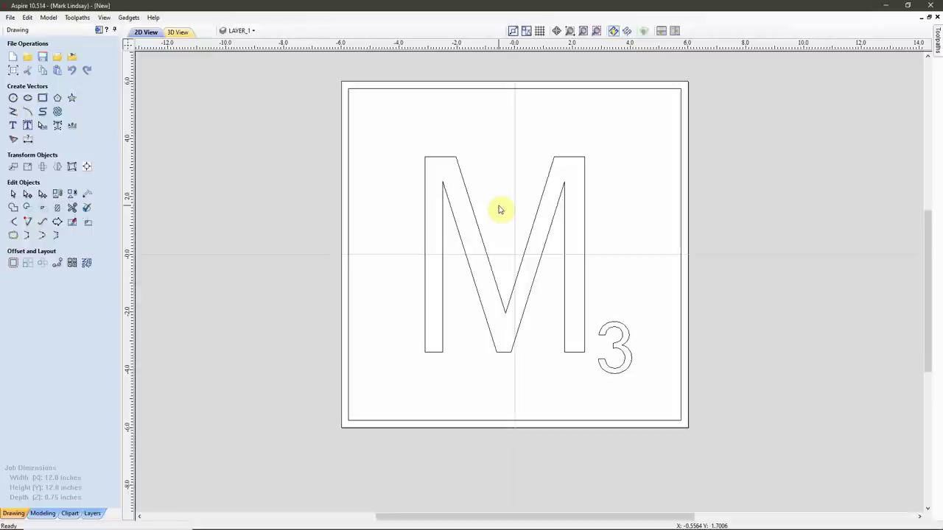
{"action": "scroll", "coordinate": [498, 210], "scroll_direction": "up", "scroll_amount": 1}
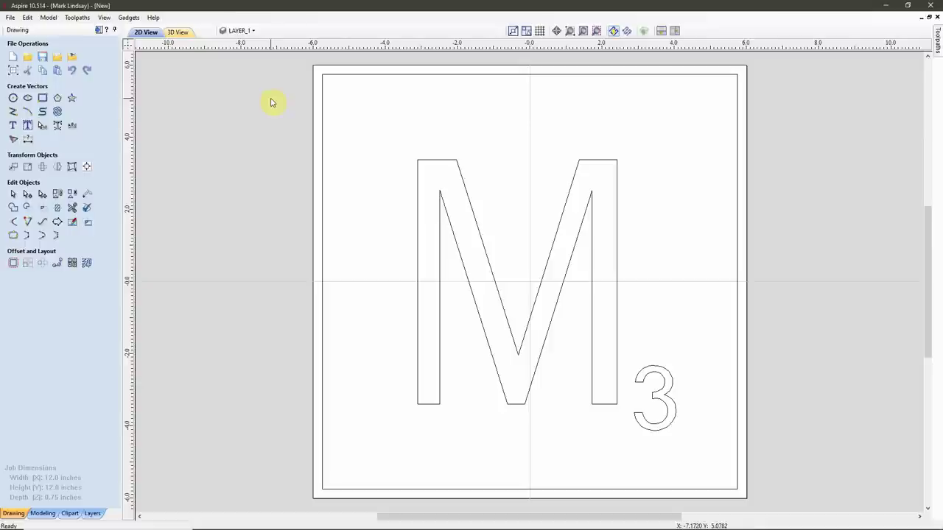
{"action": "left_click", "coordinate": [257, 33]}
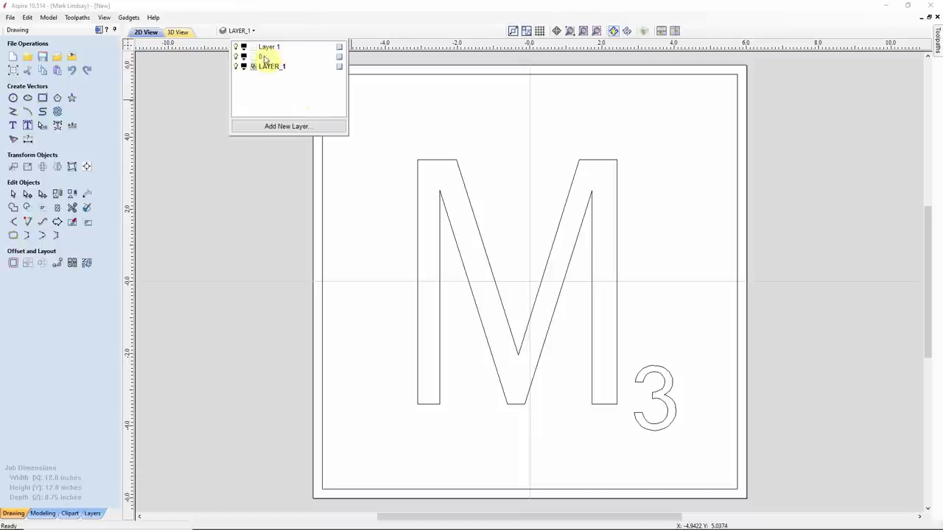
{"action": "left_click", "coordinate": [371, 231]}
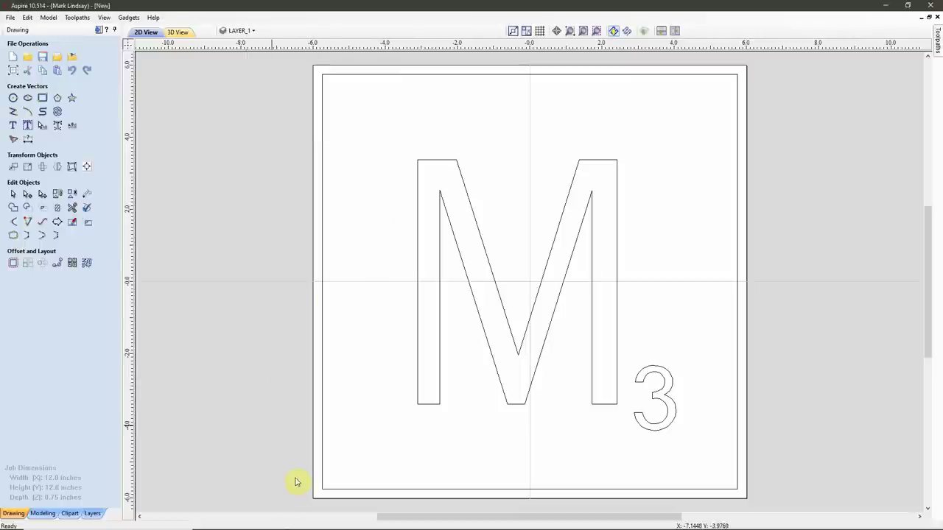
Switch to nanoCAD to view the full M and 3 drawing in M.dxf, and return to Aspire.
{"action": "mouse_move", "coordinate": [269, 527]}
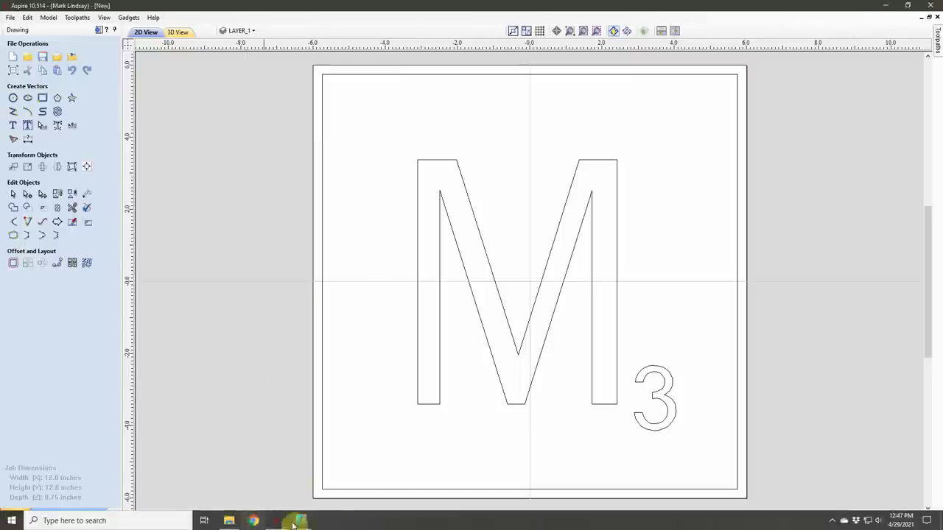
{"action": "left_click", "coordinate": [304, 521]}
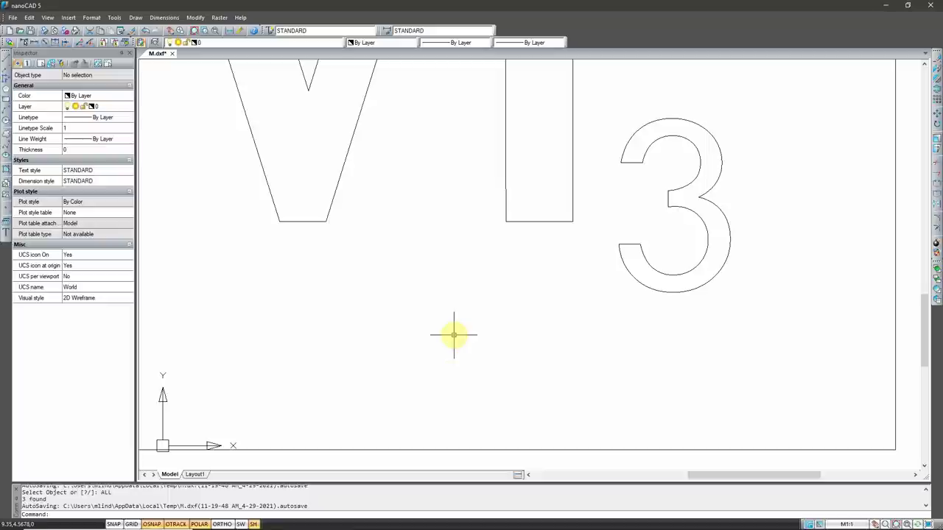
{"action": "scroll", "coordinate": [454, 335], "scroll_direction": "down", "scroll_amount": 5}
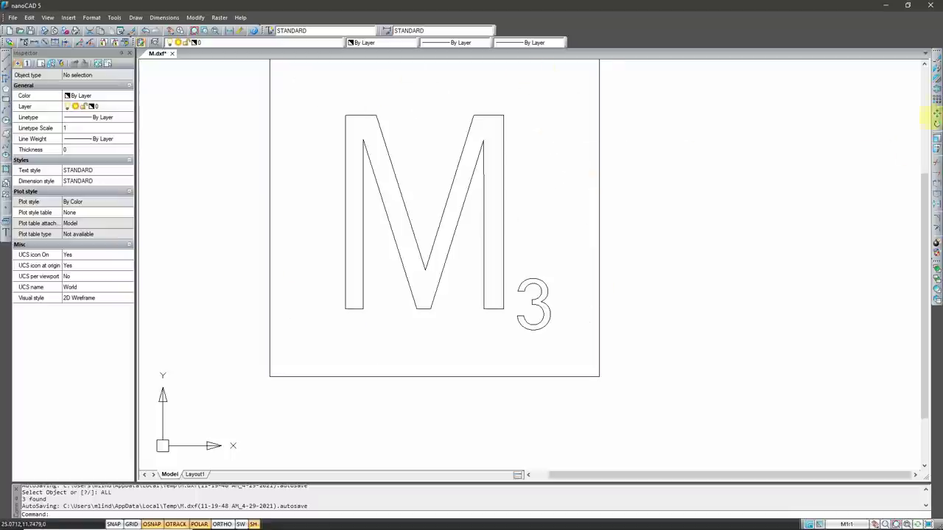
{"action": "left_click", "coordinate": [892, 8]}
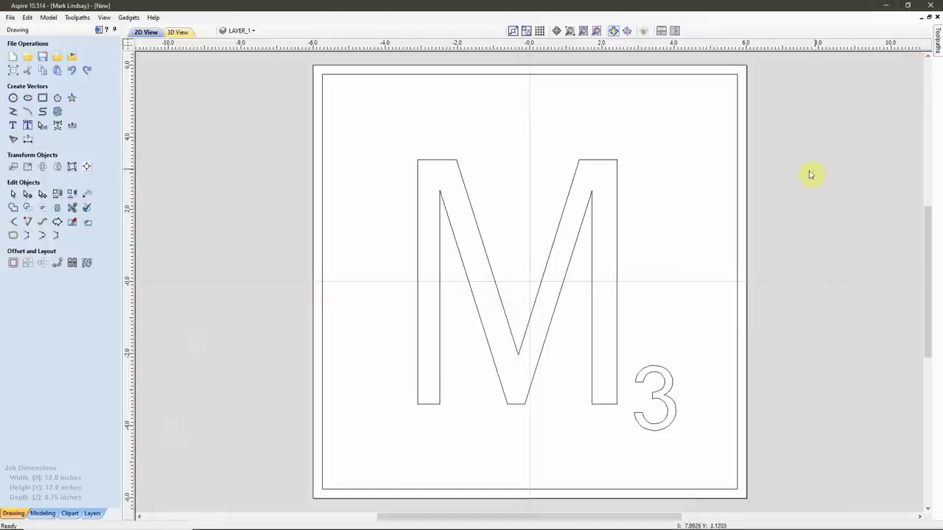
Review the job's layers and delete the imported layer 0, leaving LAYER_1 active.
{"action": "left_click", "coordinate": [253, 32]}
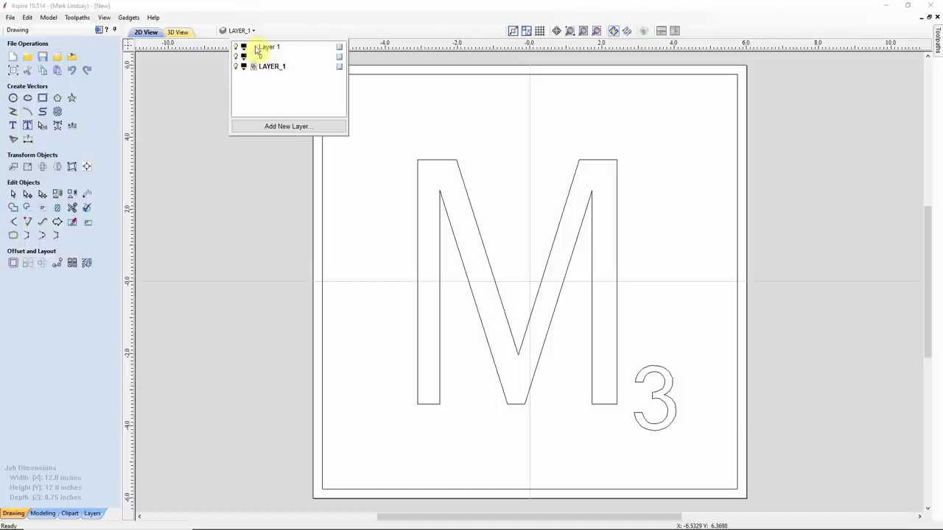
{"action": "left_click", "coordinate": [265, 58]}
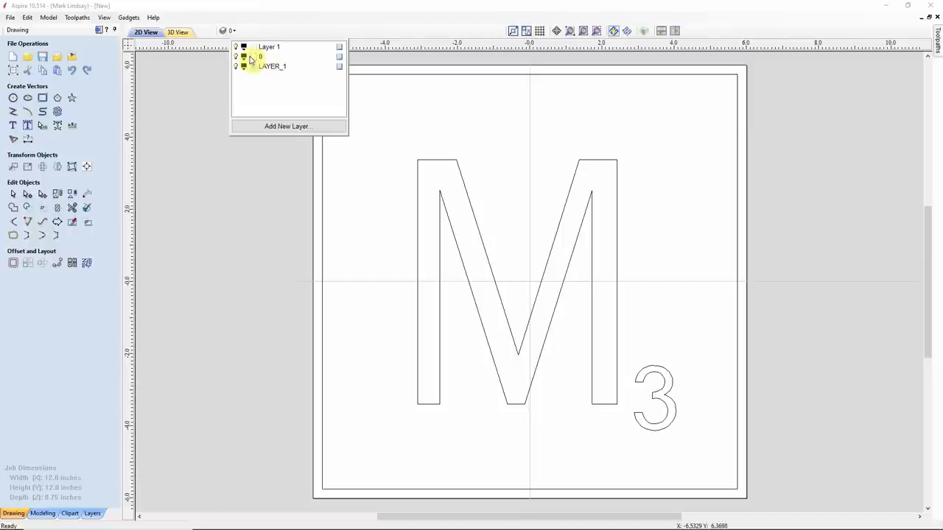
{"action": "left_click", "coordinate": [266, 67]}
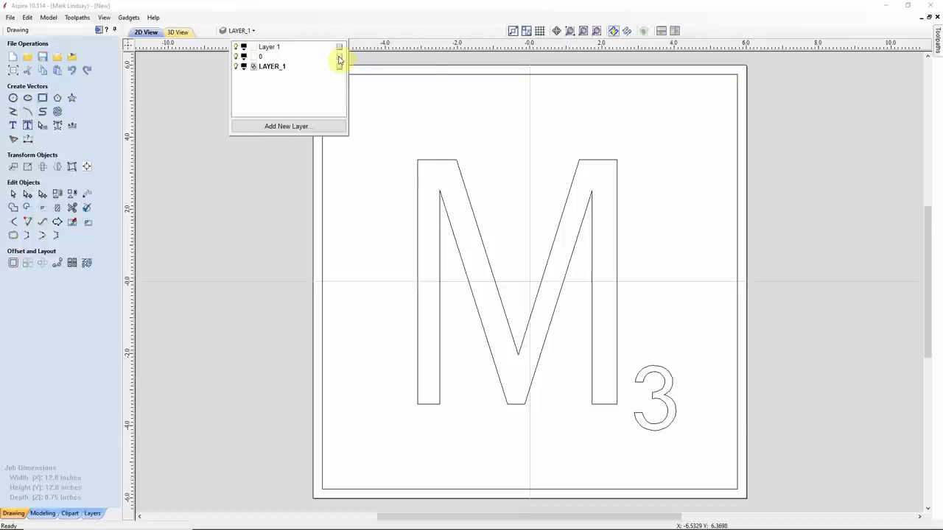
{"action": "right_click", "coordinate": [340, 58]}
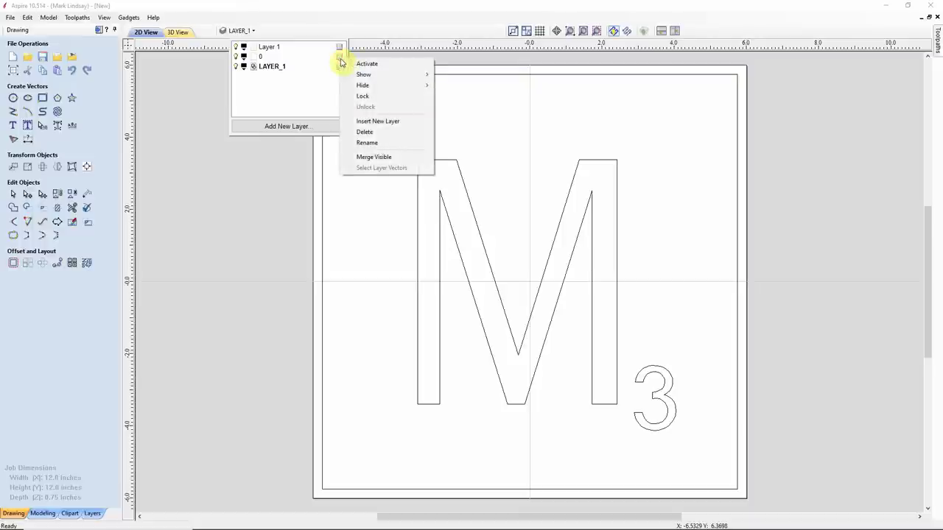
{"action": "mouse_move", "coordinate": [384, 77]}
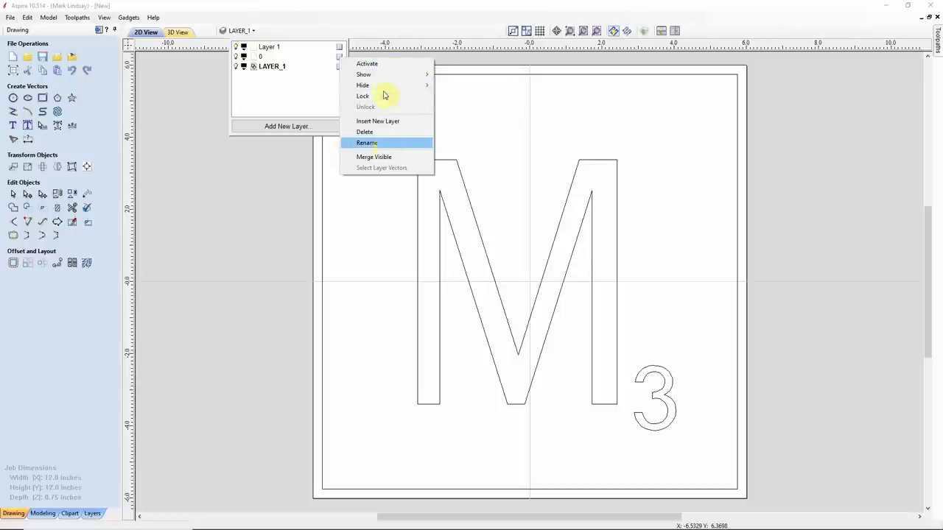
{"action": "left_click", "coordinate": [370, 132]}
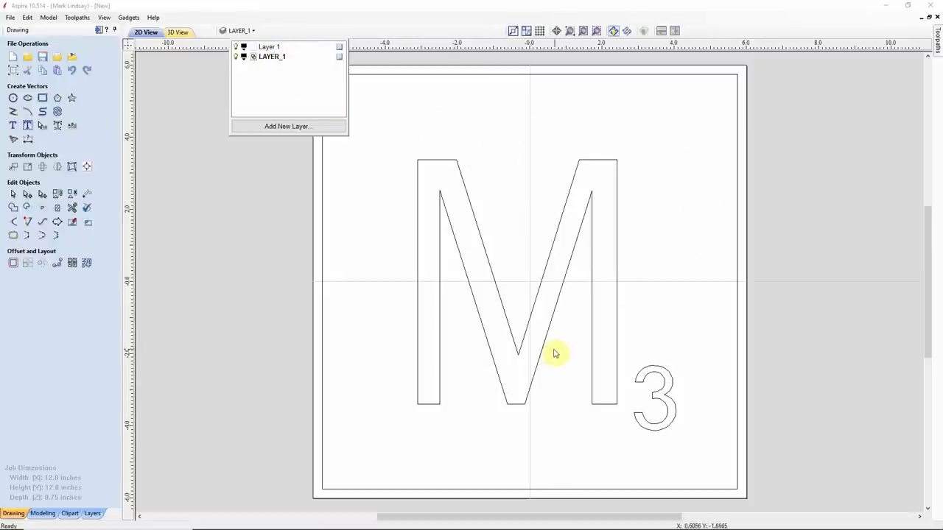
{"action": "left_click", "coordinate": [500, 188]}
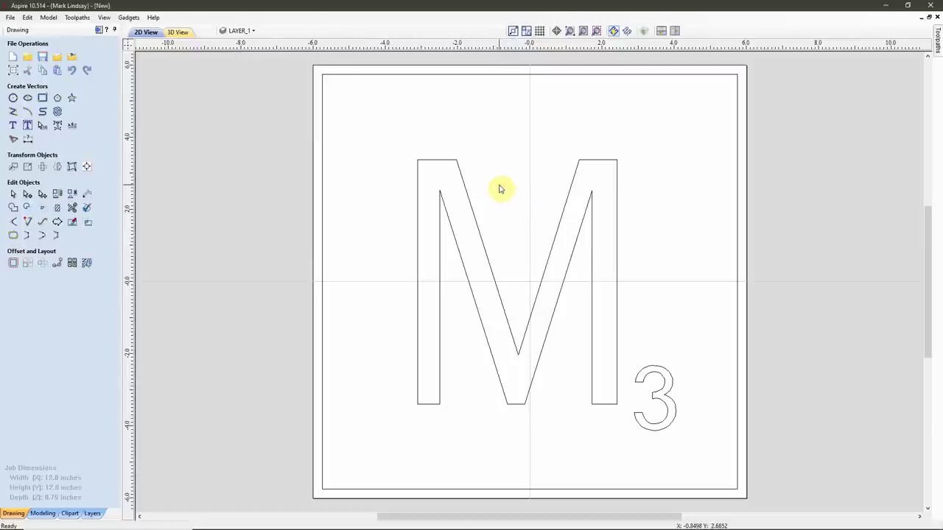
Select the letter M and the number 3 together and move both outlines to Layer 1.
{"action": "left_click", "coordinate": [522, 76]}
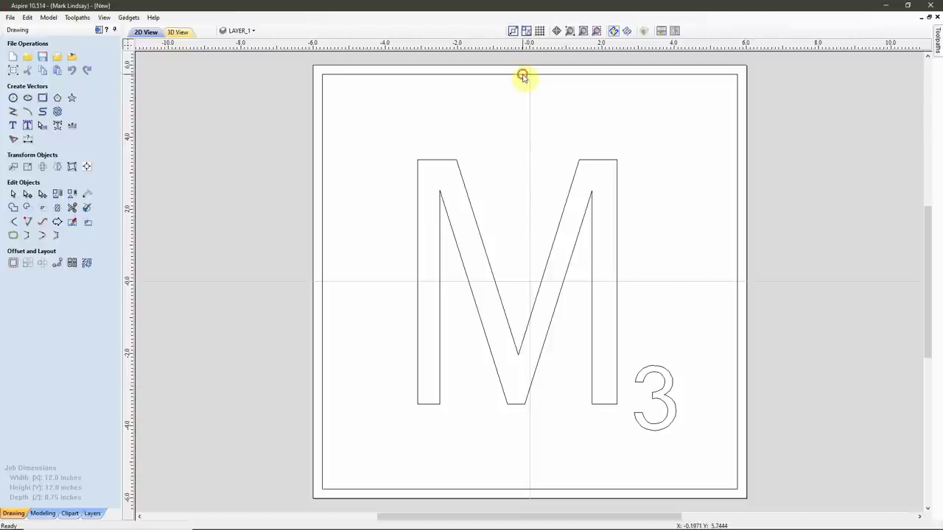
{"action": "left_click", "coordinate": [511, 178]}
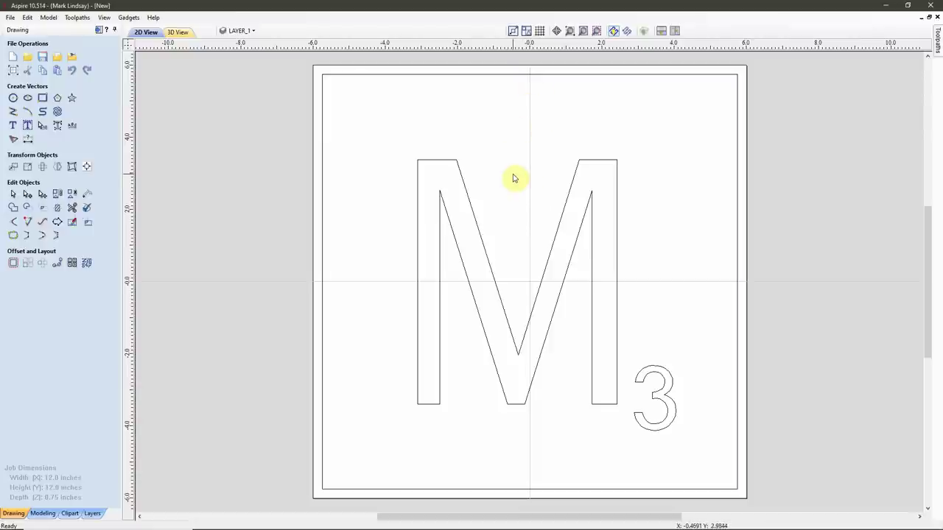
{"action": "left_click_drag", "start_coordinate": [701, 308], "coordinate": [583, 377]}
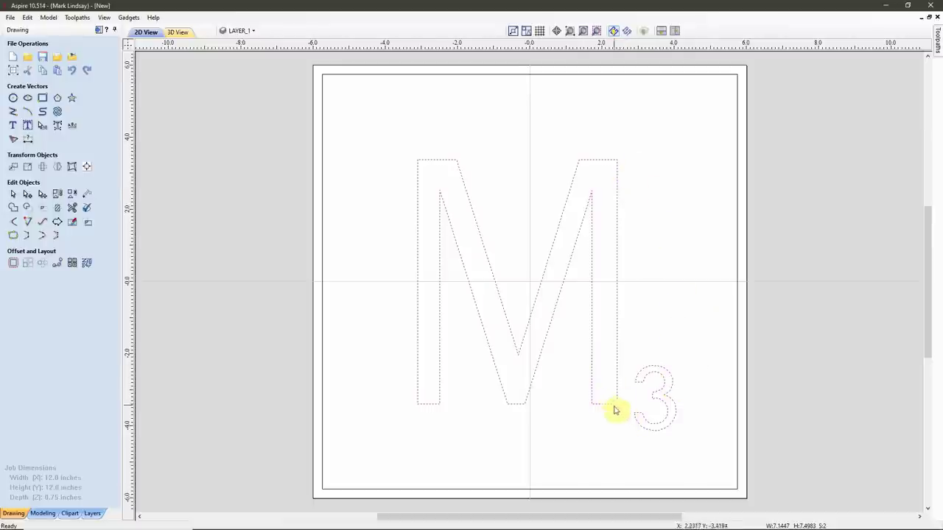
{"action": "right_click", "coordinate": [525, 338]}
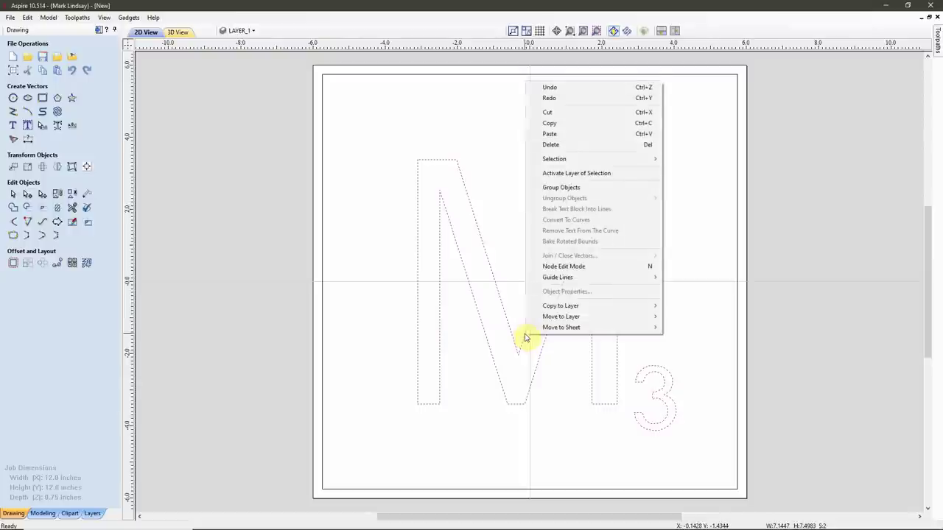
{"action": "mouse_move", "coordinate": [571, 316]}
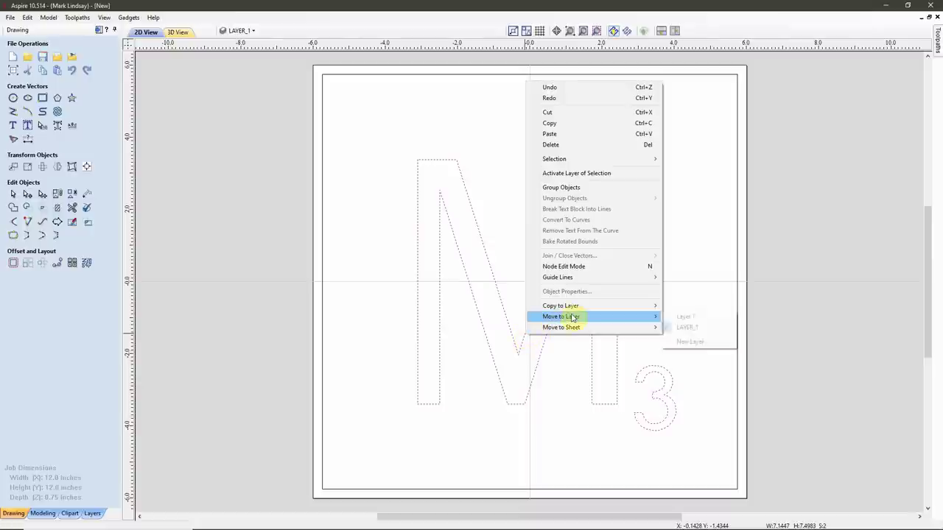
{"action": "left_click", "coordinate": [693, 318]}
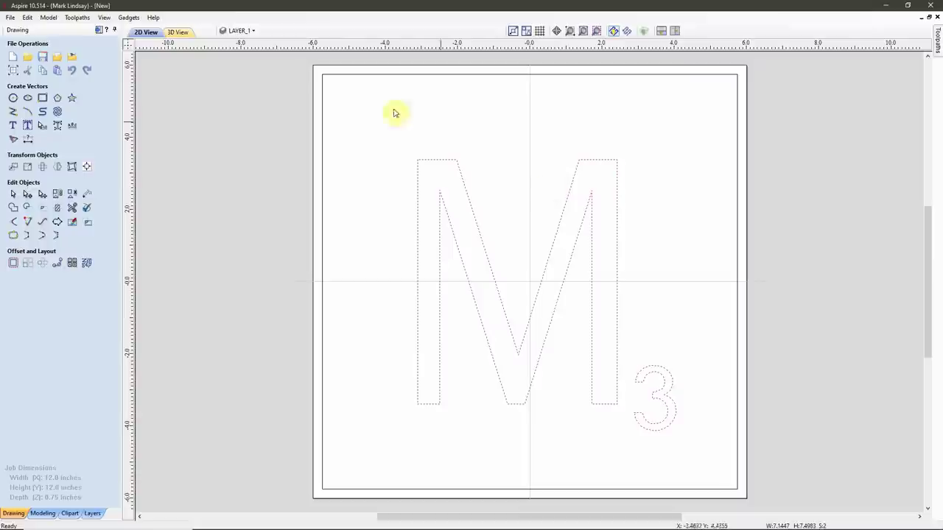
Compare the two remaining layers, make Layer 1 active and rename it Text.
{"action": "left_click", "coordinate": [254, 33]}
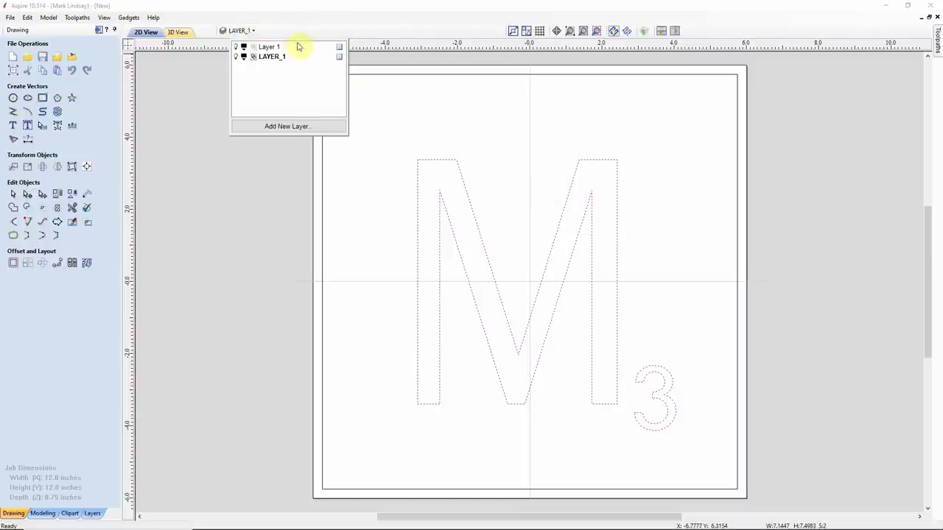
{"action": "left_click", "coordinate": [270, 47]}
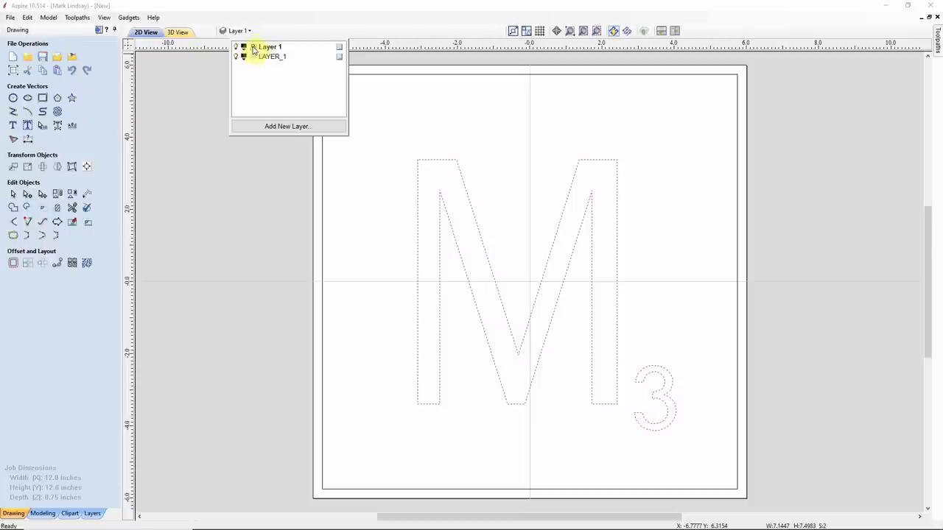
{"action": "left_click", "coordinate": [268, 58]}
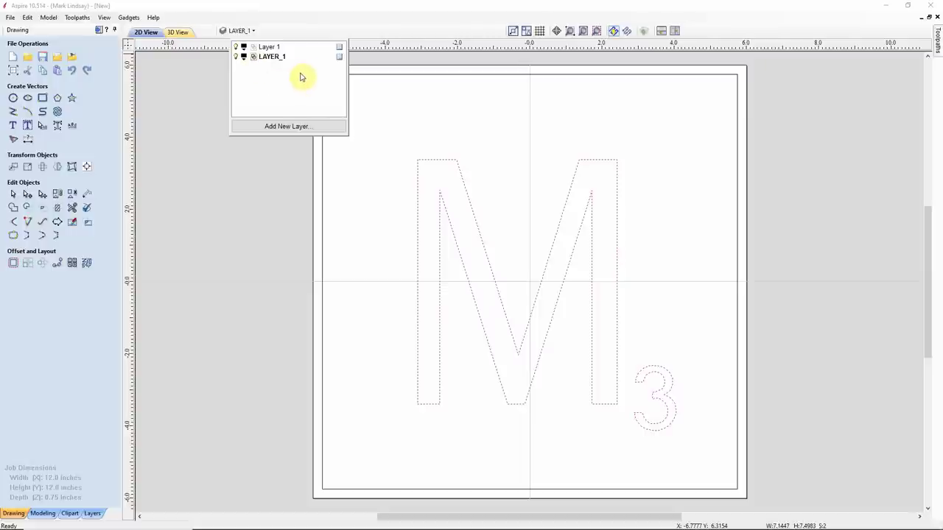
{"action": "left_click", "coordinate": [271, 47]}
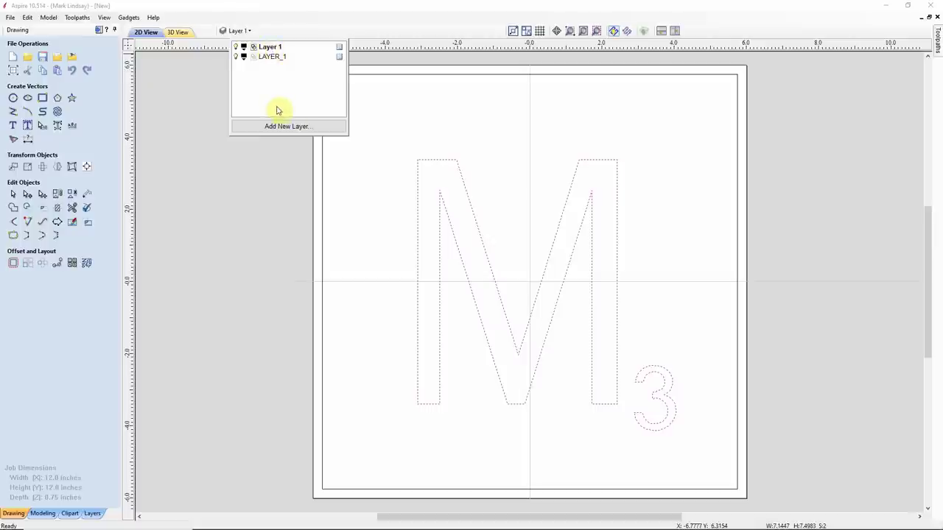
{"action": "double_click", "coordinate": [269, 47]}
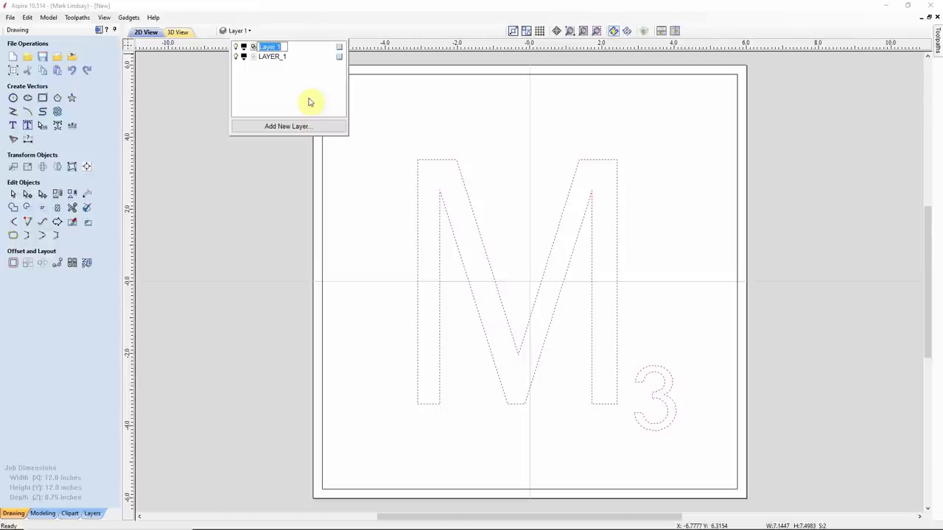
{"action": "type", "text": "Text"}
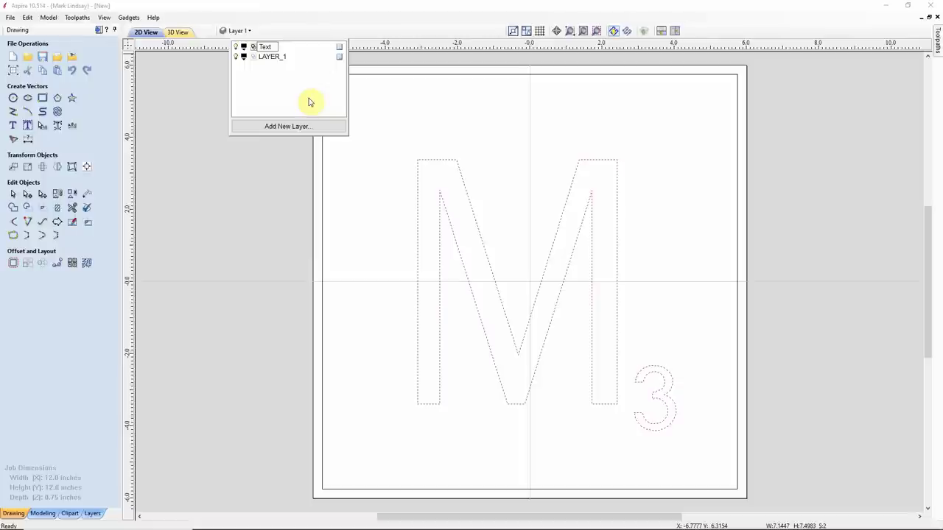
{"action": "key", "text": "Return"}
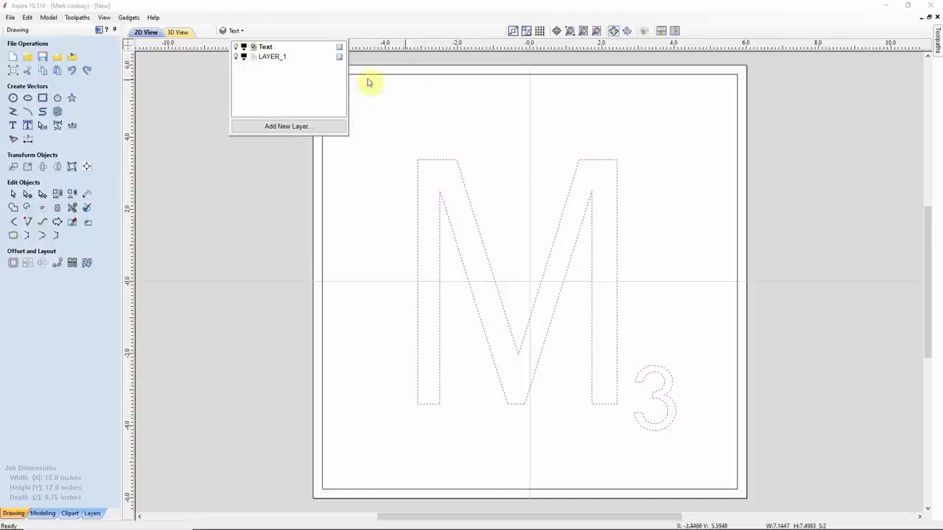
Rename LAYER_1 as Outline and make the Text layer active with nothing selected in the drawing.
{"action": "left_click", "coordinate": [271, 57]}
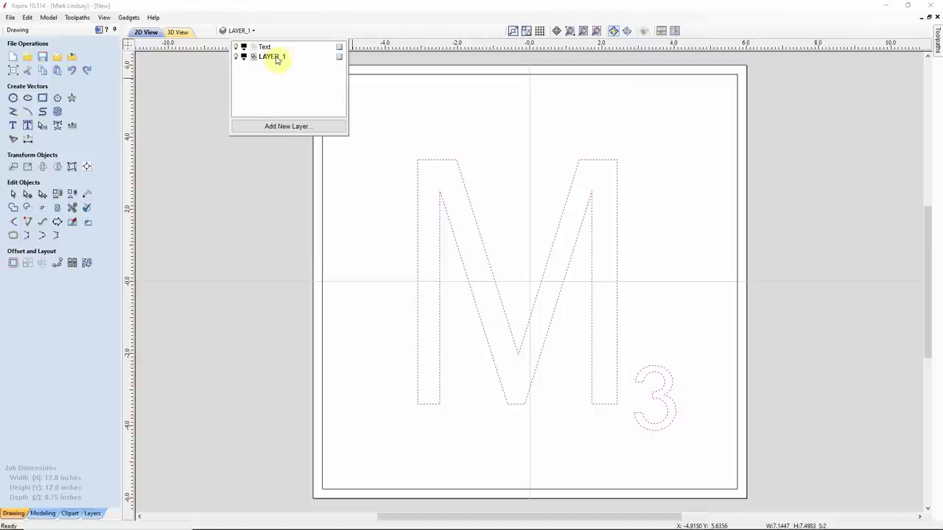
{"action": "double_click", "coordinate": [277, 58]}
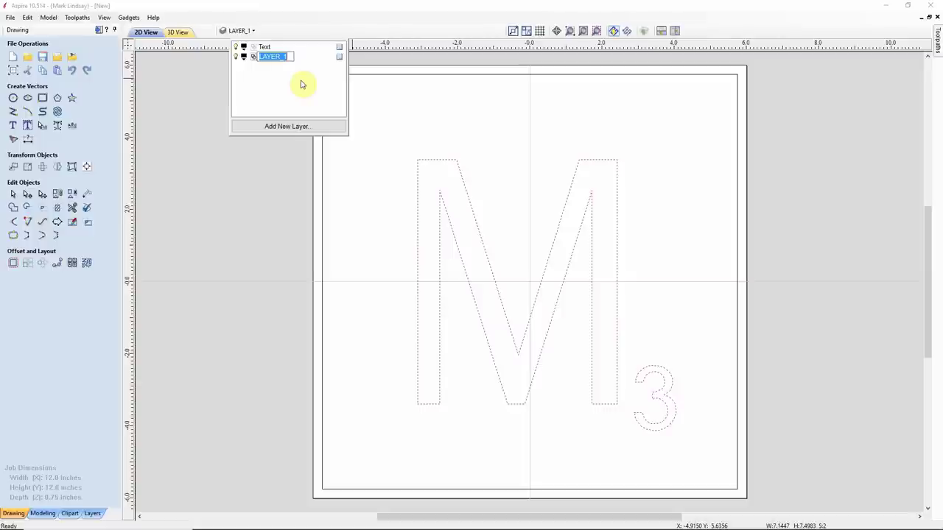
{"action": "type", "text": "Outline"}
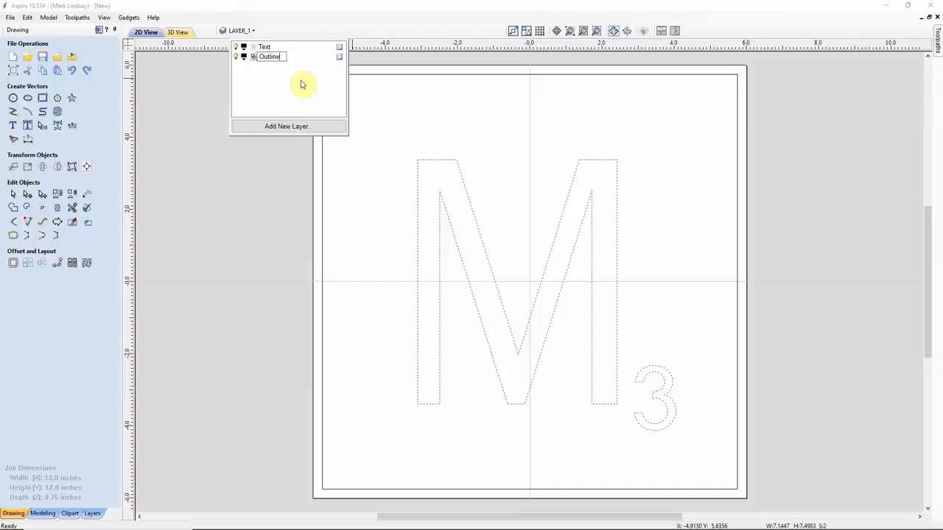
{"action": "key", "text": "Return"}
{"action": "left_click", "coordinate": [264, 46]}
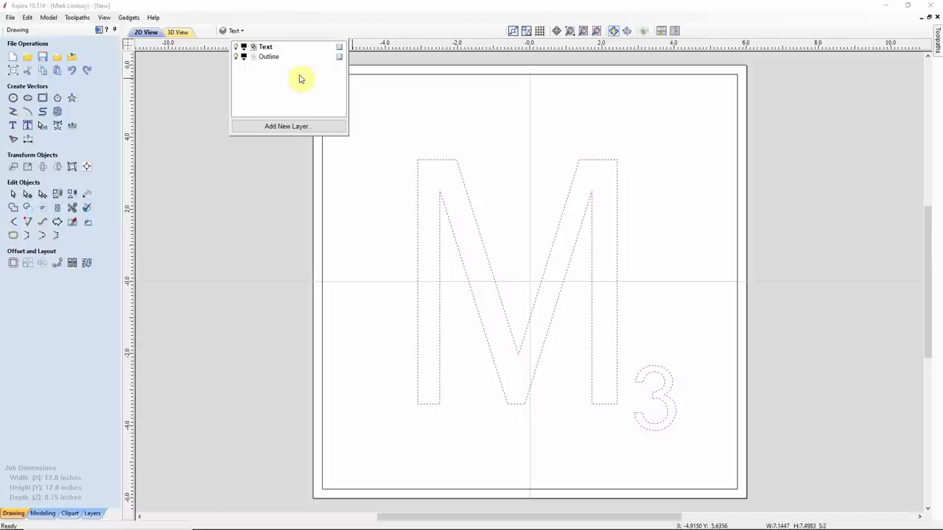
{"action": "left_click", "coordinate": [557, 137]}
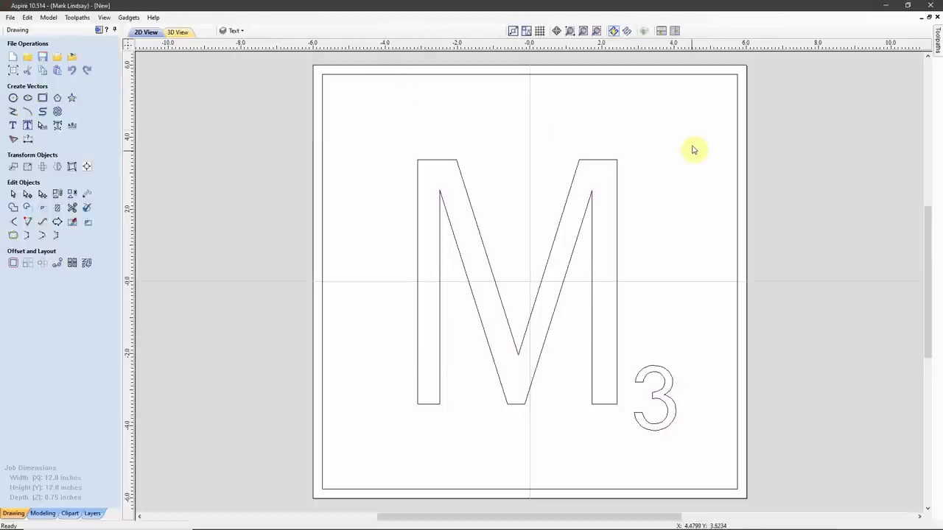
Select the M and the 3 together and calculate a V-Carve / Engraving toolpath from them named V-Carve Text.
{"action": "left_click_drag", "start_coordinate": [693, 144], "coordinate": [486, 434]}
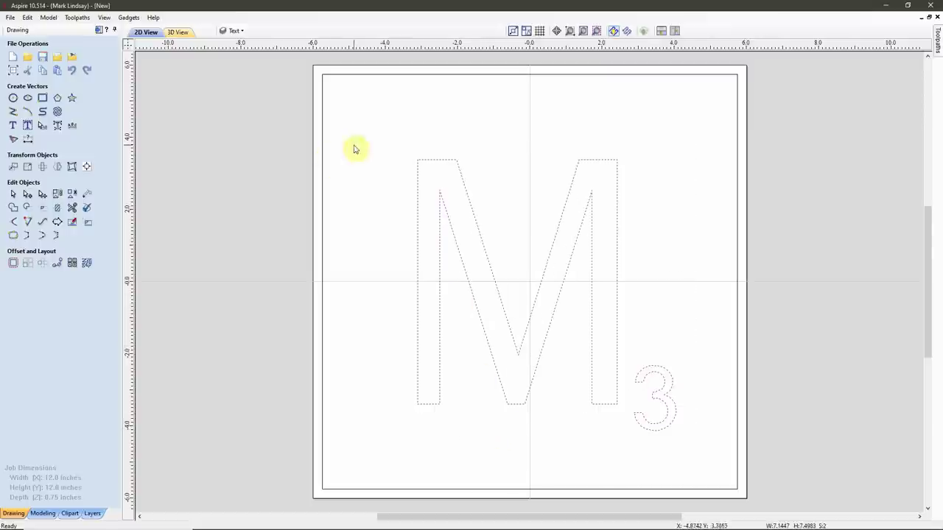
{"action": "left_click", "coordinate": [99, 32]}
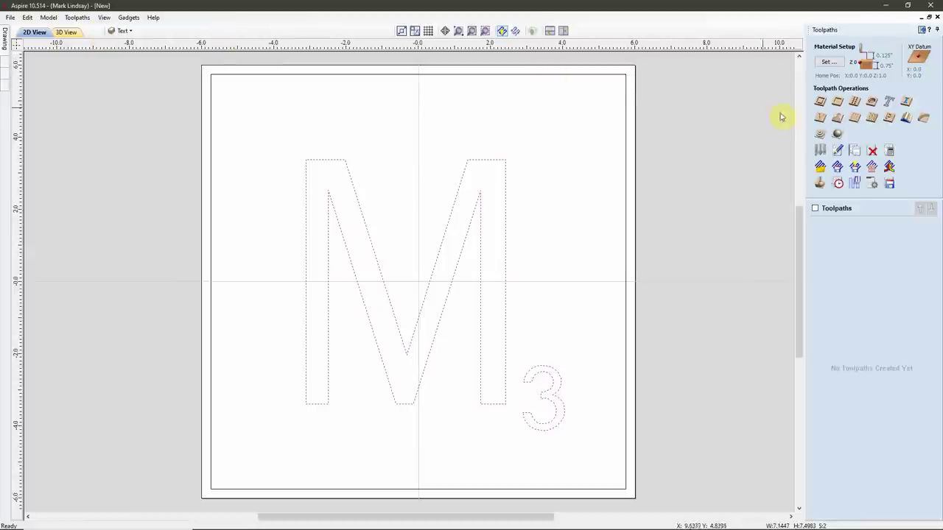
{"action": "left_click", "coordinate": [820, 120]}
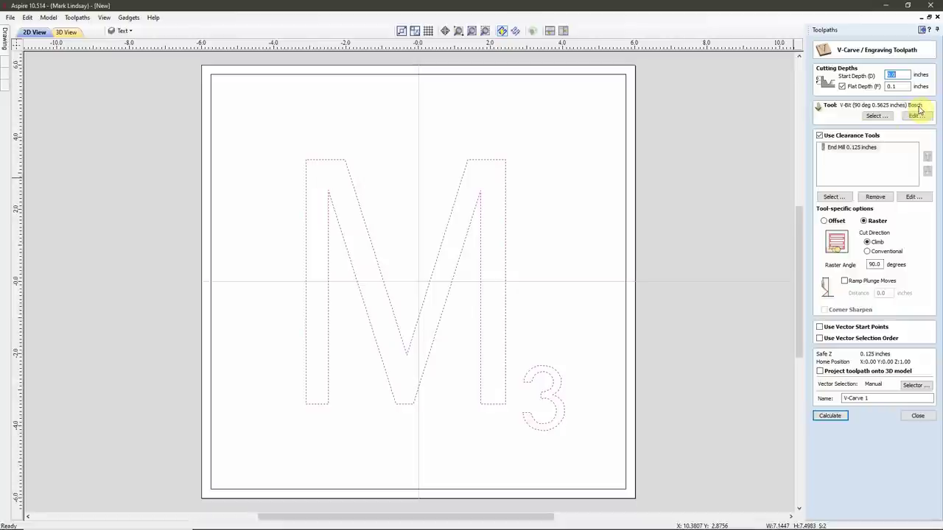
{"action": "left_click", "coordinate": [819, 136]}
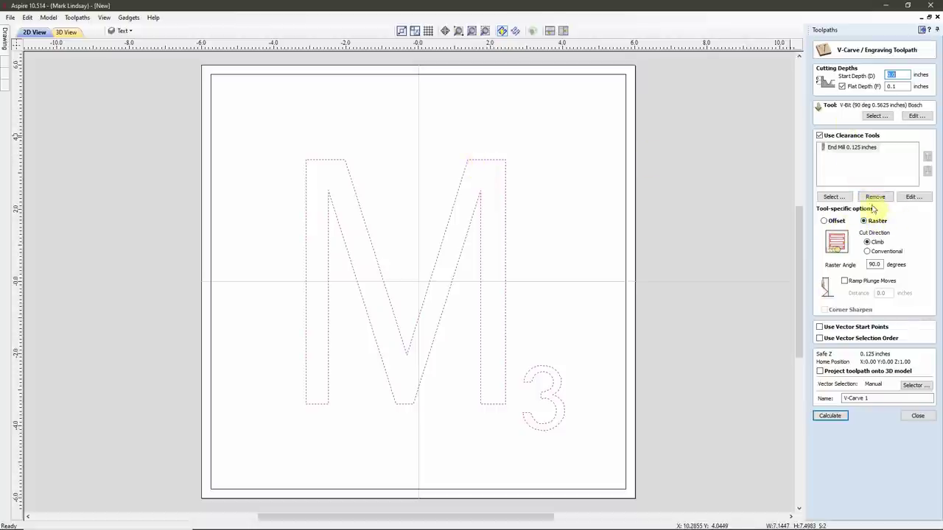
{"action": "double_click", "coordinate": [874, 265]}
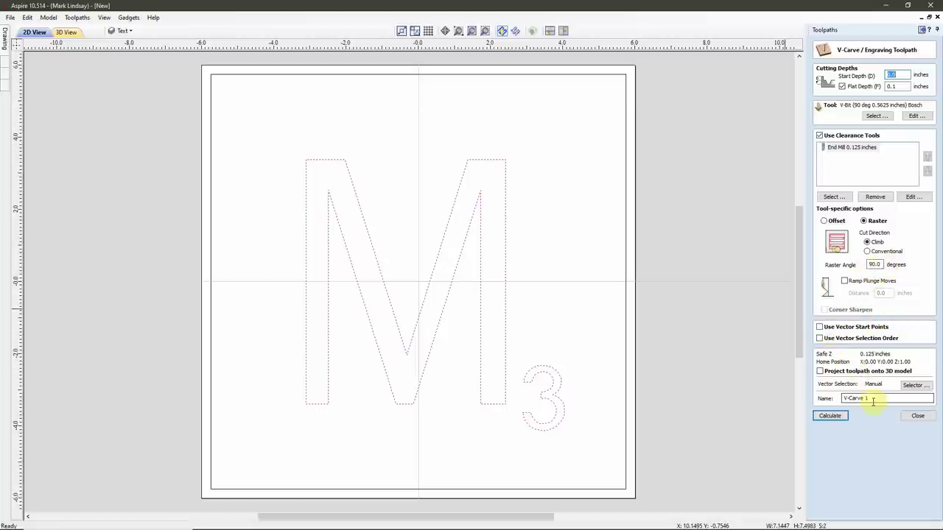
{"action": "left_click_drag", "start_coordinate": [865, 398], "coordinate": [878, 398]}
{"action": "type", "text": "Text"}
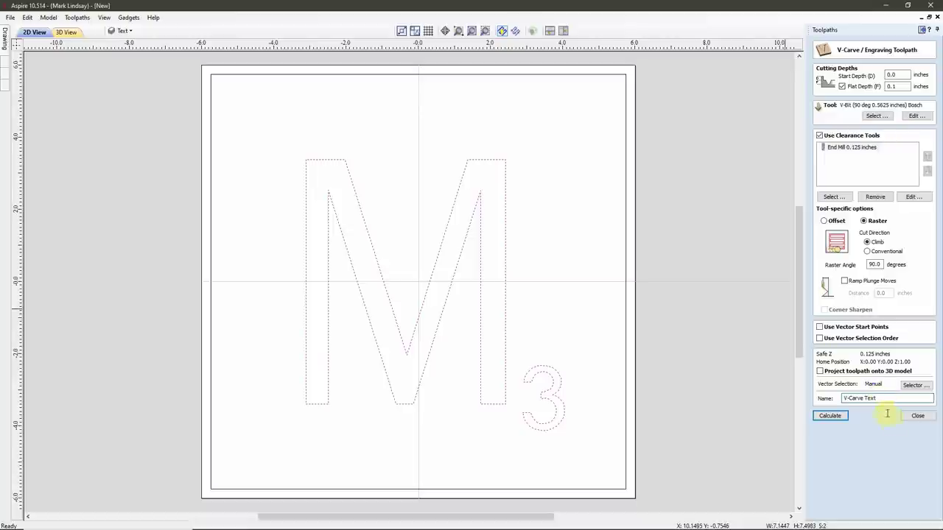
{"action": "left_click", "coordinate": [830, 416]}
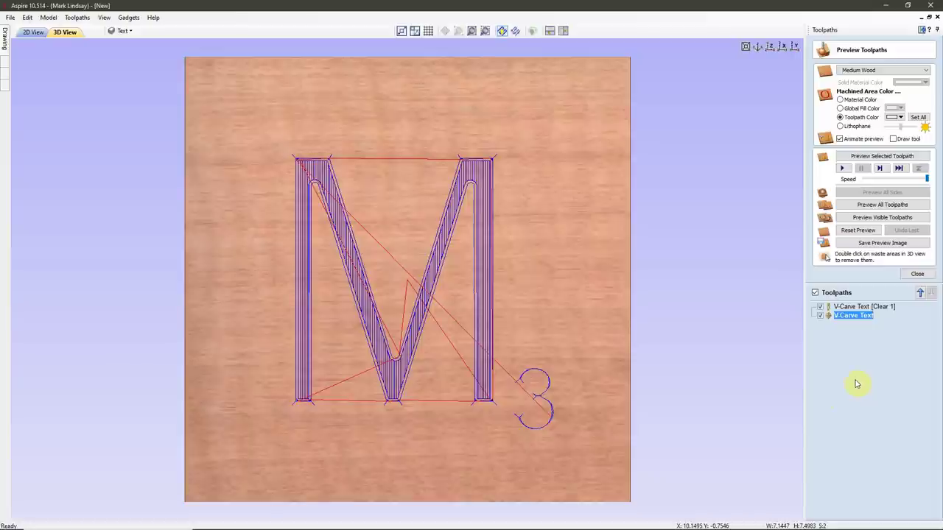
Add the End Mill 0.25 inches as a second clearance tool in the V-Carve Text toolpath and recalculate it.
{"action": "double_click", "coordinate": [851, 316]}
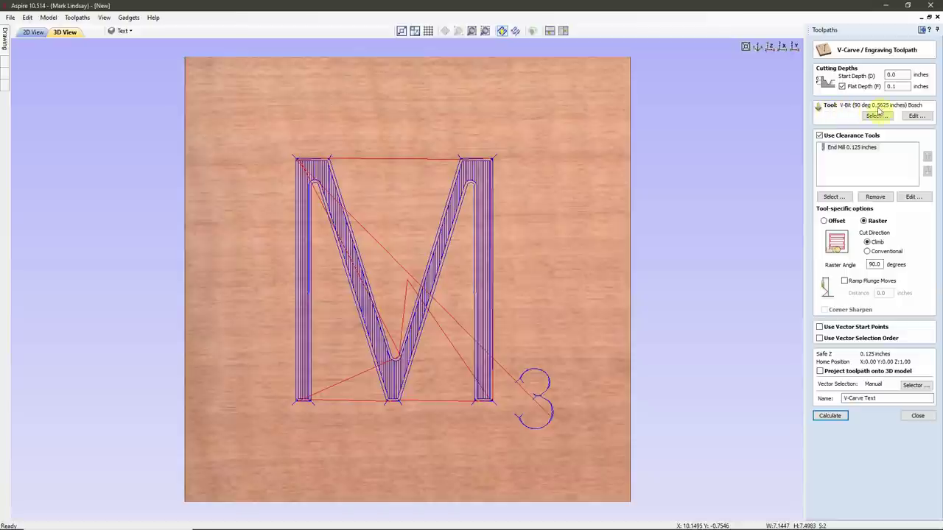
{"action": "left_click", "coordinate": [819, 136]}
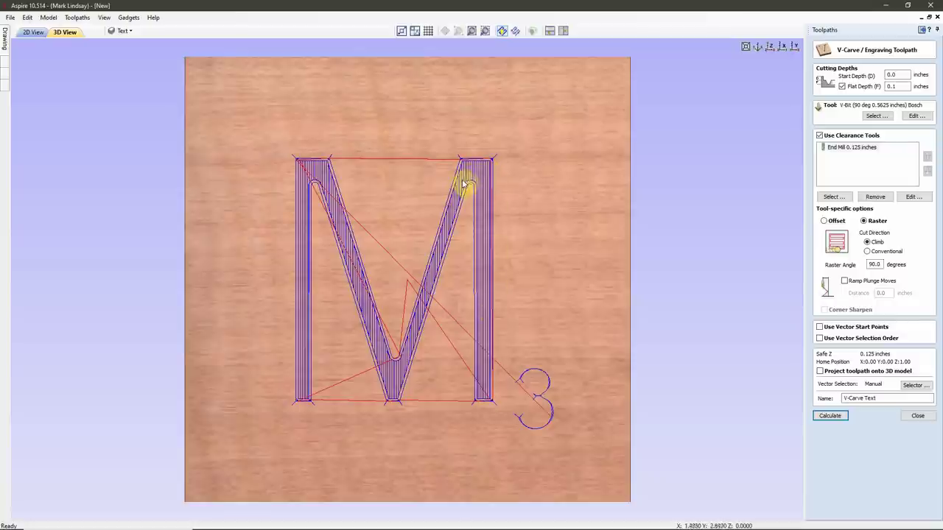
{"action": "left_click", "coordinate": [836, 198]}
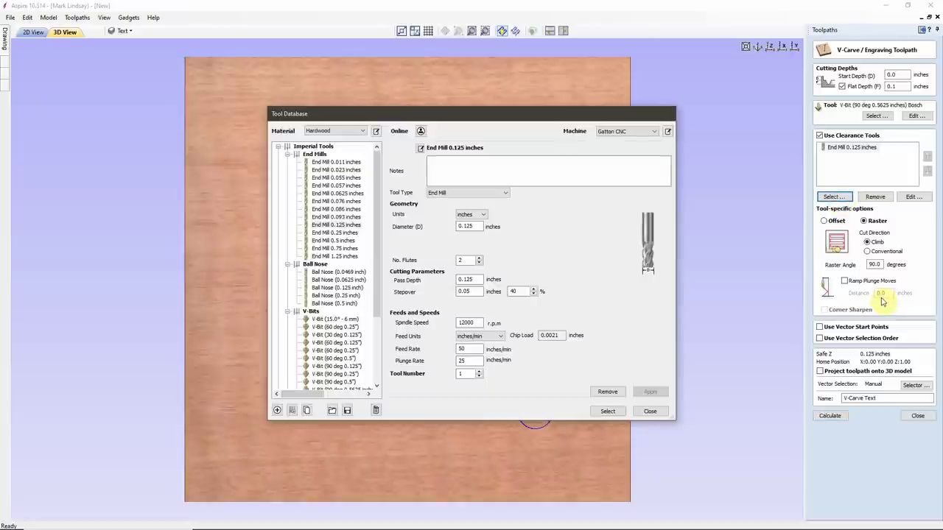
{"action": "left_click", "coordinate": [344, 233]}
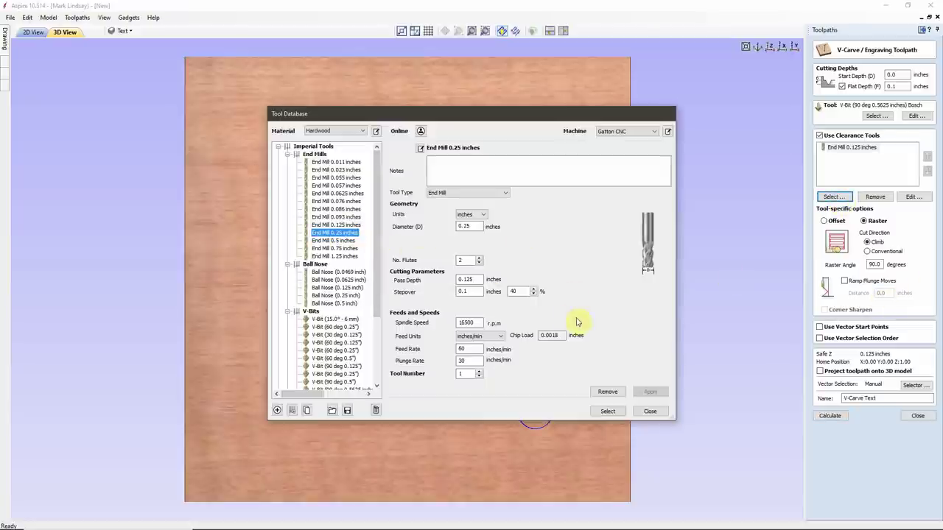
{"action": "left_click", "coordinate": [607, 411]}
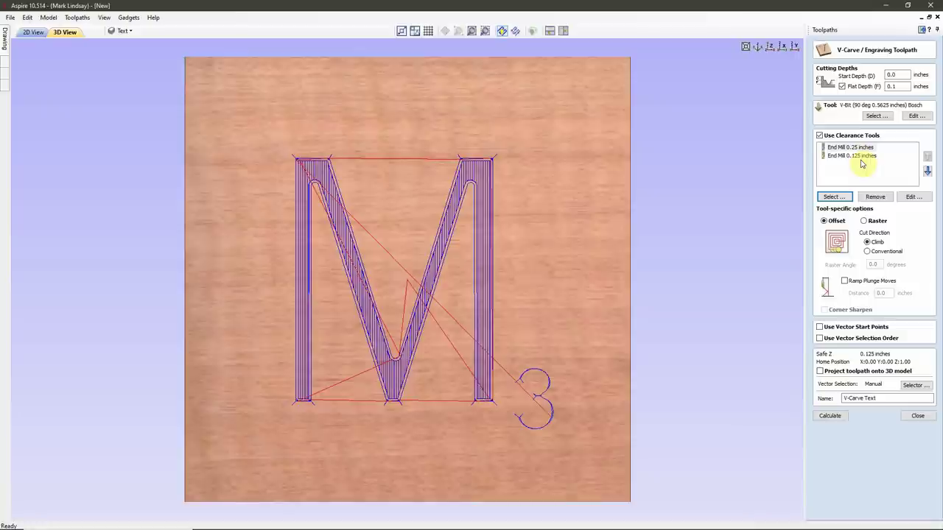
{"action": "left_click", "coordinate": [832, 417]}
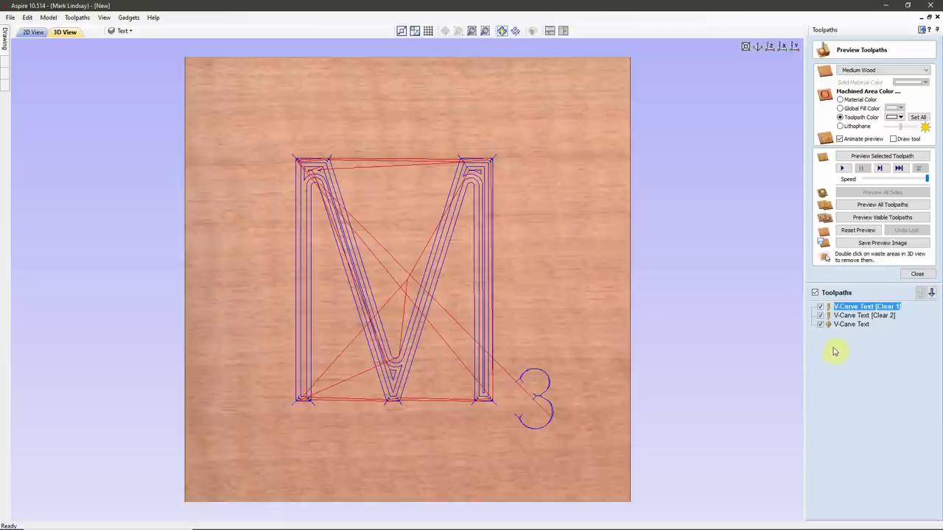
Remove the End Mill 0.25 inches from the V-Carve Text clearance tools, set the remaining tool to Raster clearance and recalculate.
{"action": "double_click", "coordinate": [840, 324]}
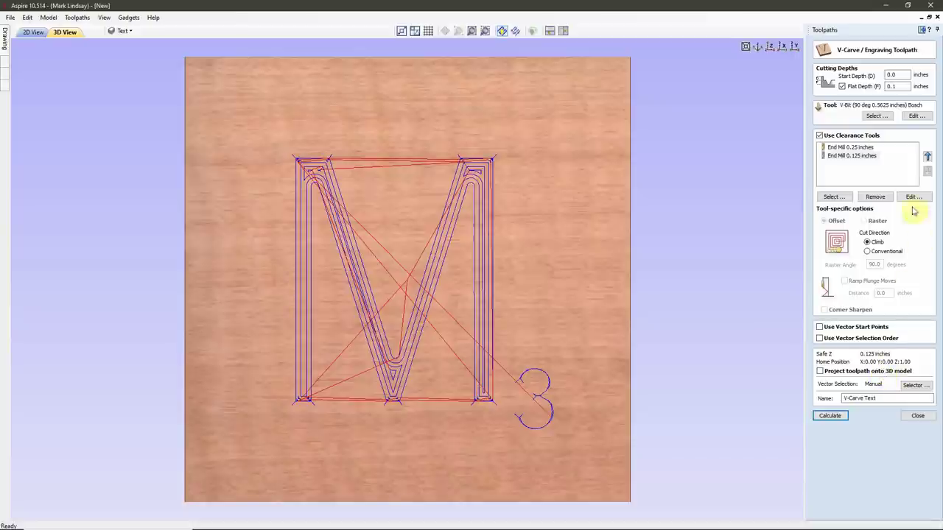
{"action": "left_click", "coordinate": [859, 150]}
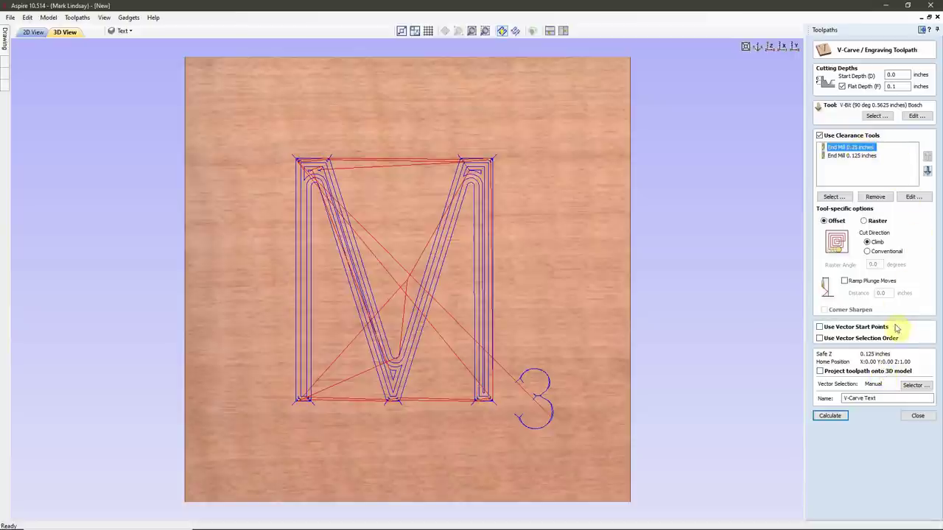
{"action": "left_click", "coordinate": [874, 197]}
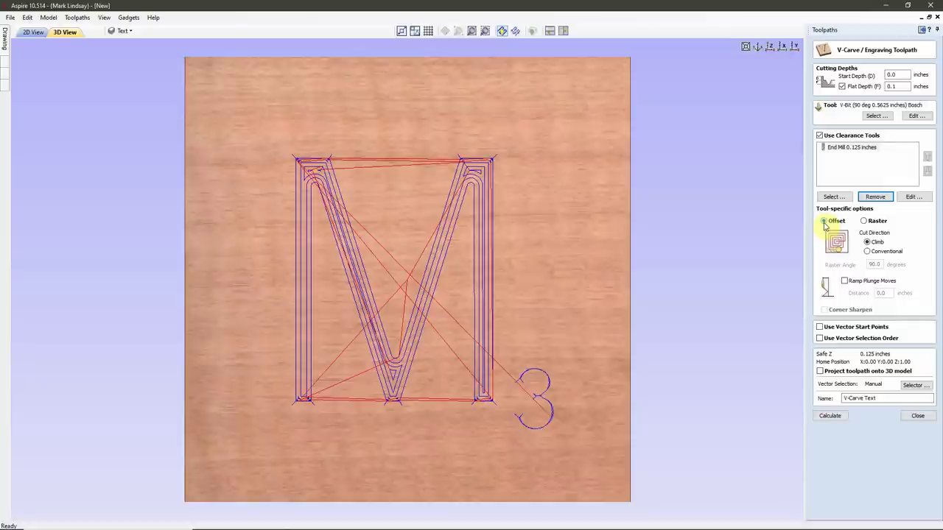
{"action": "left_click", "coordinate": [864, 221]}
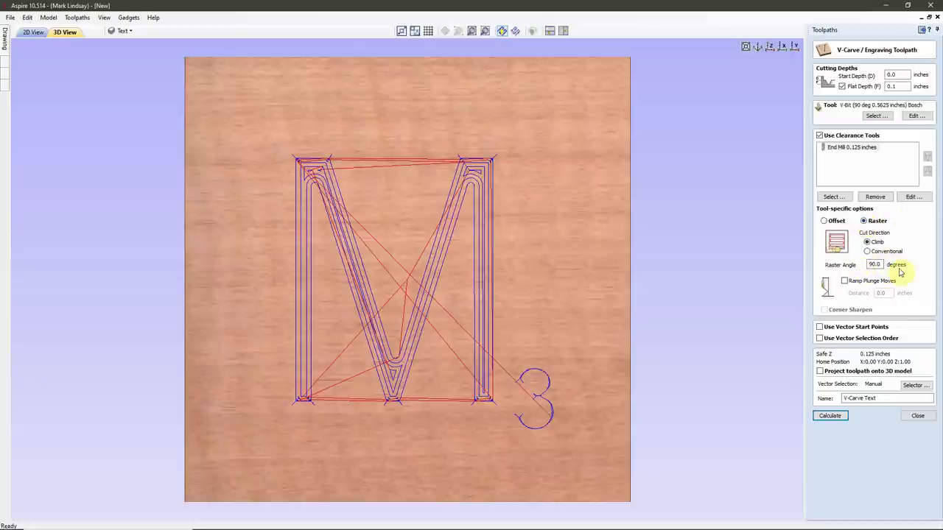
{"action": "left_click", "coordinate": [834, 419]}
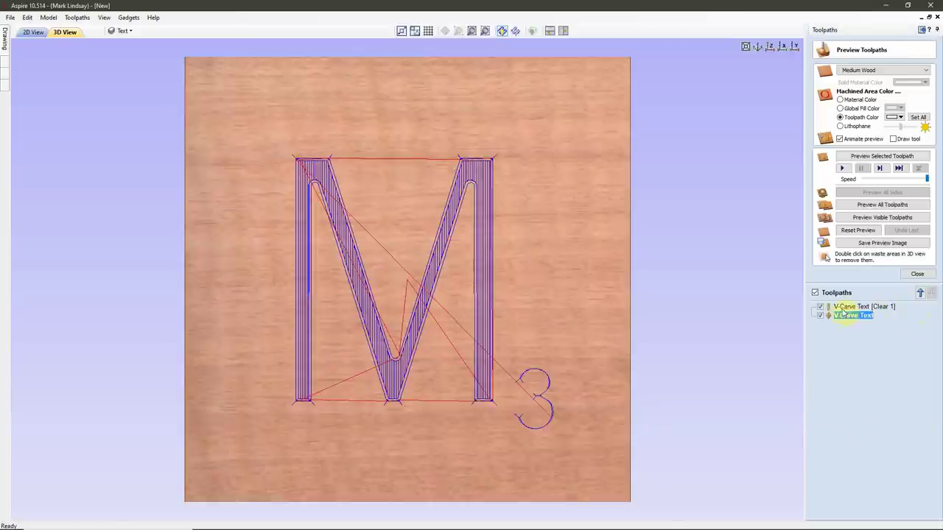
Set the toolpath colour of V-Carve Text and its Clear 1 toolpath to black and preview the visible toolpaths.
{"action": "mouse_move", "coordinate": [841, 309]}
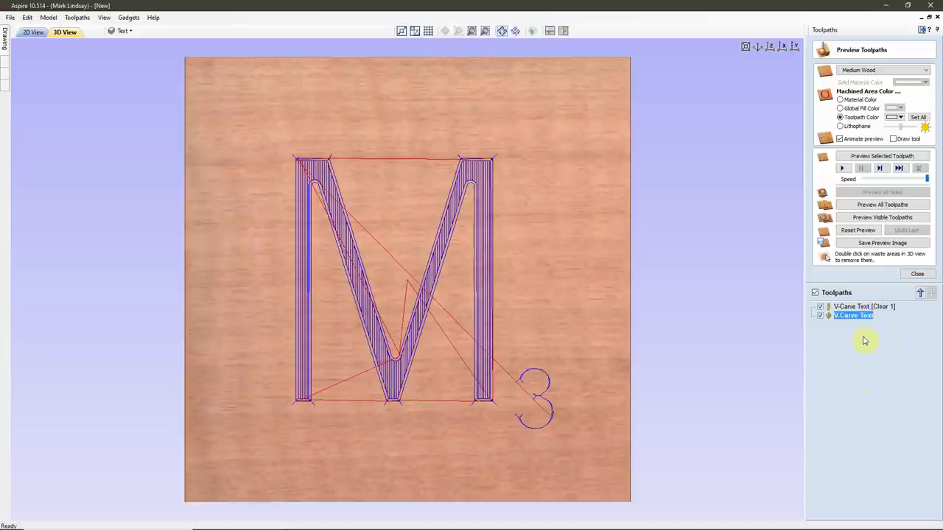
{"action": "left_click", "coordinate": [900, 117]}
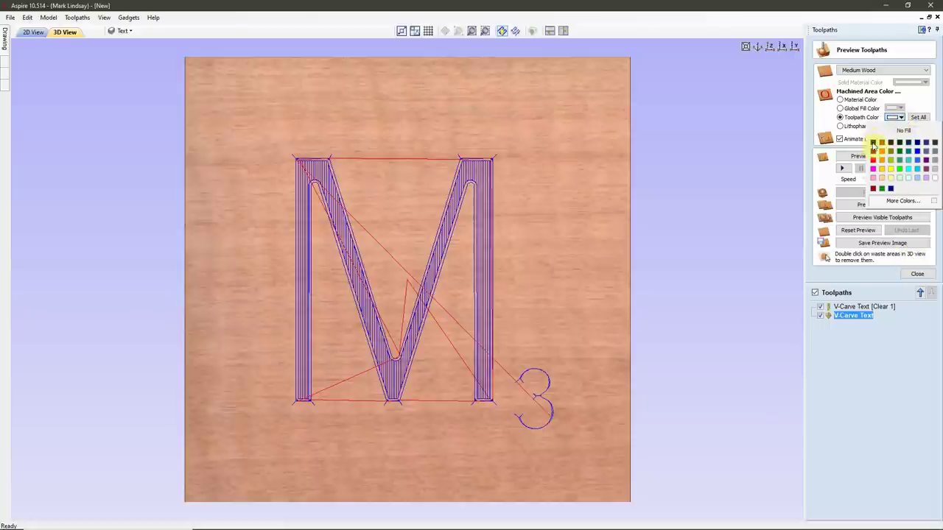
{"action": "left_click", "coordinate": [873, 143]}
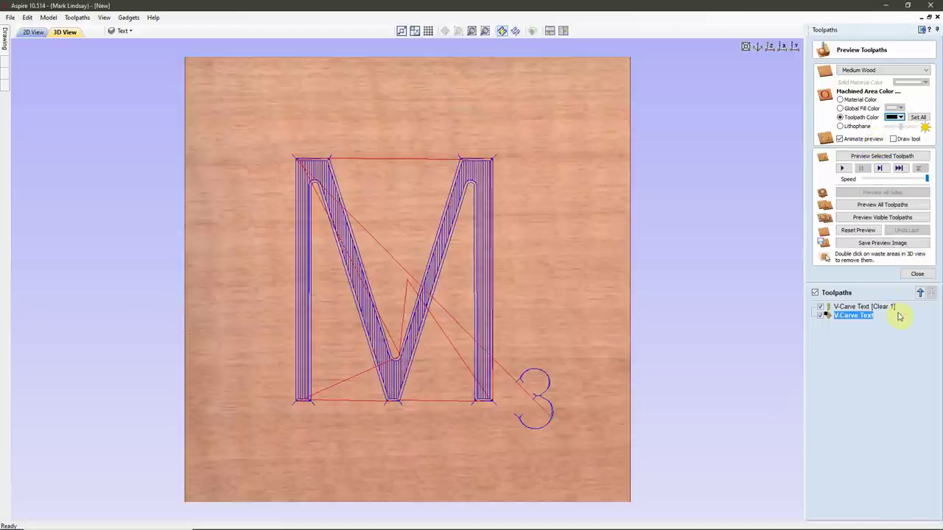
{"action": "left_click", "coordinate": [862, 306]}
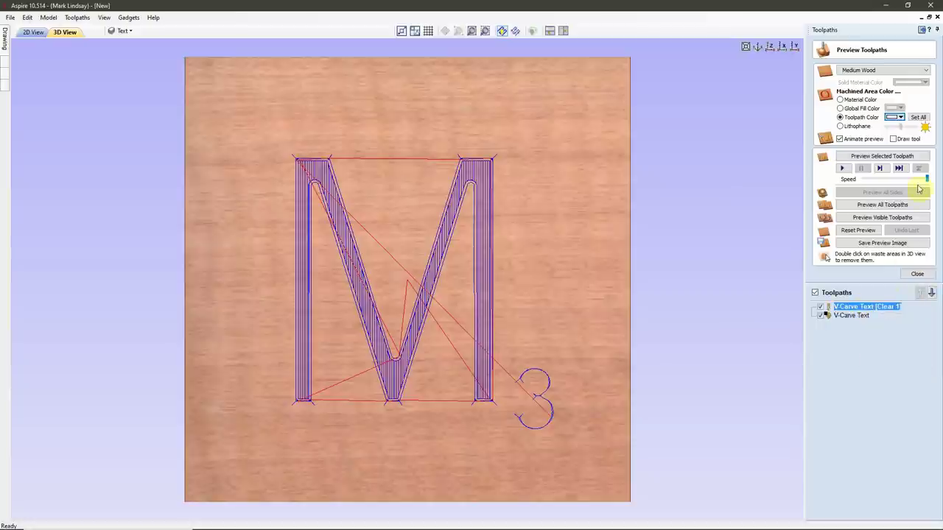
{"action": "left_click", "coordinate": [900, 117]}
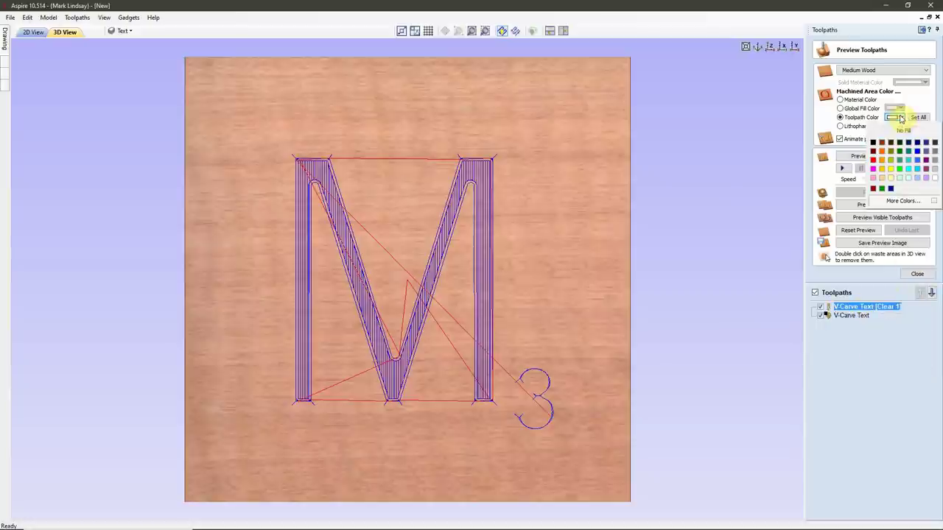
{"action": "left_click", "coordinate": [872, 143]}
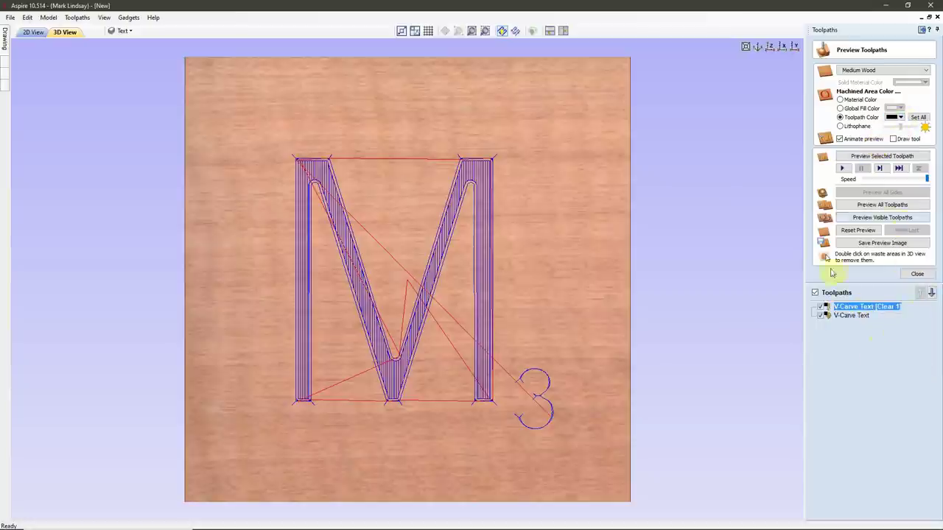
{"action": "left_click", "coordinate": [880, 218]}
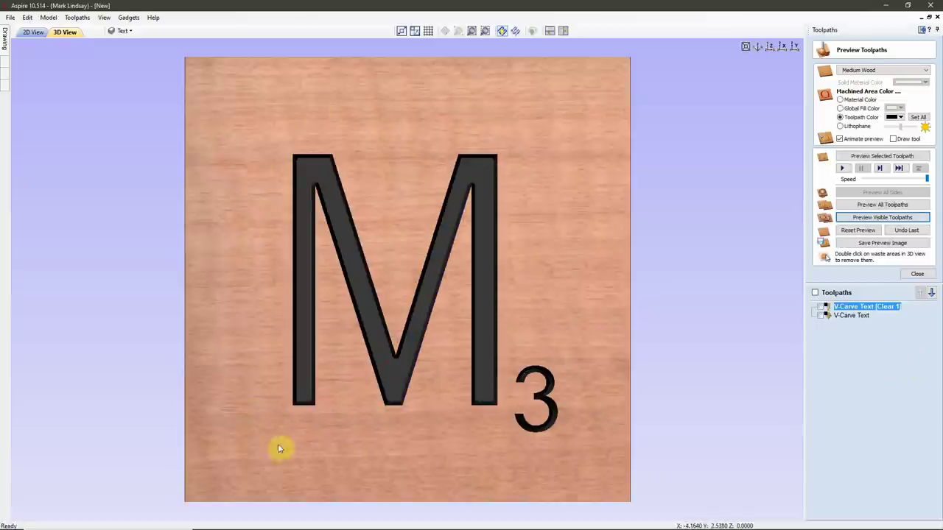
{"action": "left_click", "coordinate": [917, 273]}
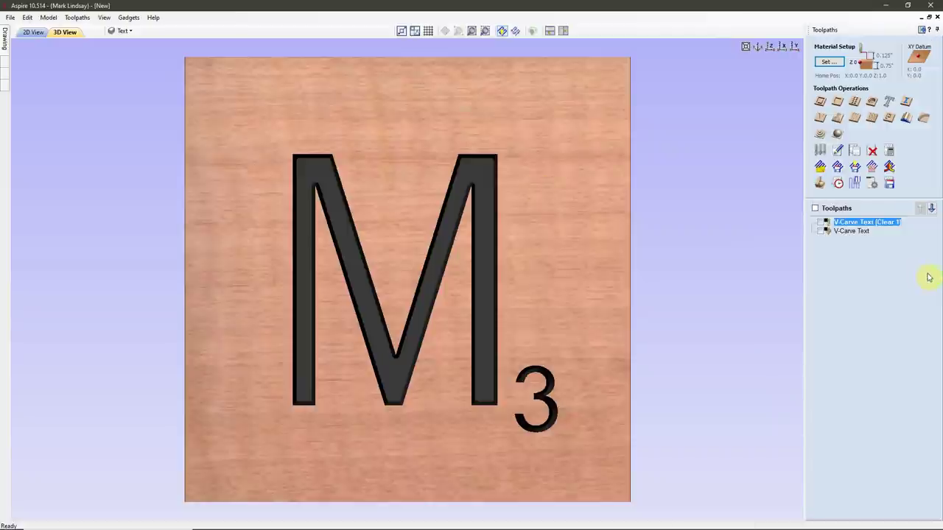
Select only the square outline around the text in the 2D view and start a 2D Profile toolpath with a 0.1-inch cut depth.
{"action": "left_click", "coordinate": [31, 34]}
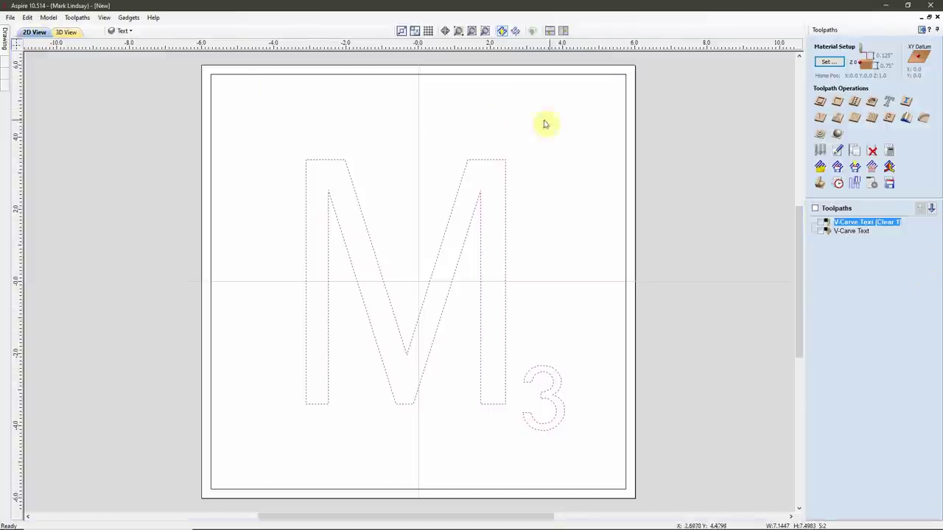
{"action": "left_click", "coordinate": [591, 145]}
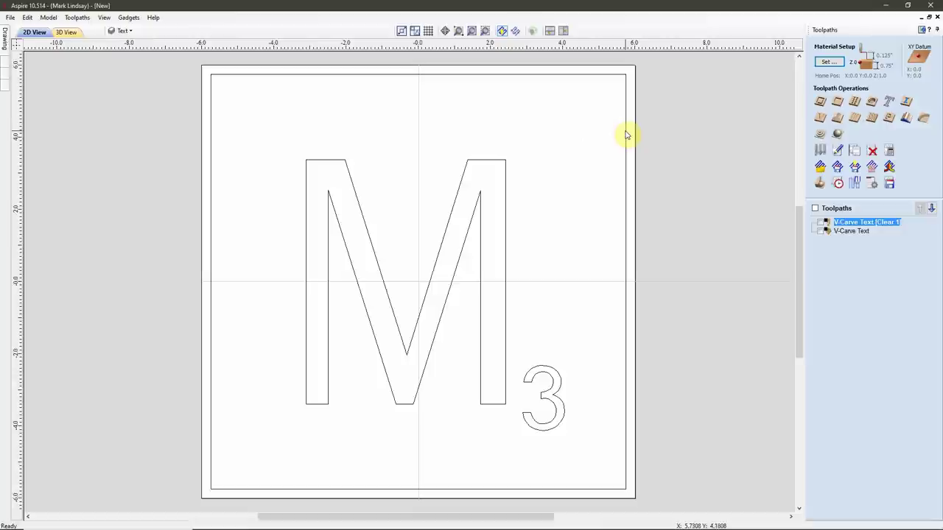
{"action": "left_click", "coordinate": [626, 135]}
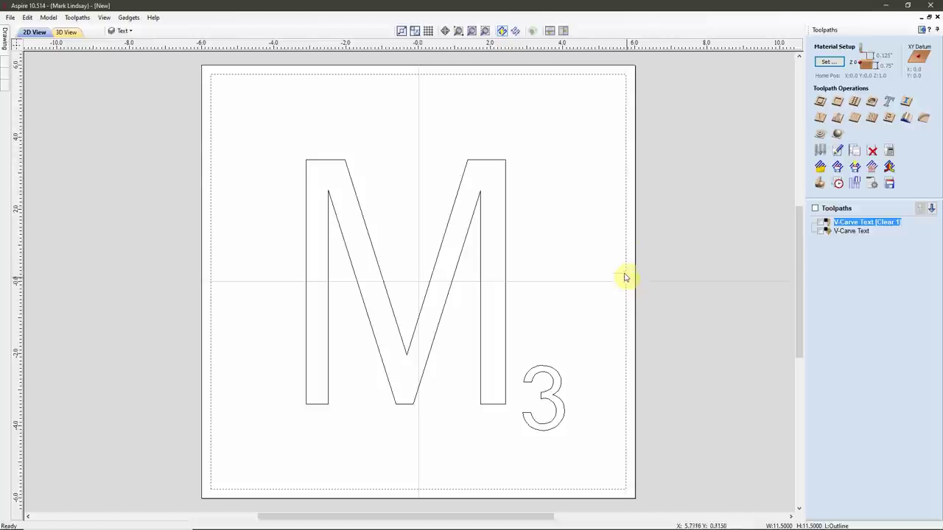
{"action": "left_click", "coordinate": [822, 103]}
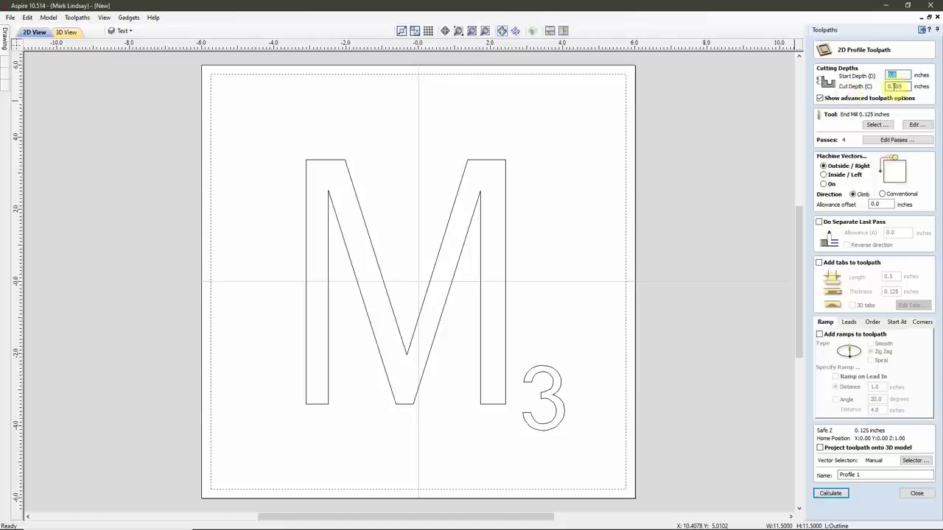
{"action": "key", "text": "Tab"}
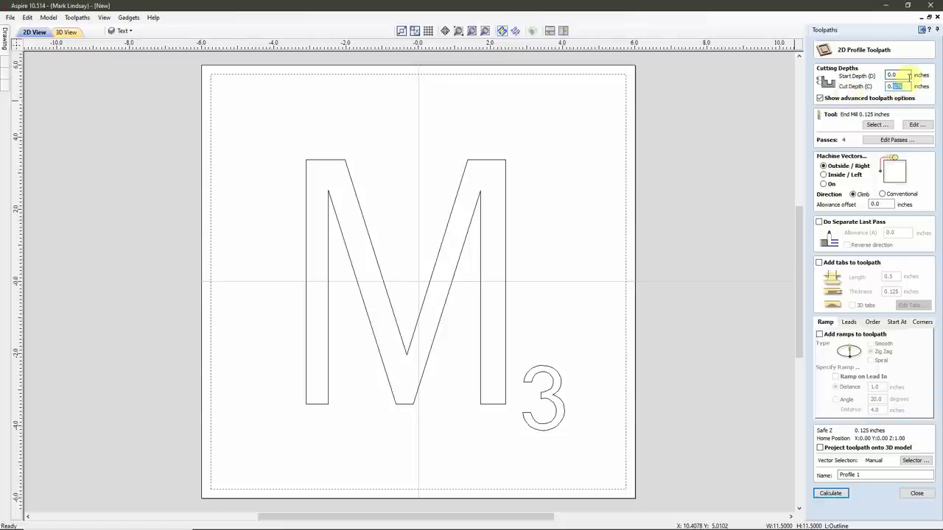
{"action": "type", "text": "0.1"}
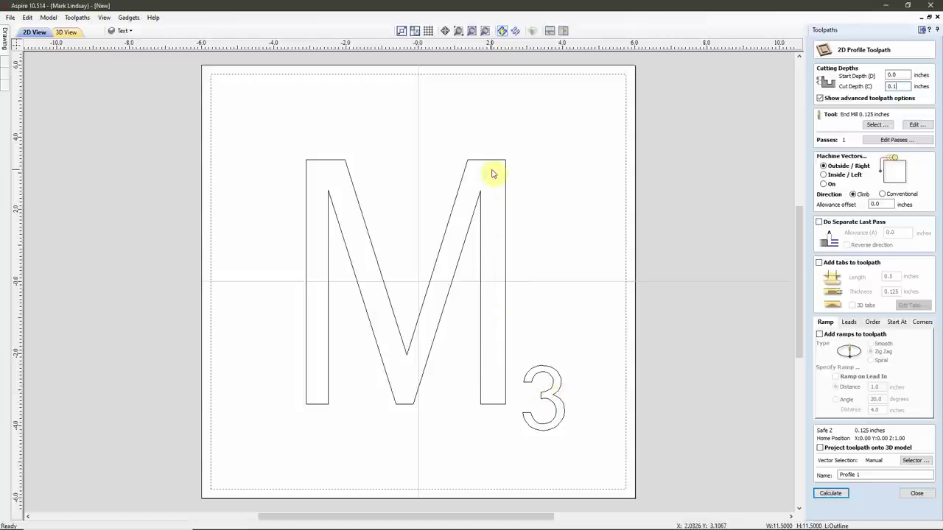
Assign the Bosch V-Bit (90 deg 0.5625 inches) to the profile toolpath and machine On the vector.
{"action": "left_click", "coordinate": [876, 125]}
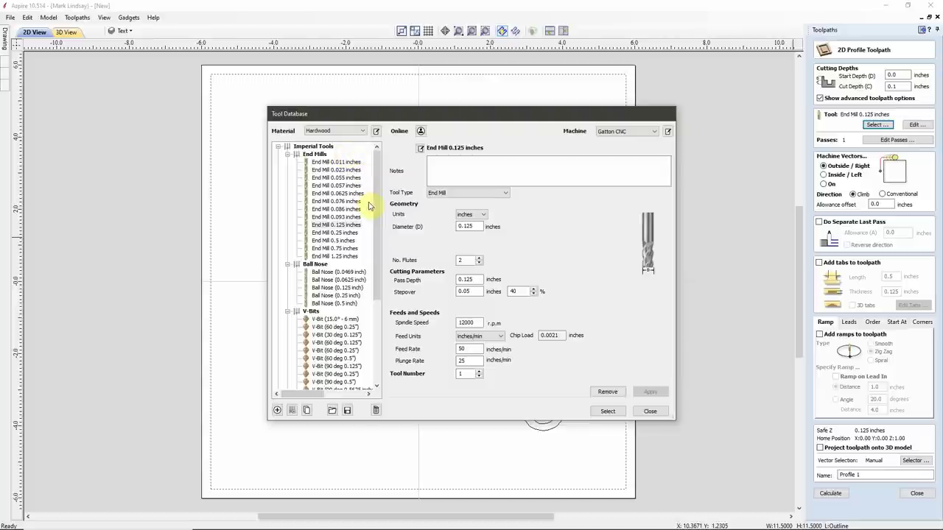
{"action": "scroll", "coordinate": [342, 331], "scroll_direction": "down", "scroll_amount": 1}
{"action": "left_click", "coordinate": [355, 366]}
{"action": "left_click", "coordinate": [607, 411]}
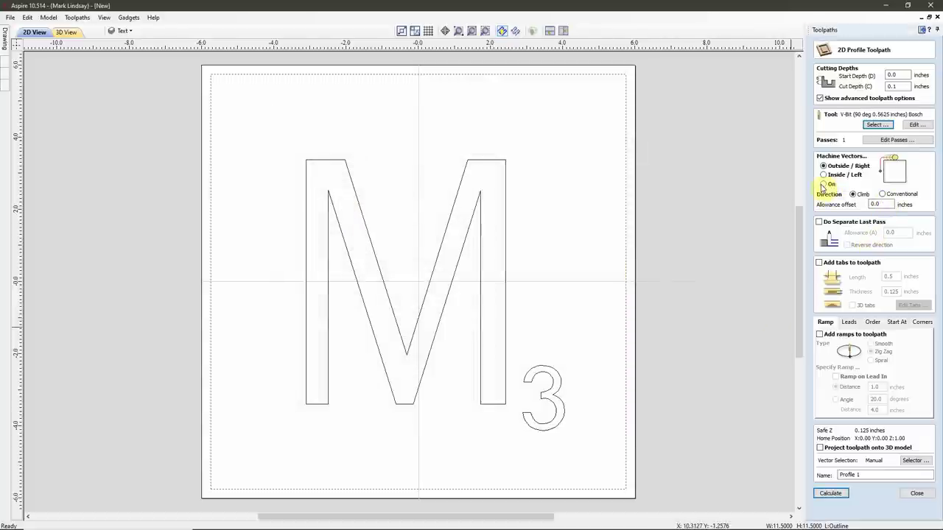
{"action": "left_click", "coordinate": [824, 184]}
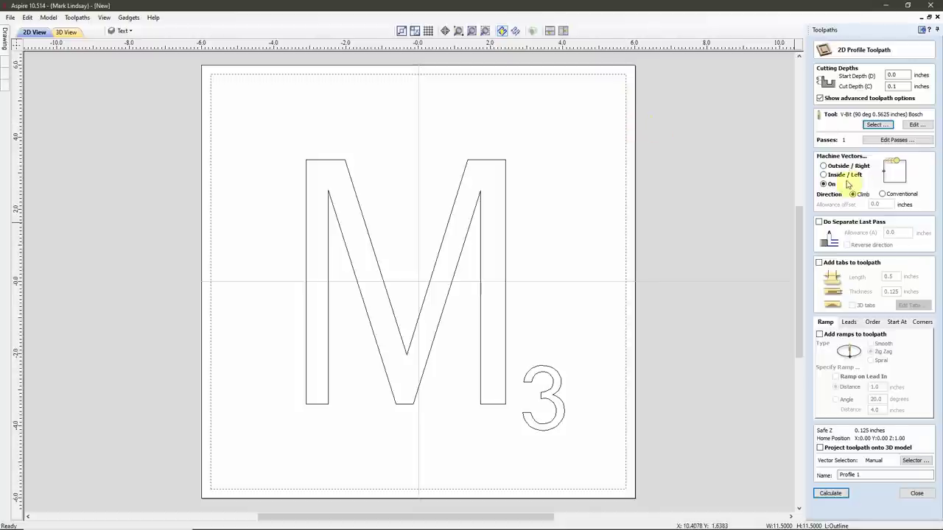
Name the profile toolpath Outline and calculate it.
{"action": "left_click", "coordinate": [868, 474]}
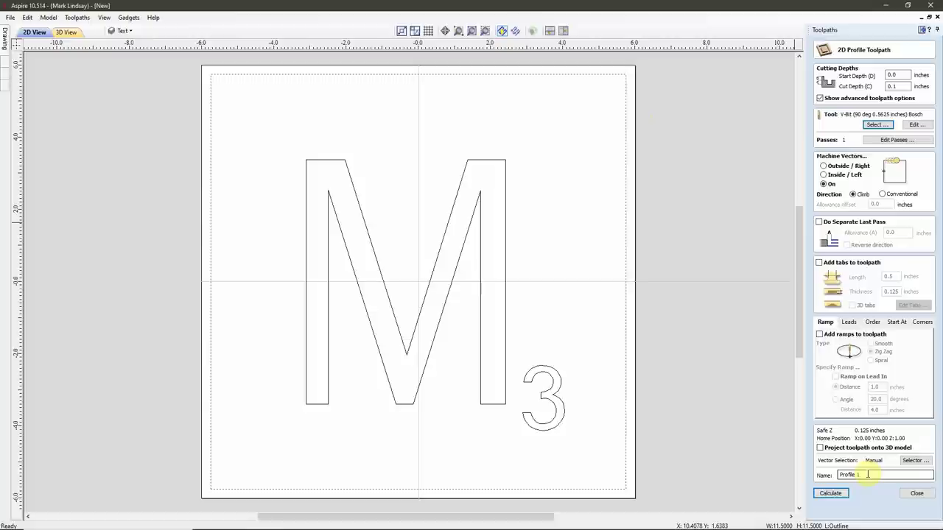
{"action": "left_click_drag", "start_coordinate": [867, 474], "coordinate": [826, 475]}
{"action": "type", "text": "Outline"}
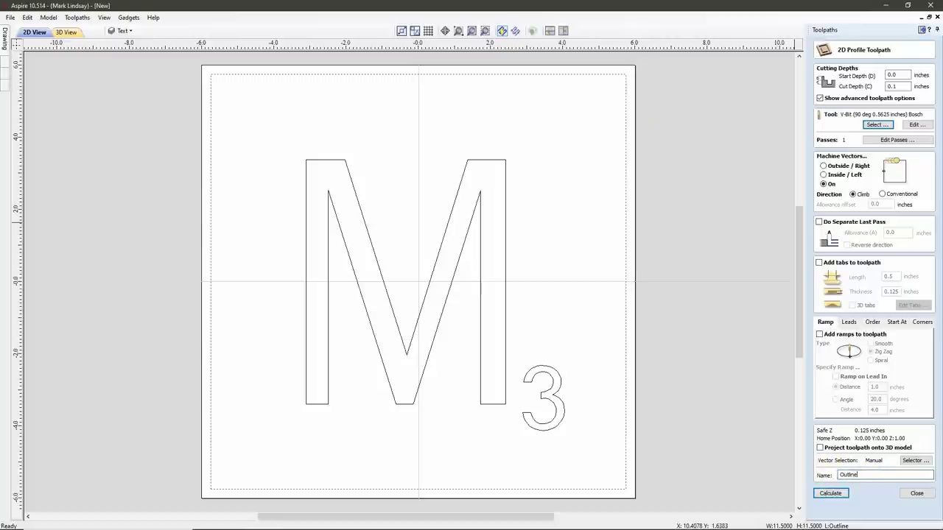
{"action": "left_click", "coordinate": [832, 493]}
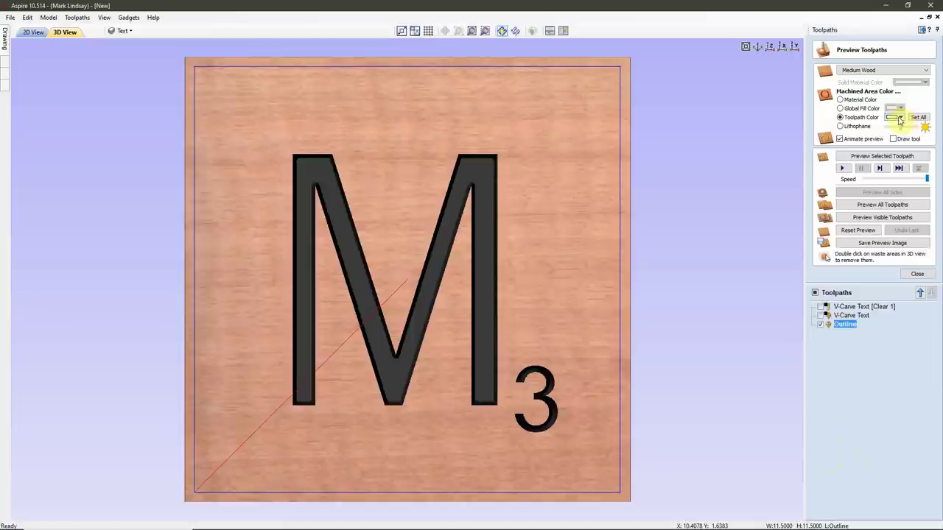
Set the Outline toolpath's colour to black and preview that toolpath on the 3D material.
{"action": "left_click", "coordinate": [899, 117]}
{"action": "left_click", "coordinate": [872, 144]}
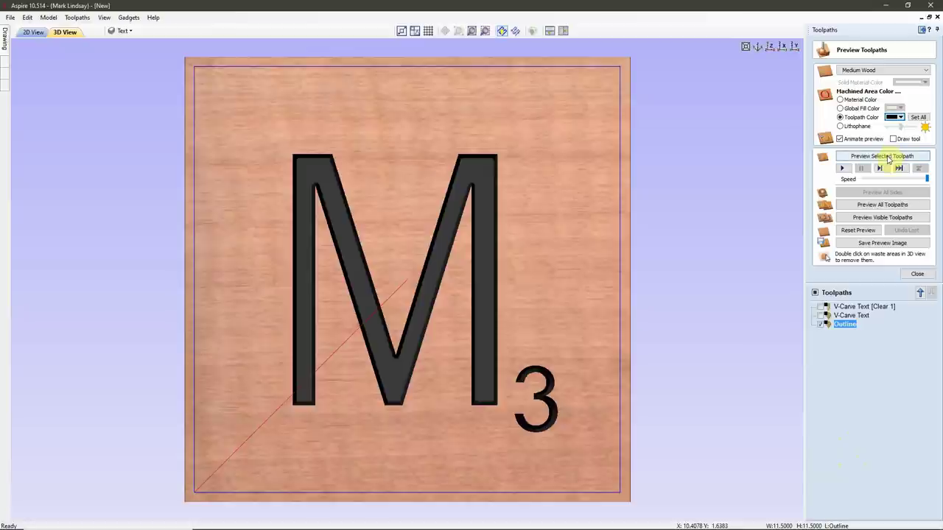
{"action": "left_click", "coordinate": [888, 157]}
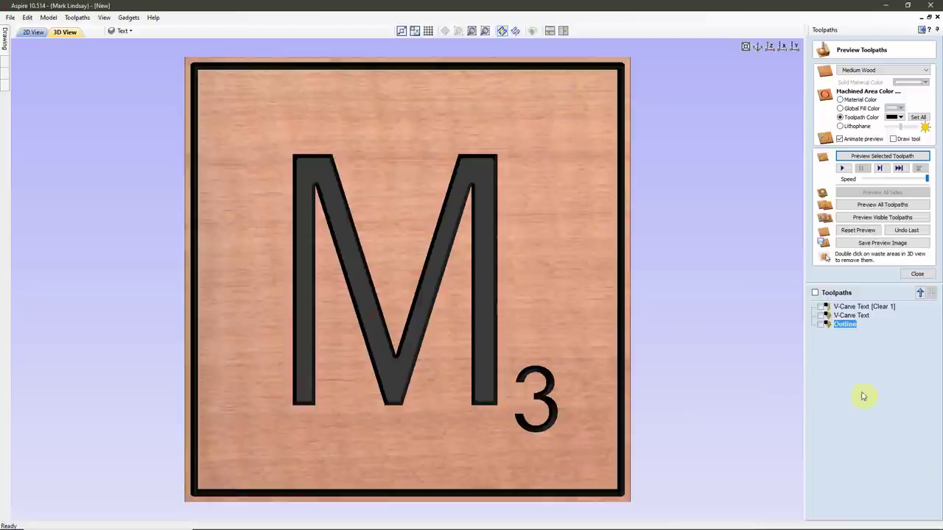
Start another 2D Profile toolpath on the square outline in the 2D view with a 0.755-inch cut depth.
{"action": "left_click", "coordinate": [33, 32]}
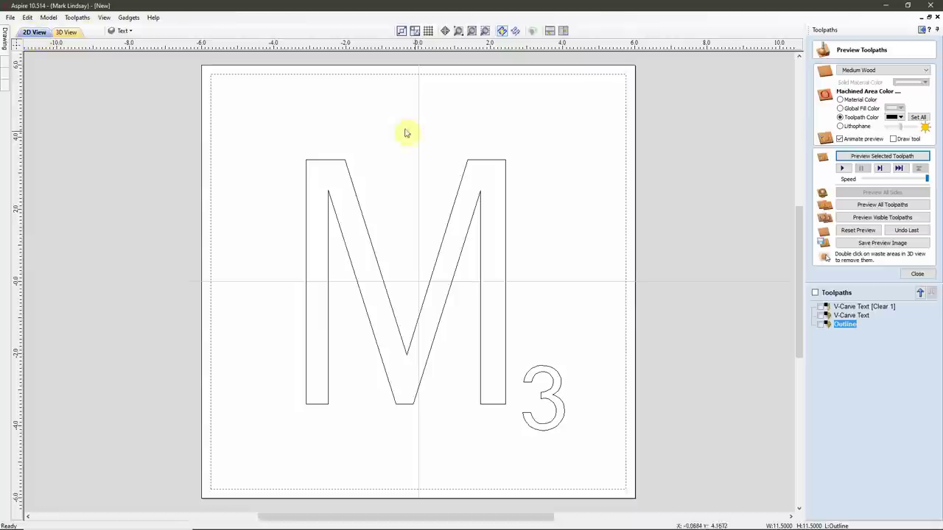
{"action": "left_click", "coordinate": [917, 274]}
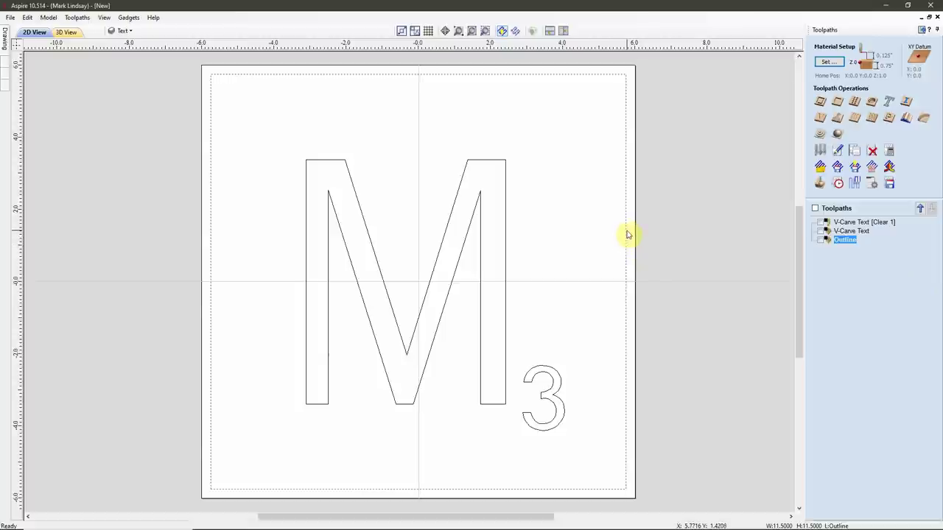
{"action": "left_click", "coordinate": [820, 102]}
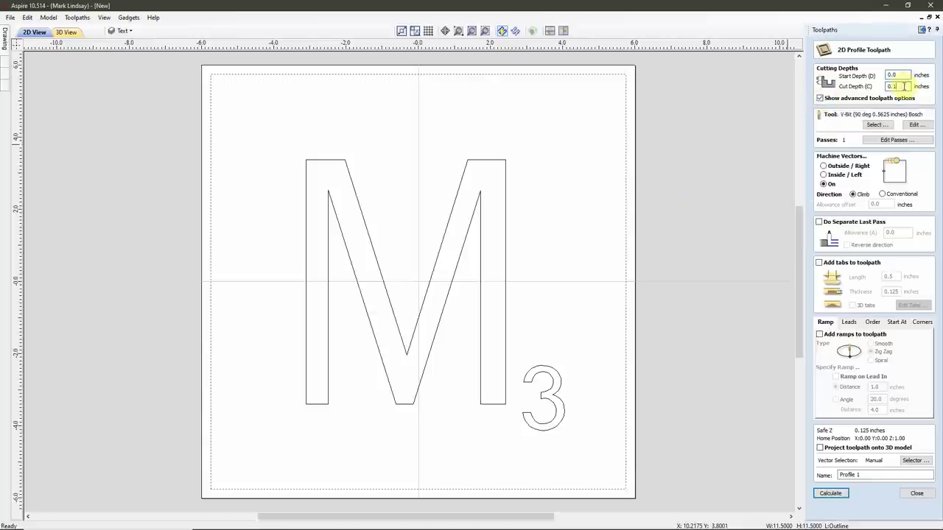
{"action": "left_click_drag", "start_coordinate": [904, 86], "coordinate": [878, 86]}
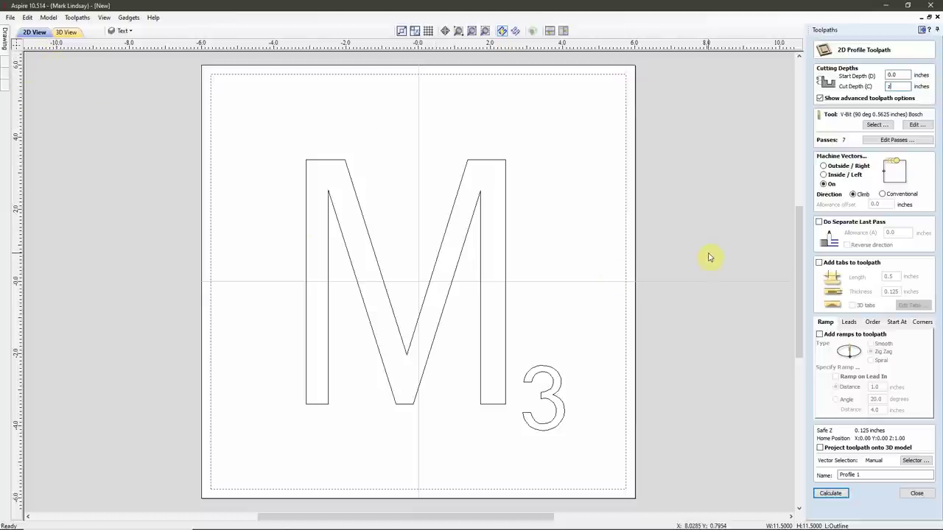
{"action": "type", "text": "0.255"}
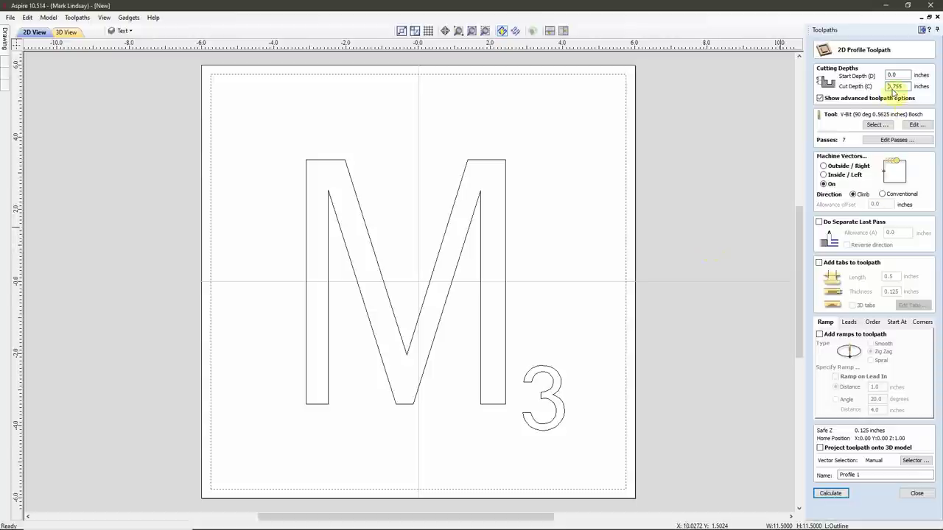
{"action": "double_click", "coordinate": [894, 87]}
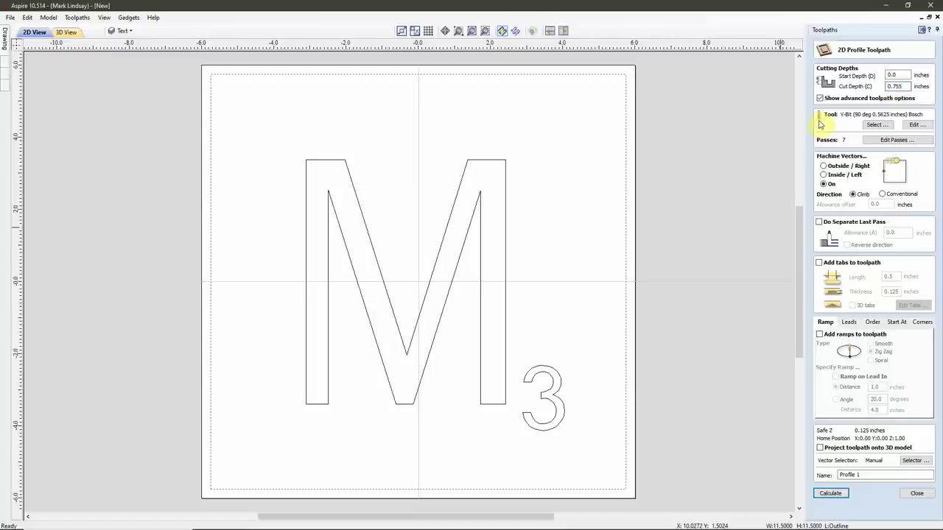
Assign the End Mill 0.25 inches to the profile toolpath and machine Outside / Right of the vector.
{"action": "left_click", "coordinate": [877, 125]}
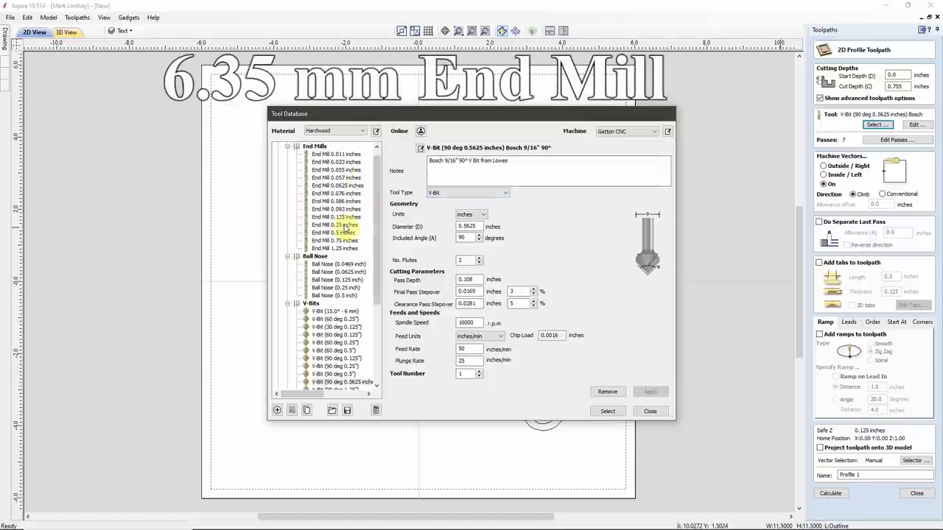
{"action": "left_click", "coordinate": [343, 225]}
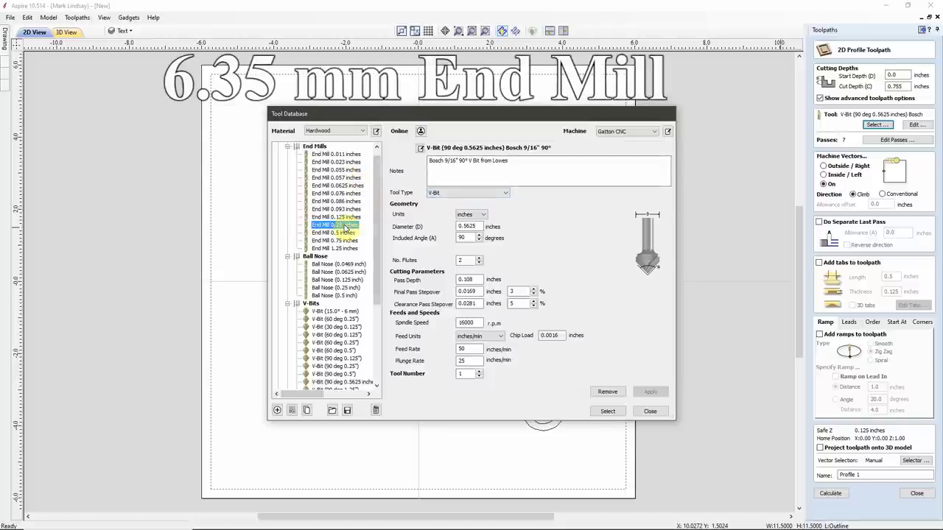
{"action": "left_click", "coordinate": [608, 412]}
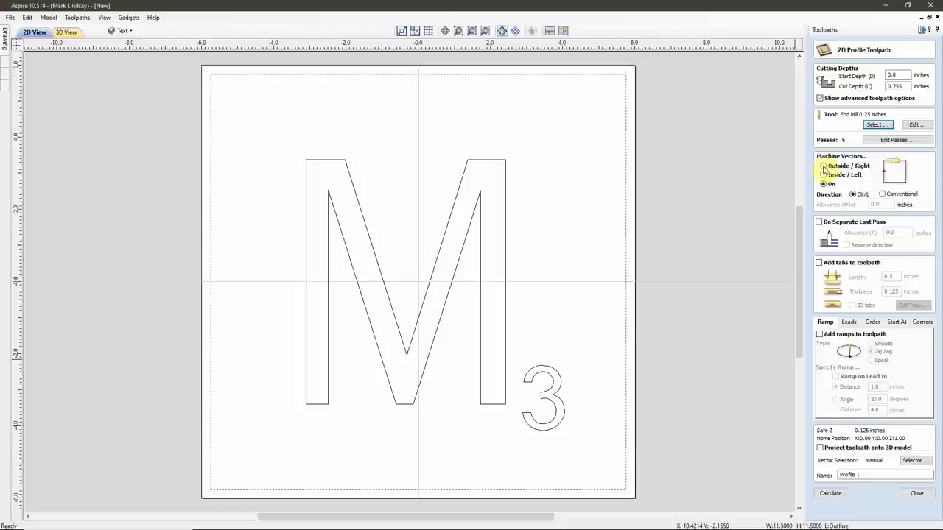
{"action": "left_click", "coordinate": [824, 167]}
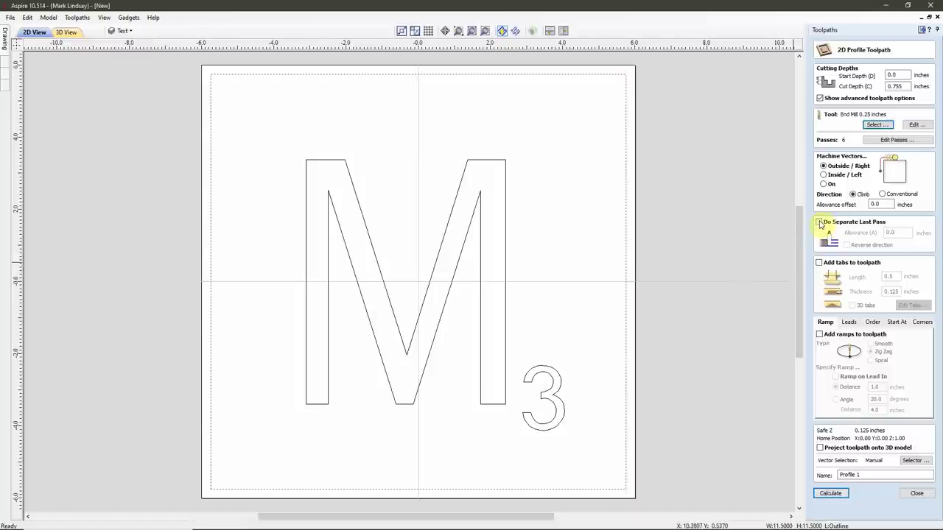
Enable a separate last pass with a 0.01-inch allowance and check the corner options.
{"action": "left_click", "coordinate": [820, 223]}
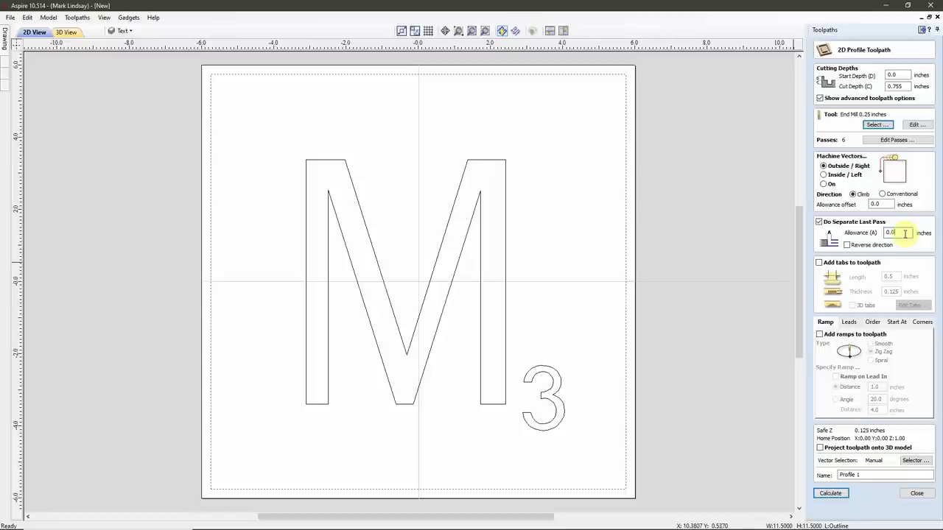
{"action": "type", "text": "1"}
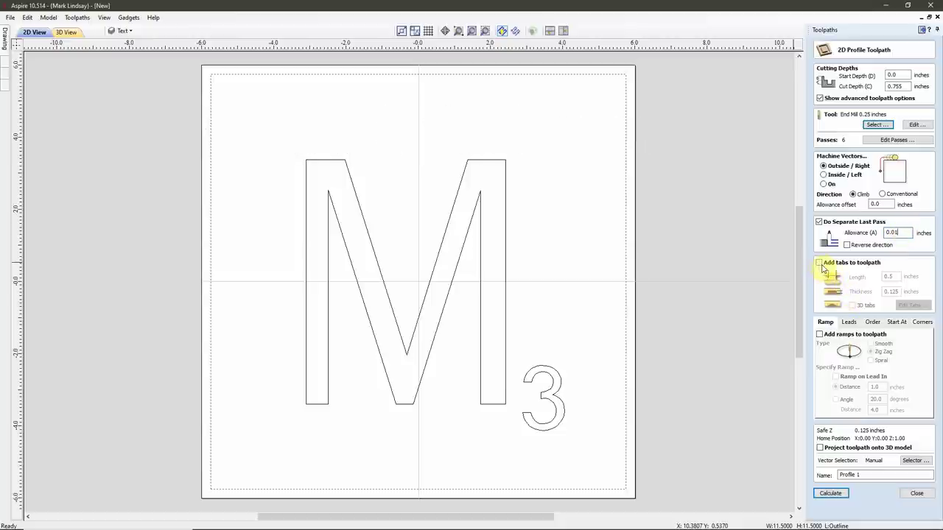
{"action": "left_click", "coordinate": [921, 323]}
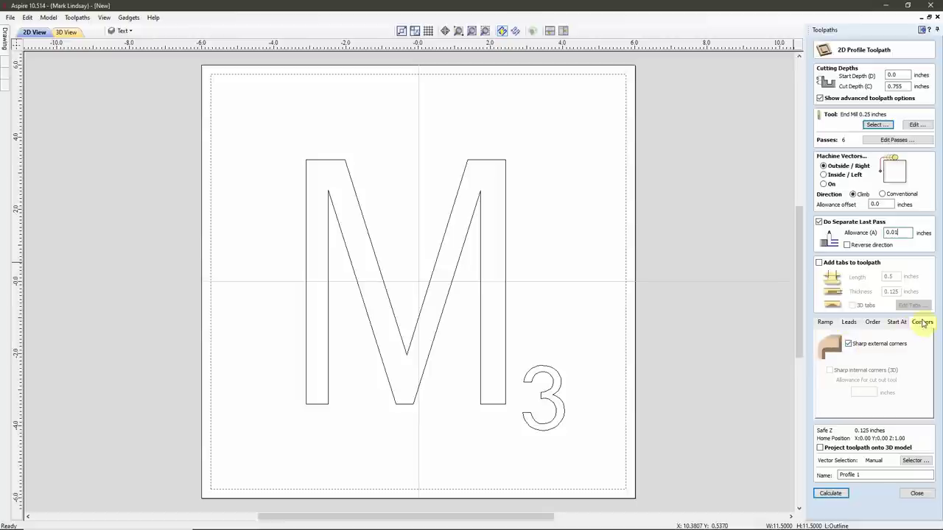
{"action": "left_click", "coordinate": [825, 324]}
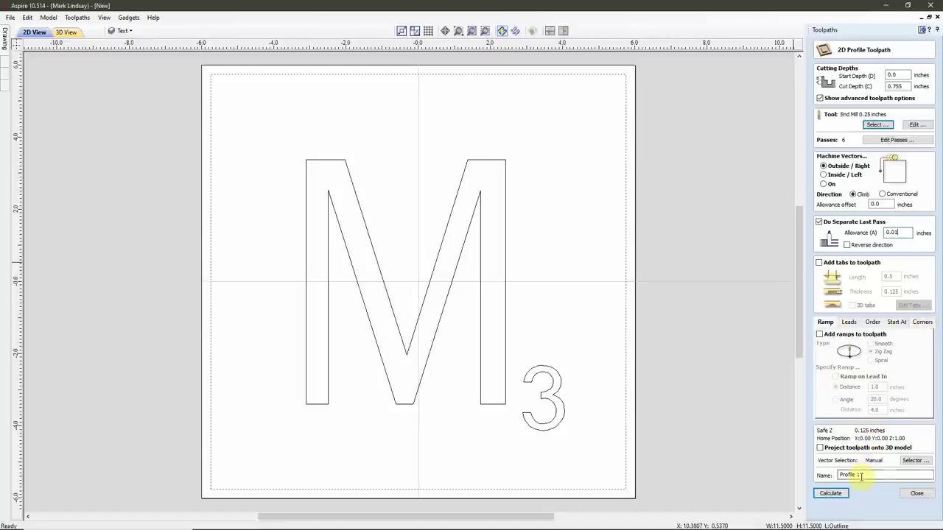
Name the toolpath Cutout, calculate it with cutting through the material accepted, and preview it in 3D.
{"action": "left_click_drag", "start_coordinate": [863, 476], "coordinate": [808, 480]}
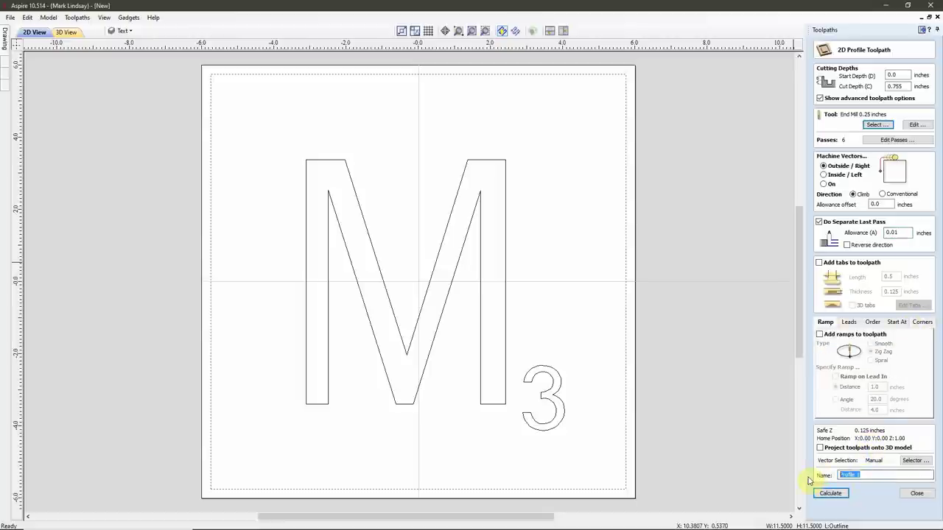
{"action": "type", "text": "Cutout"}
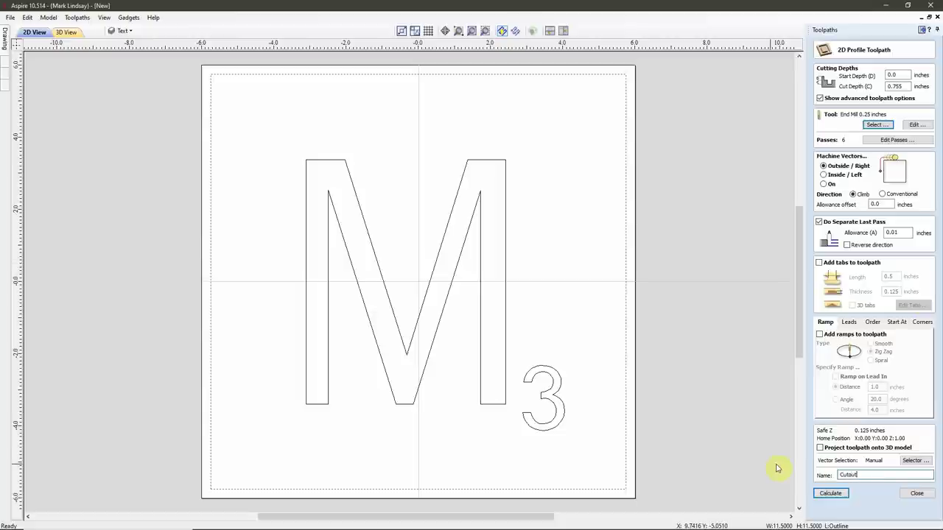
{"action": "left_click", "coordinate": [839, 494]}
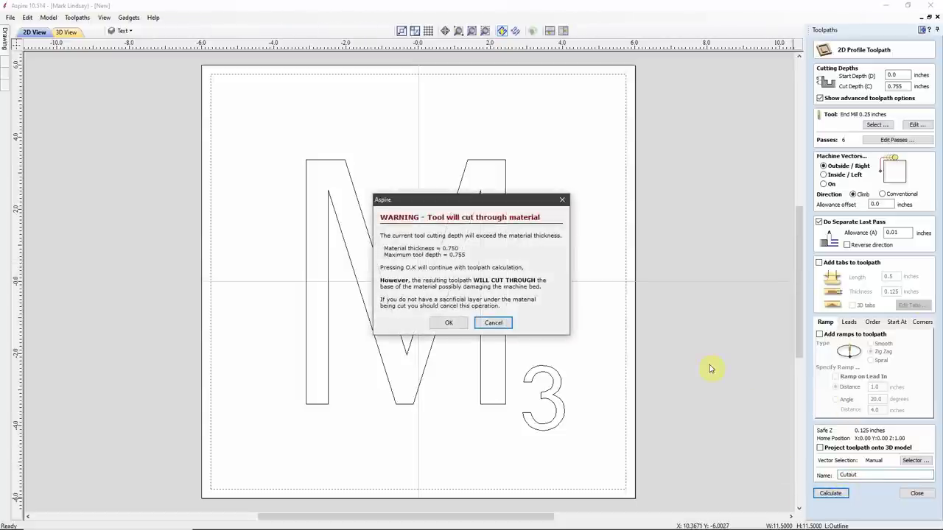
{"action": "left_click", "coordinate": [450, 323]}
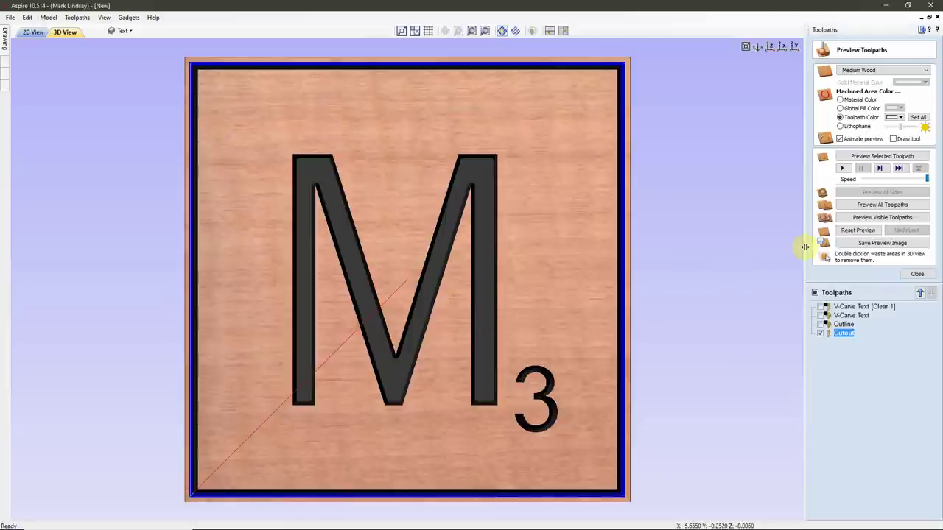
{"action": "left_click", "coordinate": [892, 156]}
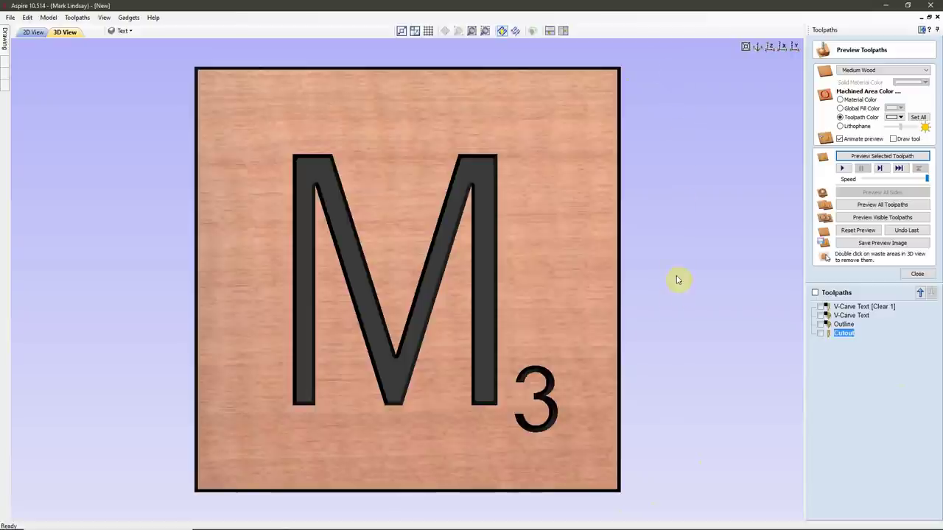
{"action": "left_click_drag", "start_coordinate": [677, 279], "coordinate": [551, 284]}
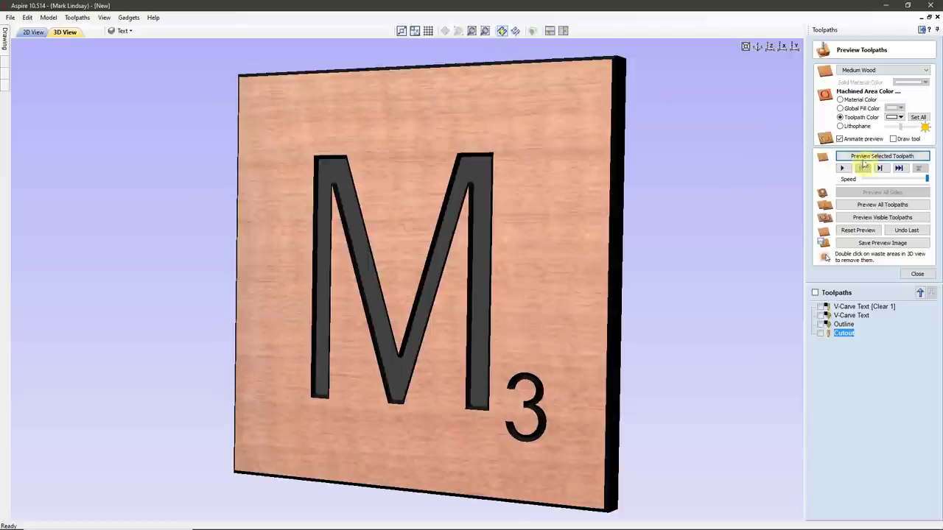
Set the Outline toolpath's colour to No Fill and inspect the tile's edges up close.
{"action": "left_click", "coordinate": [844, 324]}
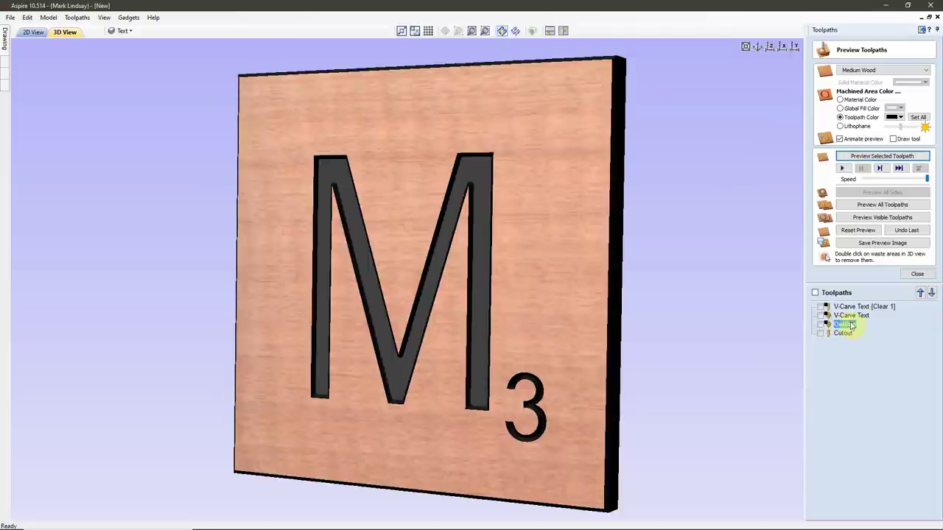
{"action": "left_click", "coordinate": [900, 120]}
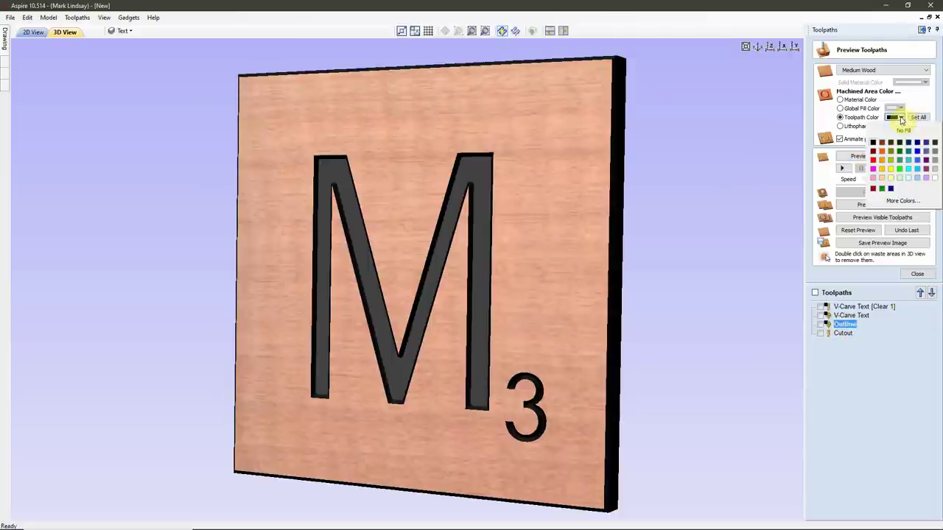
{"action": "left_click", "coordinate": [912, 134]}
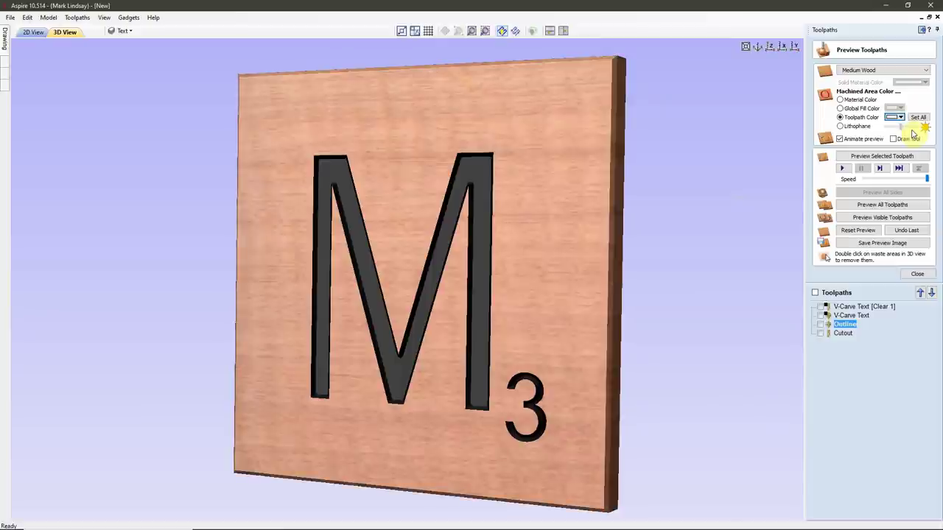
{"action": "mouse_move", "coordinate": [623, 253]}
{"action": "left_mouse_down"}
{"action": "mouse_move", "coordinate": [603, 268]}
{"action": "mouse_move", "coordinate": [612, 263]}
{"action": "left_mouse_up"}
{"action": "scroll", "coordinate": [612, 263], "scroll_direction": "up", "scroll_amount": 1}
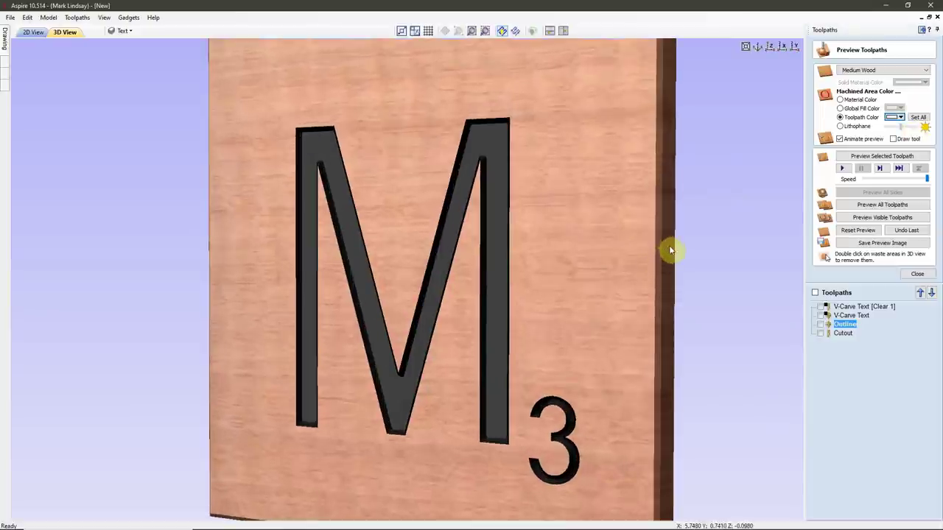
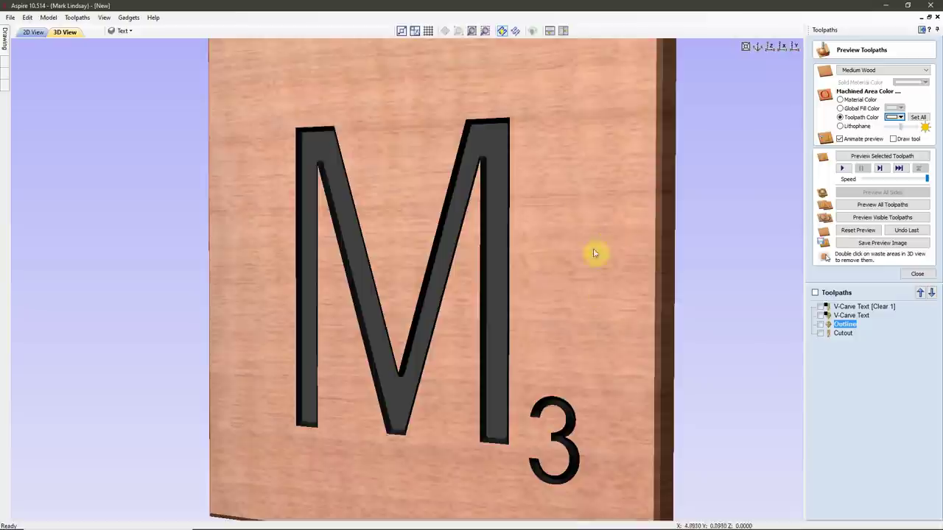
{"action": "left_click_drag", "start_coordinate": [553, 168], "coordinate": [617, 166]}
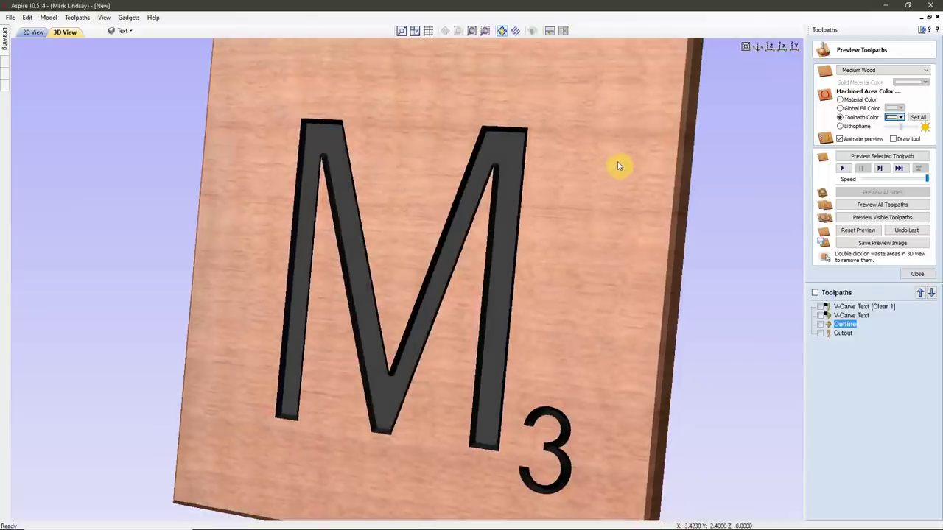
{"action": "left_click_drag", "start_coordinate": [522, 140], "coordinate": [520, 135]}
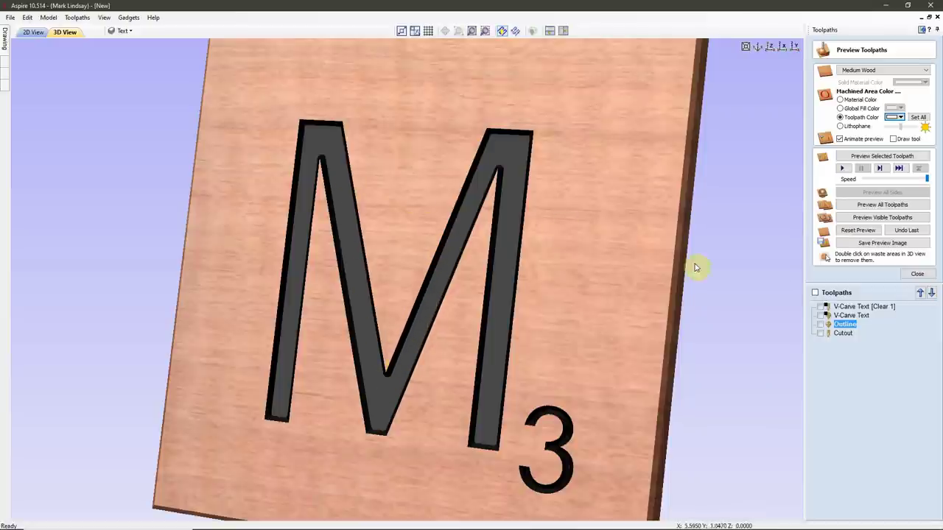
Set the Outline toolpath's colour to black and view the whole tile.
{"action": "left_click", "coordinate": [899, 117]}
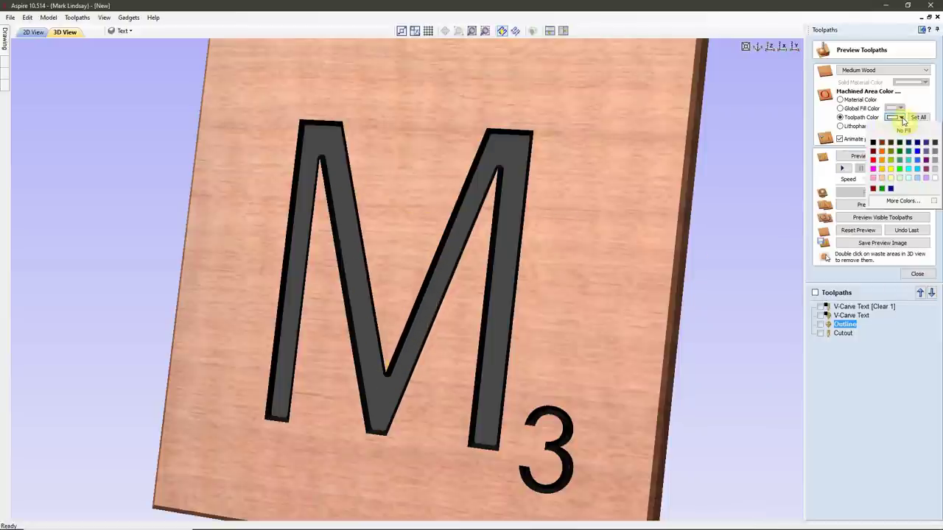
{"action": "left_click", "coordinate": [881, 155]}
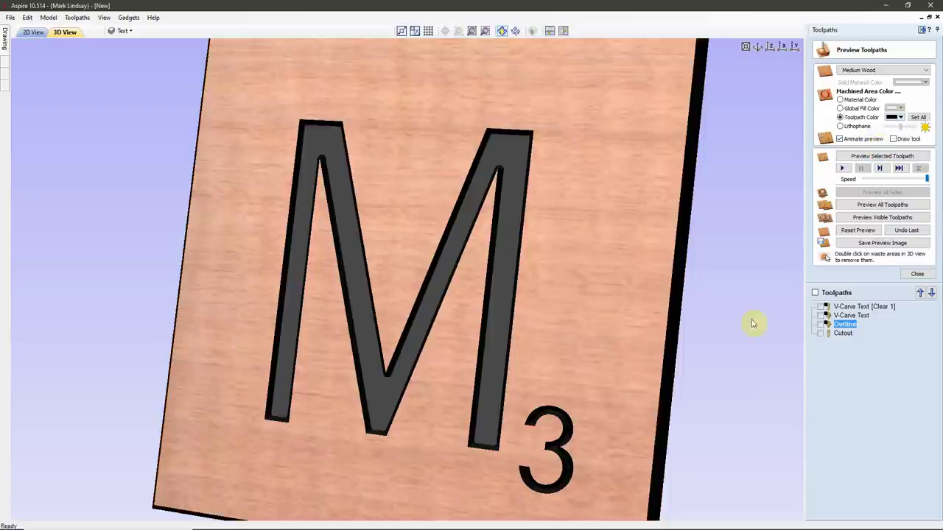
{"action": "scroll", "coordinate": [568, 204], "scroll_direction": "down", "scroll_amount": 3}
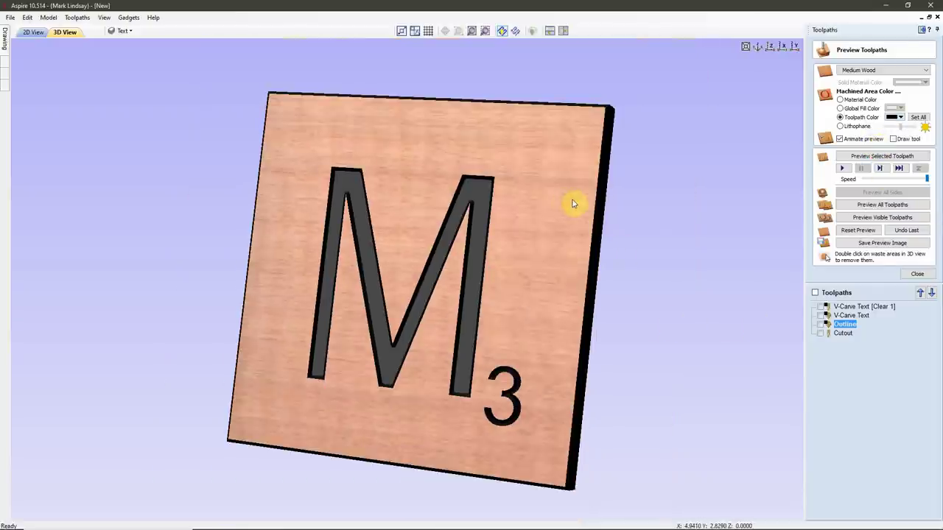
Examine the previewed tile's front, side edges and back from several angles, ending in a straight-down view.
{"action": "left_click_drag", "start_coordinate": [573, 204], "coordinate": [489, 217]}
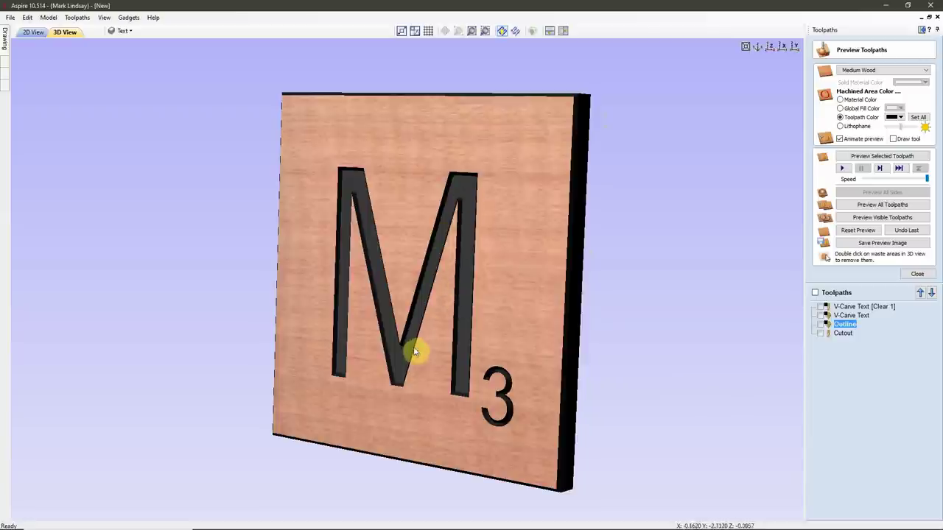
{"action": "left_click_drag", "start_coordinate": [538, 242], "coordinate": [187, 314]}
{"action": "left_click_drag", "start_coordinate": [353, 121], "coordinate": [327, 139]}
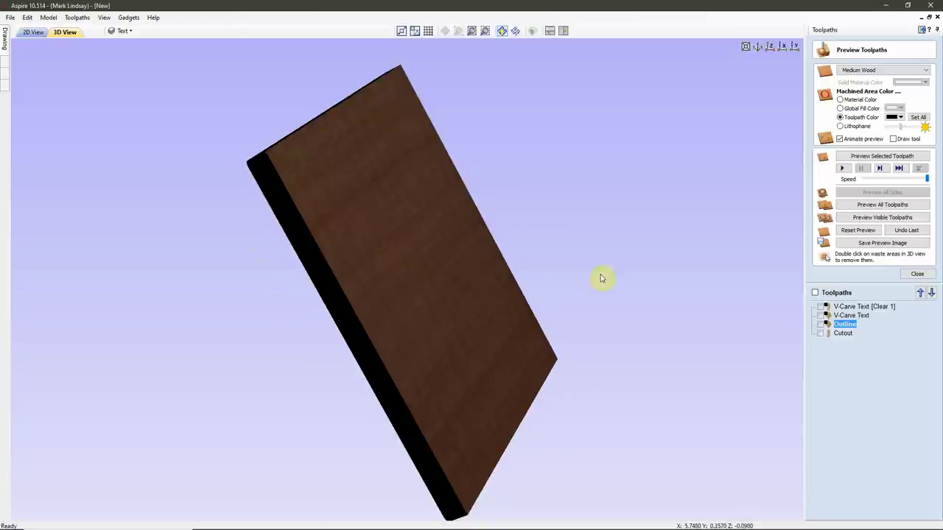
{"action": "left_click_drag", "start_coordinate": [599, 275], "coordinate": [420, 172]}
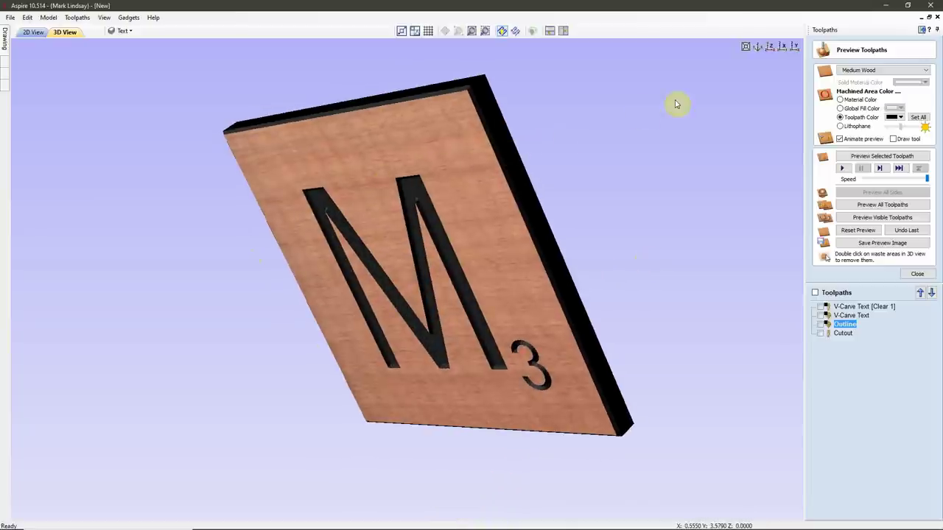
{"action": "left_click_drag", "start_coordinate": [677, 104], "coordinate": [732, 82]}
{"action": "left_click", "coordinate": [770, 48]}
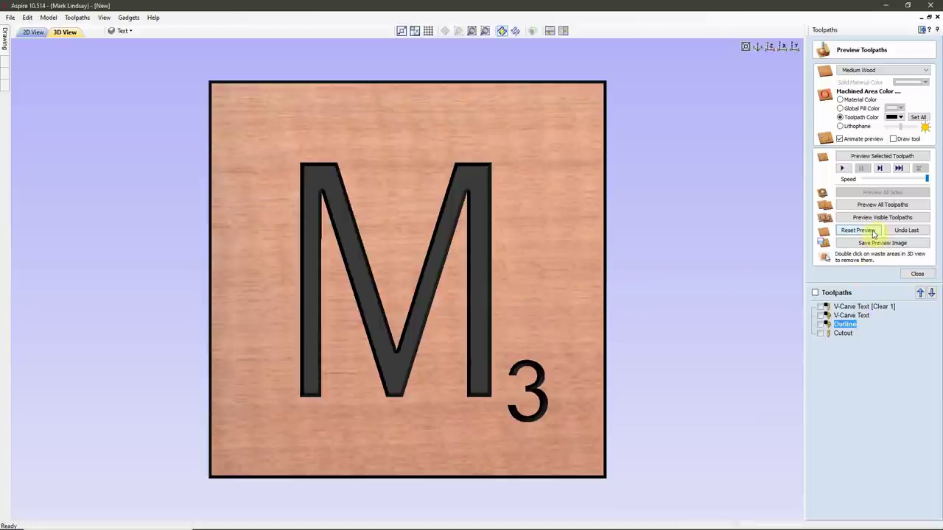
Reset the preview, simulate only the V-Carve Text [Clear 1], V-Carve Text and Outline toolpaths, and inspect the border groove's corner.
{"action": "left_click", "coordinate": [857, 230]}
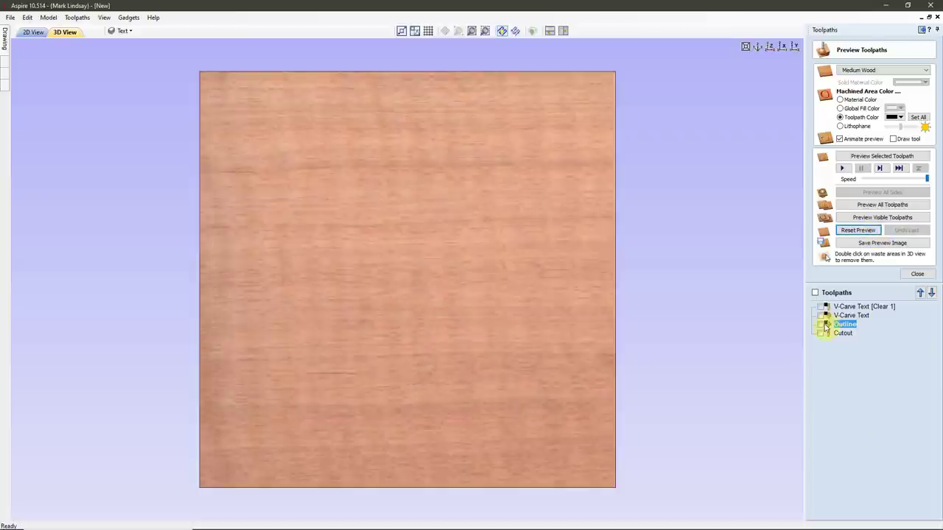
{"action": "left_click", "coordinate": [821, 325]}
{"action": "left_click", "coordinate": [821, 307]}
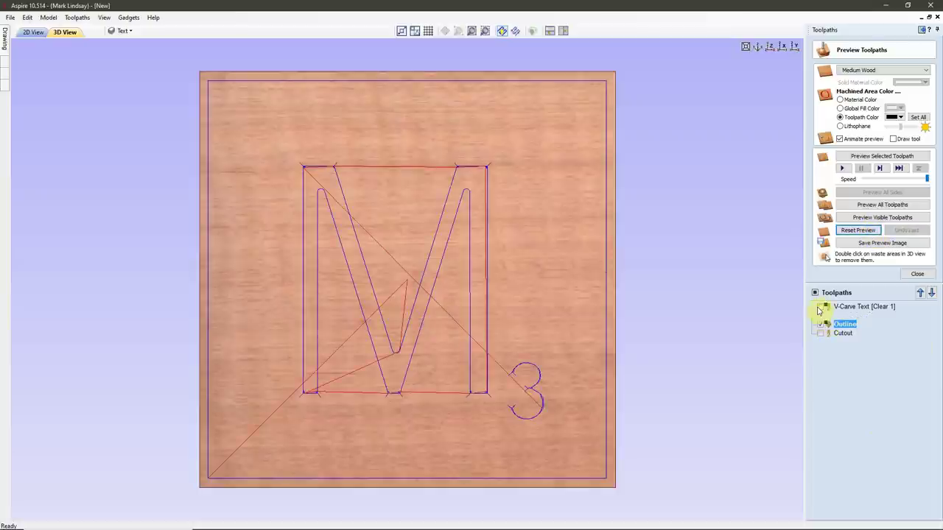
{"action": "left_click", "coordinate": [882, 217]}
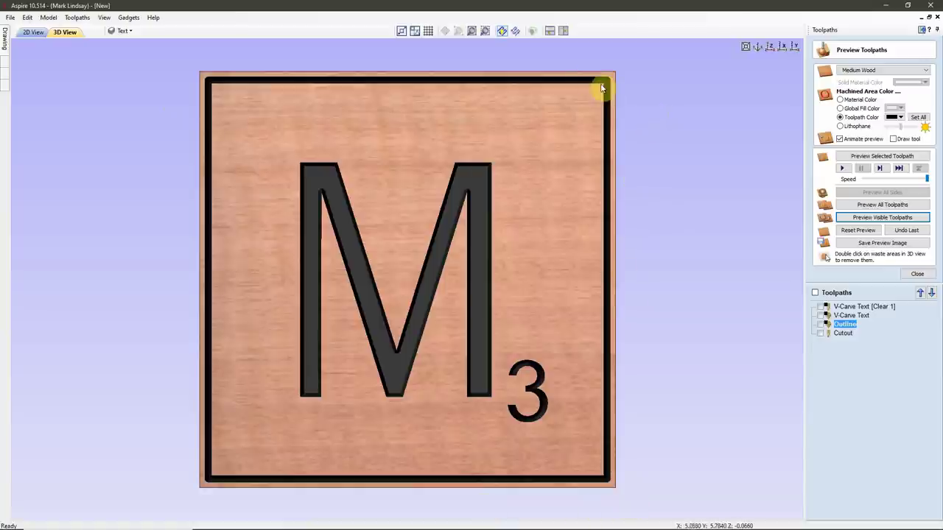
{"action": "scroll", "coordinate": [605, 85], "scroll_direction": "up", "scroll_amount": 2}
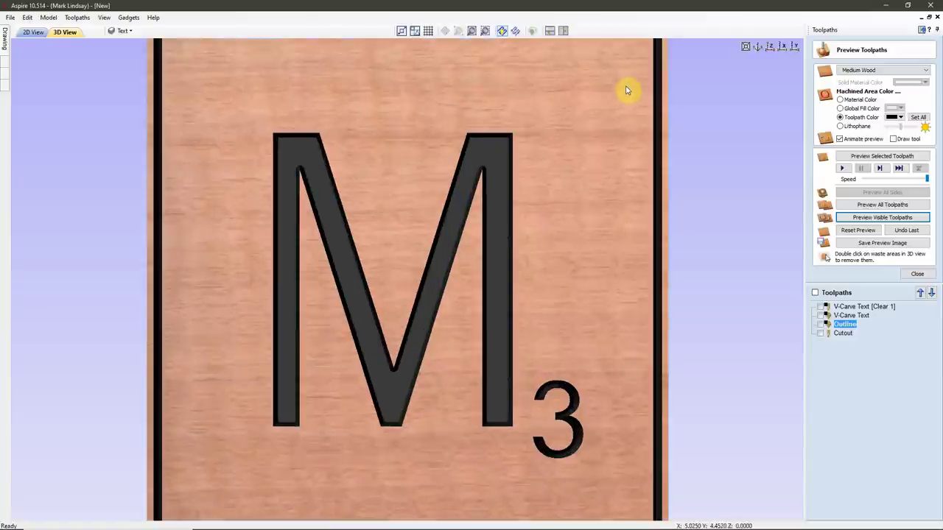
{"action": "scroll", "coordinate": [626, 90], "scroll_direction": "up", "scroll_amount": 4}
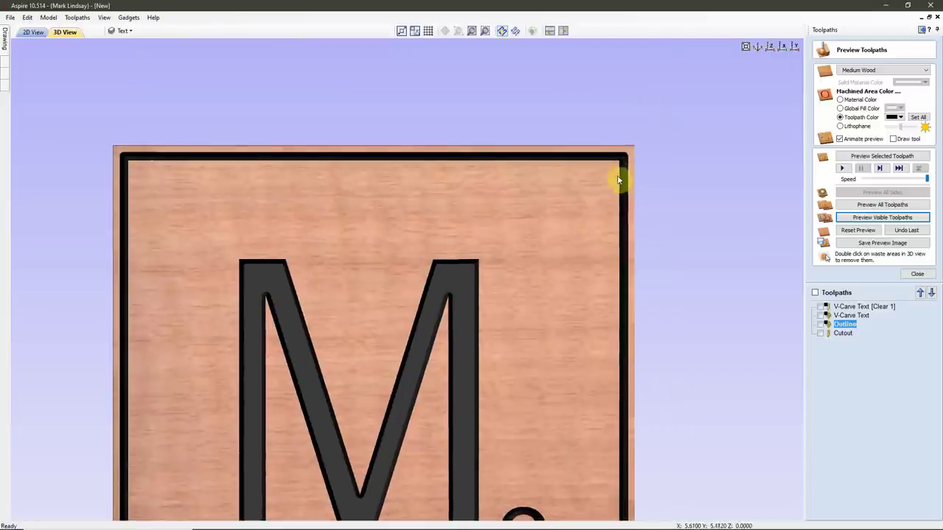
{"action": "scroll", "coordinate": [618, 167], "scroll_direction": "up", "scroll_amount": 1}
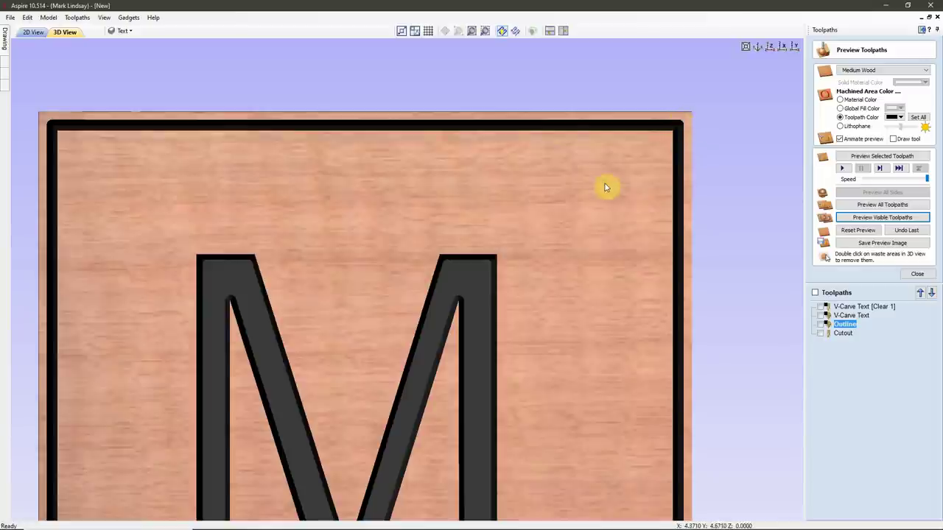
{"action": "scroll", "coordinate": [635, 151], "scroll_direction": "down", "scroll_amount": 2}
{"action": "middle_click_drag", "start_coordinate": [567, 269], "coordinate": [612, 162]}
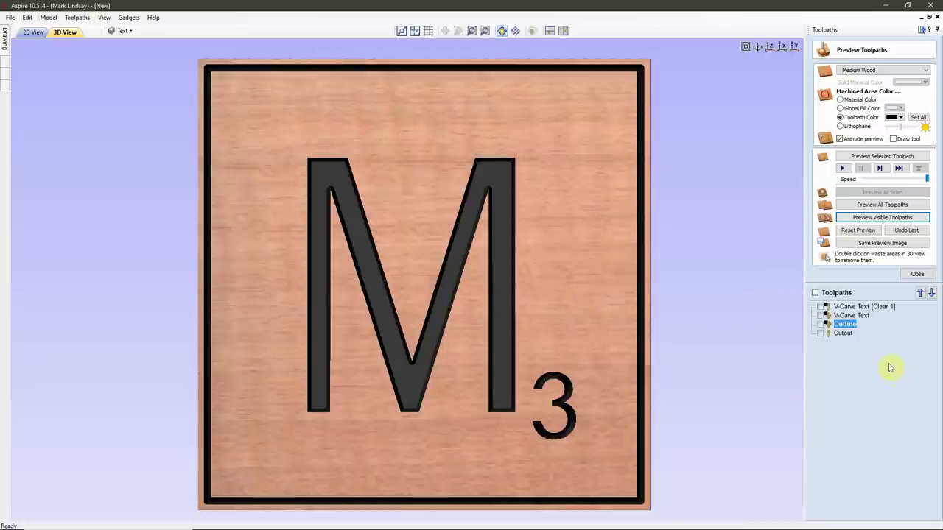
Clear the toolpath preview and return to the 2D drawing with the drawing tools available.
{"action": "left_click", "coordinate": [858, 229]}
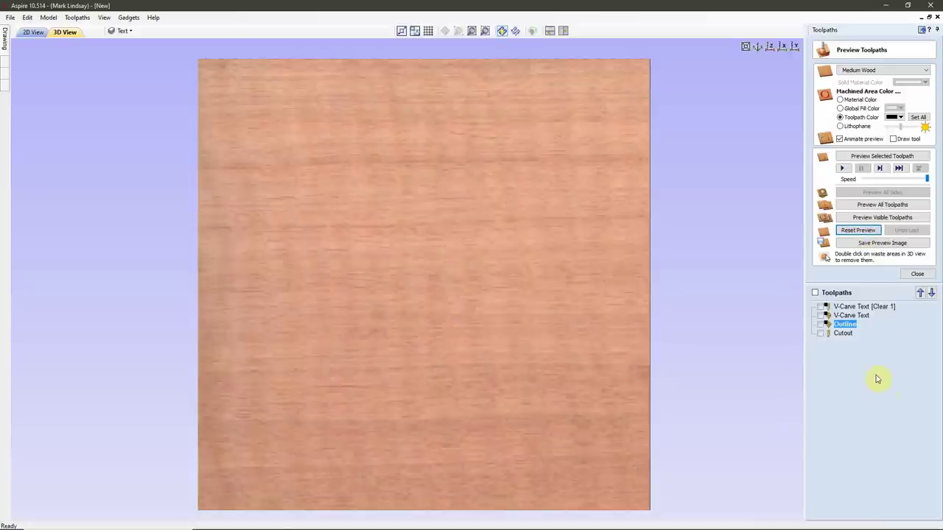
{"action": "left_click", "coordinate": [32, 31]}
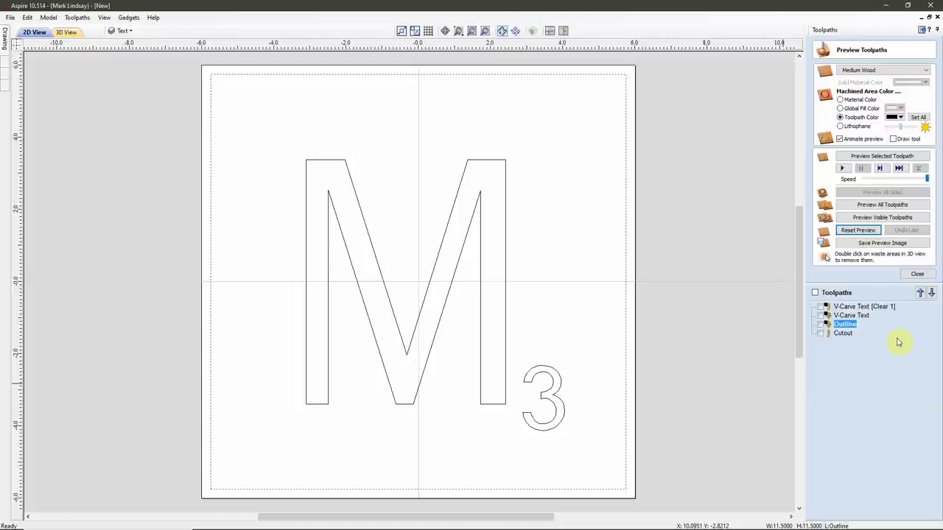
{"action": "left_click", "coordinate": [917, 274]}
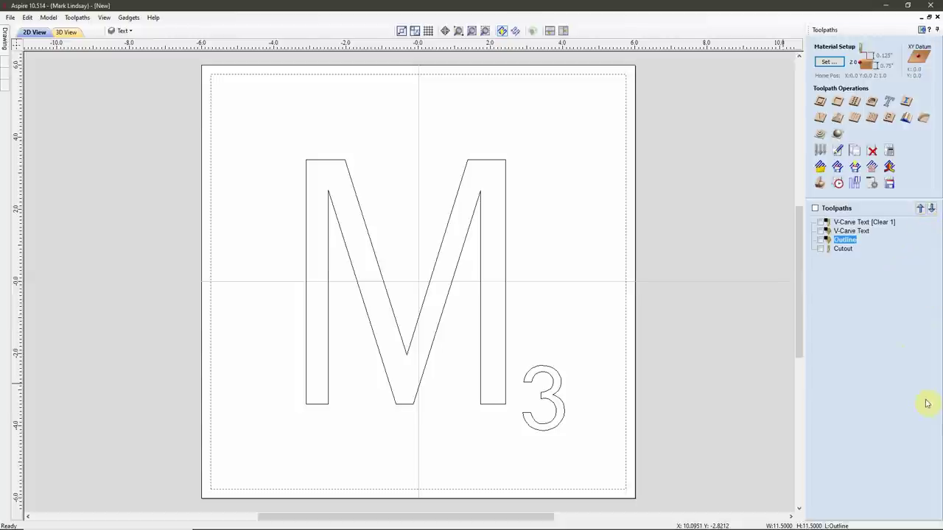
{"action": "left_click", "coordinate": [921, 30]}
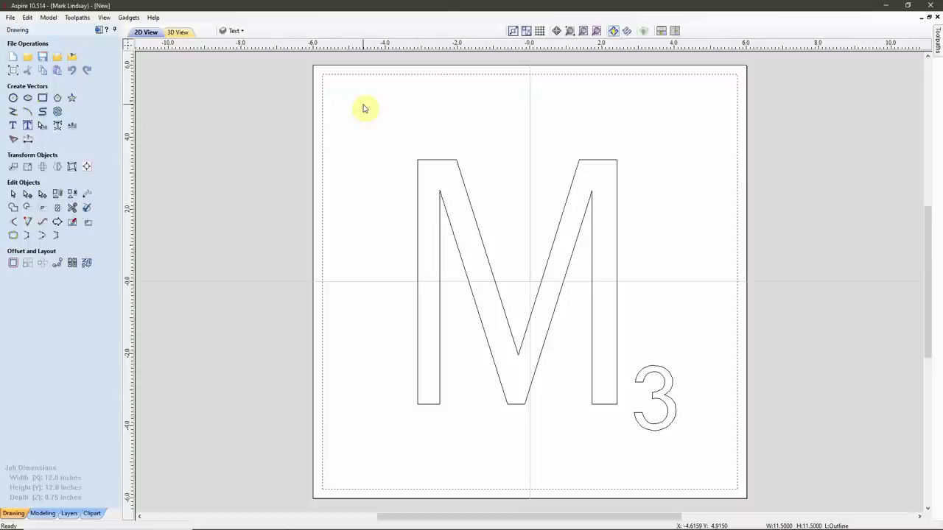
Copy the square outline vector to a new active layer named VCarve Outline.
{"action": "right_click", "coordinate": [622, 78]}
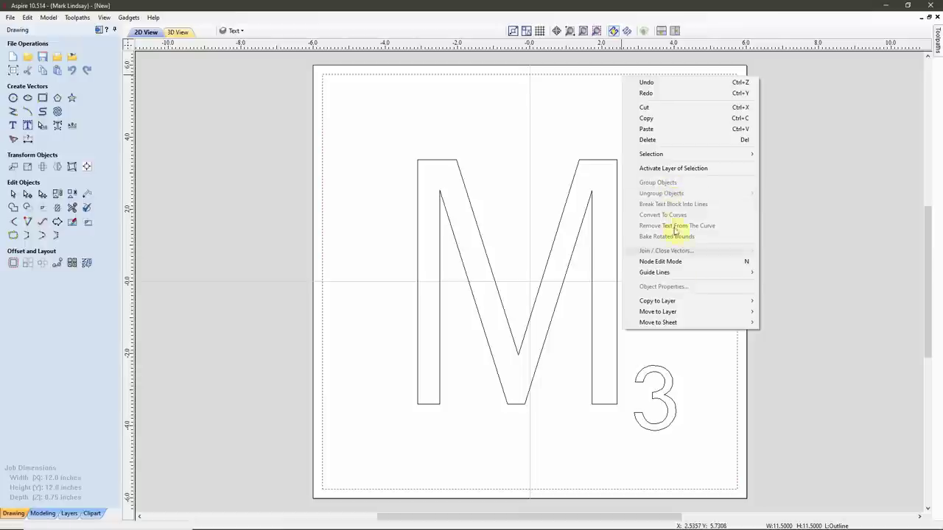
{"action": "mouse_move", "coordinate": [670, 302]}
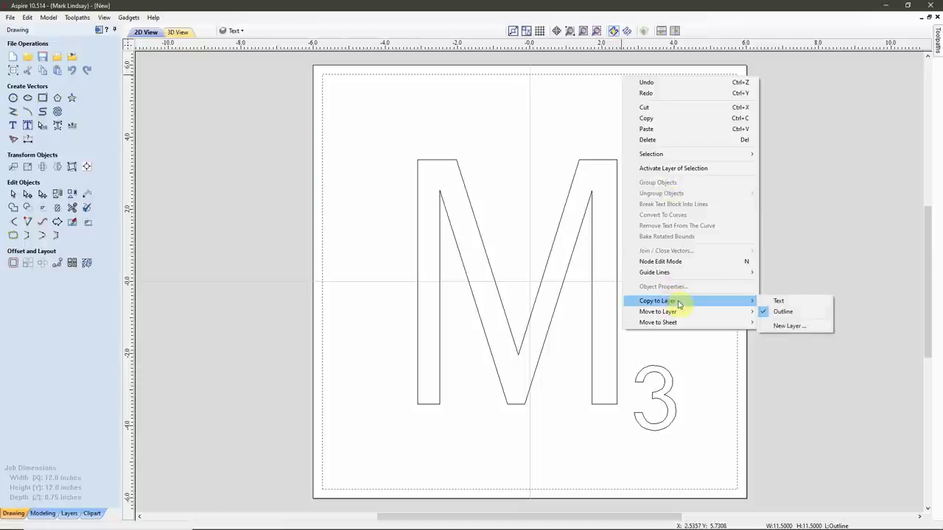
{"action": "left_click", "coordinate": [789, 328]}
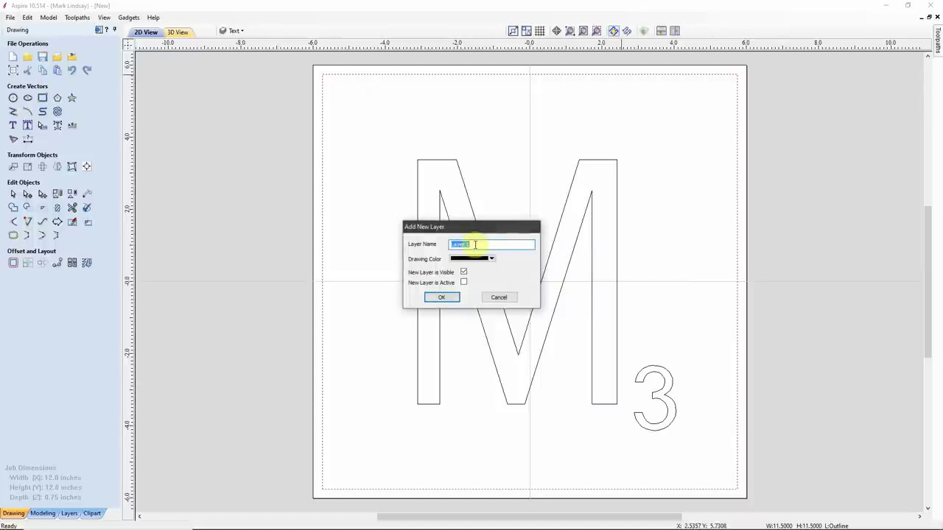
{"action": "type", "text": "VCarve Outline"}
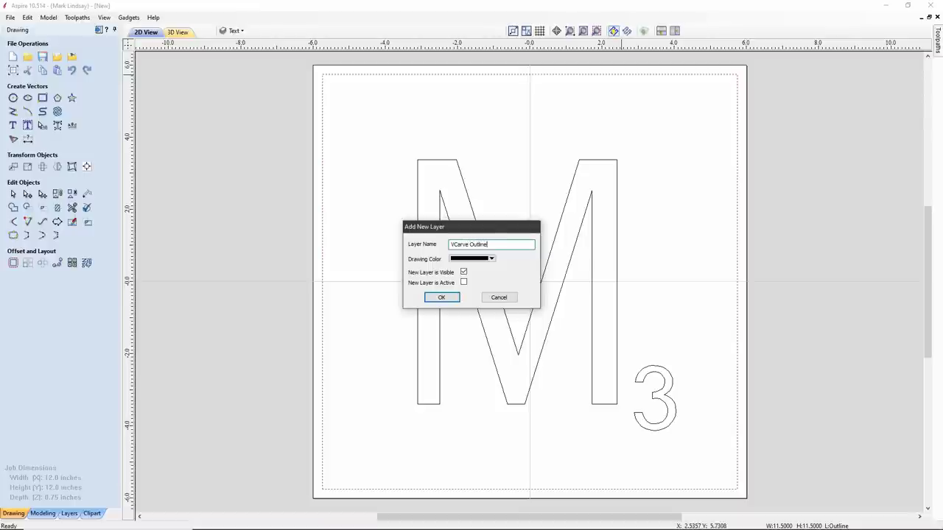
{"action": "left_click", "coordinate": [463, 283]}
{"action": "left_click", "coordinate": [443, 298]}
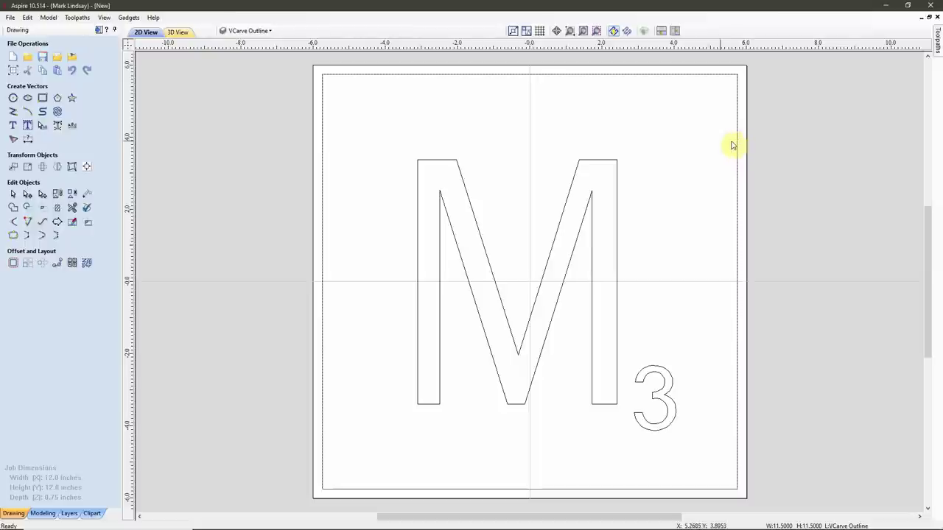
Hide the Text and Outline layers, leaving only the VCarve Outline layer visible.
{"action": "left_click", "coordinate": [268, 31]}
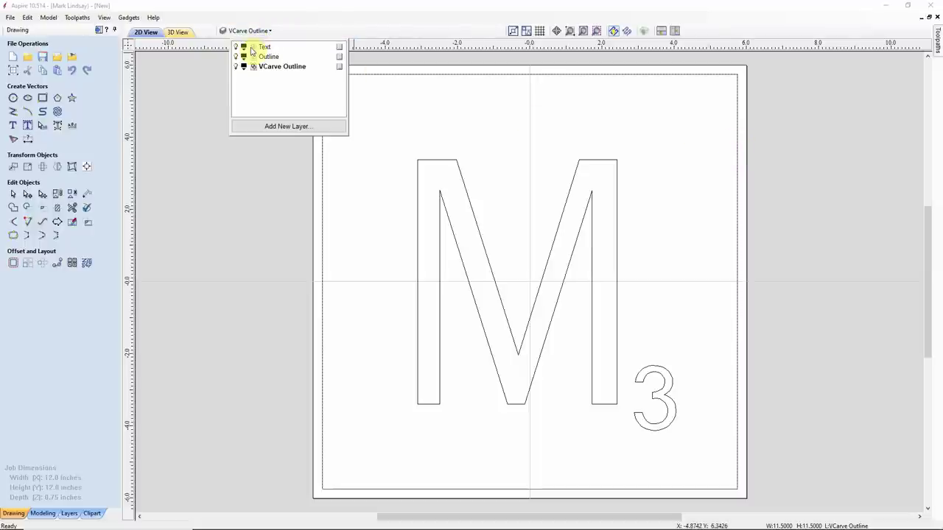
{"action": "left_click", "coordinate": [236, 47]}
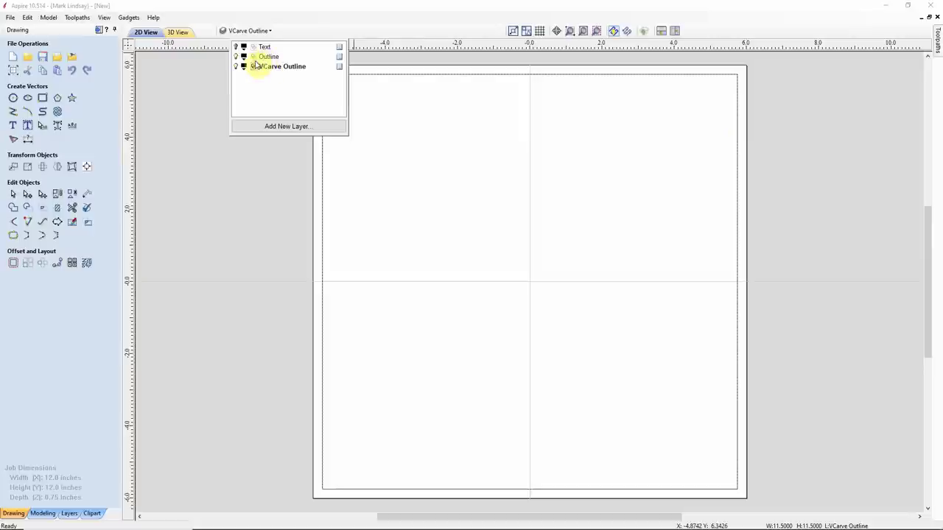
{"action": "left_click", "coordinate": [236, 56]}
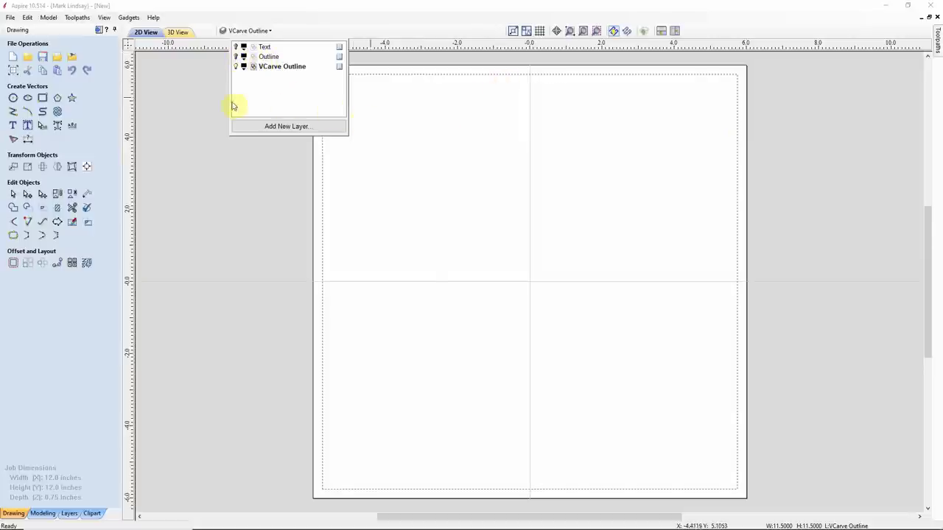
{"action": "left_click", "coordinate": [438, 171]}
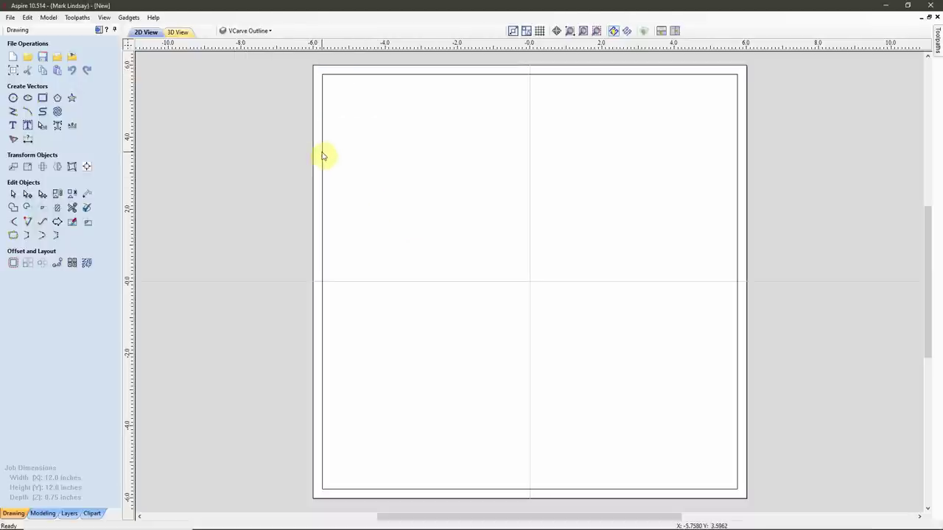
Offset the square outline inwards by 0.1875 inches with sharp corners, keeping the original.
{"action": "left_click", "coordinate": [321, 157]}
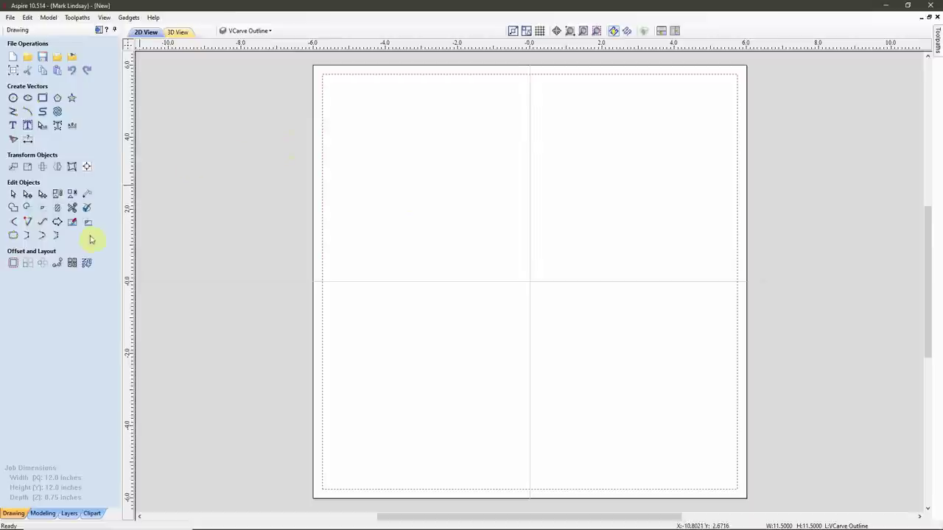
{"action": "left_click", "coordinate": [13, 264]}
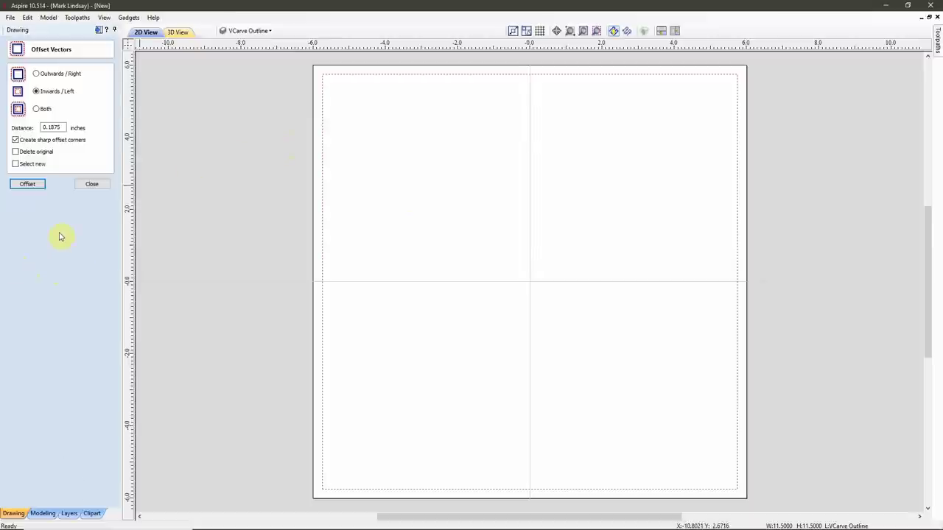
{"action": "left_click", "coordinate": [35, 93]}
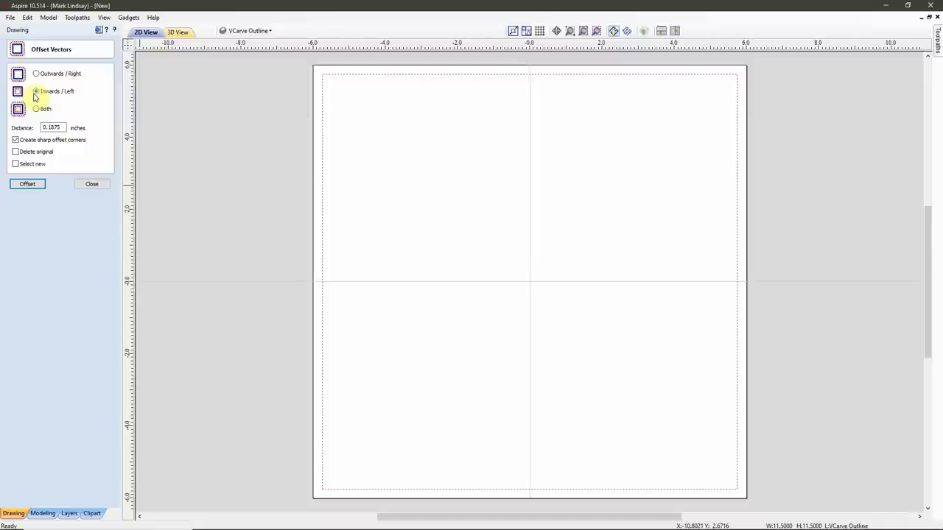
{"action": "left_click", "coordinate": [322, 219]}
{"action": "double_click", "coordinate": [70, 127]}
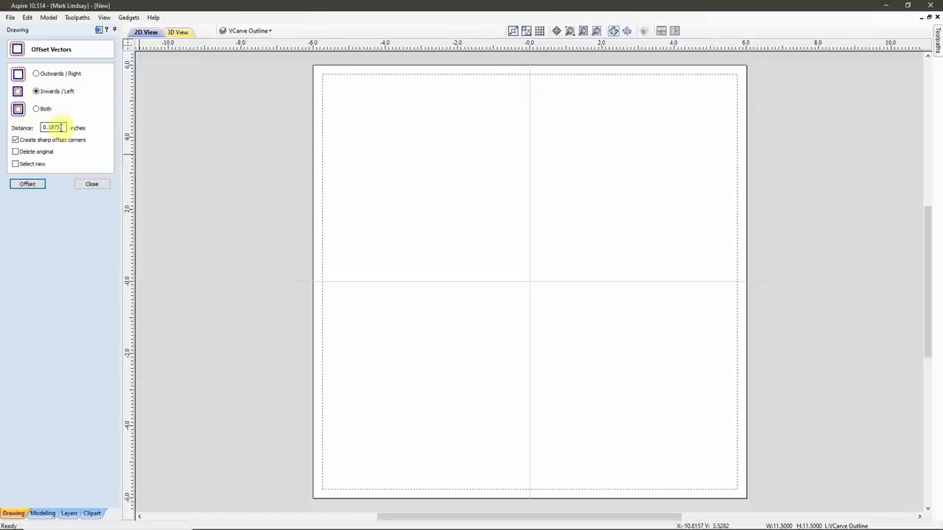
{"action": "left_click_drag", "start_coordinate": [62, 127], "coordinate": [39, 129]}
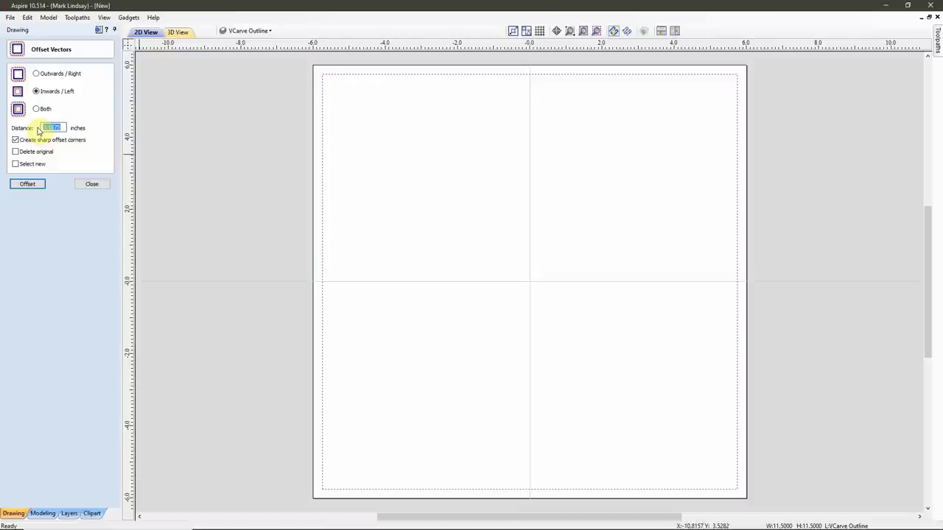
{"action": "type", "text": "3/"}
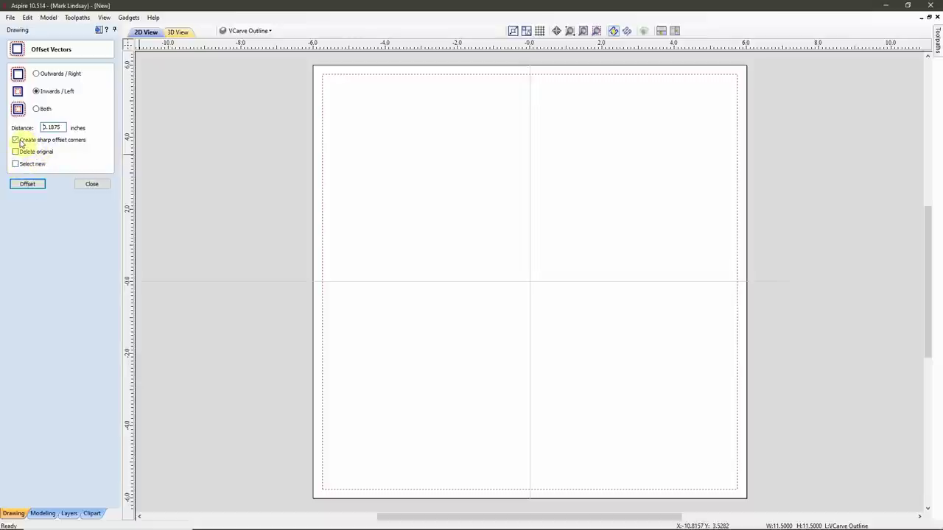
{"action": "left_click", "coordinate": [25, 184]}
{"action": "left_click", "coordinate": [26, 184]}
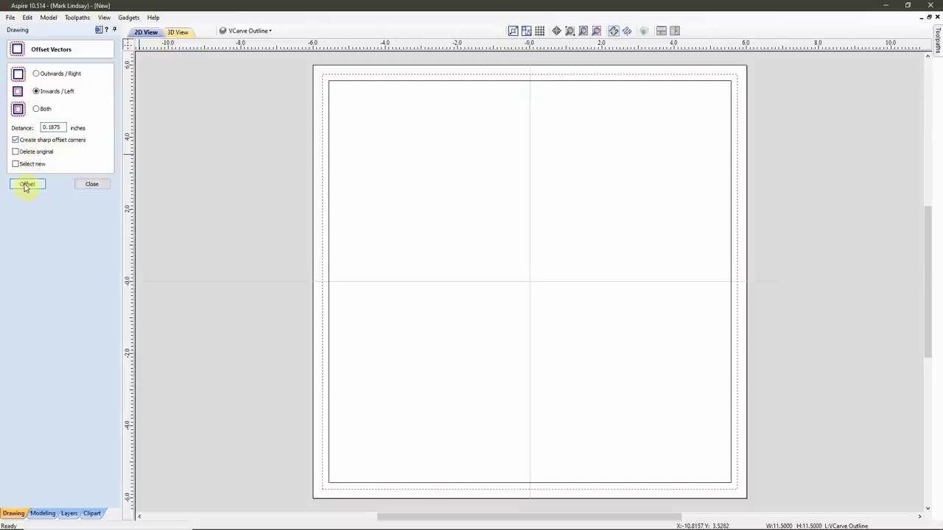
{"action": "left_click", "coordinate": [101, 185]}
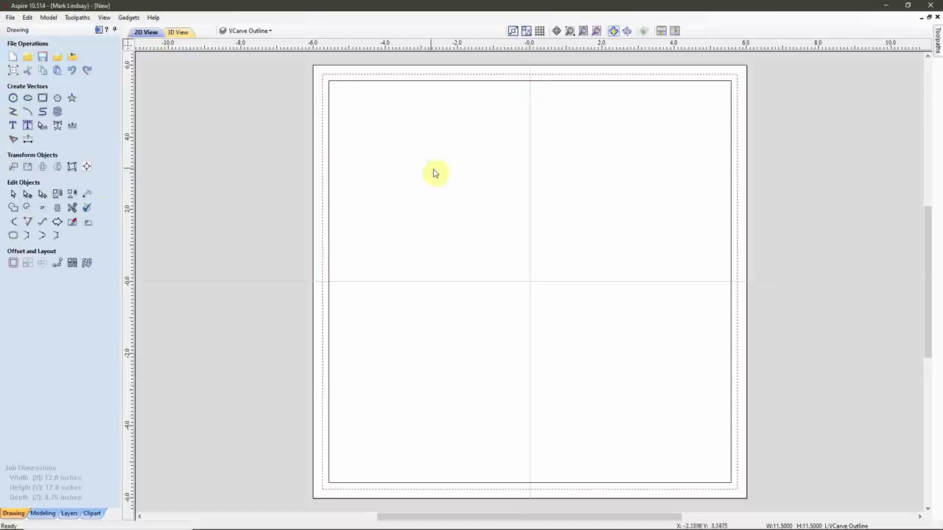
Calculate a V-Carve toolpath between the two square border vectors with 0.1-inch flat depth, the 90-degree V-bit and no clearance tool.
{"action": "left_click", "coordinate": [329, 127]}
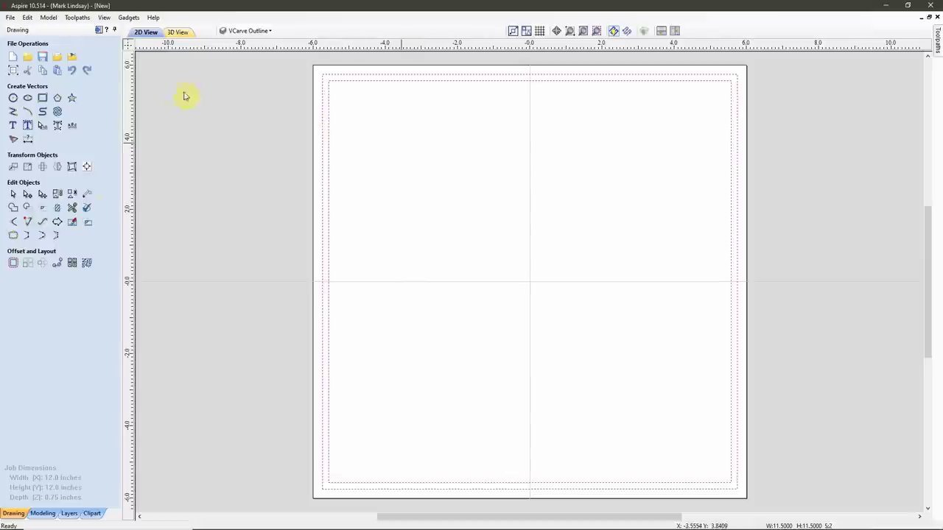
{"action": "left_click", "coordinate": [101, 31]}
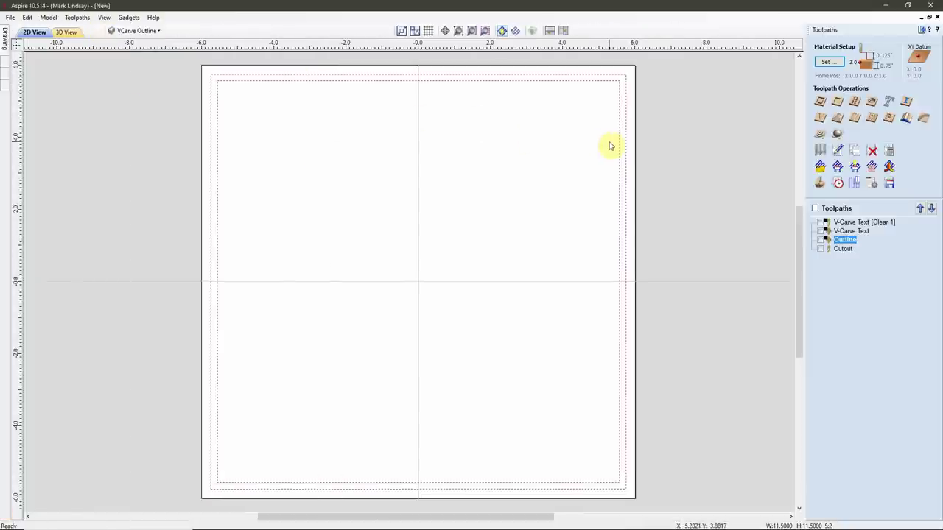
{"action": "left_click", "coordinate": [821, 119]}
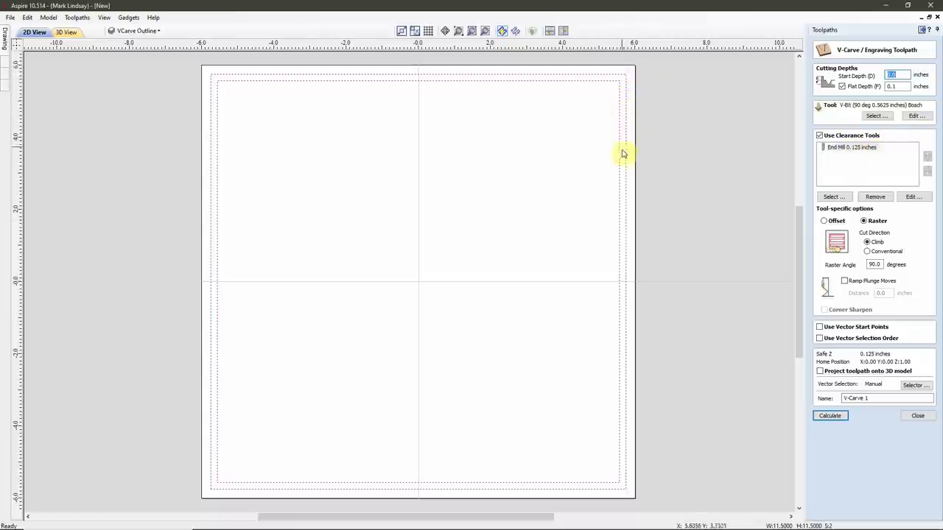
{"action": "left_click", "coordinate": [819, 135]}
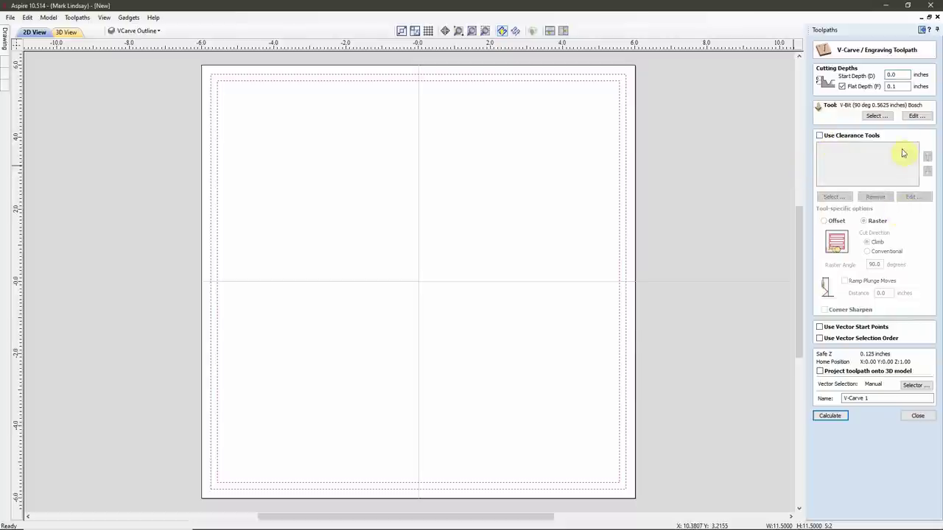
{"action": "left_click", "coordinate": [830, 415]}
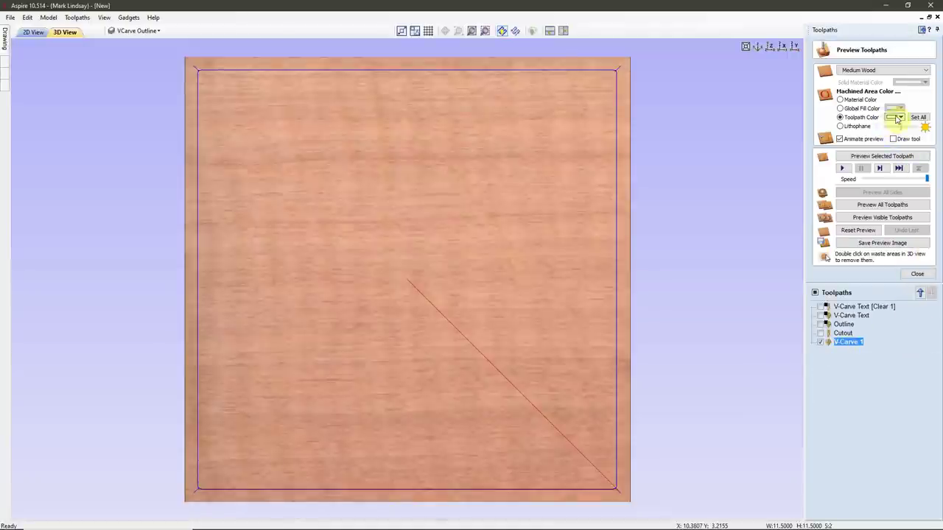
Color the V-Carve 1 border toolpath black and preview it together with the V-Carve Text and V-Carve Text [Clear 1] toolpaths.
{"action": "left_click", "coordinate": [899, 117]}
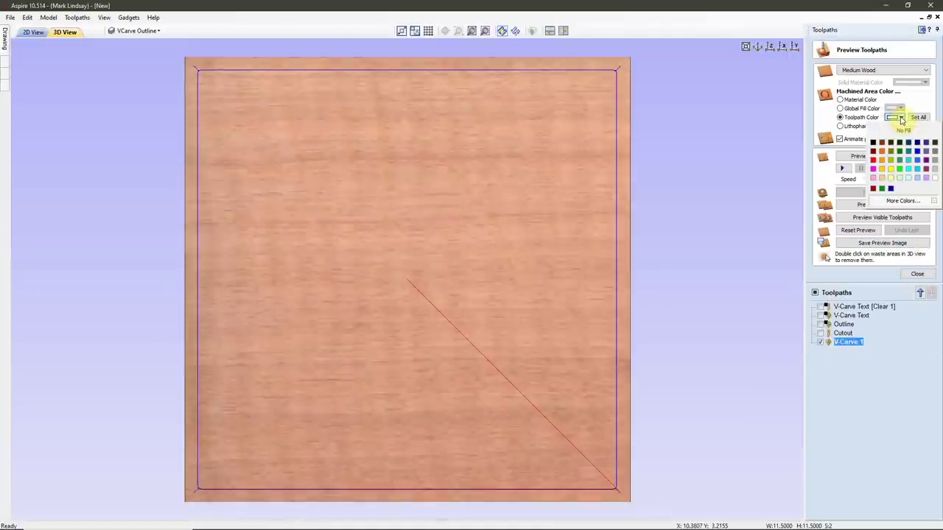
{"action": "left_click", "coordinate": [873, 145]}
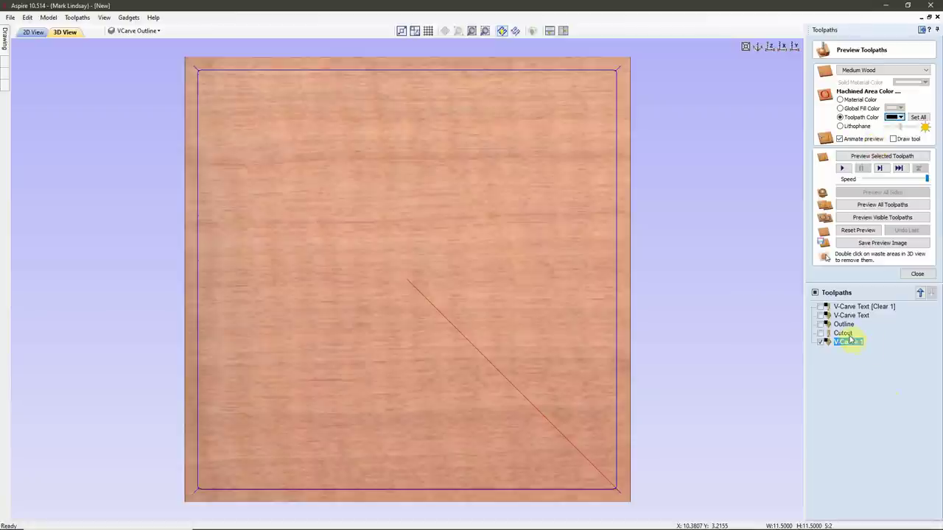
{"action": "left_click", "coordinate": [820, 307]}
{"action": "left_click", "coordinate": [821, 315]}
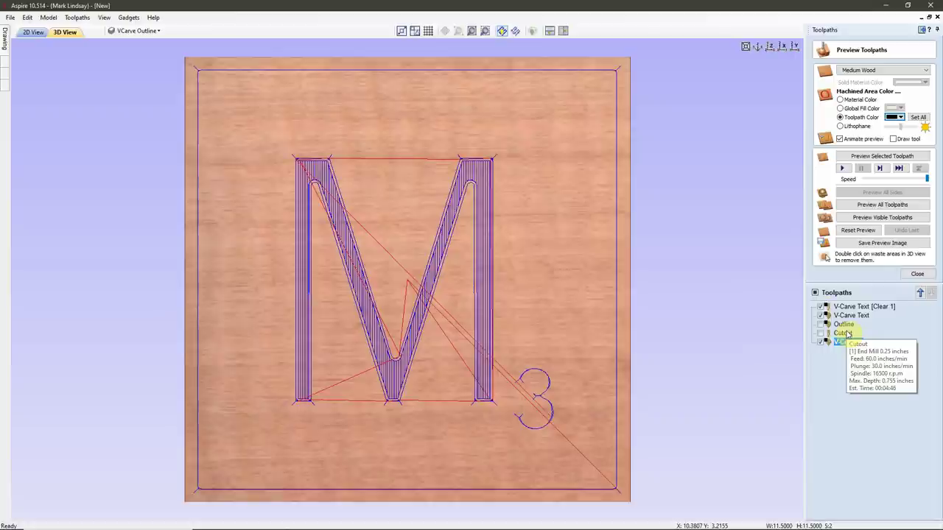
{"action": "left_click", "coordinate": [881, 218]}
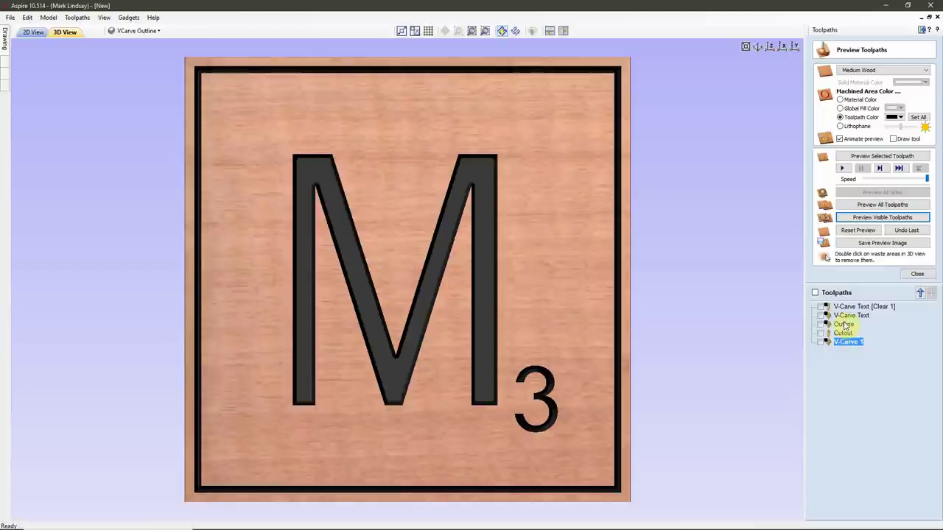
{"action": "mouse_move", "coordinate": [844, 324]}
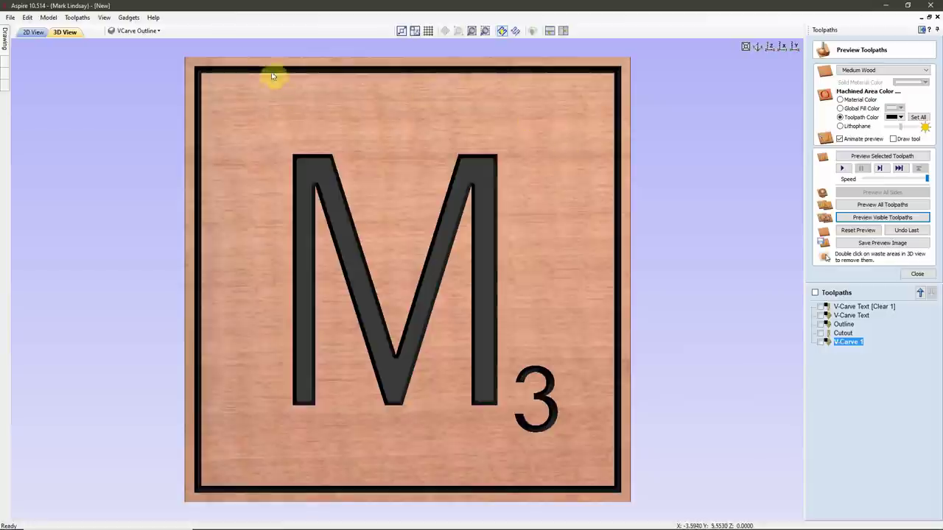
Make the Text and Outline layers visible along with VCarve Outline, and return to the 2D drawing with the drawing tools available.
{"action": "left_click", "coordinate": [152, 30]}
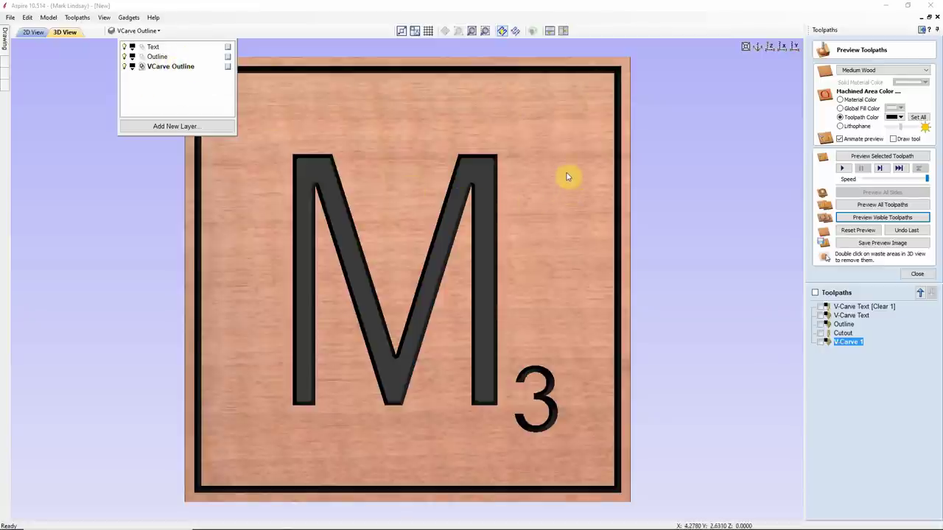
{"action": "left_click", "coordinate": [567, 151]}
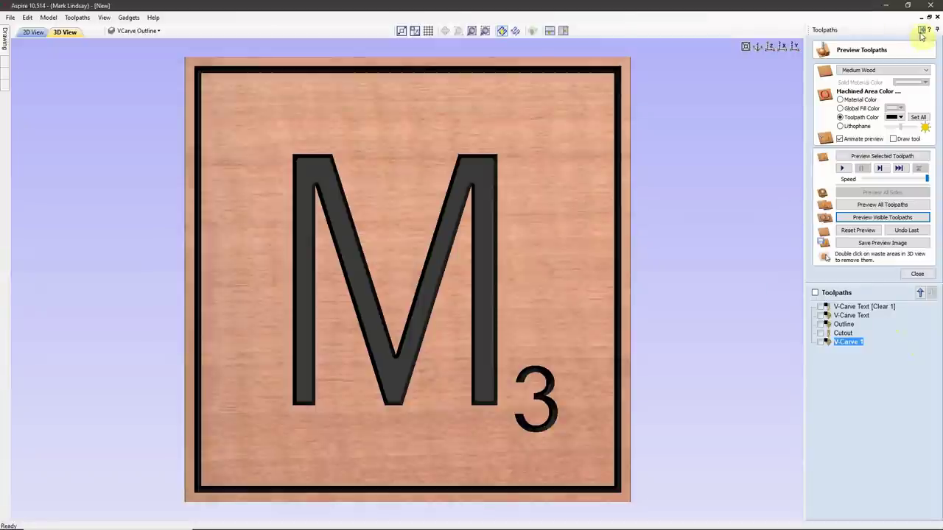
{"action": "left_click", "coordinate": [921, 31]}
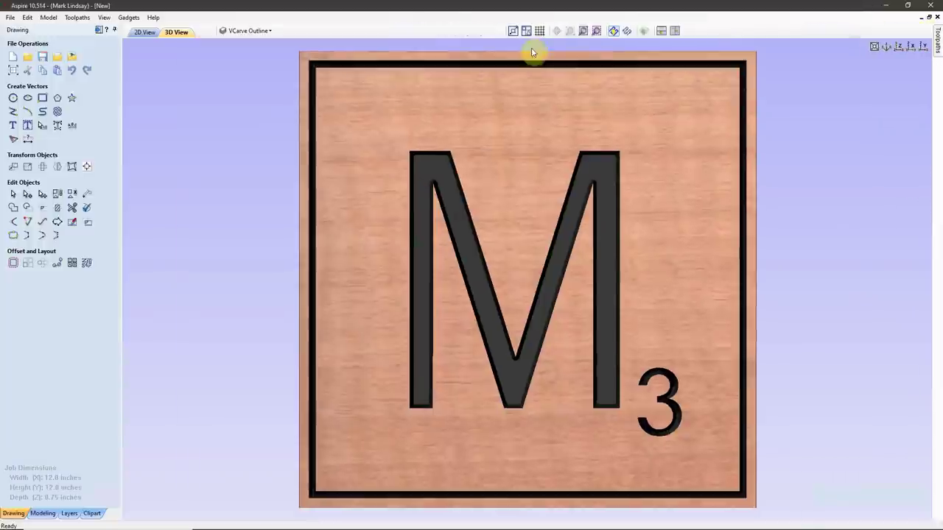
{"action": "left_click", "coordinate": [138, 33]}
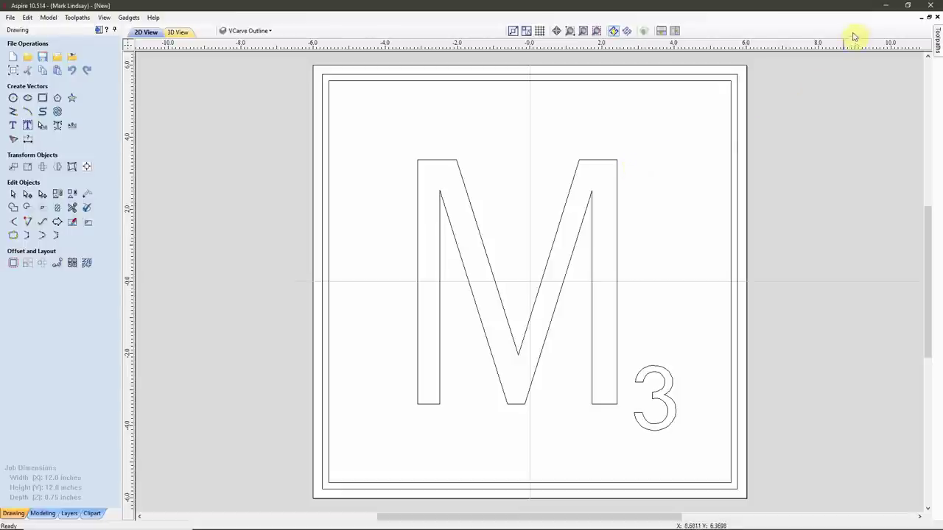
Switch to the other Aspire window to view the crossword-style arrangement of letter tiles.
{"action": "mouse_move", "coordinate": [282, 526]}
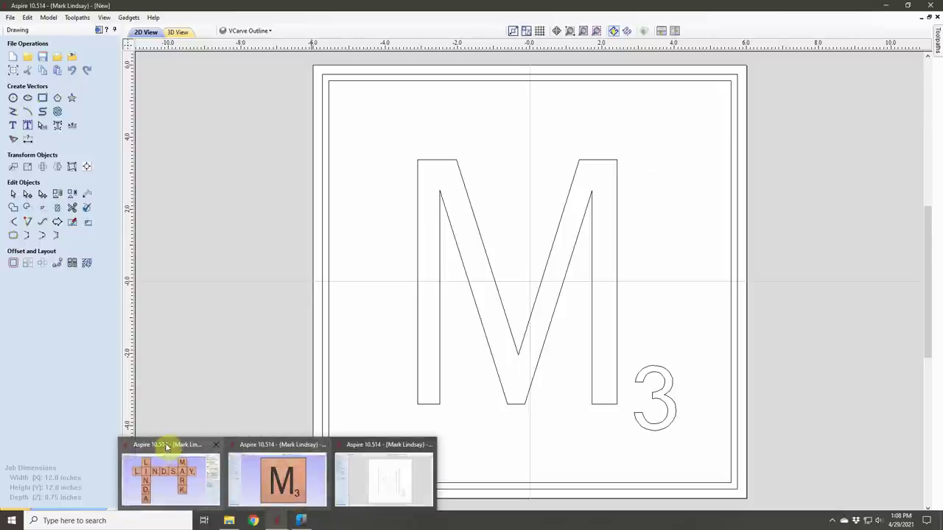
{"action": "left_click", "coordinate": [171, 460]}
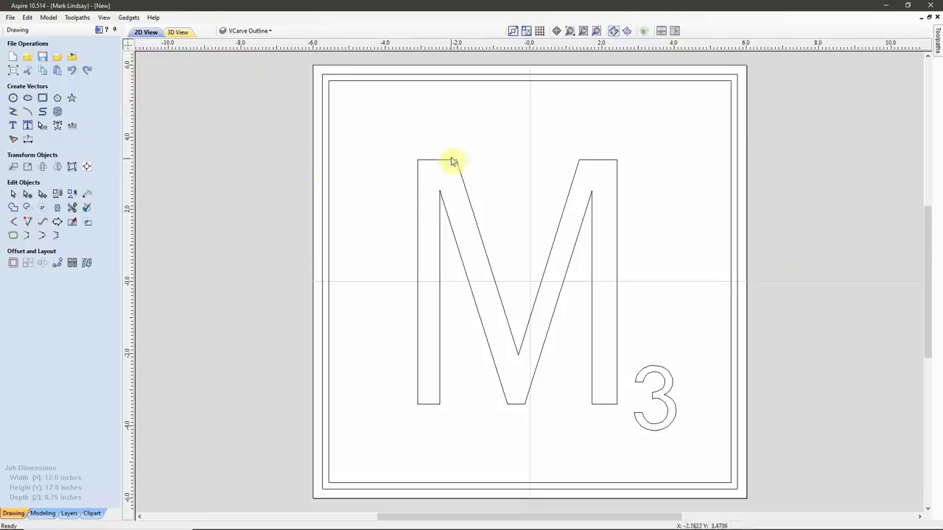
Start a new job, discarding the unsaved changes to the current file.
{"action": "left_click", "coordinate": [10, 18]}
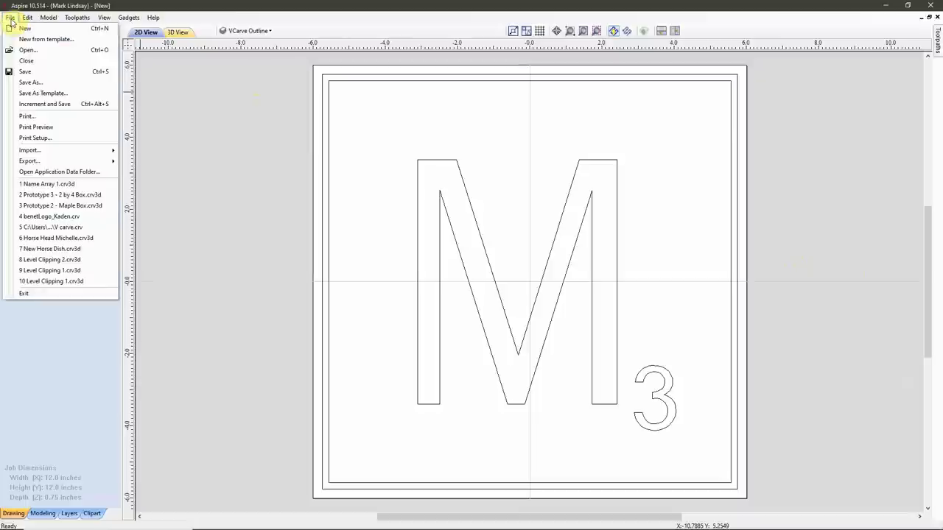
{"action": "left_click", "coordinate": [25, 29]}
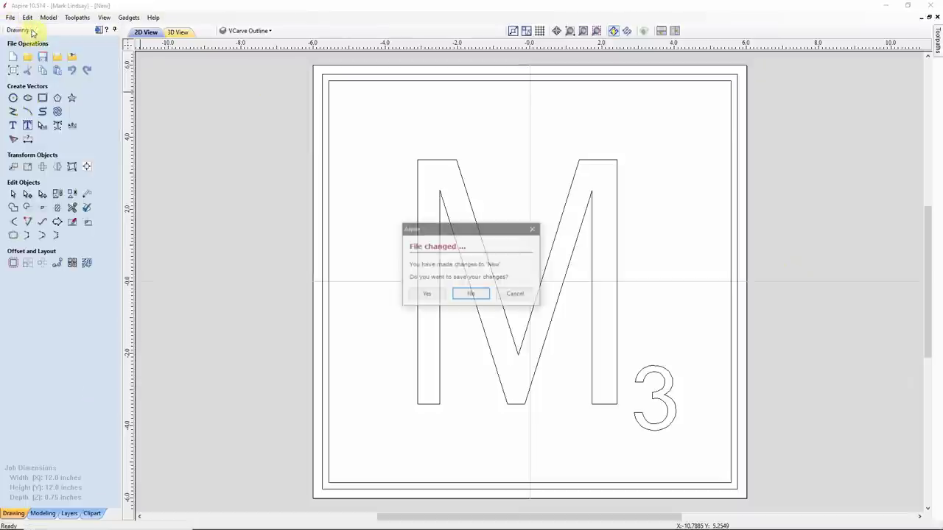
{"action": "left_click", "coordinate": [472, 296]}
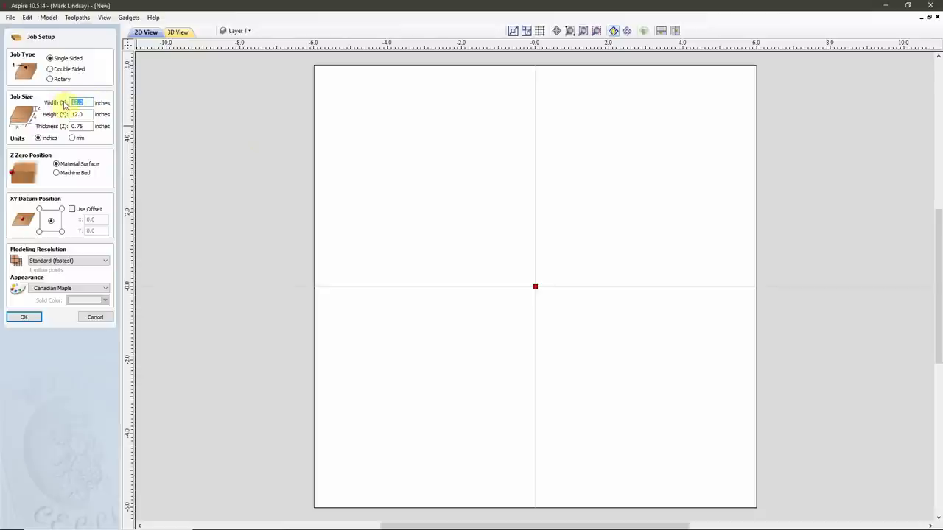
Set up the job at 48 inches wide, 36 inches high and 0.5 inches thick.
{"action": "type", "text": "48"}
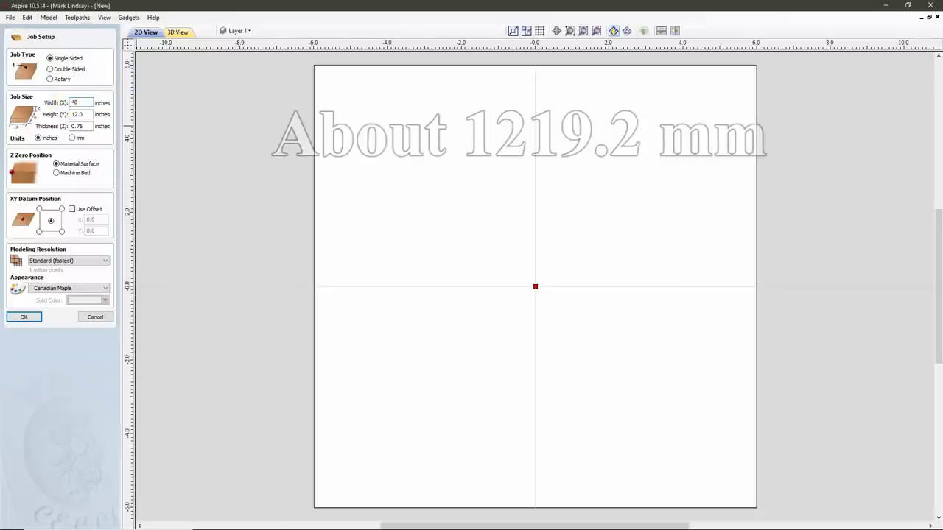
{"action": "key", "text": "Tab"}
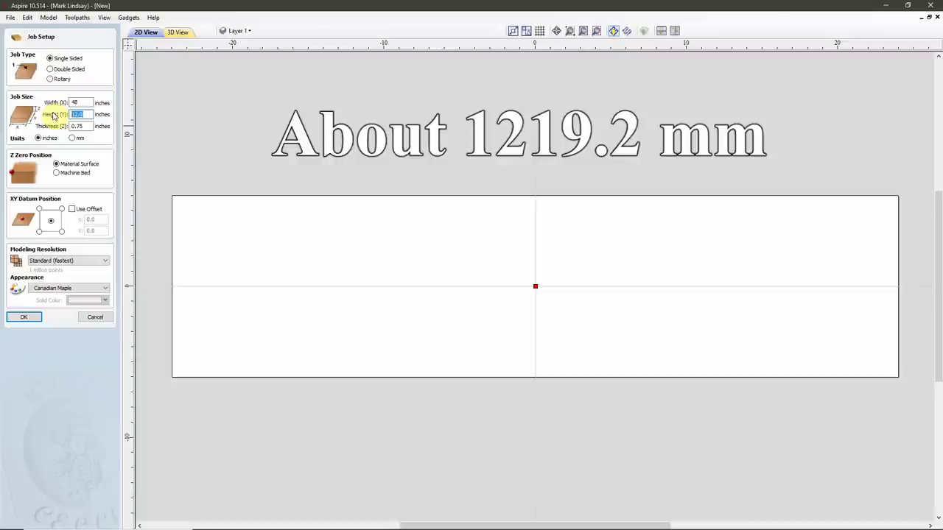
{"action": "type", "text": "36"}
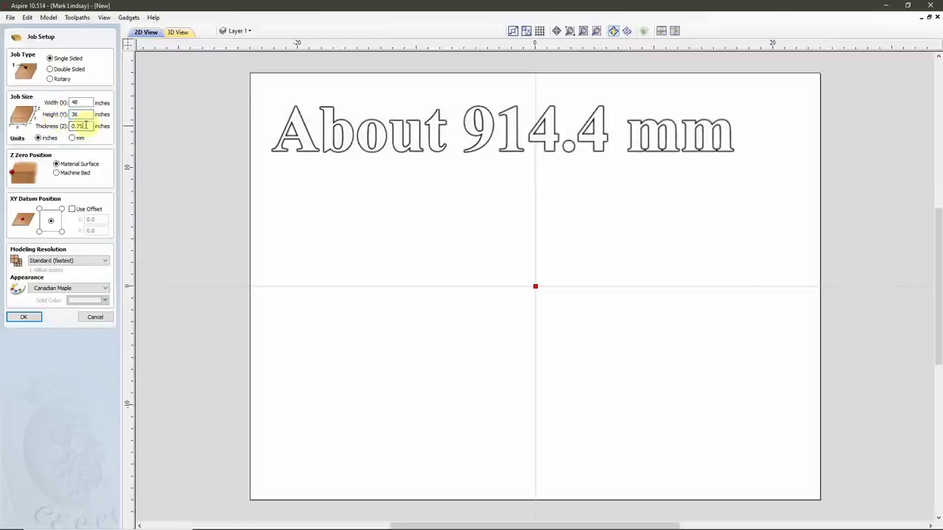
{"action": "left_click_drag", "start_coordinate": [84, 125], "coordinate": [69, 128]}
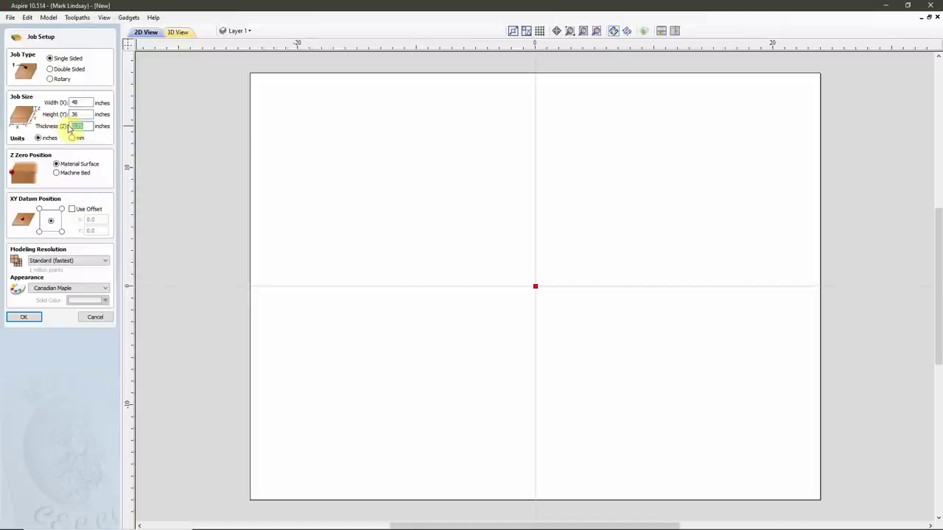
{"action": "type", "text": "."}
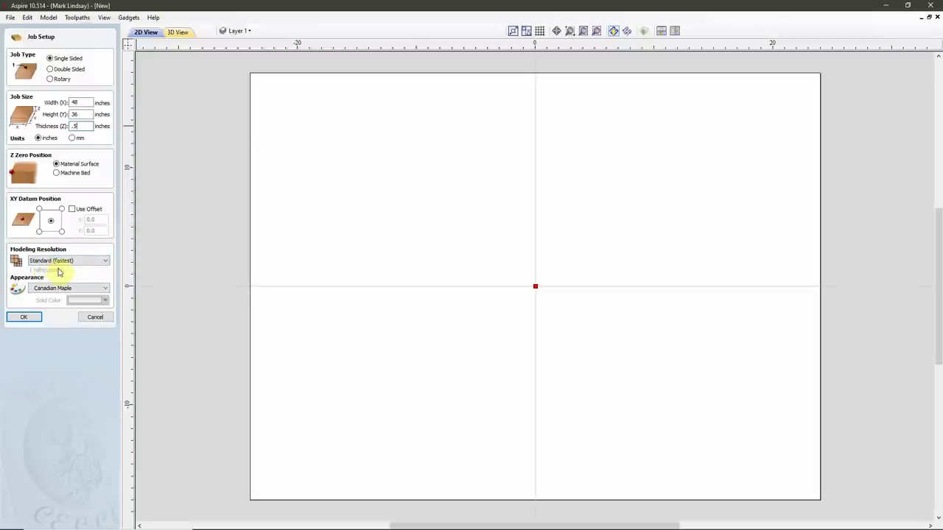
{"action": "left_click", "coordinate": [27, 317]}
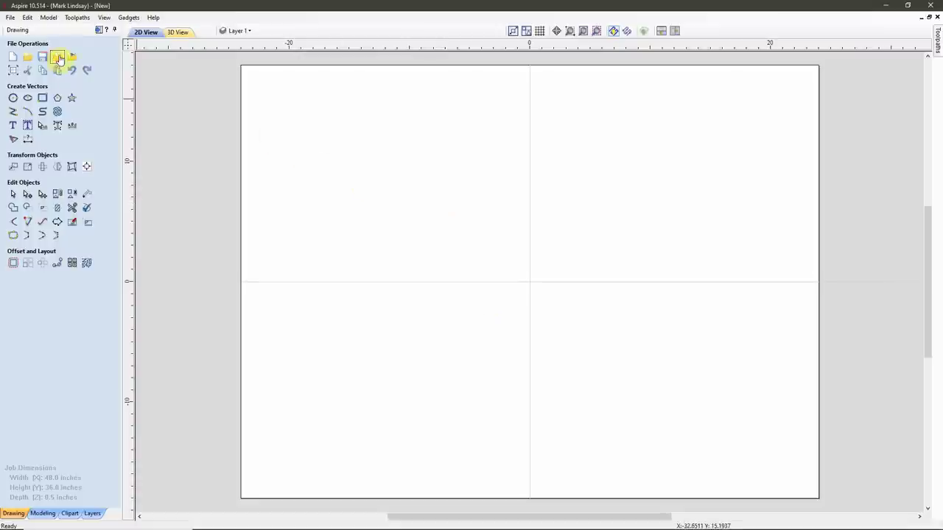
Import L.dxf scaled proportionally to 6 inches wide and place it on the horizontal centreline near the sheet's left edge.
{"action": "left_click", "coordinate": [57, 59]}
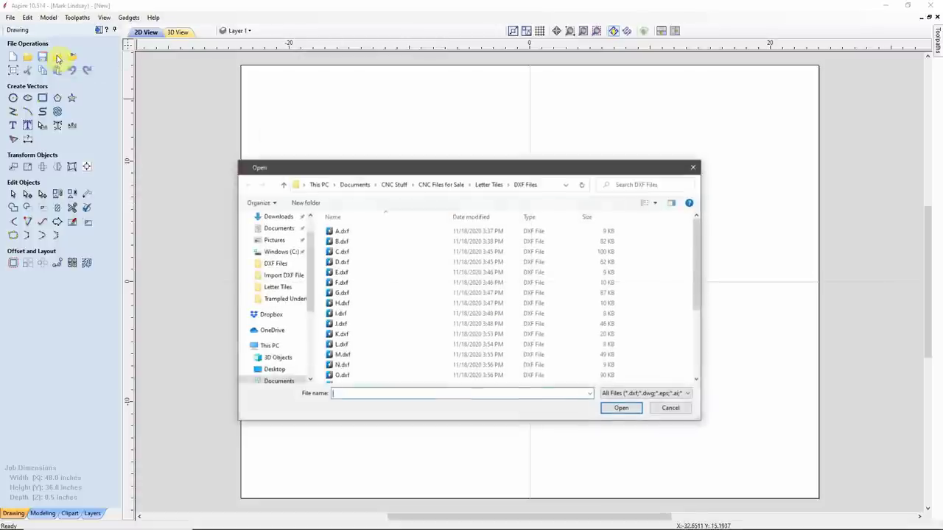
{"action": "double_click", "coordinate": [368, 343]}
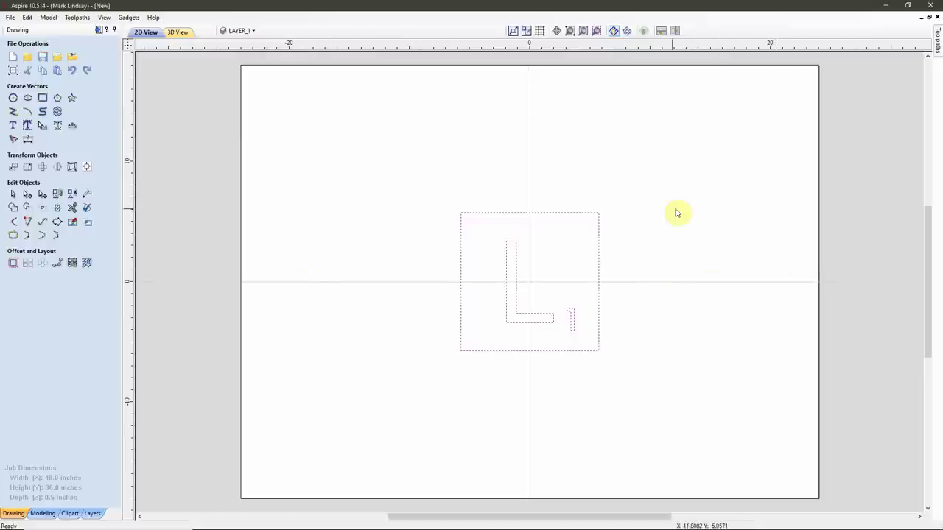
{"action": "left_click", "coordinate": [27, 167]}
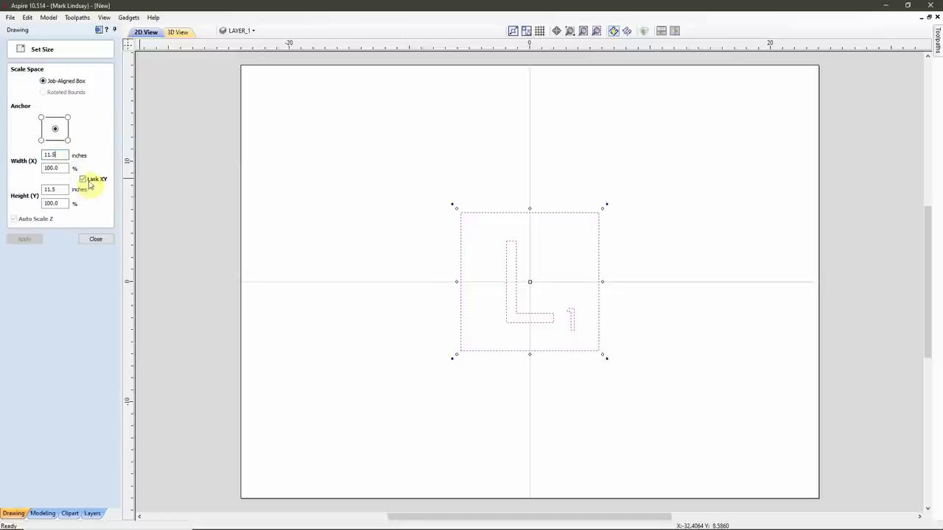
{"action": "left_click", "coordinate": [64, 154]}
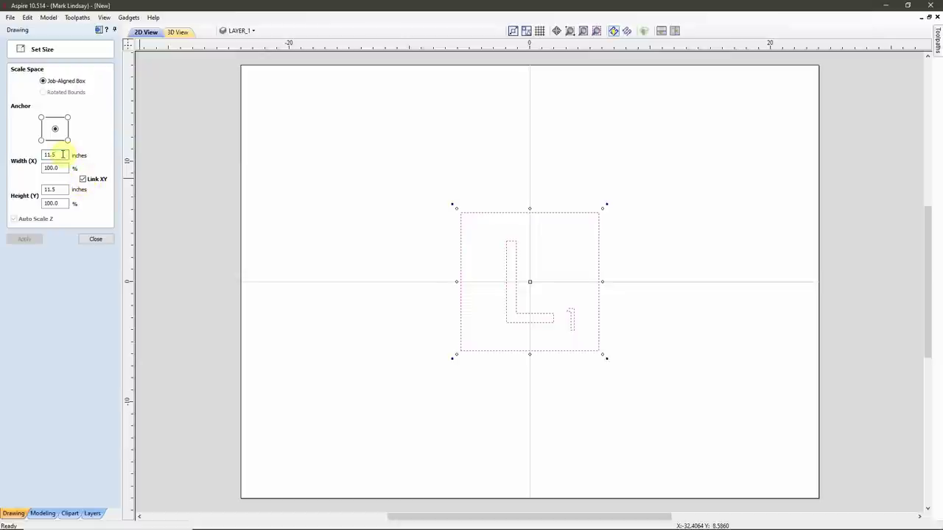
{"action": "left_click_drag", "start_coordinate": [63, 155], "coordinate": [17, 155]}
{"action": "type", "text": "6"}
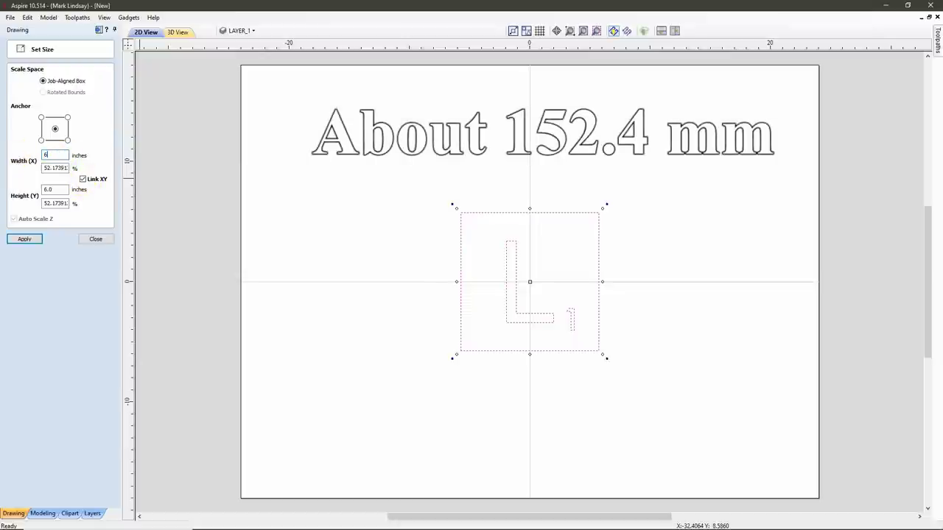
{"action": "left_click", "coordinate": [24, 239]}
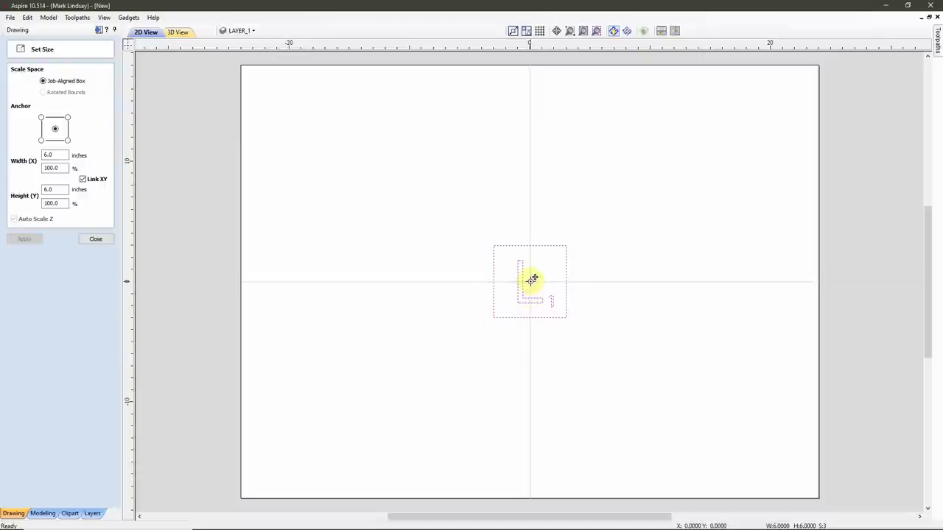
{"action": "left_click_drag", "start_coordinate": [531, 280], "coordinate": [304, 282]}
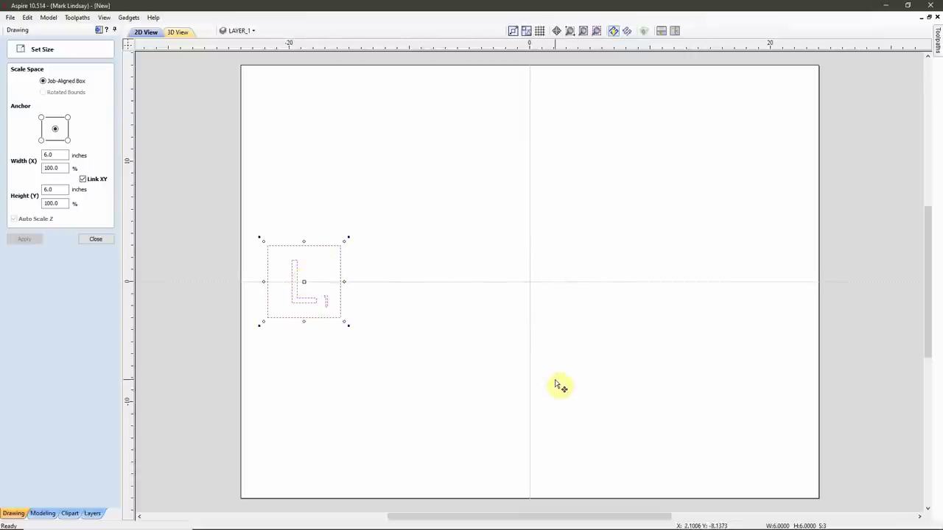
{"action": "left_click", "coordinate": [96, 239]}
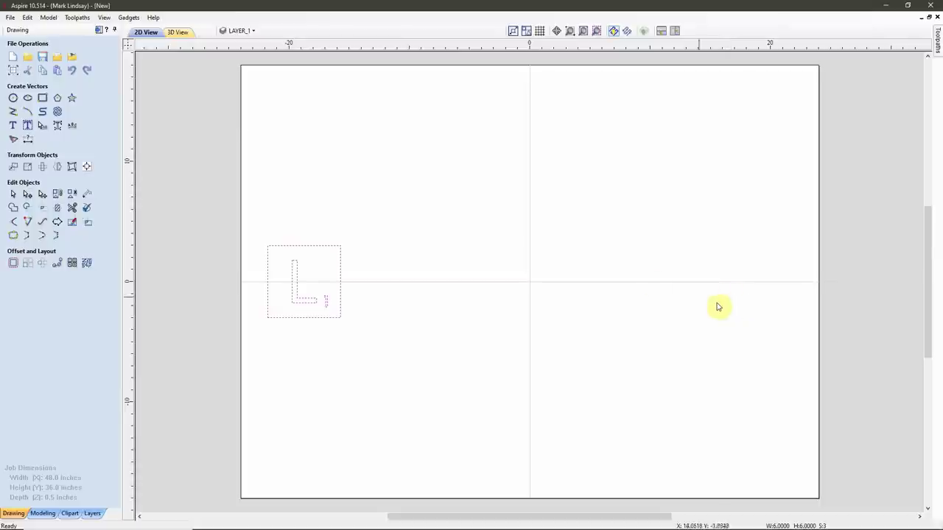
Import I.dxf and scale the tile proportionally to 6 inches wide.
{"action": "left_click", "coordinate": [57, 57]}
{"action": "double_click", "coordinate": [577, 337]}
{"action": "left_click", "coordinate": [28, 167]}
{"action": "double_click", "coordinate": [56, 154]}
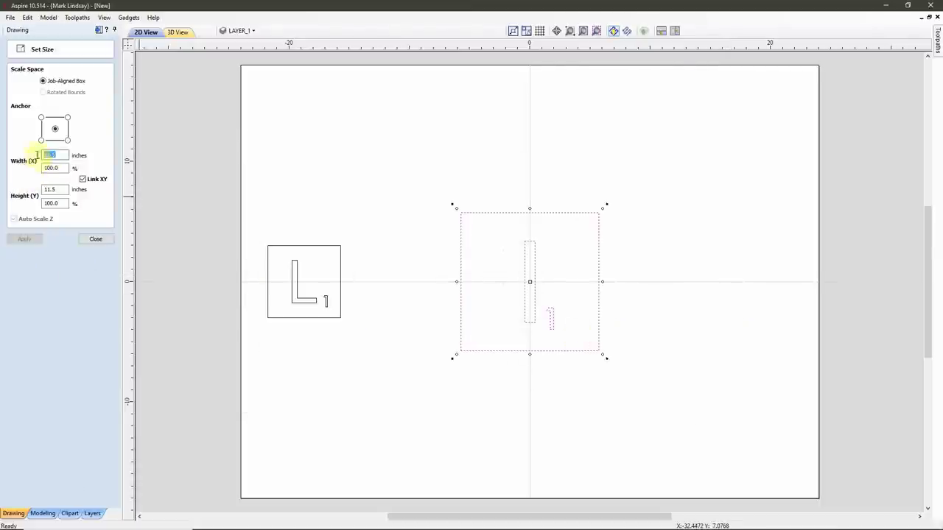
{"action": "type", "text": "6"}
{"action": "key", "text": "Return"}
Move the I tile beside the L tile, snapping its lower-left corner to the L tile's lower-right corner.
{"action": "left_click_drag", "start_coordinate": [528, 276], "coordinate": [386, 282]}
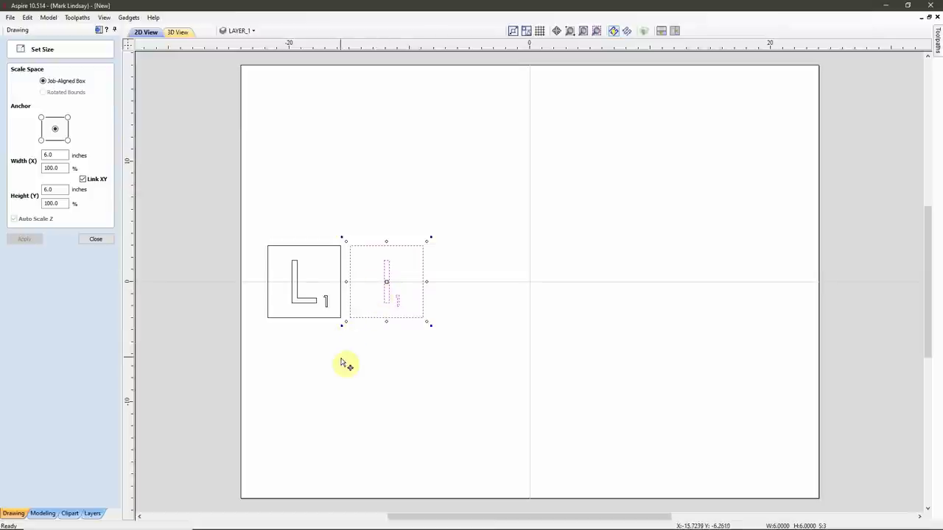
{"action": "scroll", "coordinate": [346, 322], "scroll_direction": "up", "scroll_amount": 1}
{"action": "scroll", "coordinate": [346, 322], "scroll_direction": "up", "scroll_amount": 4}
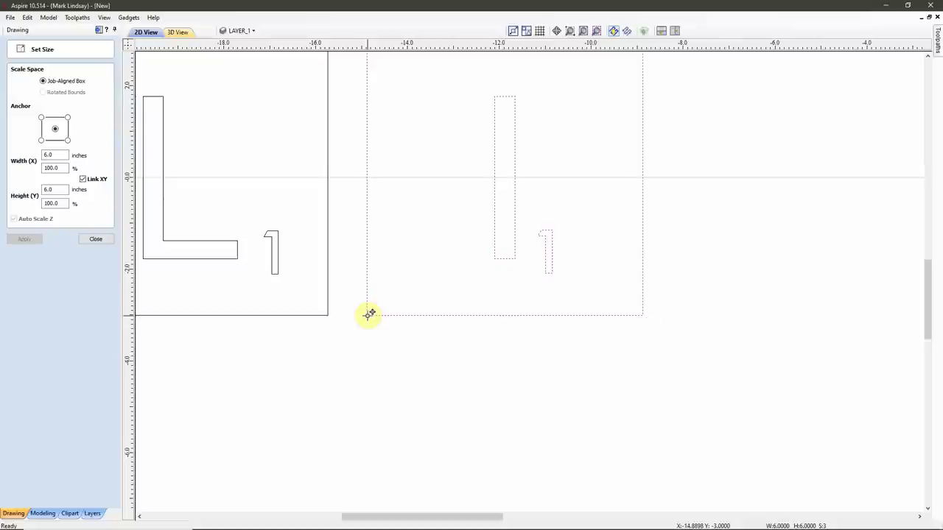
{"action": "left_click_drag", "start_coordinate": [368, 314], "coordinate": [328, 316]}
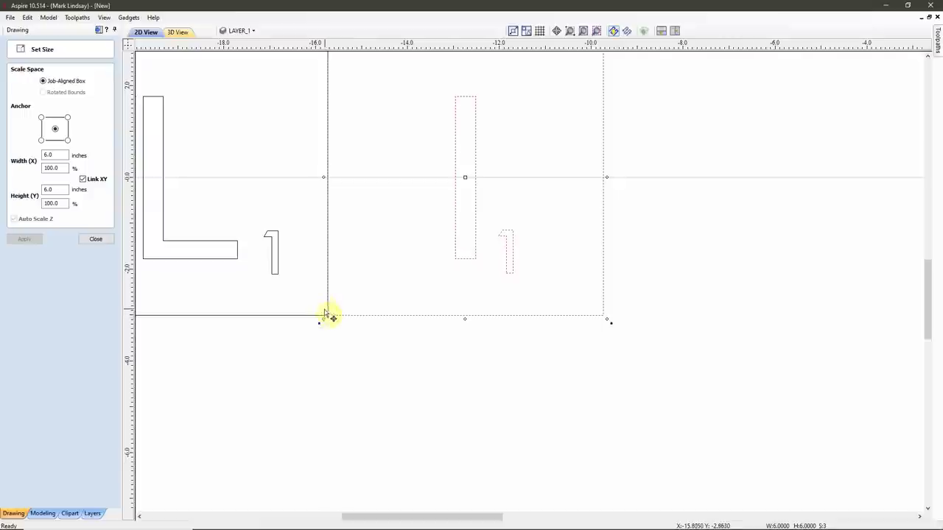
{"action": "left_click", "coordinate": [519, 359]}
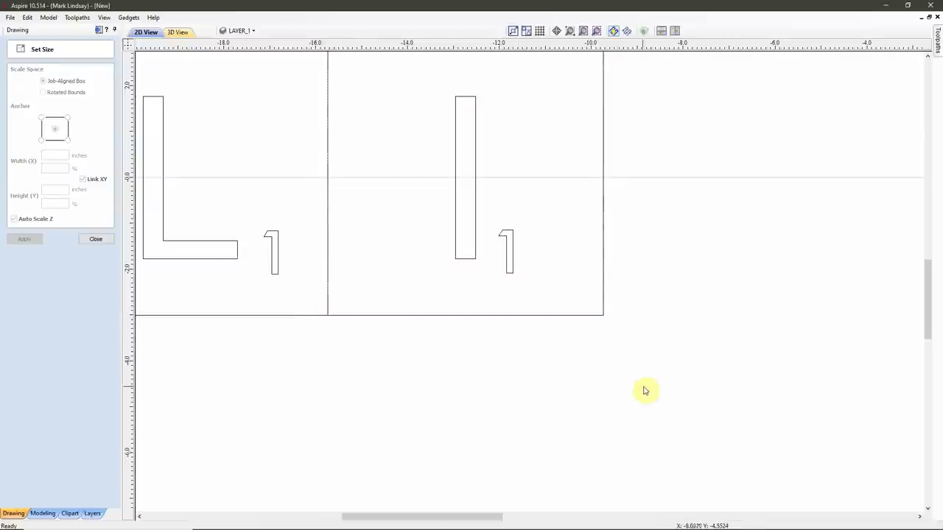
{"action": "left_click", "coordinate": [96, 240]}
Import N.dxf at 6 inches wide and snap the tile against the right side of the I tile.
{"action": "scroll", "coordinate": [694, 362], "scroll_direction": "down", "scroll_amount": 2}
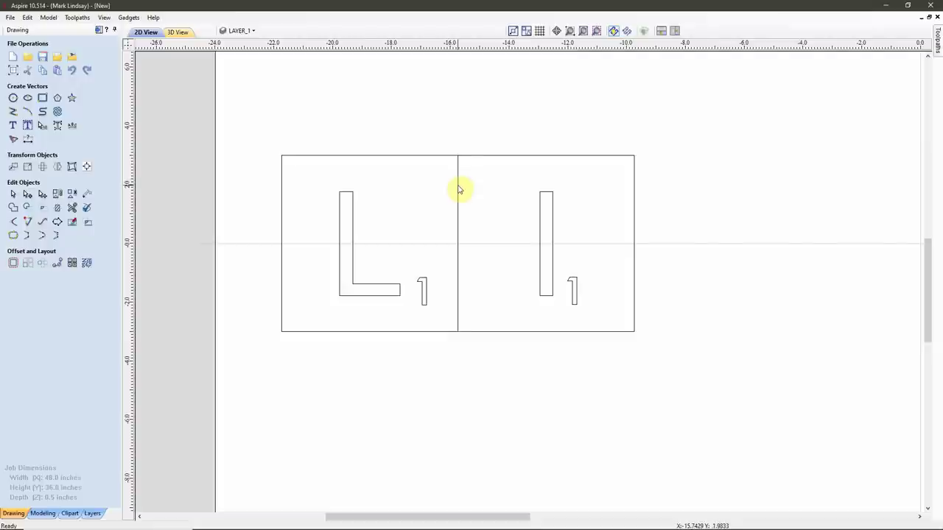
{"action": "scroll", "coordinate": [324, 373], "scroll_direction": "down", "scroll_amount": 2}
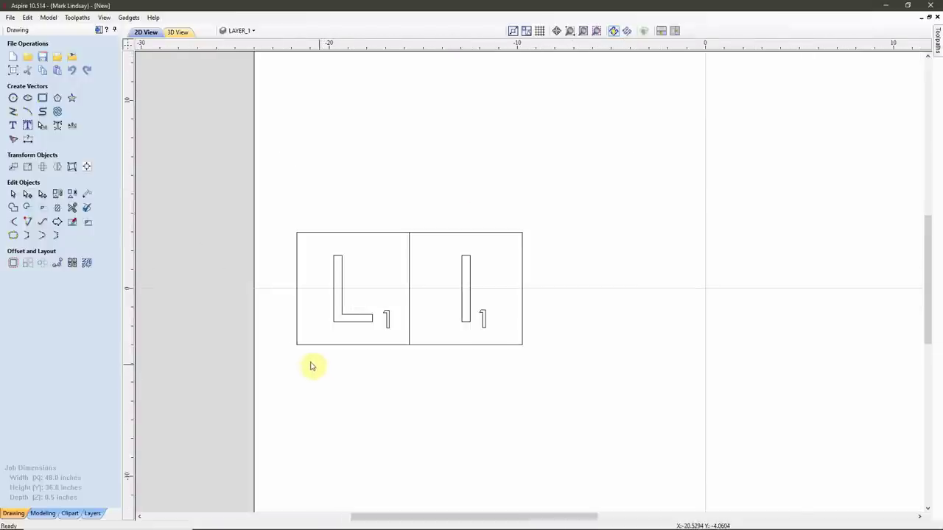
{"action": "scroll", "coordinate": [312, 366], "scroll_direction": "down", "scroll_amount": 1}
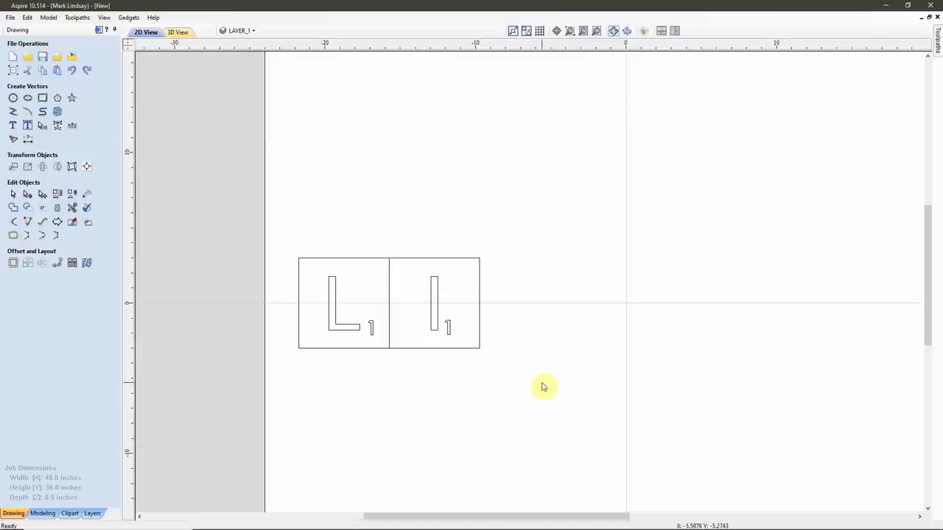
{"action": "left_click", "coordinate": [56, 56]}
{"action": "left_click", "coordinate": [27, 166]}
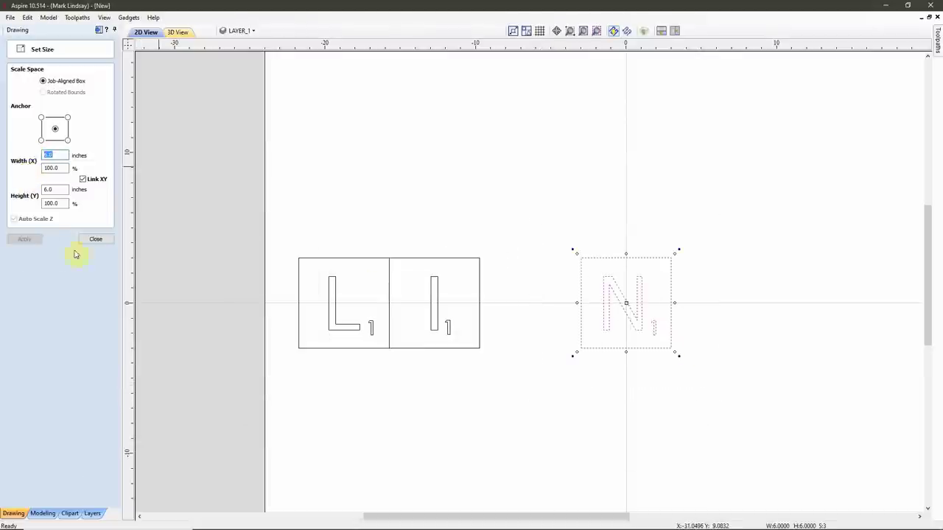
{"action": "scroll", "coordinate": [517, 338], "scroll_direction": "up", "scroll_amount": 3}
{"action": "scroll", "coordinate": [517, 338], "scroll_direction": "down", "scroll_amount": 3}
{"action": "left_click", "coordinate": [96, 238]}
Import D.dxf at 6 inches wide and snap the tile against the right side of the N tile.
{"action": "left_click", "coordinate": [57, 56]}
{"action": "double_click", "coordinate": [419, 320]}
{"action": "left_click", "coordinate": [28, 166]}
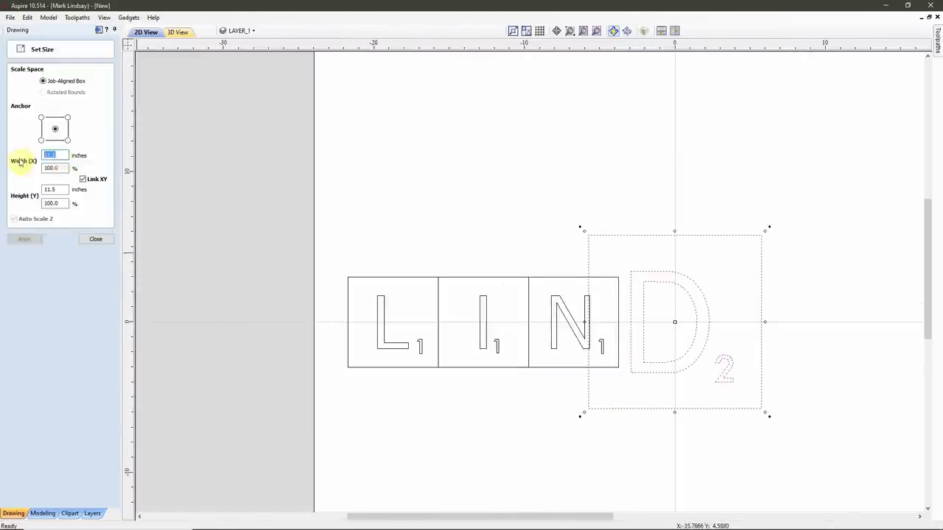
{"action": "scroll", "coordinate": [630, 363], "scroll_direction": "up", "scroll_amount": 3}
{"action": "scroll", "coordinate": [630, 362], "scroll_direction": "down", "scroll_amount": 3}
{"action": "left_click", "coordinate": [96, 238]}
Import S.dxf at 6 inches wide and snap the tile against the right side of the D tile.
{"action": "left_click", "coordinate": [57, 56]}
{"action": "double_click", "coordinate": [343, 326]}
{"action": "left_click", "coordinate": [27, 166]}
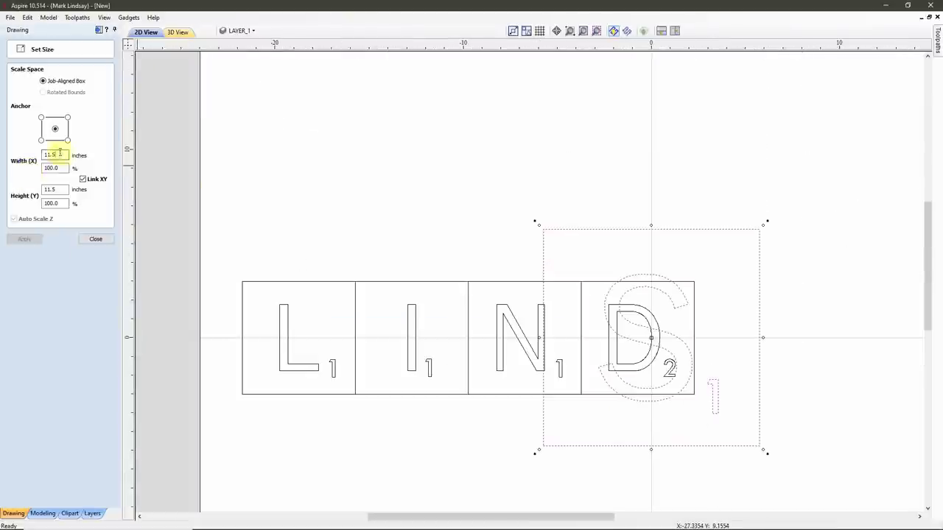
{"action": "scroll", "coordinate": [665, 336], "scroll_direction": "up", "scroll_amount": 3}
{"action": "left_click_drag", "start_coordinate": [665, 335], "coordinate": [684, 375]}
{"action": "scroll", "coordinate": [684, 375], "scroll_direction": "down", "scroll_amount": 3}
{"action": "left_click", "coordinate": [96, 238]}
Import A.dxf at 6 inches wide and snap the tile against the right side of the S tile.
{"action": "left_click", "coordinate": [57, 56]}
{"action": "double_click", "coordinate": [344, 327]}
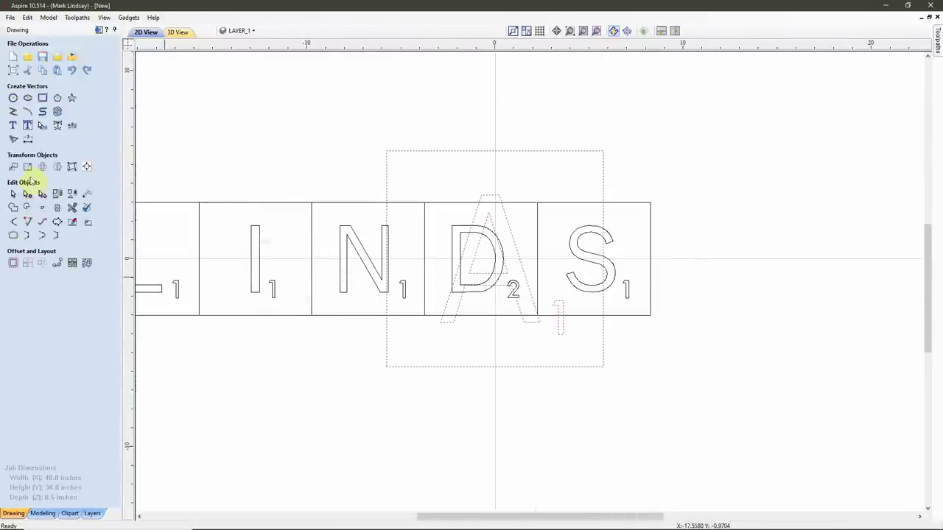
{"action": "left_click", "coordinate": [28, 166]}
{"action": "scroll", "coordinate": [411, 383], "scroll_direction": "up", "scroll_amount": 3}
{"action": "left_click_drag", "start_coordinate": [482, 258], "coordinate": [709, 264]}
{"action": "scroll", "coordinate": [653, 331], "scroll_direction": "up", "scroll_amount": 3}
{"action": "scroll", "coordinate": [652, 331], "scroll_direction": "down", "scroll_amount": 5}
{"action": "left_click", "coordinate": [96, 238]}
Import Y.dxf at 6 inches wide and snap the tile against the right side of the A tile.
{"action": "left_click", "coordinate": [57, 56]}
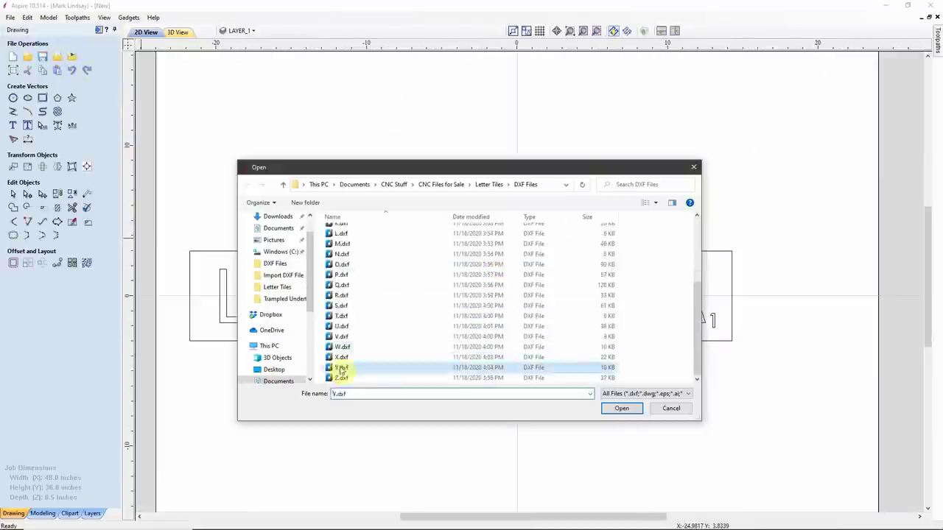
{"action": "double_click", "coordinate": [331, 370]}
{"action": "left_click", "coordinate": [55, 155]}
{"action": "type", "text": "6"}
{"action": "key", "text": "Return"}
{"action": "scroll", "coordinate": [746, 344], "scroll_direction": "up", "scroll_amount": 2}
{"action": "left_click_drag", "start_coordinate": [838, 248], "coordinate": [783, 316]}
{"action": "scroll", "coordinate": [662, 202], "scroll_direction": "down", "scroll_amount": 2}
{"action": "left_click", "coordinate": [96, 239]}
{"action": "scroll", "coordinate": [574, 344], "scroll_direction": "down", "scroll_amount": 2}
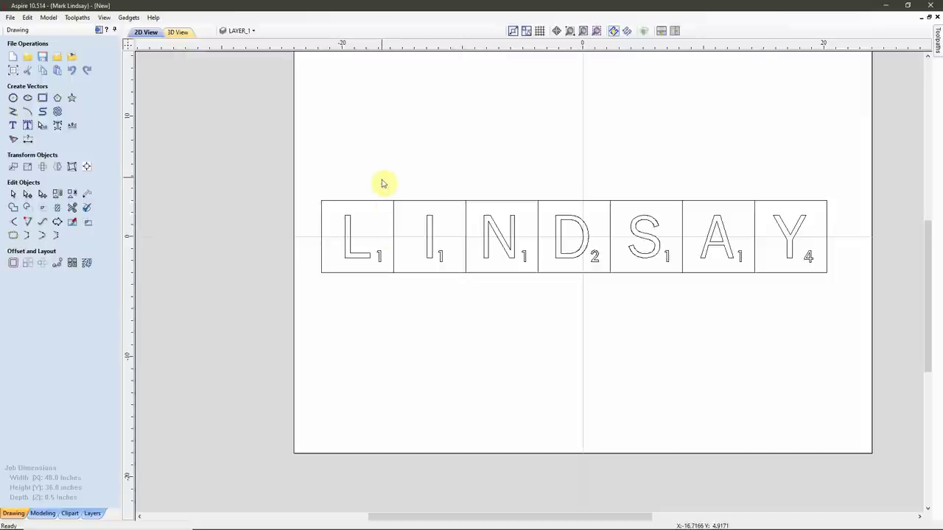
Copy the L tile and snap the copy directly above the I tile, flush with its top edge.
{"action": "left_click_drag", "start_coordinate": [385, 190], "coordinate": [312, 314]}
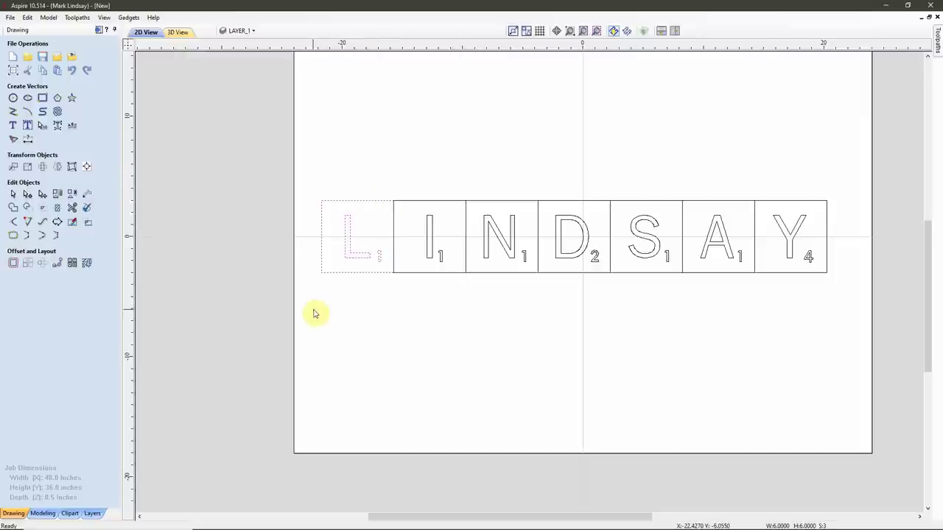
{"action": "left_click", "coordinate": [357, 255]}
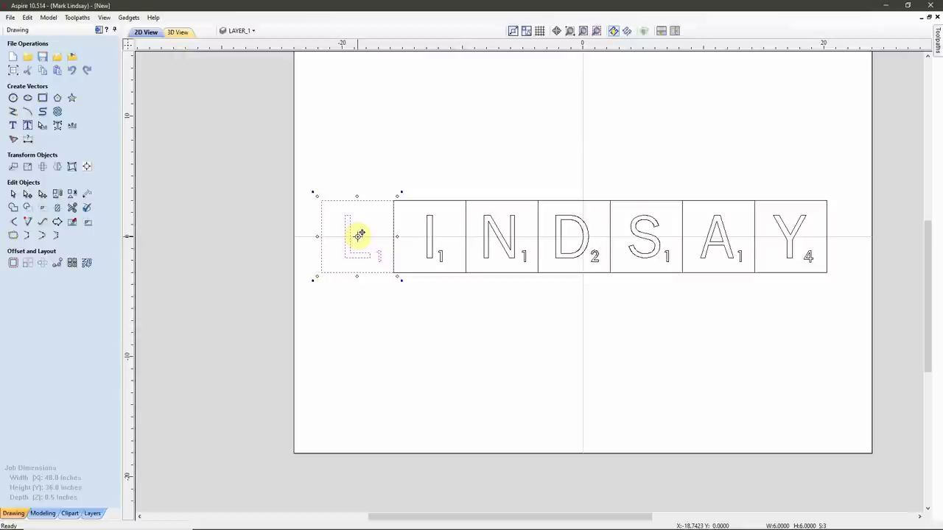
{"action": "left_click_drag", "start_coordinate": [358, 234], "coordinate": [429, 158]}
{"action": "scroll", "coordinate": [467, 202], "scroll_direction": "up", "scroll_amount": 3}
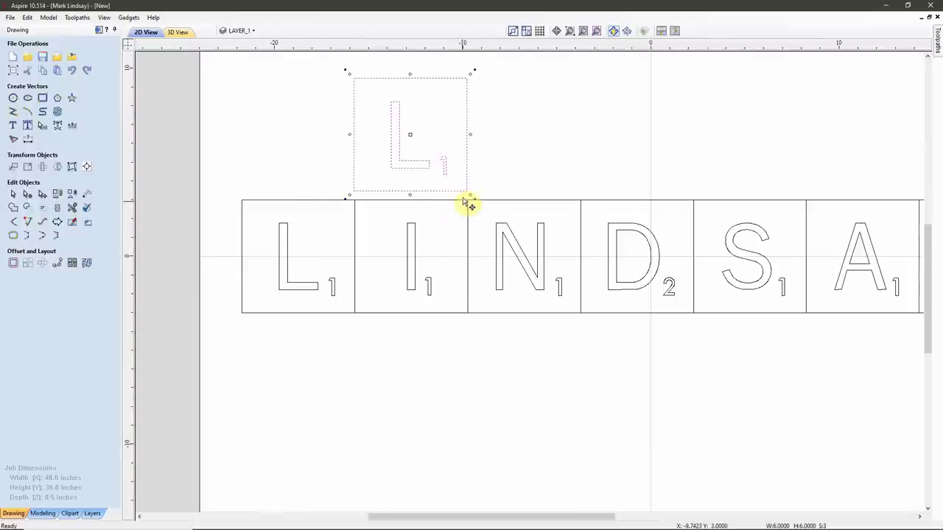
{"action": "left_click_drag", "start_coordinate": [470, 184], "coordinate": [471, 200]}
{"action": "scroll", "coordinate": [473, 207], "scroll_direction": "down", "scroll_amount": 3}
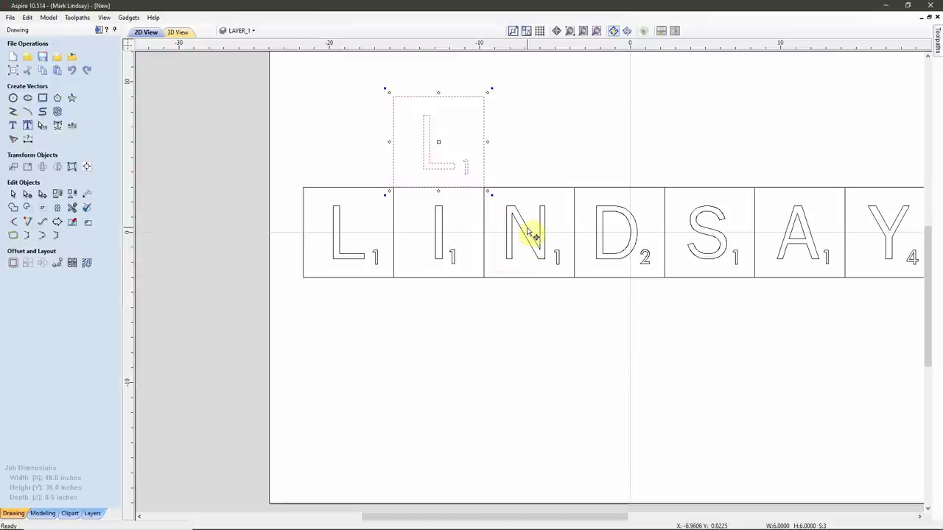
Copy the N tile directly below the I tile and snap a copy of the D tile beneath that N.
{"action": "left_click", "coordinate": [509, 339]}
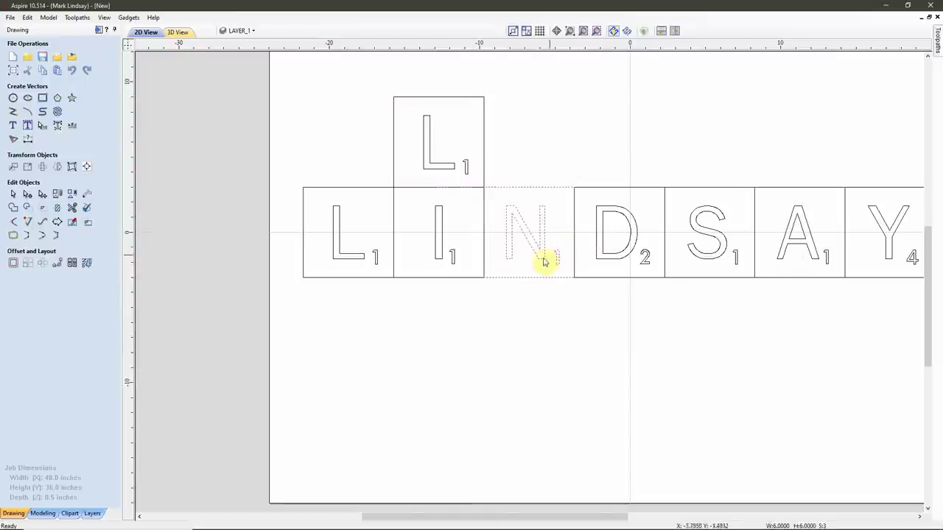
{"action": "left_click", "coordinate": [532, 231]}
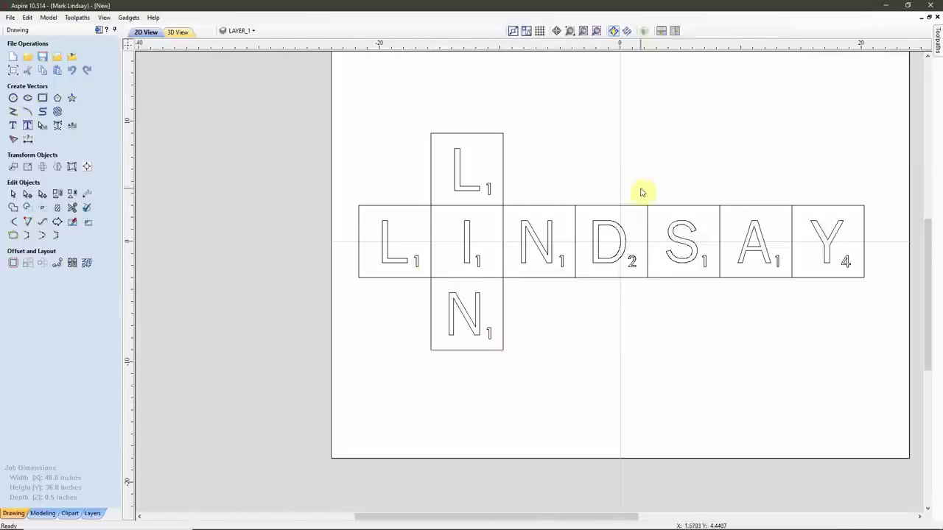
{"action": "left_click", "coordinate": [645, 268]}
{"action": "scroll", "coordinate": [500, 364], "scroll_direction": "up", "scroll_amount": 3}
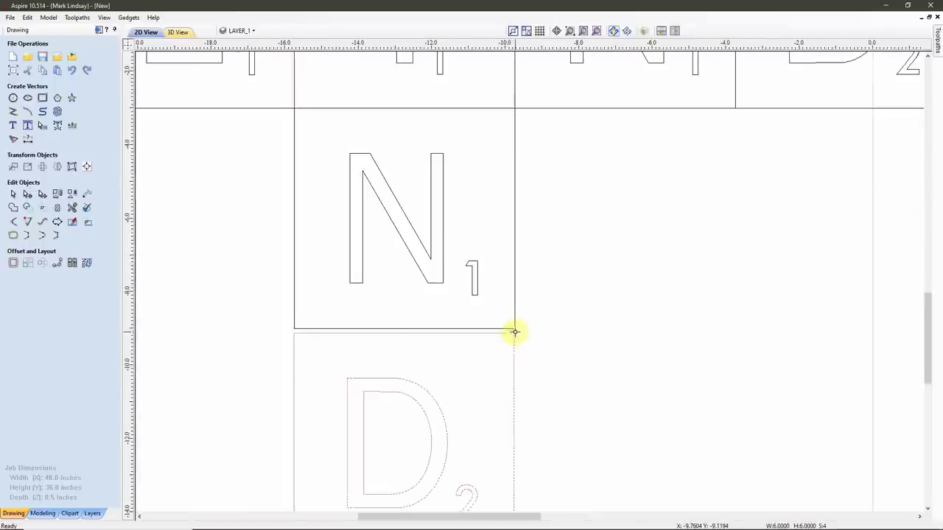
{"action": "scroll", "coordinate": [427, 326], "scroll_direction": "down", "scroll_amount": 4}
Copy the A tile and snap the copy directly below the D tile at the end of the vertical column.
{"action": "left_click", "coordinate": [783, 264]}
{"action": "left_click_drag", "start_coordinate": [774, 221], "coordinate": [475, 430]}
{"action": "scroll", "coordinate": [511, 398], "scroll_direction": "up", "scroll_amount": 4}
{"action": "scroll", "coordinate": [516, 368], "scroll_direction": "down", "scroll_amount": 5}
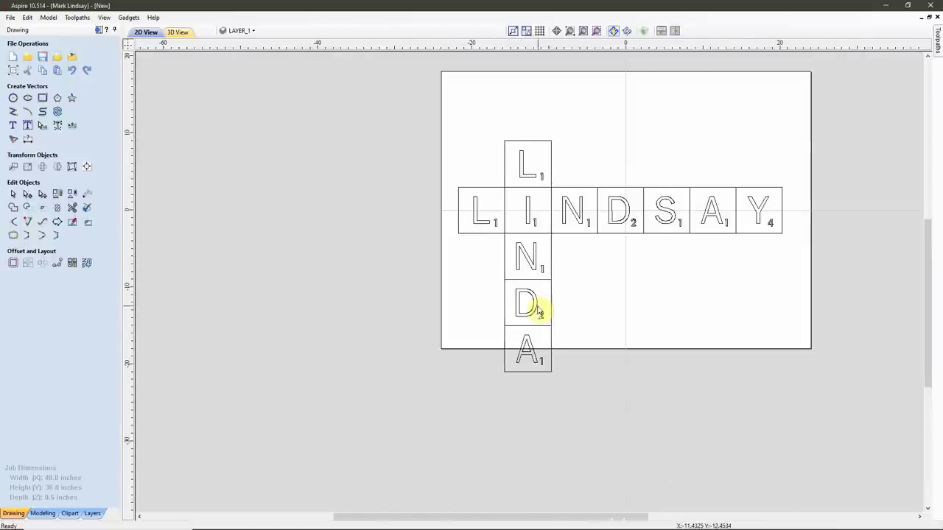
{"action": "left_click", "coordinate": [737, 260]}
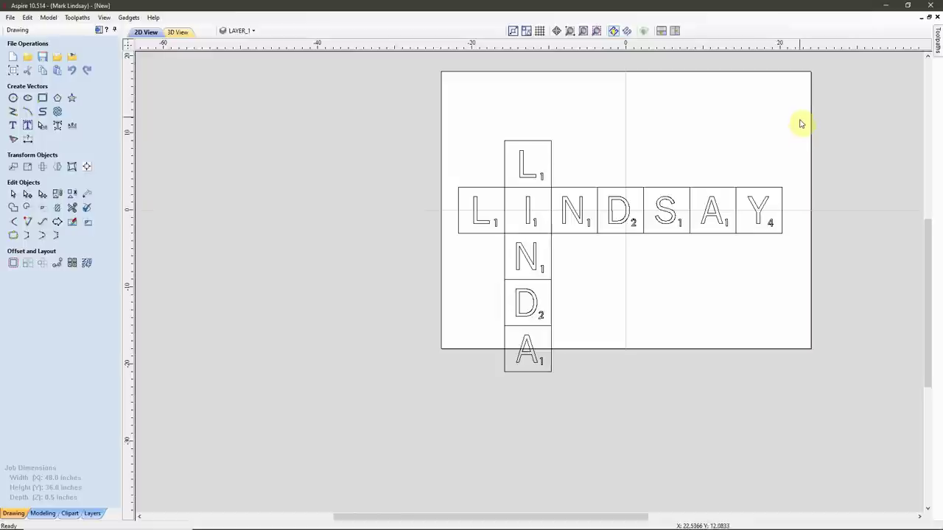
Select all the letter tiles and centre the whole arrangement on the sheet.
{"action": "left_click_drag", "start_coordinate": [800, 116], "coordinate": [414, 458]}
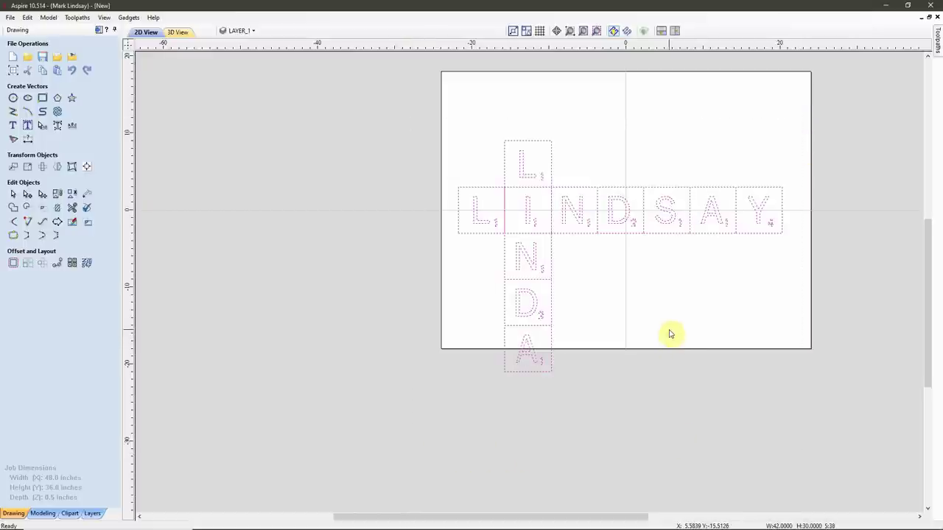
{"action": "key", "text": "F9"}
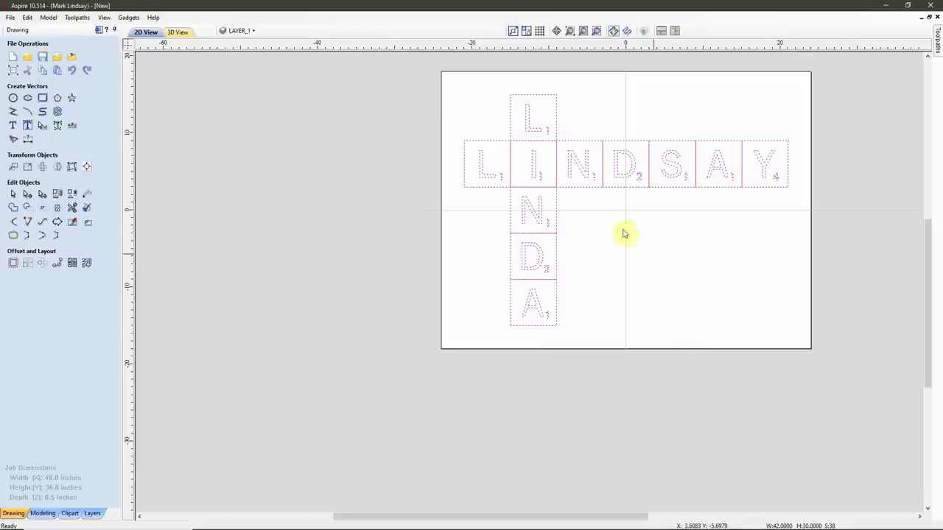
{"action": "left_click", "coordinate": [680, 250]}
{"action": "scroll", "coordinate": [412, 251], "scroll_direction": "down", "scroll_amount": 1}
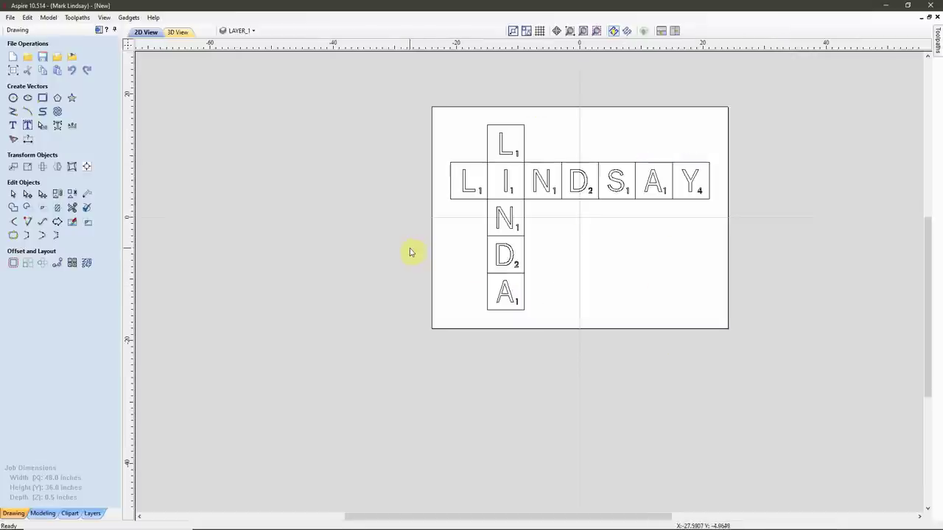
Import M.dxf at 6 inches wide and snap the tile directly above the A tile of the horizontal row.
{"action": "scroll", "coordinate": [611, 229], "scroll_direction": "up", "scroll_amount": 1}
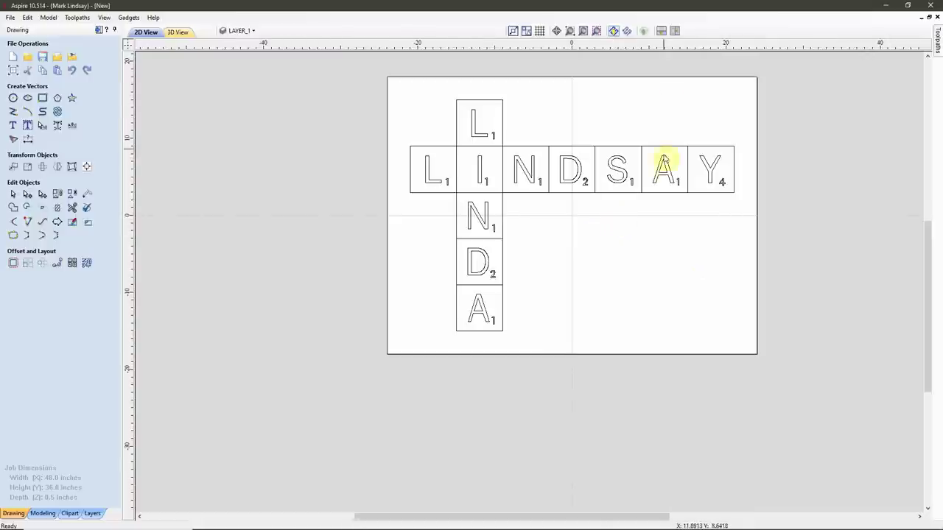
{"action": "key", "text": "ctrl+i"}
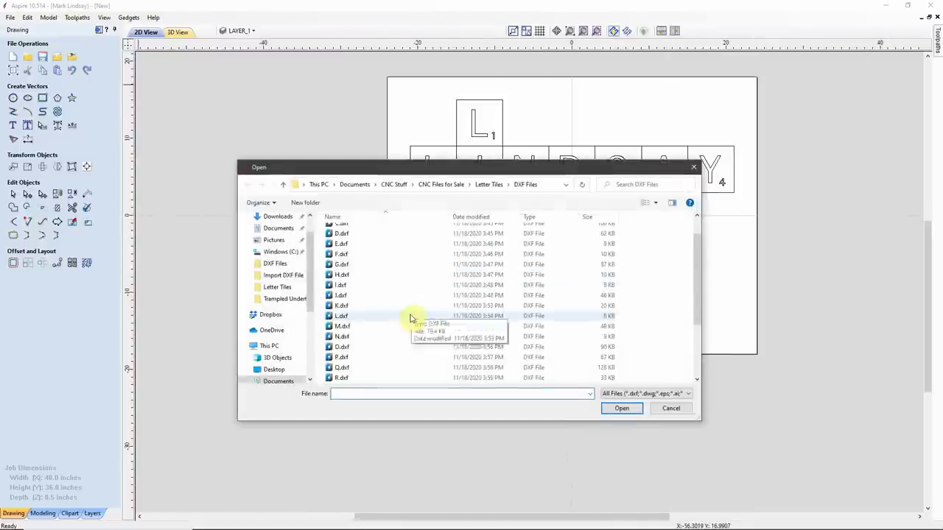
{"action": "double_click", "coordinate": [414, 320]}
{"action": "left_click", "coordinate": [28, 166]}
{"action": "type", "text": "6"}
{"action": "key", "text": "Return"}
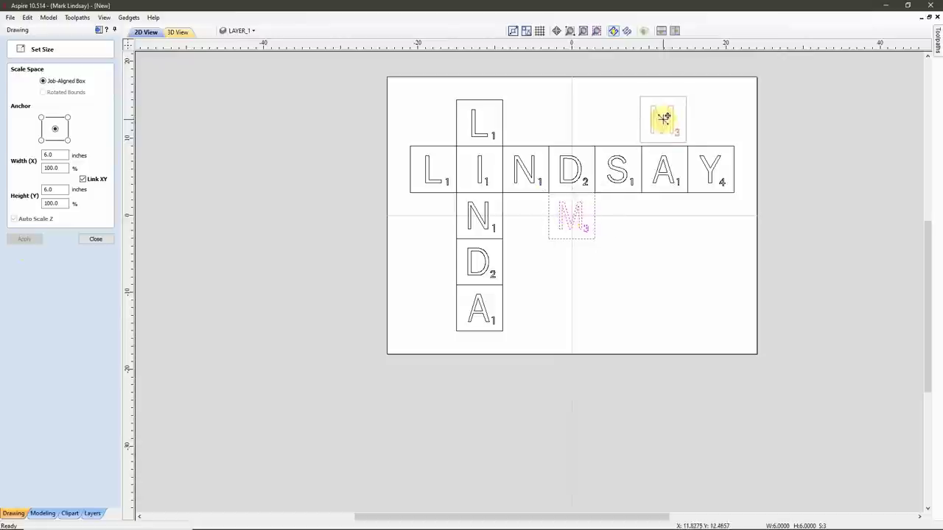
{"action": "scroll", "coordinate": [699, 129], "scroll_direction": "up", "scroll_amount": 4}
{"action": "scroll", "coordinate": [703, 209], "scroll_direction": "down", "scroll_amount": 3}
{"action": "left_click", "coordinate": [95, 238]}
Import R.dxf at 6 inches wide and snap the tile directly below the A tile of the horizontal row.
{"action": "left_click", "coordinate": [67, 65]}
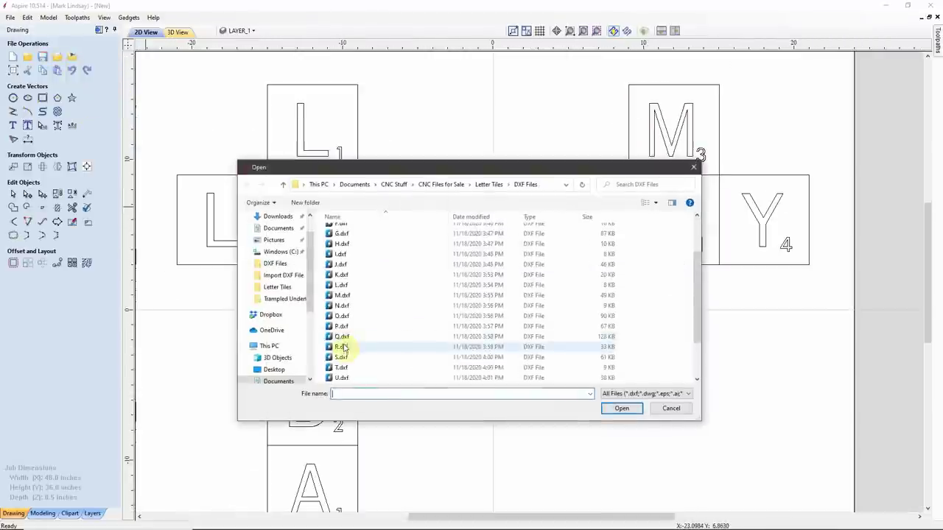
{"action": "double_click", "coordinate": [343, 343]}
{"action": "left_click", "coordinate": [28, 167]}
{"action": "type", "text": "6"}
{"action": "key", "text": "Return"}
{"action": "left_click_drag", "start_coordinate": [490, 311], "coordinate": [675, 327]}
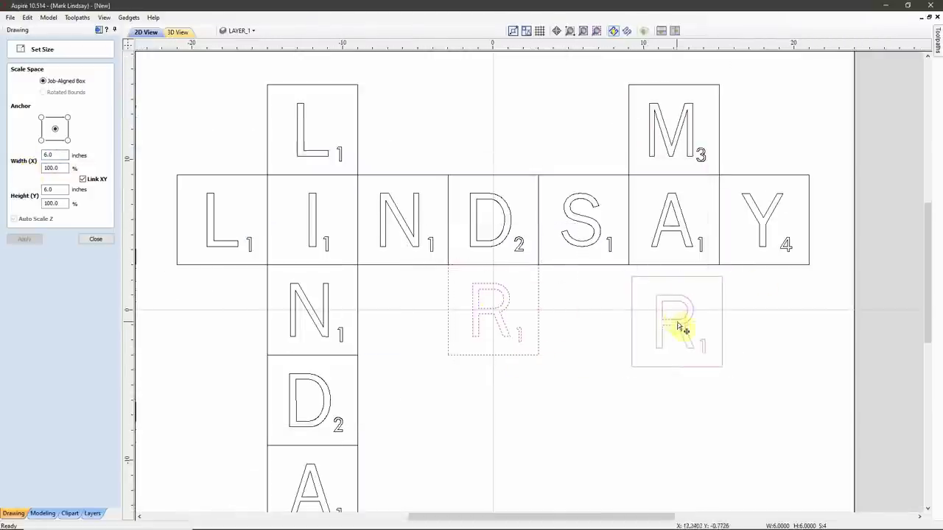
{"action": "scroll", "coordinate": [713, 316], "scroll_direction": "up", "scroll_amount": 3}
{"action": "scroll", "coordinate": [713, 316], "scroll_direction": "down", "scroll_amount": 3}
{"action": "left_click", "coordinate": [496, 365]}
{"action": "left_click", "coordinate": [95, 239]}
Import K.dxf at 6 inches wide and snap the tile directly below the R tile.
{"action": "left_click", "coordinate": [76, 56]}
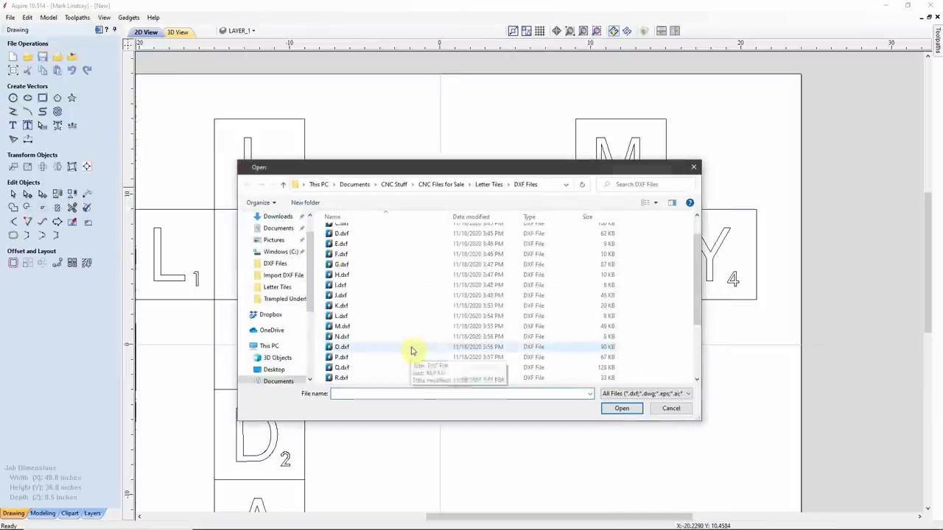
{"action": "double_click", "coordinate": [414, 351]}
{"action": "left_click", "coordinate": [74, 219]}
{"action": "type", "text": "6"}
{"action": "left_click", "coordinate": [24, 238]}
{"action": "left_click_drag", "start_coordinate": [439, 343], "coordinate": [621, 434]}
{"action": "scroll", "coordinate": [667, 413], "scroll_direction": "up", "scroll_amount": 3}
{"action": "scroll", "coordinate": [748, 341], "scroll_direction": "down", "scroll_amount": 3}
{"action": "key", "text": "Escape"}
{"action": "scroll", "coordinate": [573, 330], "scroll_direction": "down", "scroll_amount": 3}
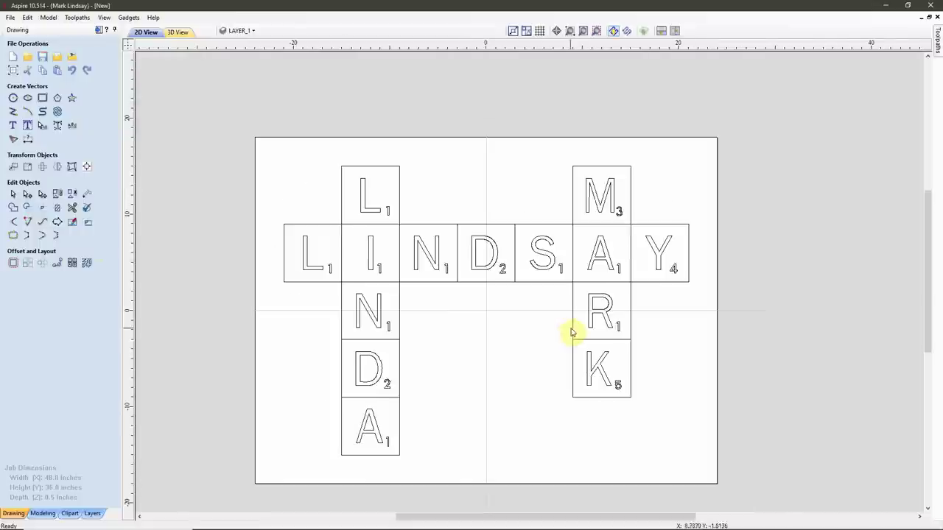
{"action": "scroll", "coordinate": [489, 383], "scroll_direction": "up", "scroll_amount": 1}
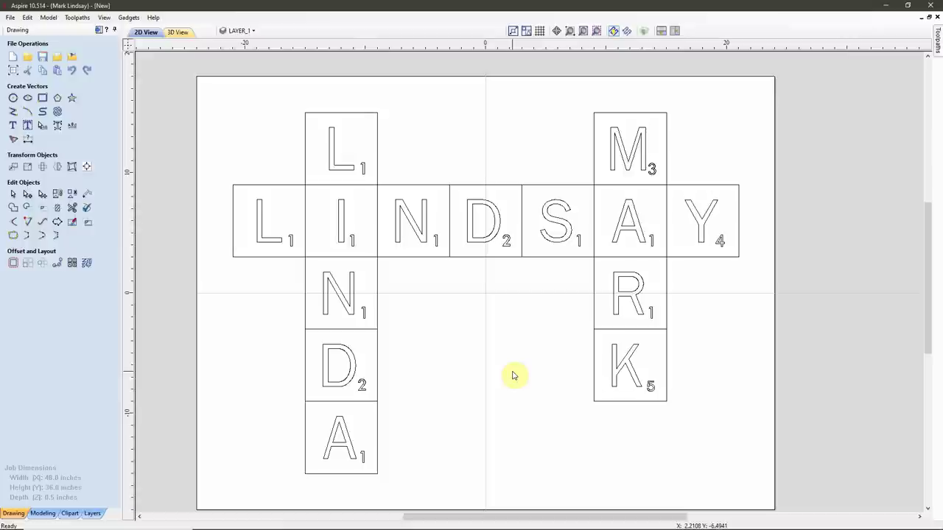
Display the nodes of all tile vectors and examine the node density on curved versus straight characters.
{"action": "key", "text": "ctrl+a"}
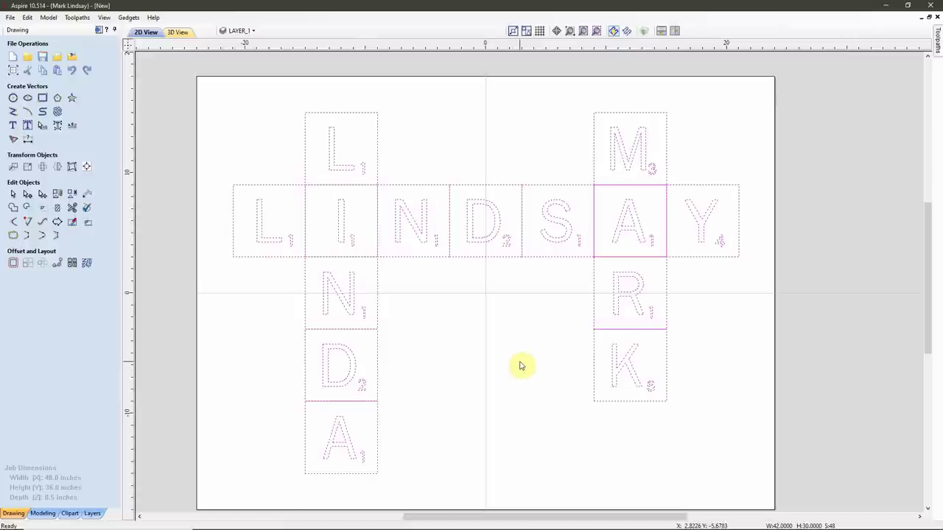
{"action": "key", "text": "n"}
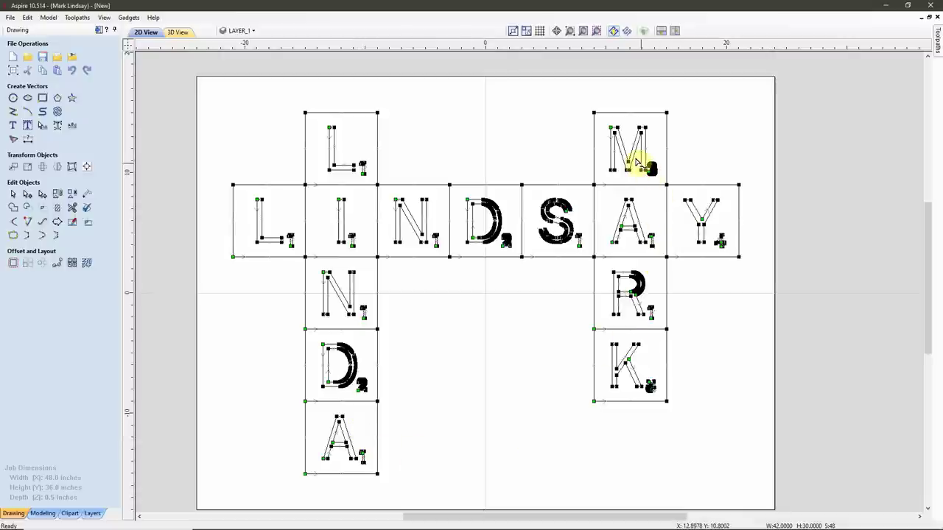
{"action": "scroll", "coordinate": [720, 263], "scroll_direction": "up", "scroll_amount": 5}
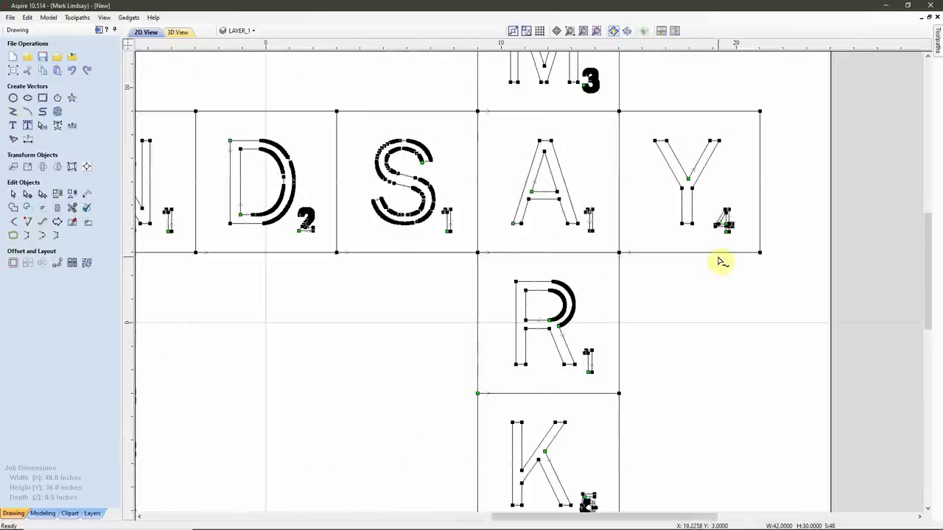
{"action": "scroll", "coordinate": [725, 254], "scroll_direction": "up", "scroll_amount": 1}
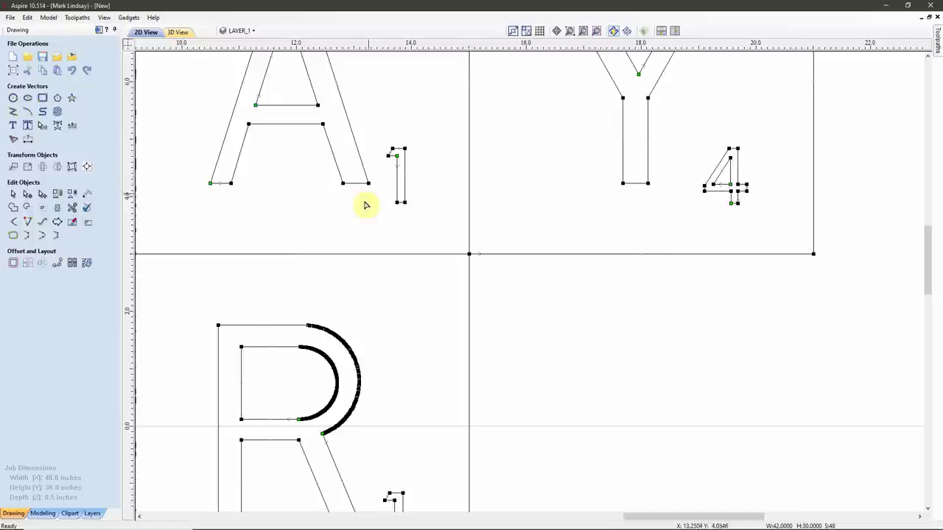
{"action": "scroll", "coordinate": [737, 273], "scroll_direction": "down", "scroll_amount": 5}
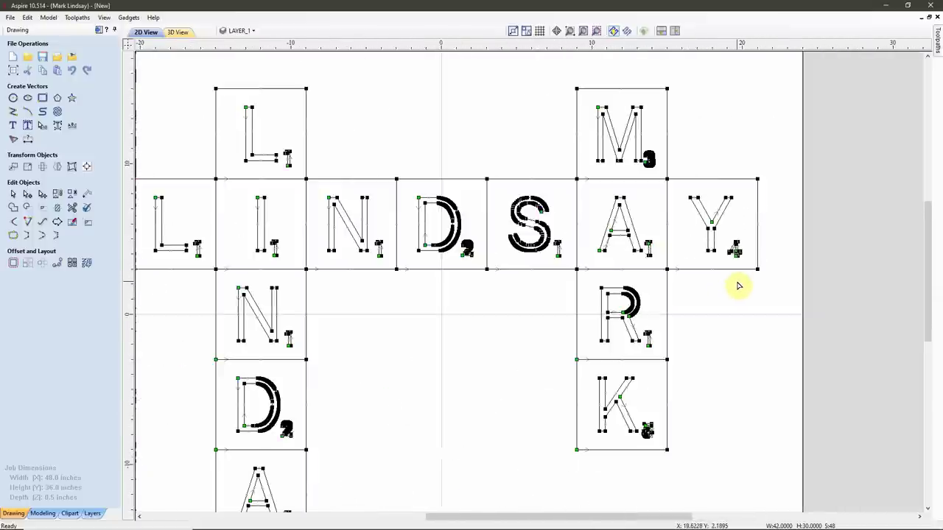
{"action": "left_click", "coordinate": [527, 339]}
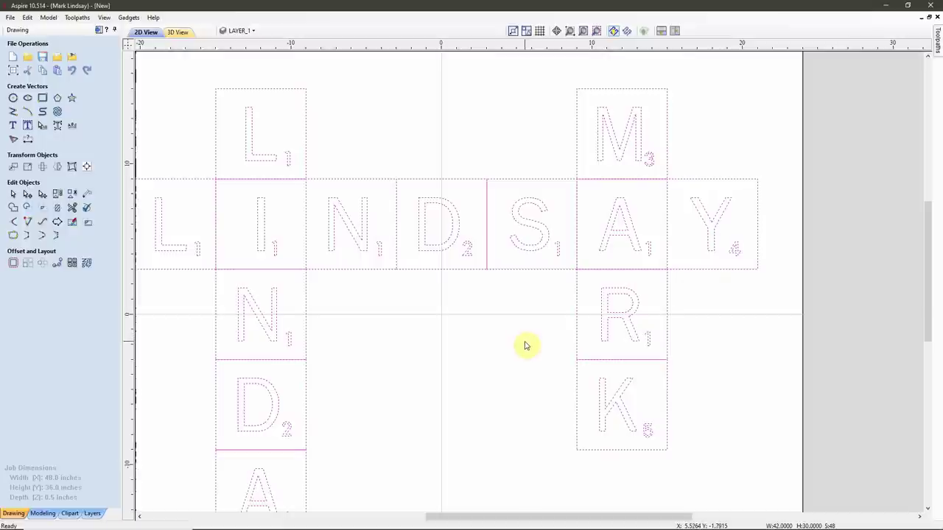
Preview fitting Bezier curves with 0.001 inch tolerance to both Ds with their 2s, the S, the R, the 3 and the 5, replacing the selected vectors.
{"action": "scroll", "coordinate": [632, 313], "scroll_direction": "down", "scroll_amount": 2}
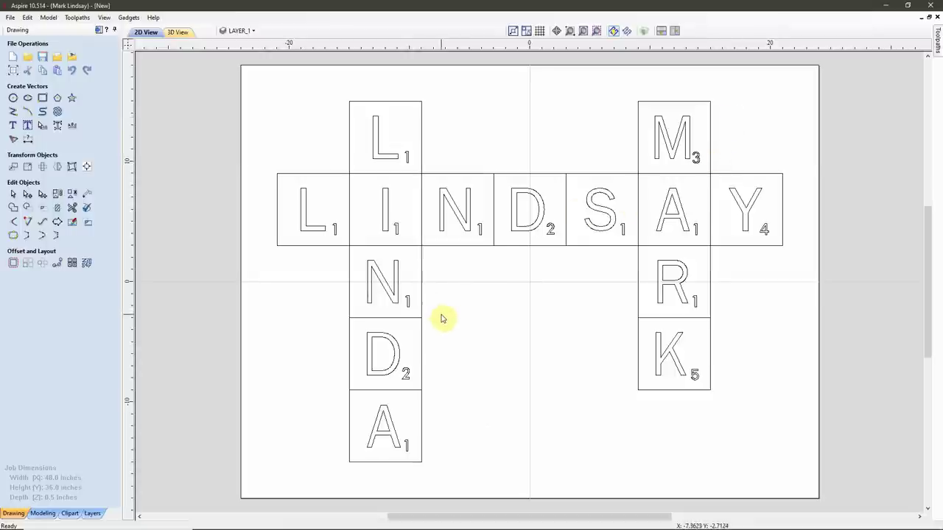
{"action": "left_click_drag", "start_coordinate": [416, 331], "coordinate": [377, 387]}
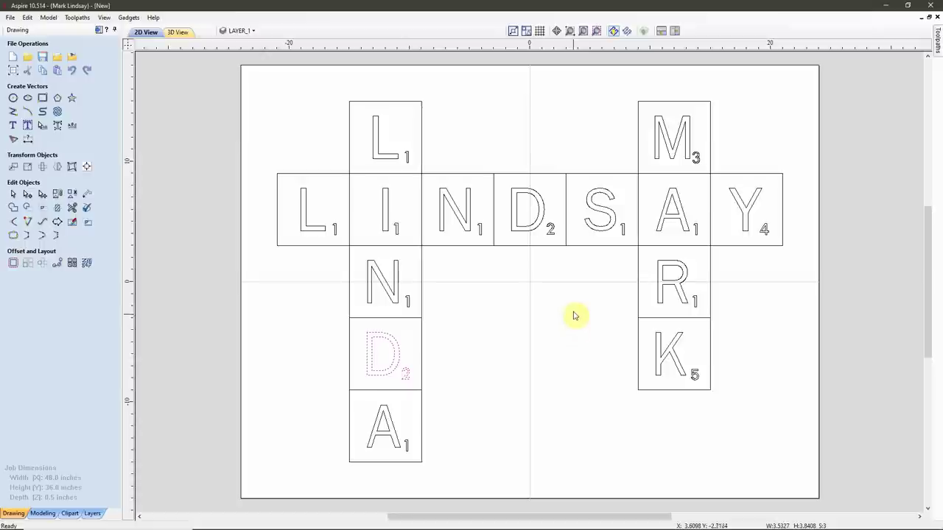
{"action": "left_click_drag", "start_coordinate": [558, 204], "coordinate": [520, 246]}
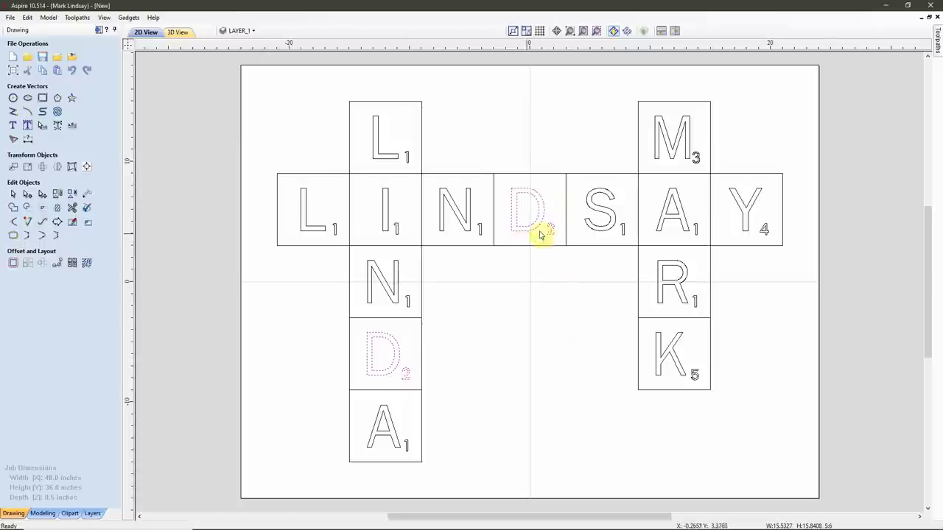
{"action": "left_click_drag", "start_coordinate": [615, 190], "coordinate": [591, 215]}
{"action": "left_click_drag", "start_coordinate": [705, 151], "coordinate": [686, 181]}
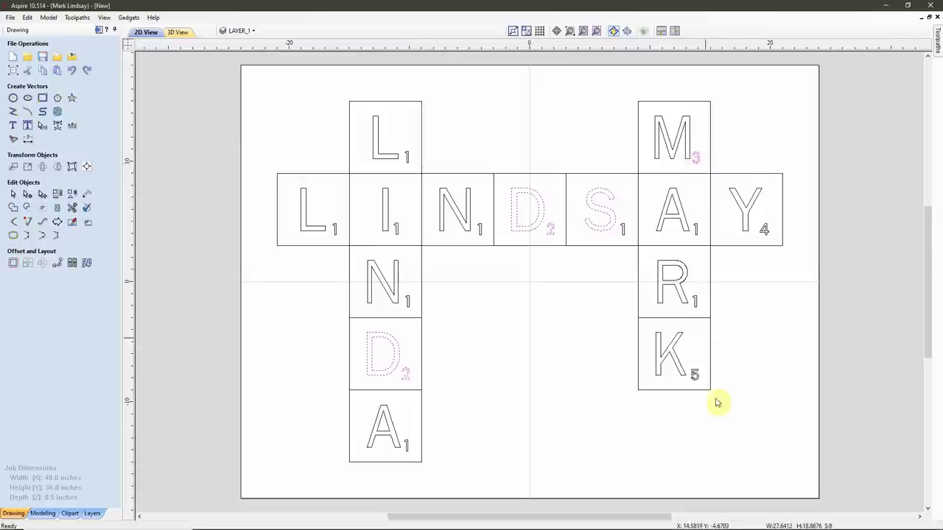
{"action": "left_click_drag", "start_coordinate": [705, 366], "coordinate": [695, 383]}
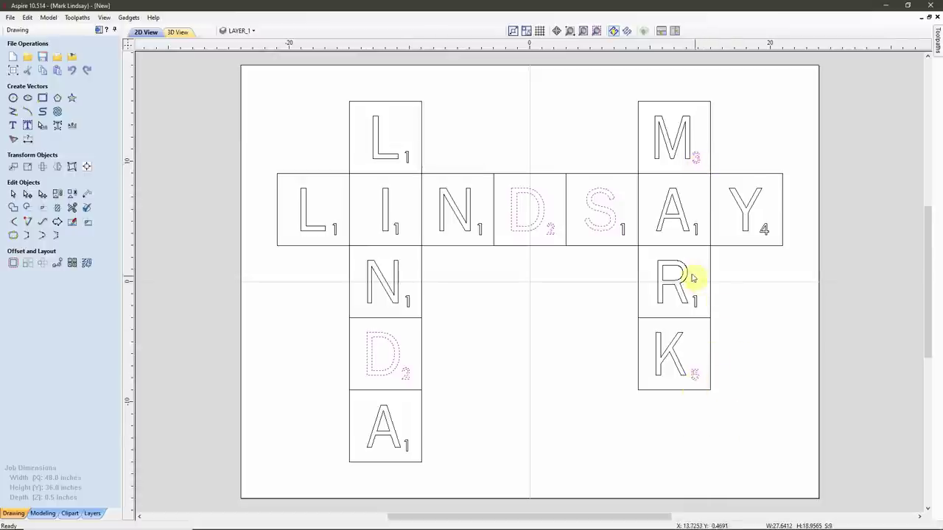
{"action": "left_click_drag", "start_coordinate": [693, 261], "coordinate": [673, 281]}
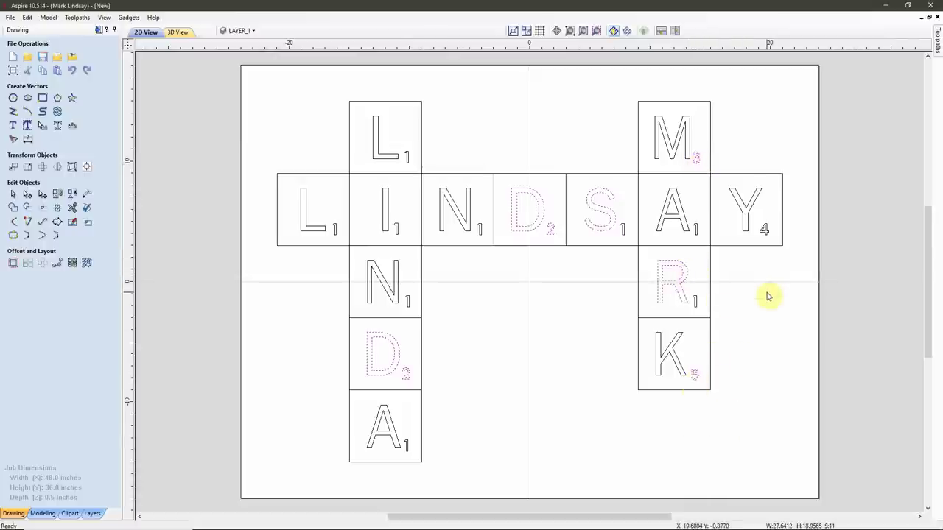
{"action": "left_click", "coordinate": [44, 223]}
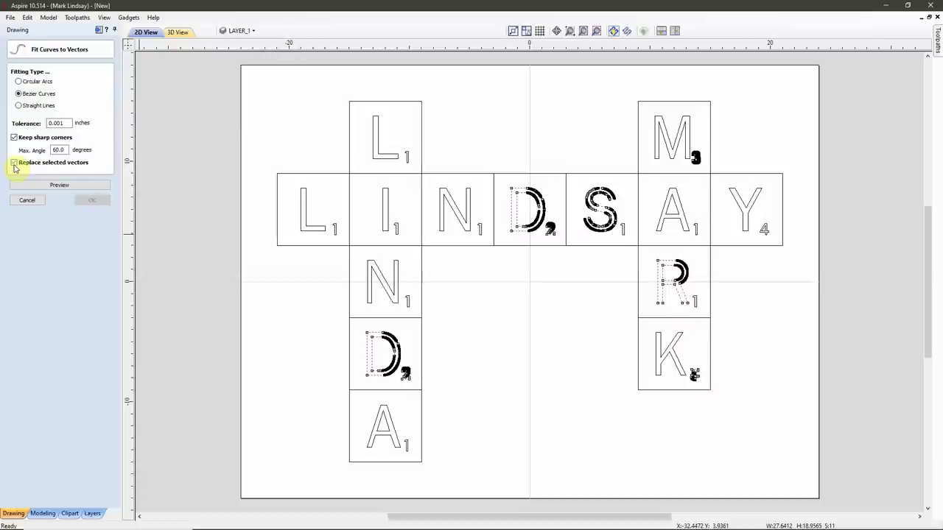
{"action": "left_click", "coordinate": [59, 185]}
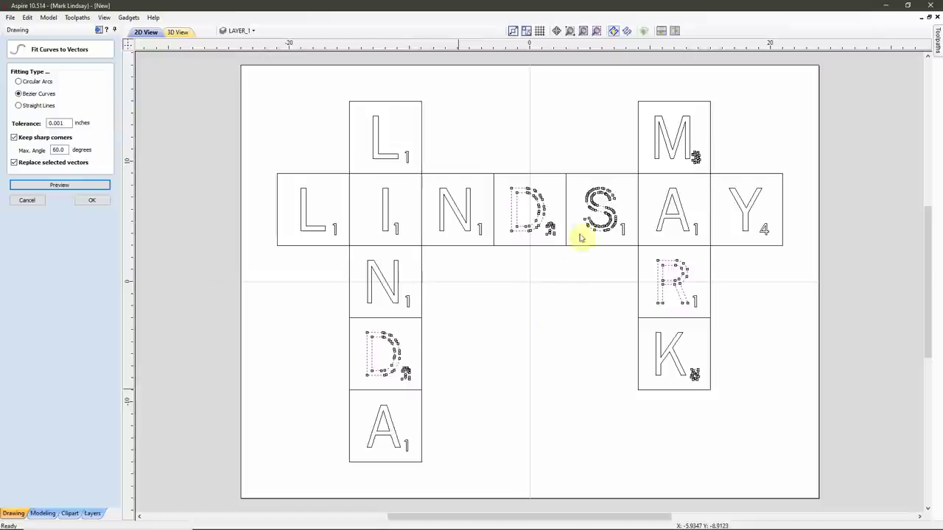
Examine the fitted curve points on the S and on the 3 of the M tile.
{"action": "scroll", "coordinate": [601, 193], "scroll_direction": "up", "scroll_amount": 3}
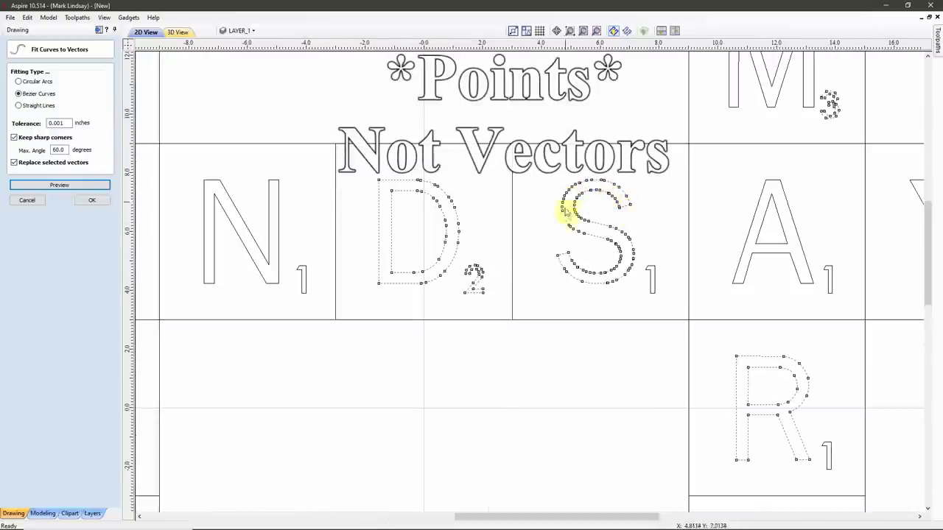
{"action": "scroll", "coordinate": [616, 221], "scroll_direction": "up", "scroll_amount": 3}
{"action": "scroll", "coordinate": [616, 221], "scroll_direction": "up", "scroll_amount": 1}
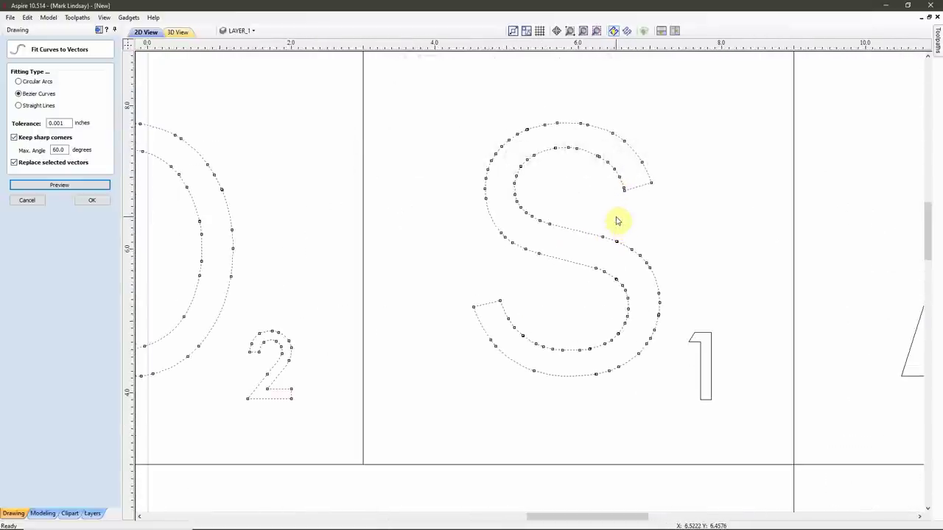
{"action": "scroll", "coordinate": [615, 218], "scroll_direction": "down", "scroll_amount": 5}
{"action": "scroll", "coordinate": [608, 215], "scroll_direction": "down", "scroll_amount": 2}
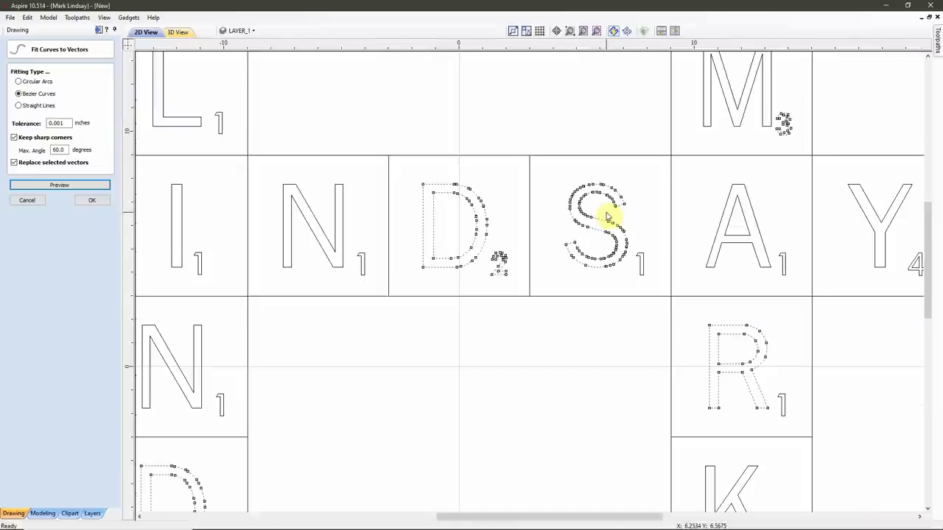
{"action": "scroll", "coordinate": [759, 149], "scroll_direction": "up", "scroll_amount": 2}
{"action": "scroll", "coordinate": [759, 150], "scroll_direction": "up", "scroll_amount": 4}
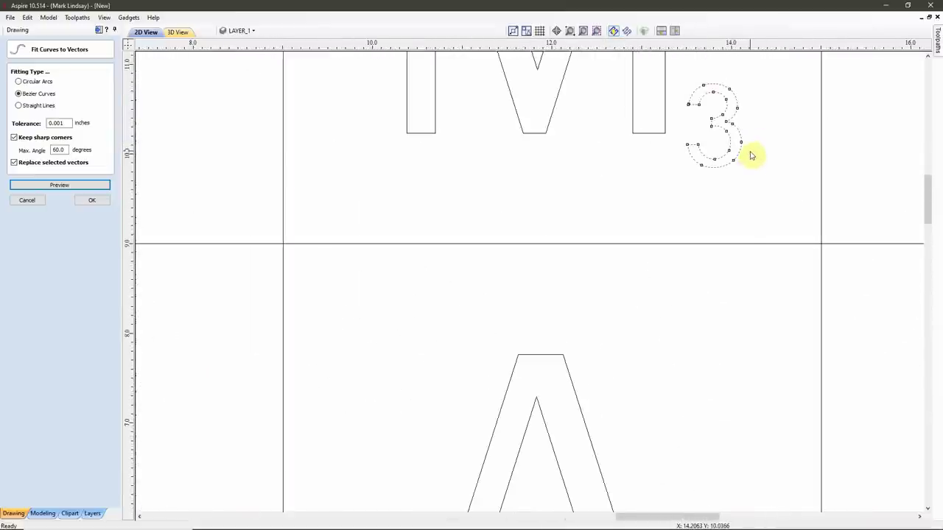
{"action": "scroll", "coordinate": [711, 139], "scroll_direction": "down", "scroll_amount": 4}
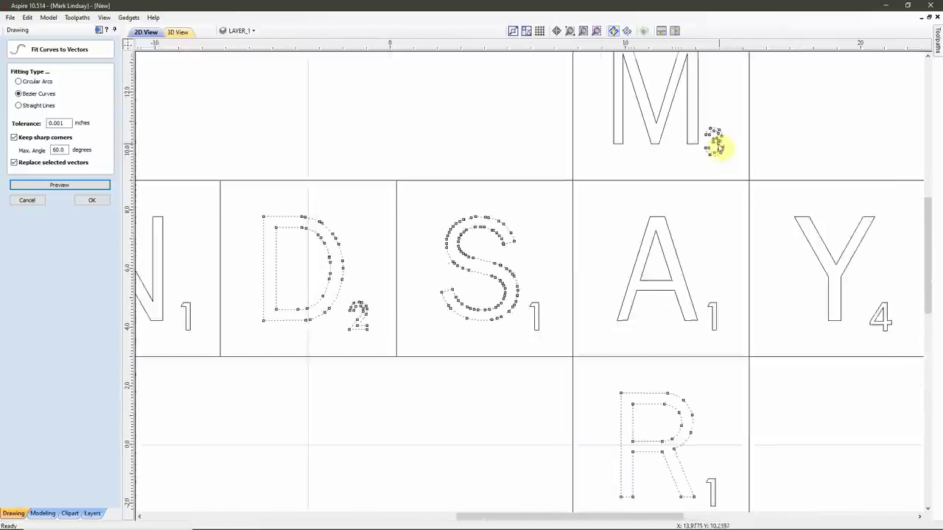
Check the fitted points on the K tile's 5 and the lower D with its 2, and accept the Bezier curve fit.
{"action": "scroll", "coordinate": [716, 146], "scroll_direction": "down", "scroll_amount": 2}
{"action": "scroll", "coordinate": [729, 439], "scroll_direction": "up", "scroll_amount": 7}
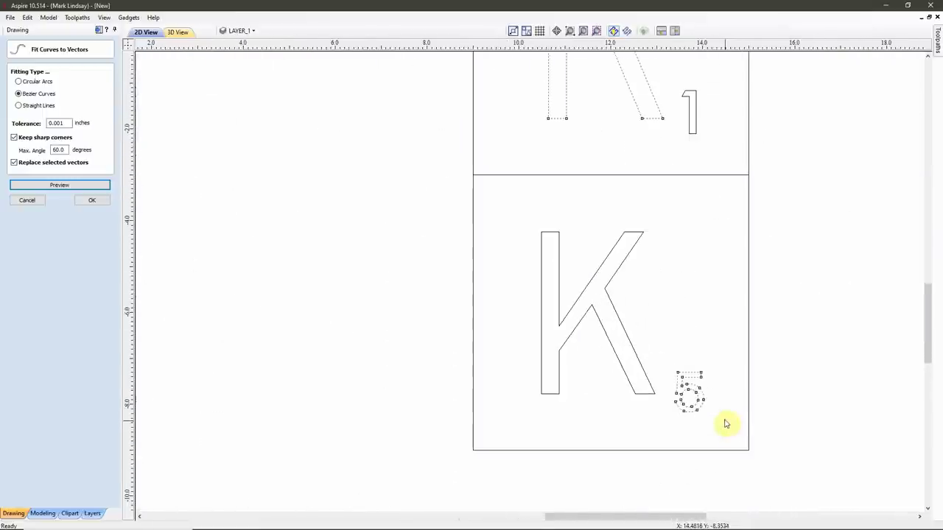
{"action": "scroll", "coordinate": [764, 368], "scroll_direction": "down", "scroll_amount": 2}
{"action": "scroll", "coordinate": [764, 368], "scroll_direction": "down", "scroll_amount": 4}
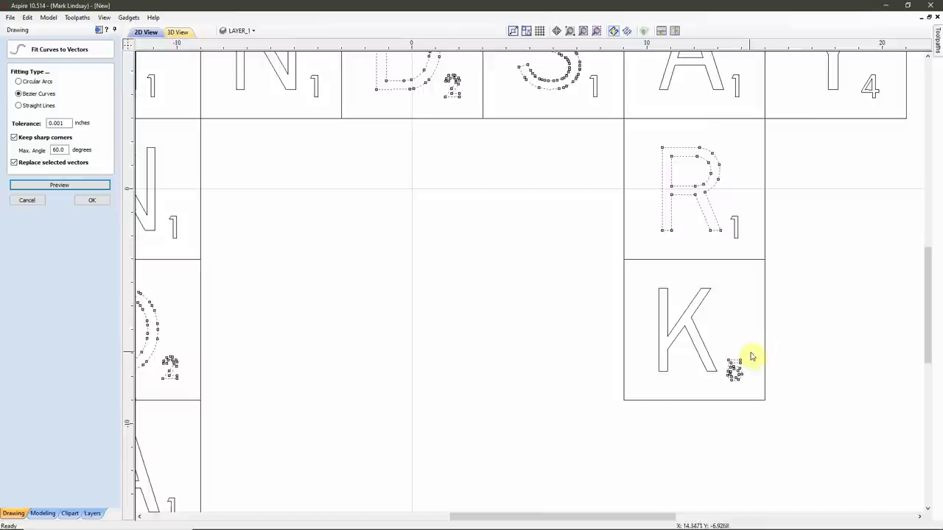
{"action": "scroll", "coordinate": [355, 362], "scroll_direction": "up", "scroll_amount": 4}
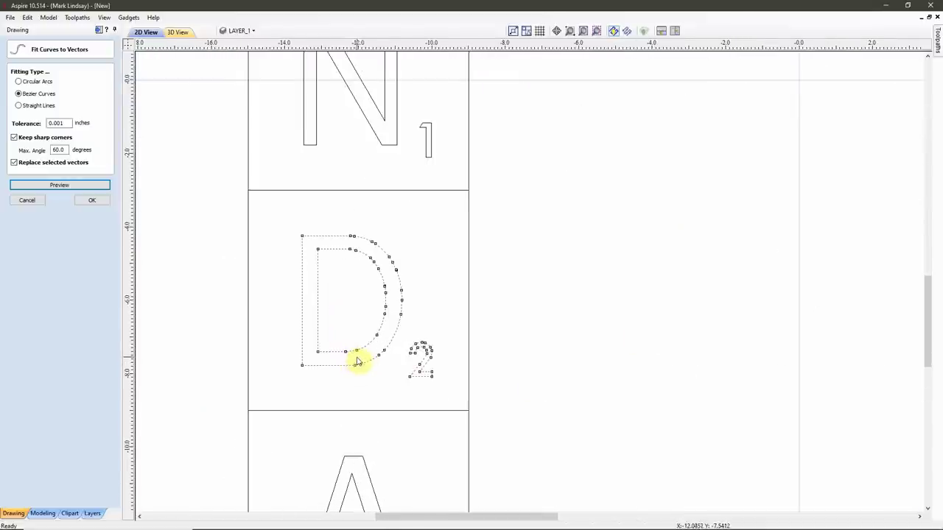
{"action": "scroll", "coordinate": [567, 316], "scroll_direction": "down", "scroll_amount": 4}
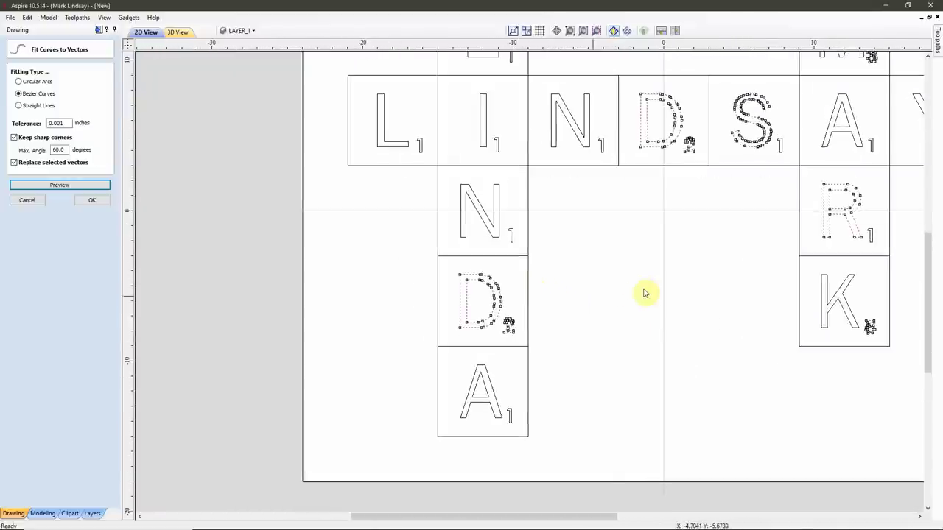
{"action": "scroll", "coordinate": [464, 318], "scroll_direction": "down", "scroll_amount": 2}
{"action": "scroll", "coordinate": [602, 301], "scroll_direction": "down", "scroll_amount": 1}
{"action": "scroll", "coordinate": [668, 276], "scroll_direction": "up", "scroll_amount": 1}
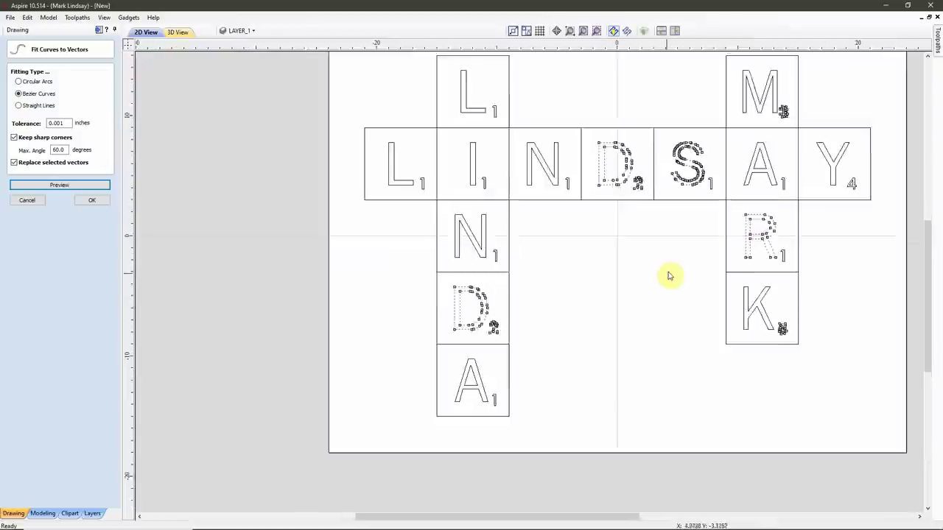
{"action": "left_click", "coordinate": [92, 201]}
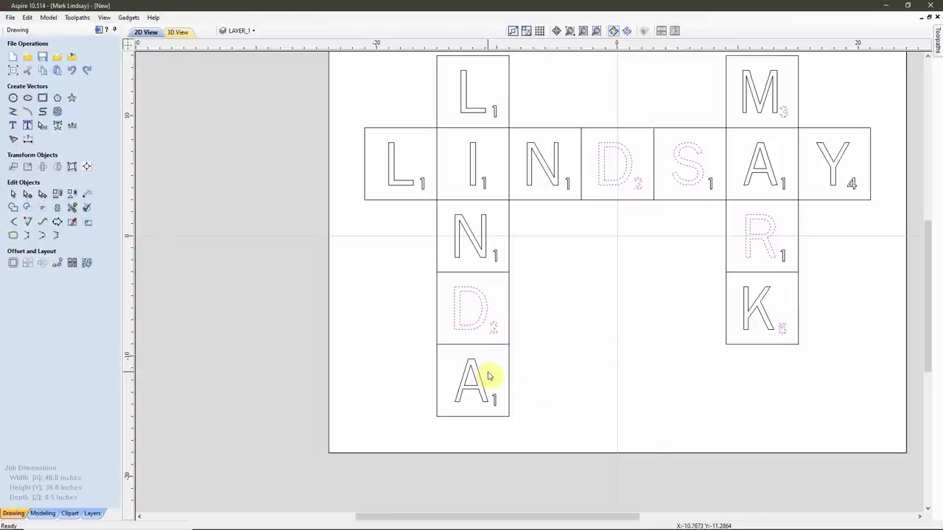
Add the remaining letters and numbers to the selection, leaving out the square tile borders, and group all the characters.
{"action": "left_click", "coordinate": [471, 410], "text": "shift"}
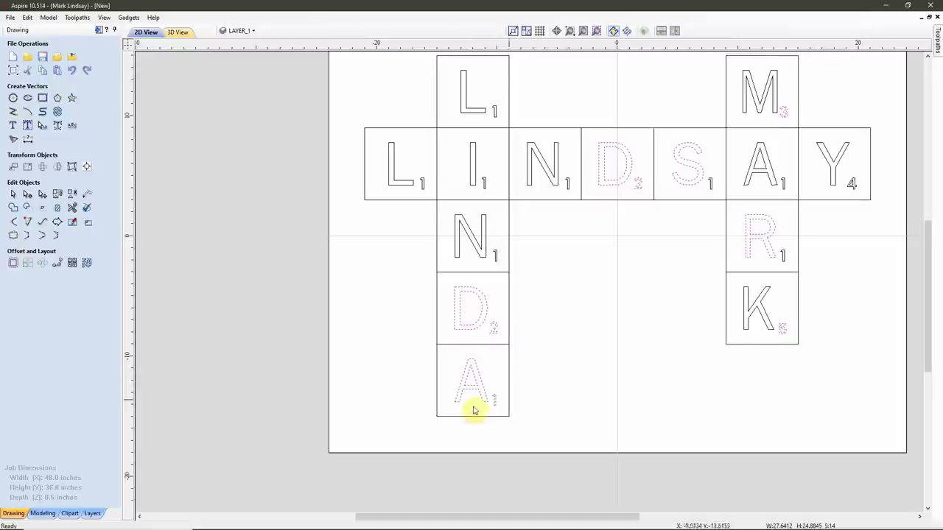
{"action": "left_click", "coordinate": [494, 253], "text": "shift"}
{"action": "left_click", "coordinate": [470, 188], "text": "shift"}
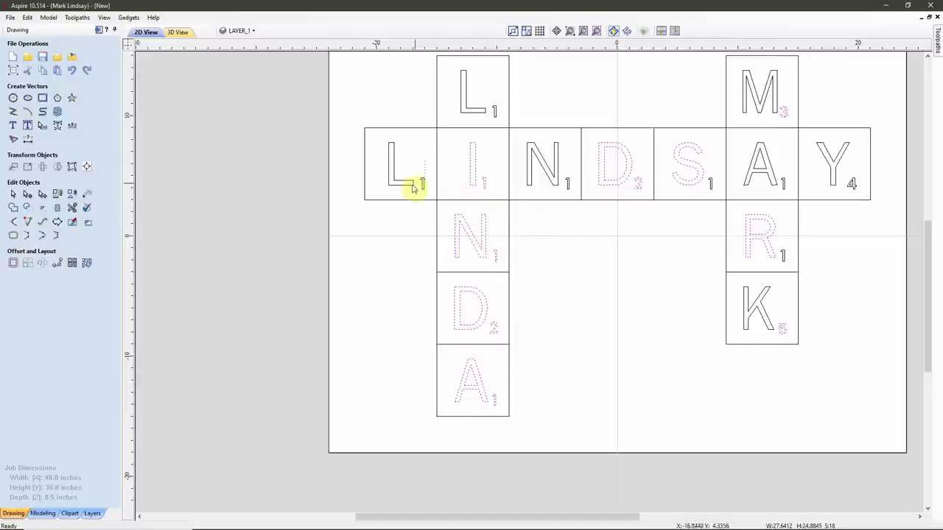
{"action": "left_click", "coordinate": [414, 185], "text": "shift"}
{"action": "left_click", "coordinate": [486, 120], "text": "shift"}
{"action": "left_click", "coordinate": [553, 185], "text": "shift"}
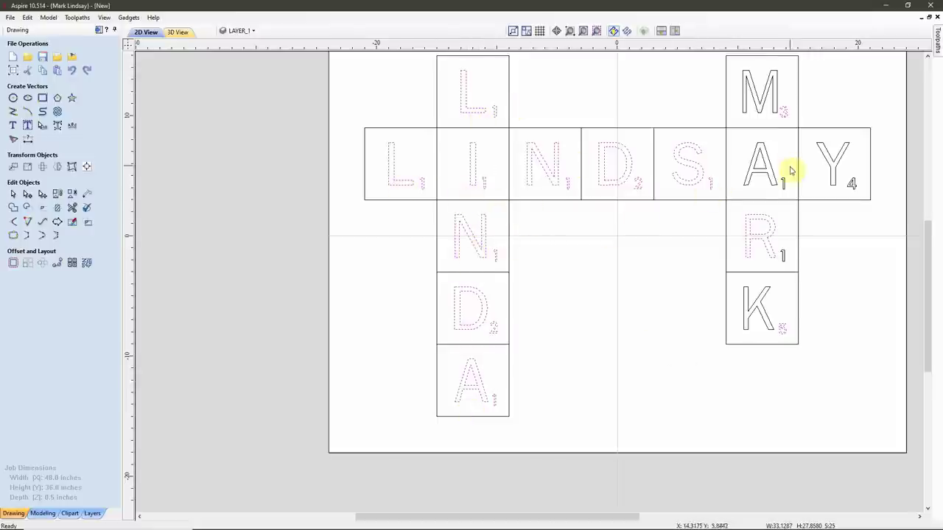
{"action": "left_click", "coordinate": [754, 188], "text": "shift"}
{"action": "left_click", "coordinate": [785, 86], "text": "shift"}
{"action": "left_click", "coordinate": [847, 177], "text": "shift"}
{"action": "left_click", "coordinate": [783, 257], "text": "shift"}
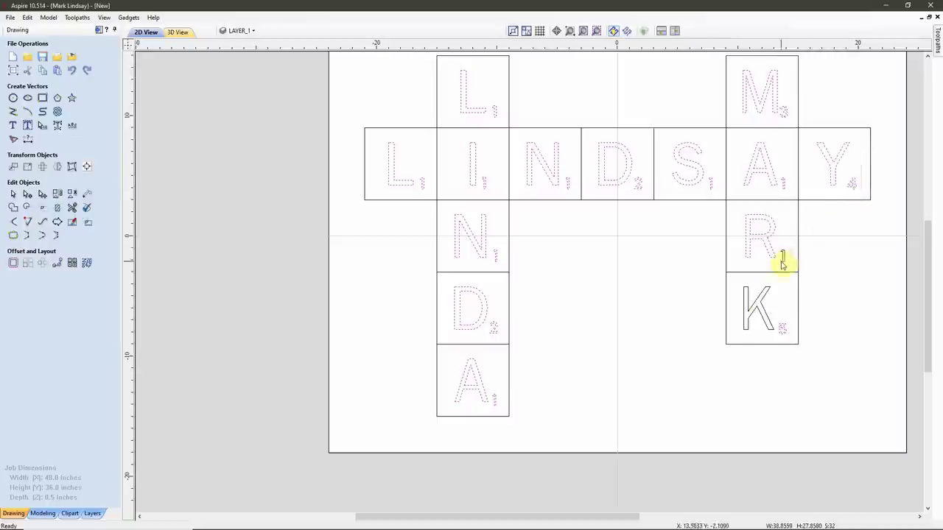
{"action": "left_click", "coordinate": [753, 335], "text": "shift"}
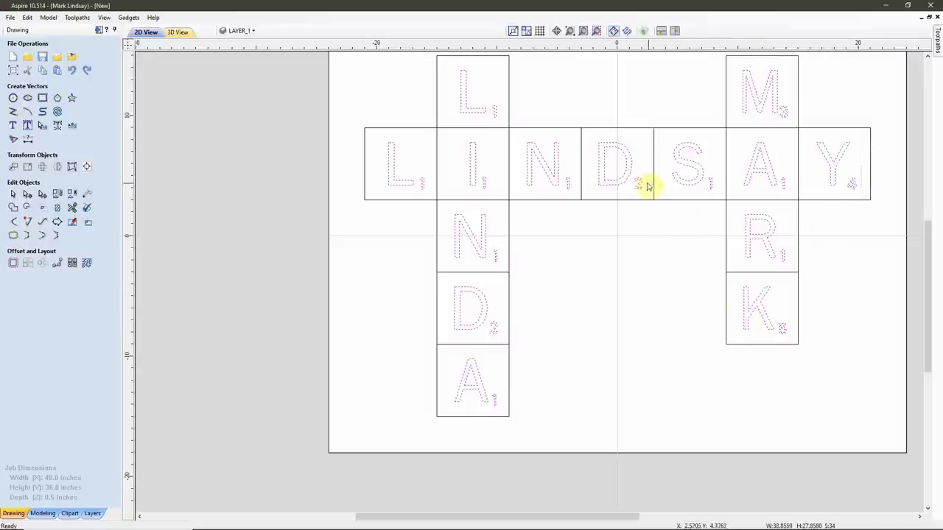
{"action": "right_click", "coordinate": [624, 182]}
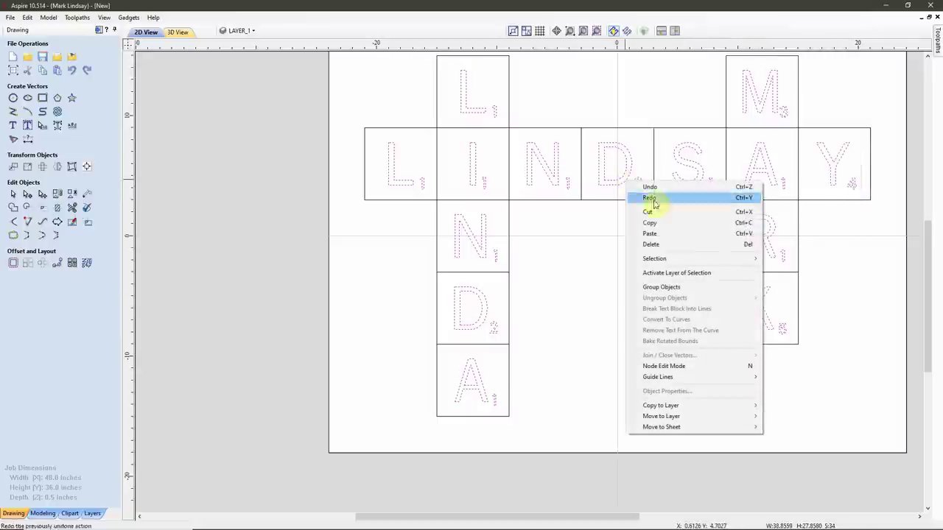
{"action": "left_click", "coordinate": [663, 287]}
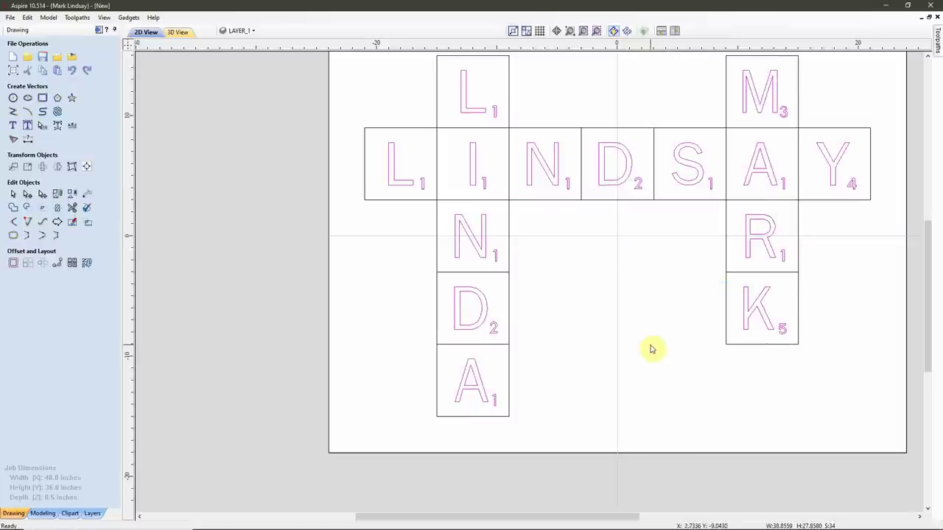
Select only the square tile borders without the character group and copy them to a new layer named Profile Outline.
{"action": "scroll", "coordinate": [390, 283], "scroll_direction": "down", "scroll_amount": 1}
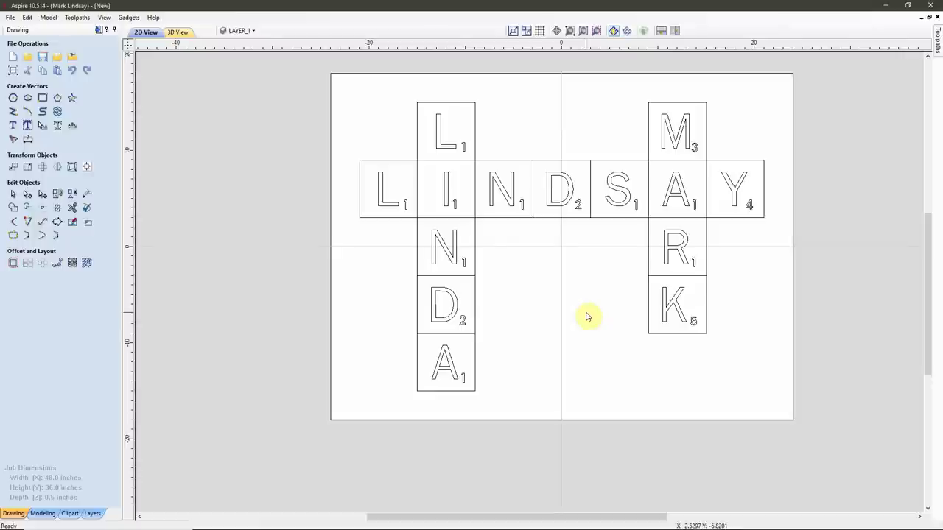
{"action": "key", "text": "ctrl+a"}
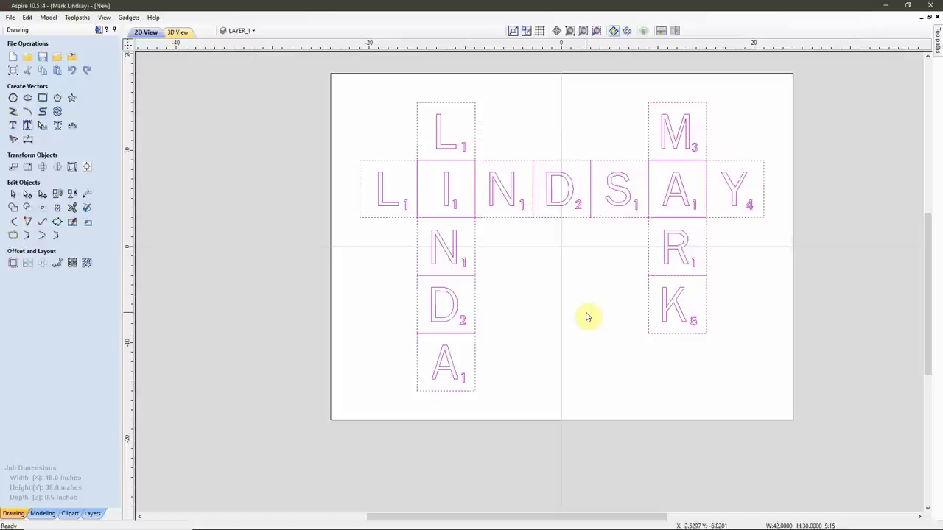
{"action": "left_click", "coordinate": [568, 206], "text": "shift"}
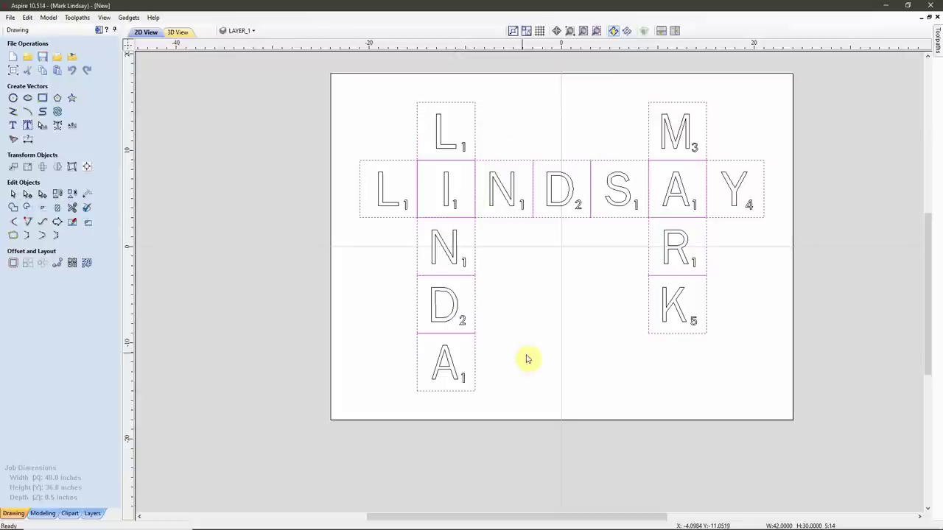
{"action": "right_click", "coordinate": [534, 219]}
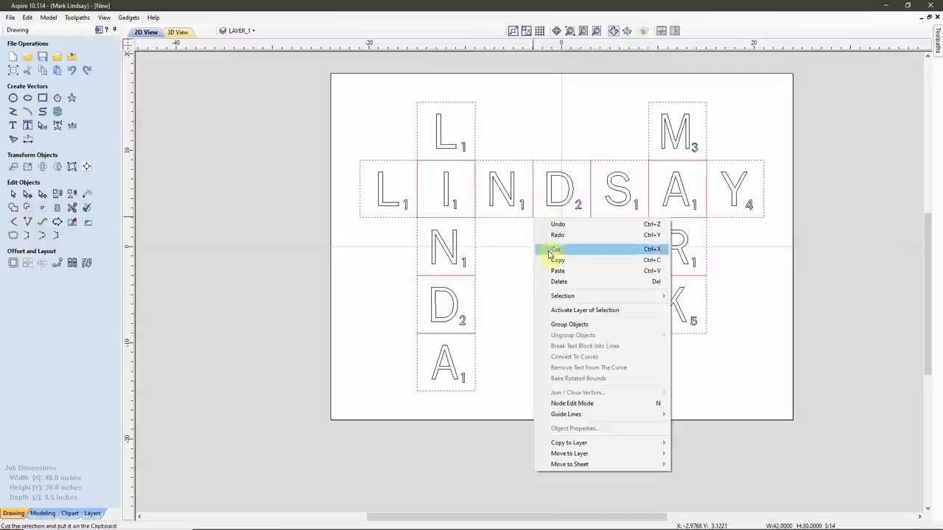
{"action": "mouse_move", "coordinate": [613, 447]}
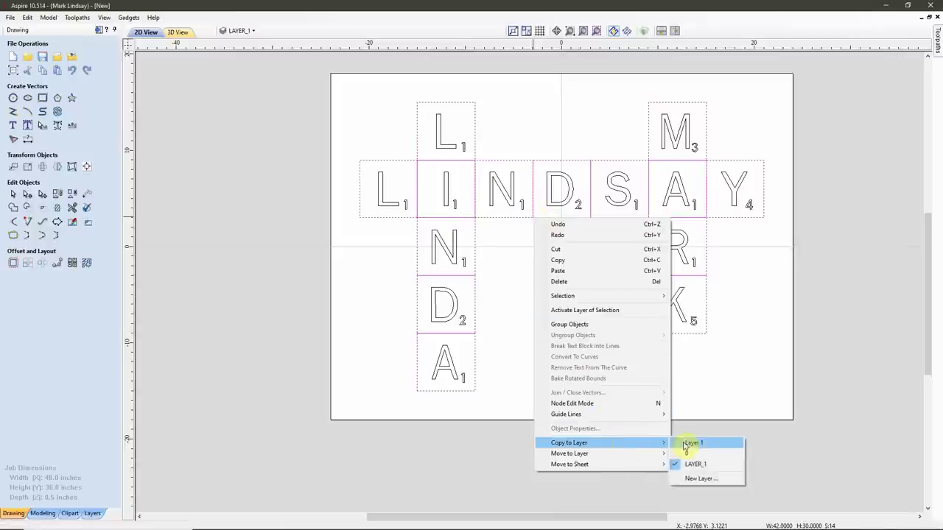
{"action": "left_click", "coordinate": [712, 483]}
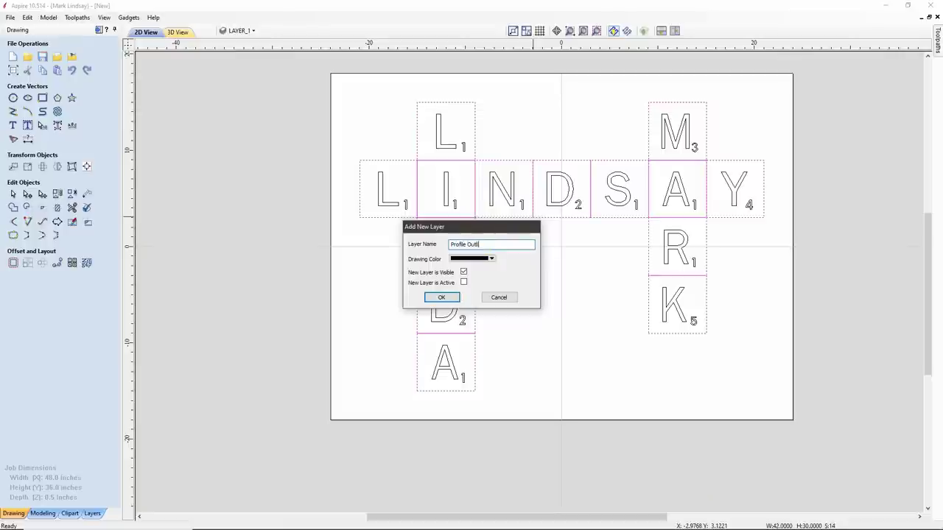
{"action": "left_click", "coordinate": [442, 298]}
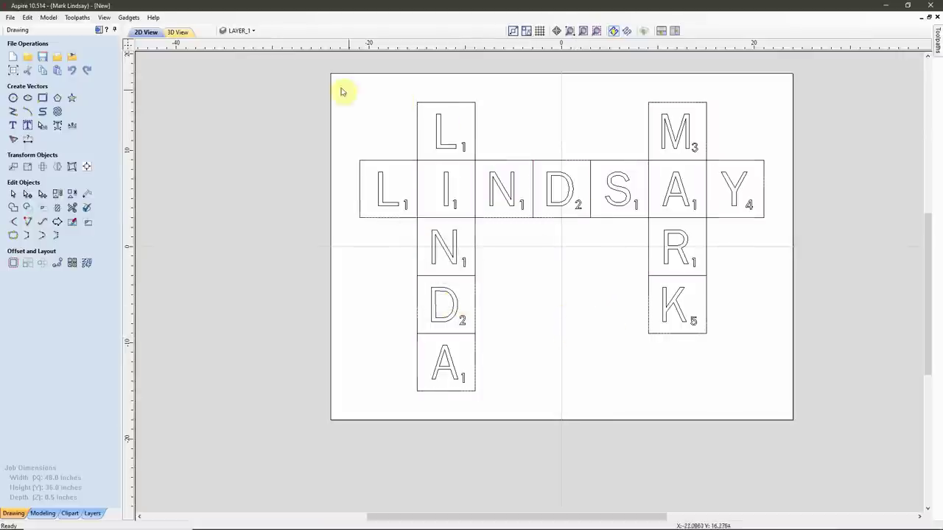
Make Profile Outline the active layer and hide Layer 1, 0 and LAYER_1.
{"action": "left_click", "coordinate": [255, 31]}
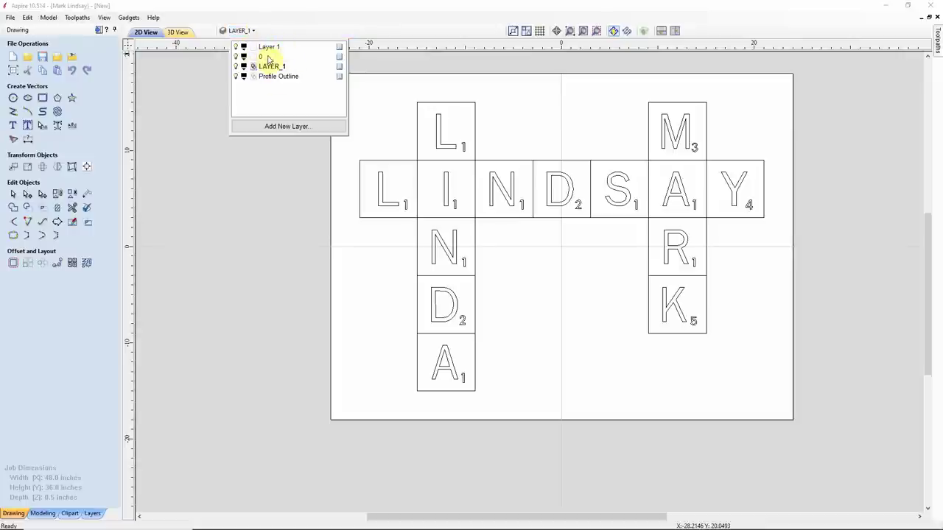
{"action": "left_click", "coordinate": [276, 76]}
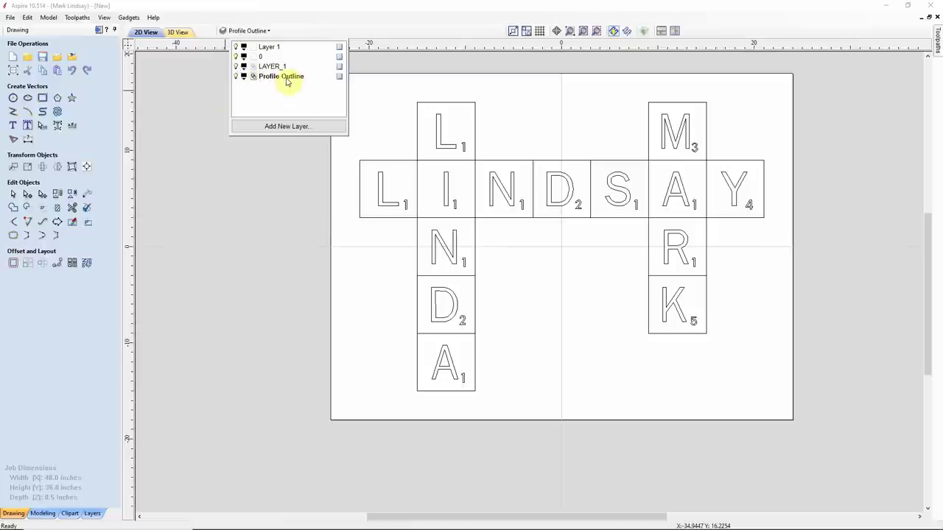
{"action": "left_click", "coordinate": [237, 66]}
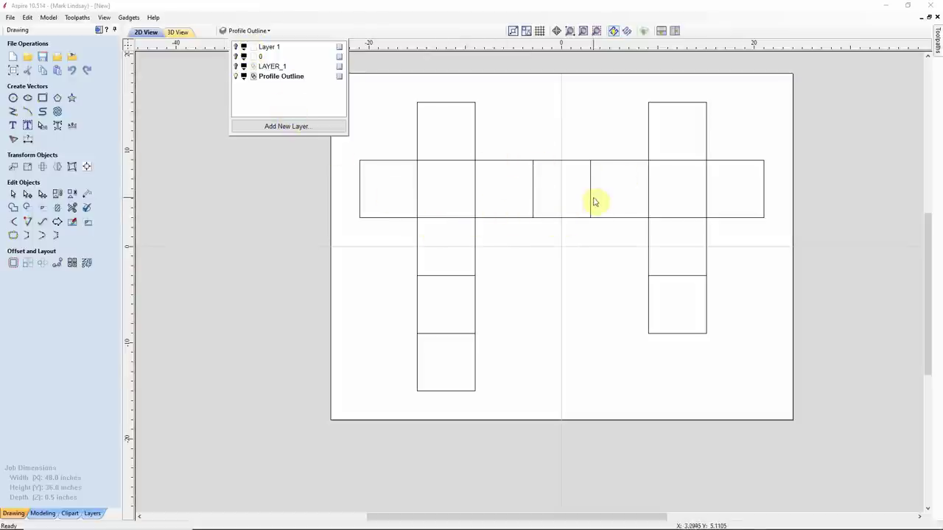
{"action": "left_click", "coordinate": [519, 123]}
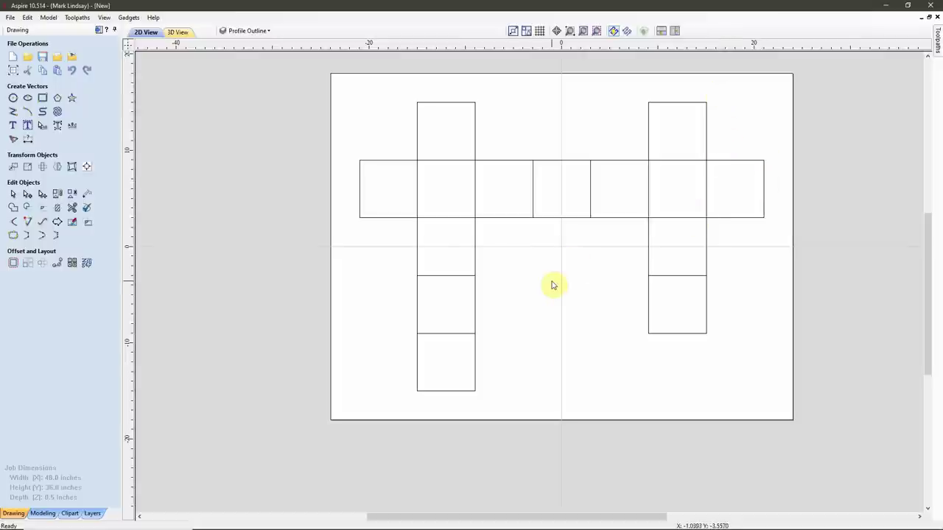
Trim away the interior tile edges along the left vertical column and its crossing with the horizontal row.
{"action": "left_click", "coordinate": [71, 210]}
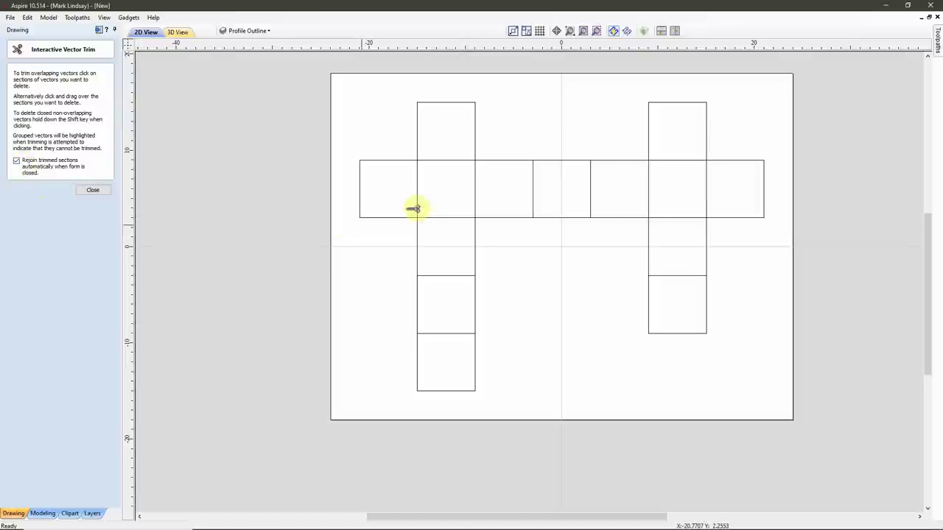
{"action": "scroll", "coordinate": [406, 184], "scroll_direction": "up", "scroll_amount": 3}
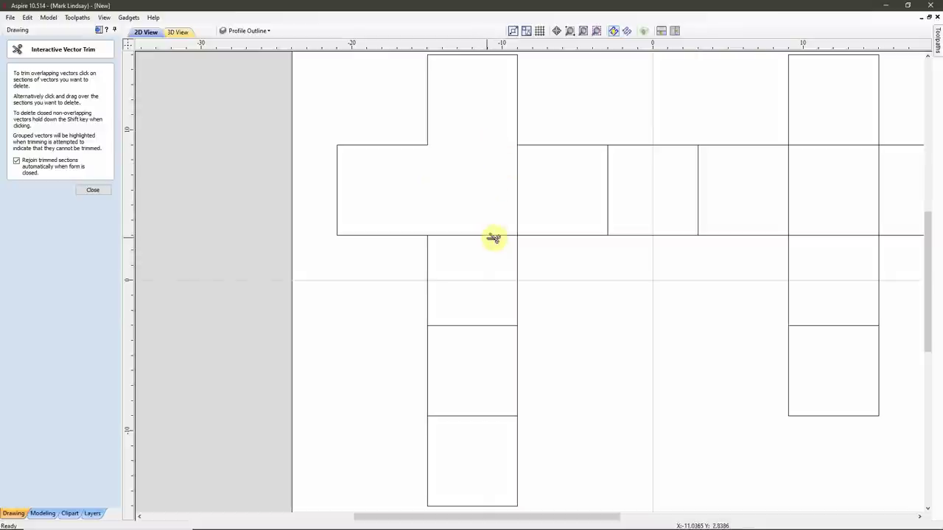
{"action": "left_click", "coordinate": [518, 198]}
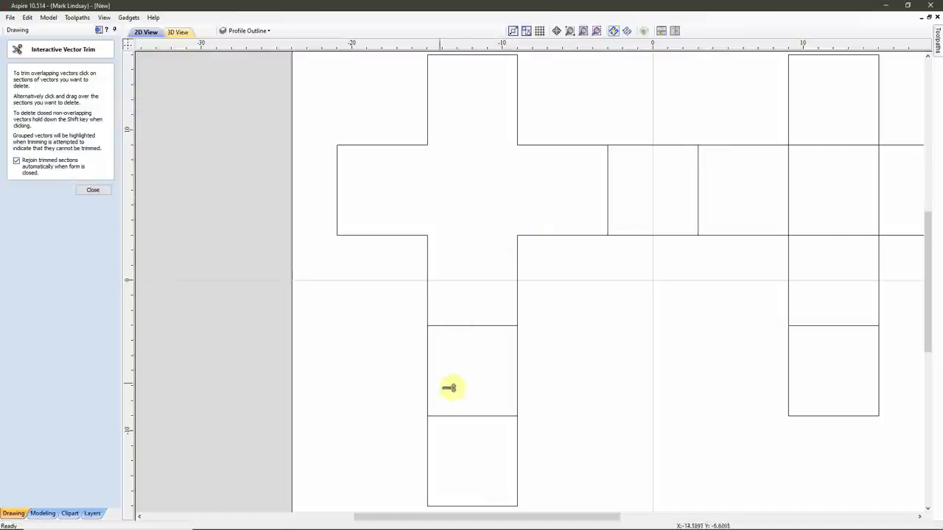
{"action": "left_click", "coordinate": [480, 326]}
{"action": "left_click", "coordinate": [481, 417]}
Trim away the remaining interior tile edges in the horizontal row and the right vertical column to leave a single outer outline.
{"action": "left_click", "coordinate": [609, 207]}
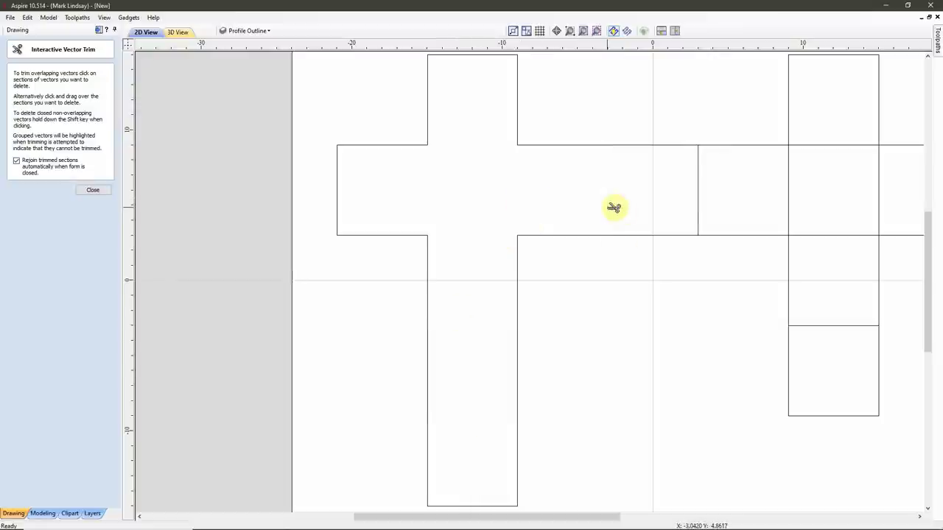
{"action": "left_click", "coordinate": [699, 201]}
{"action": "left_click", "coordinate": [790, 174]}
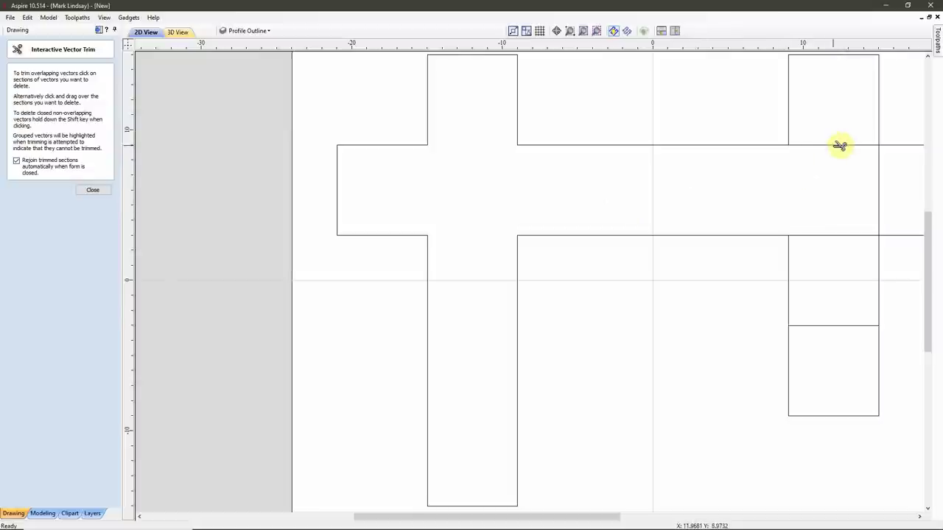
{"action": "left_click", "coordinate": [846, 236]}
{"action": "left_click", "coordinate": [838, 326]}
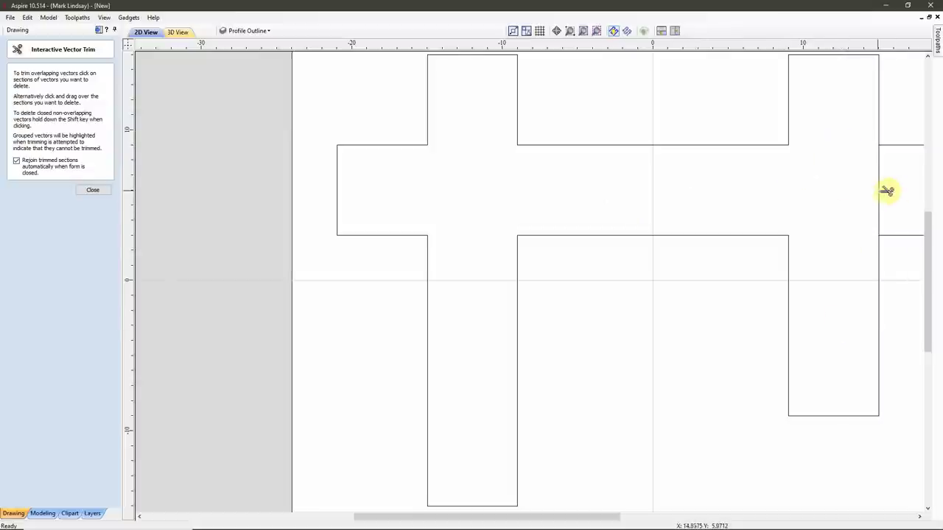
{"action": "left_click", "coordinate": [880, 191]}
{"action": "scroll", "coordinate": [603, 254], "scroll_direction": "down", "scroll_amount": 2}
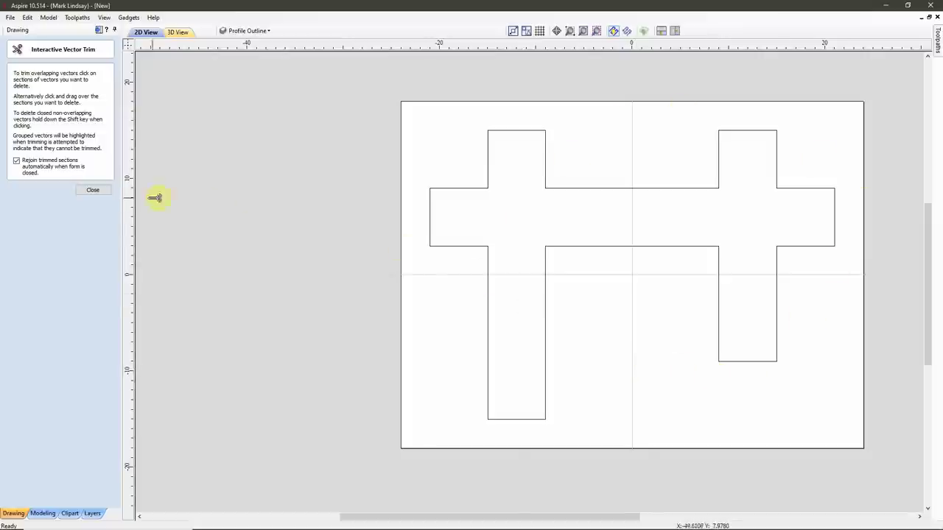
{"action": "left_click", "coordinate": [92, 190]}
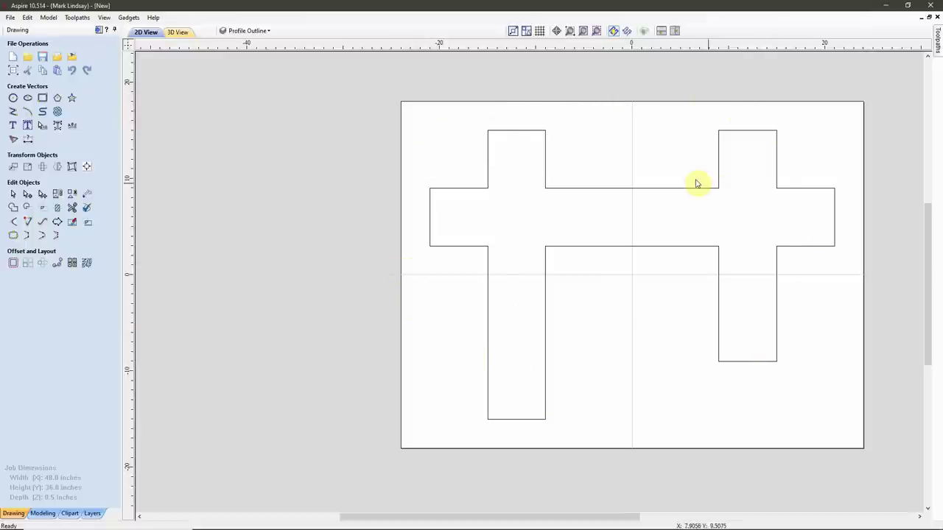
Check with Join Vectors whether the trimmed crossword outline is a closed vector.
{"action": "left_click", "coordinate": [545, 341]}
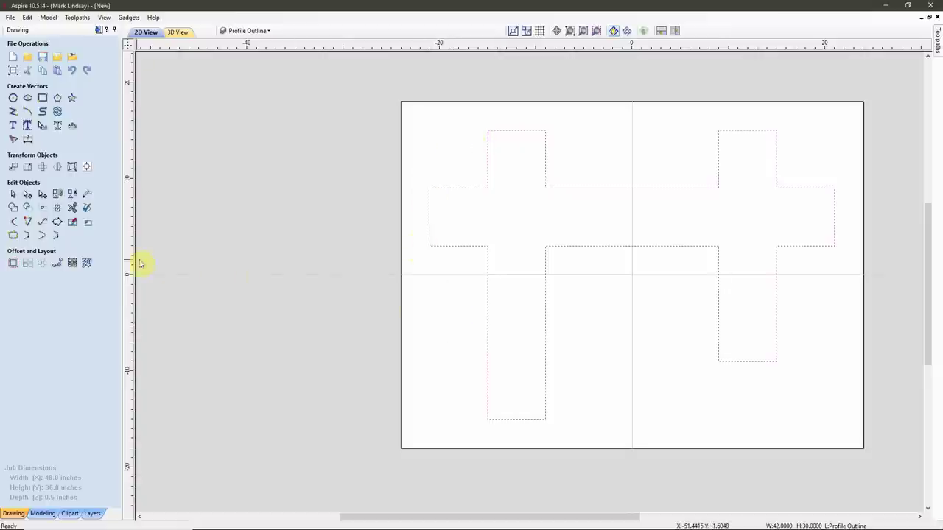
{"action": "left_click", "coordinate": [13, 237]}
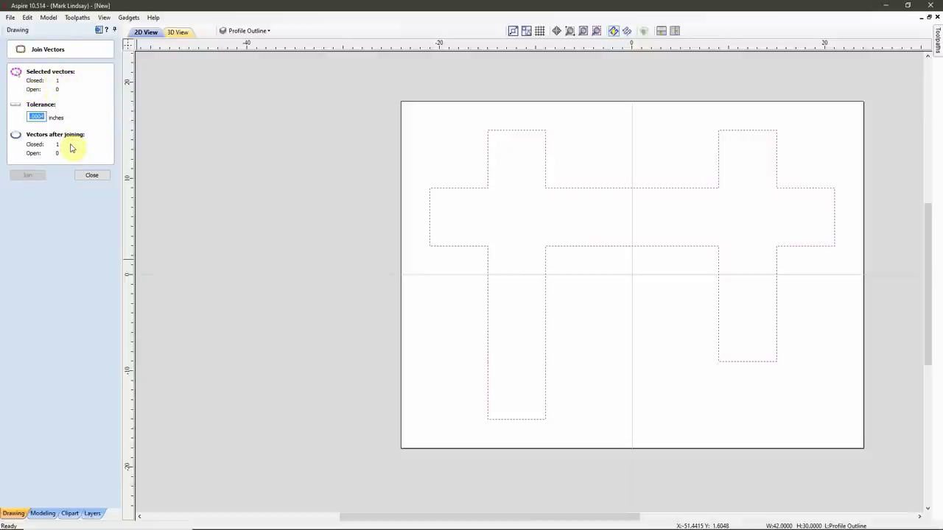
{"action": "left_click", "coordinate": [92, 175]}
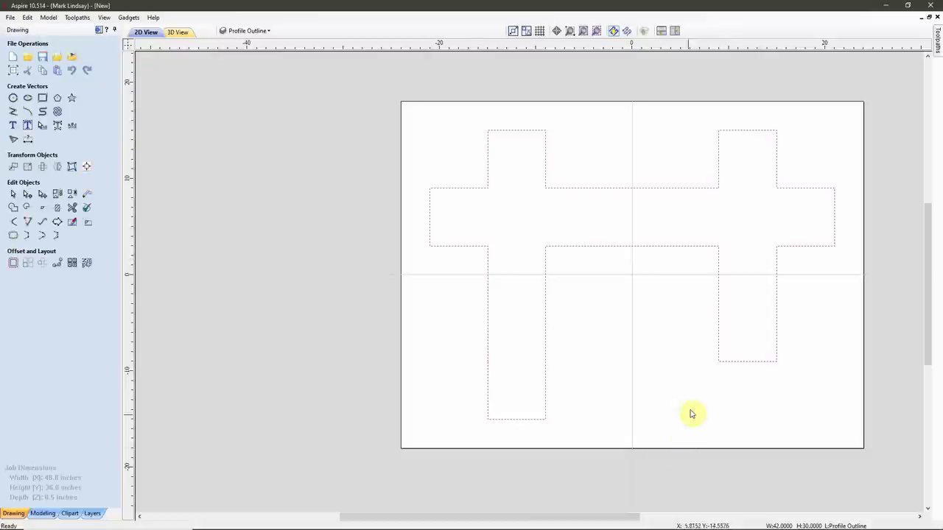
Deselect the perimeter outline and make the hidden layers Layer 1, 0 and LAYER_1 visible.
{"action": "left_click", "coordinate": [623, 353]}
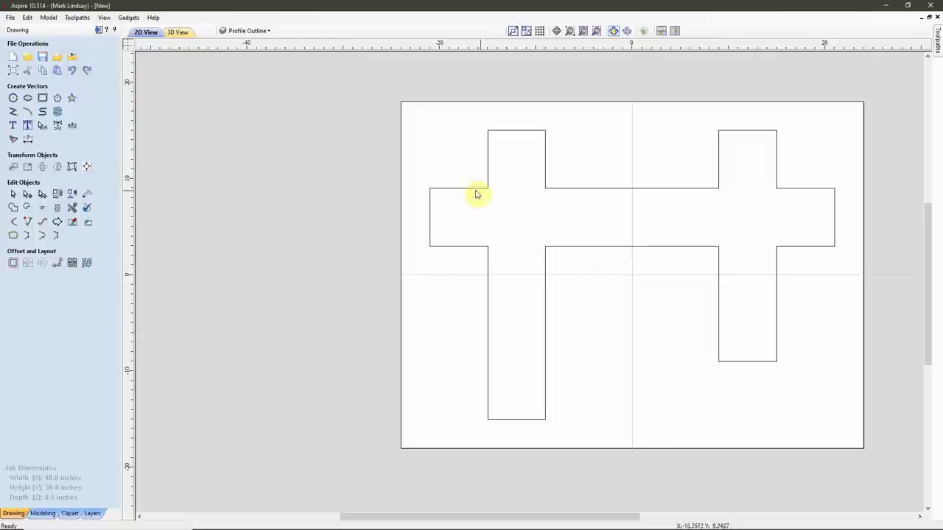
{"action": "left_click", "coordinate": [258, 31]}
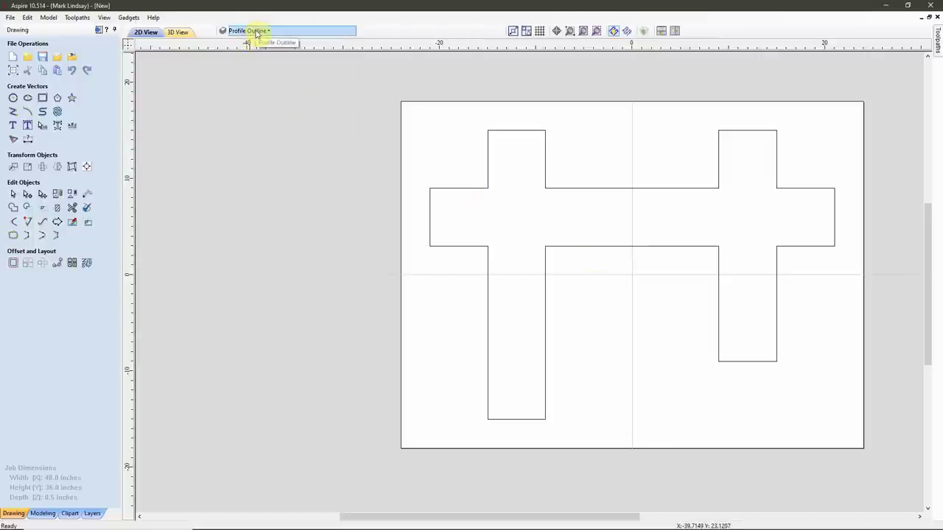
{"action": "left_click", "coordinate": [257, 32]}
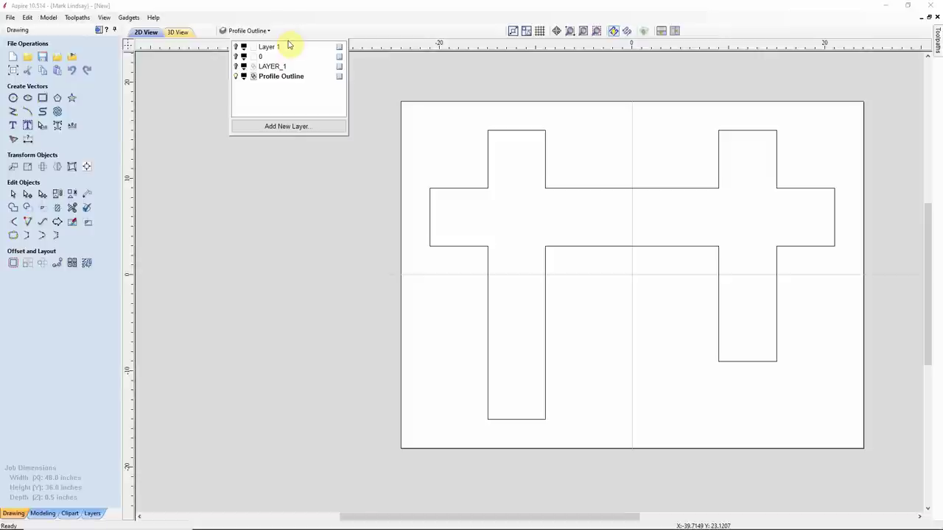
{"action": "left_click", "coordinate": [237, 66]}
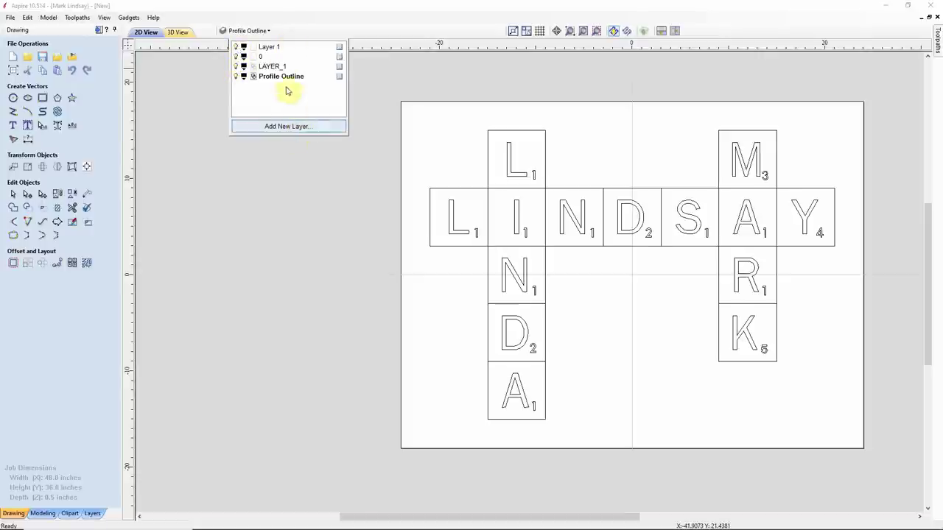
Delete the empty layer 0 from the layer list.
{"action": "left_click", "coordinate": [260, 57]}
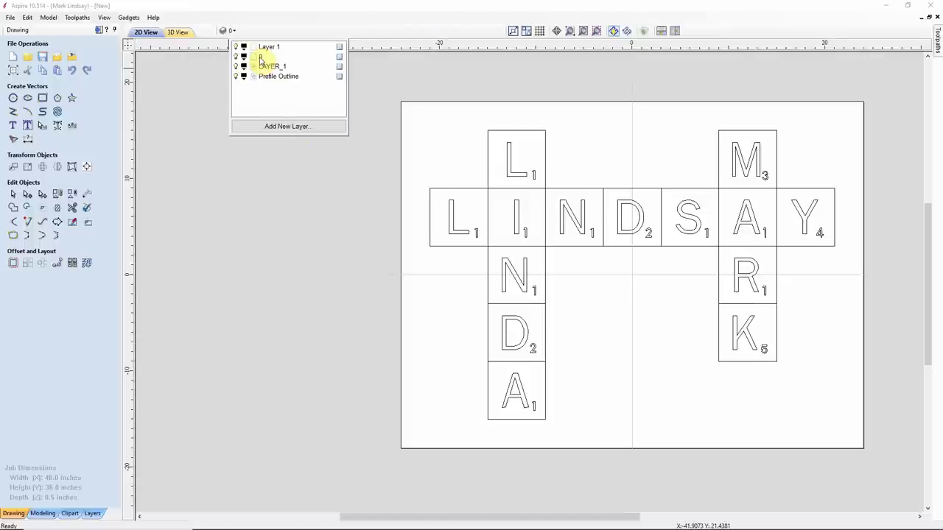
{"action": "right_click", "coordinate": [340, 58]}
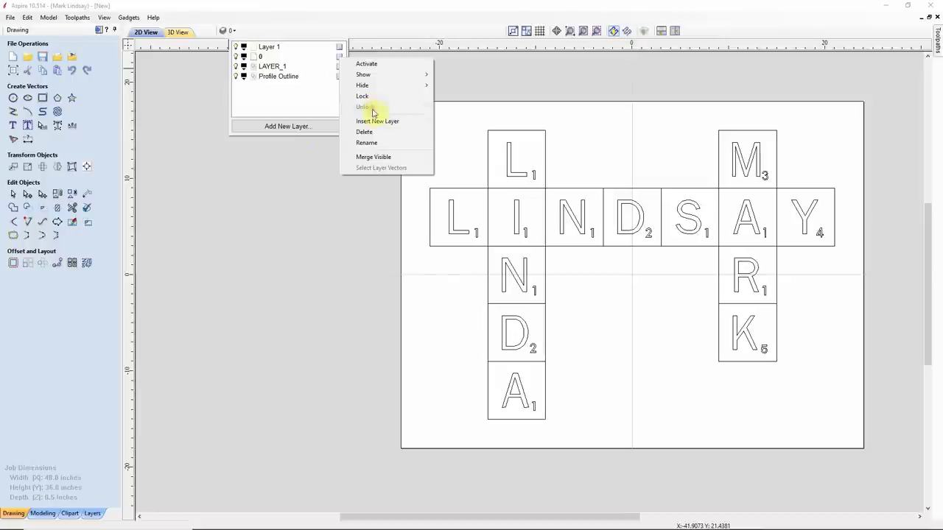
{"action": "left_click", "coordinate": [364, 131]}
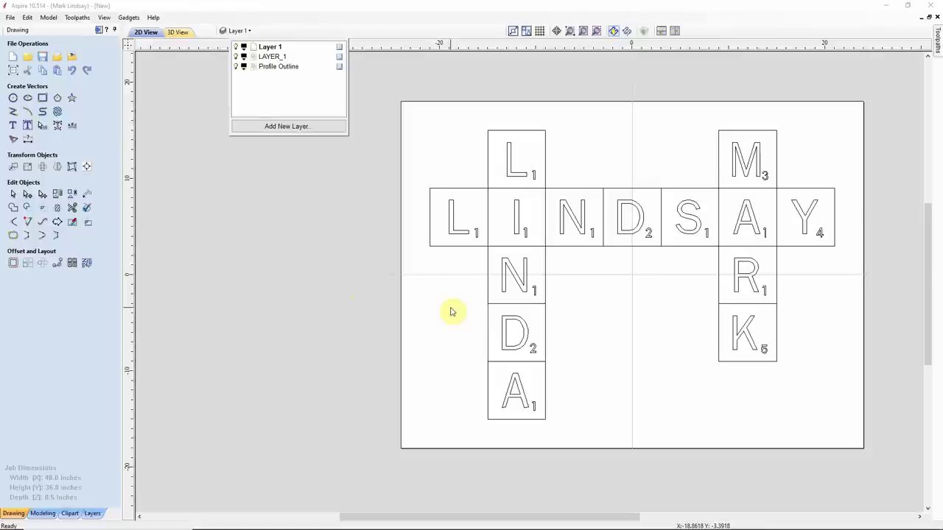
{"action": "left_click", "coordinate": [594, 156]}
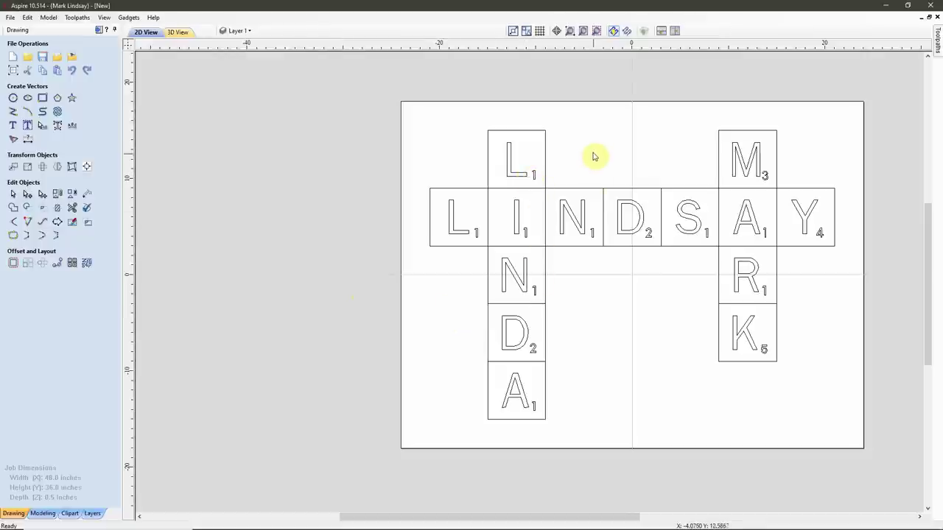
Move the grouped letters and score numbers from LAYER_1 to Layer 1.
{"action": "left_click", "coordinate": [524, 178]}
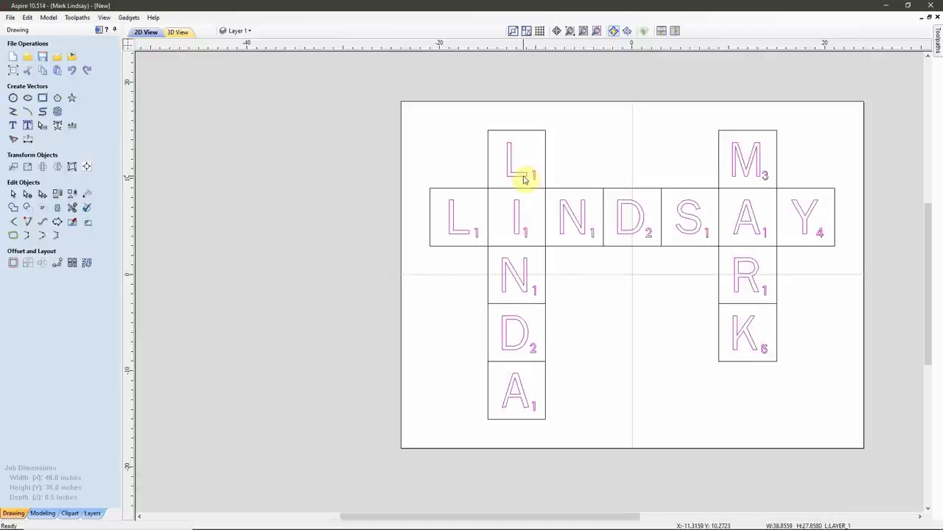
{"action": "right_click", "coordinate": [524, 178]}
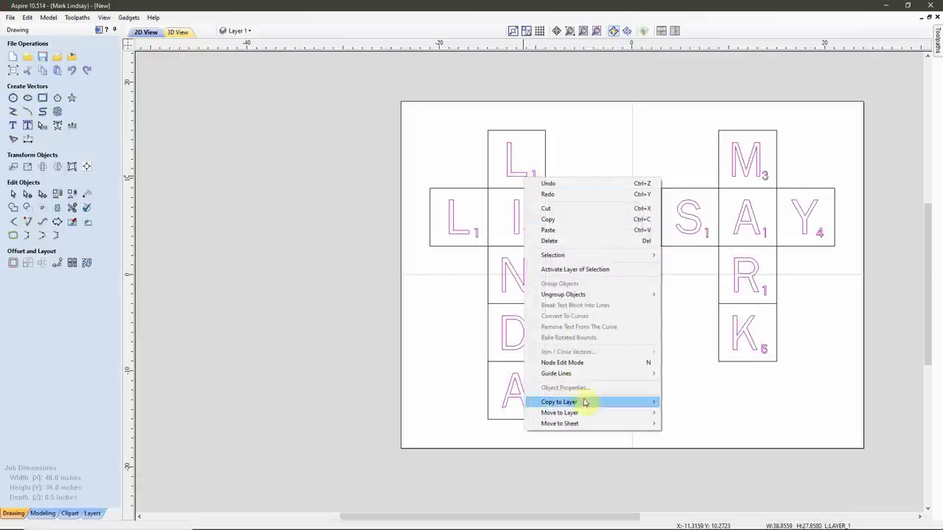
{"action": "mouse_move", "coordinate": [588, 412]}
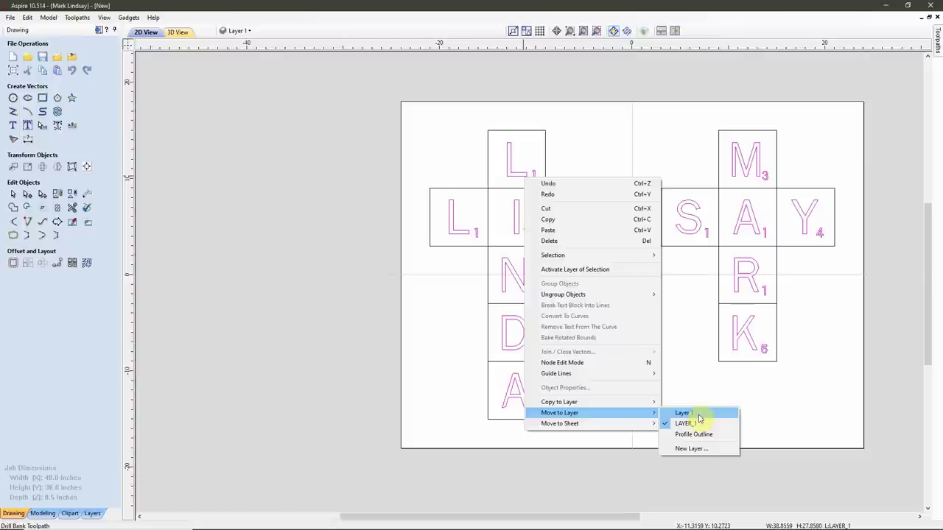
{"action": "left_click", "coordinate": [698, 418]}
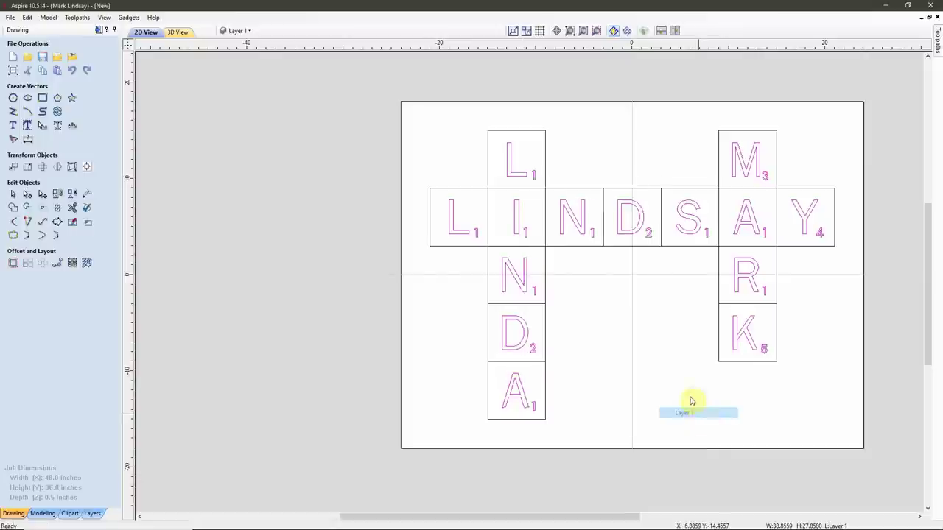
Rename Layer 1 as Text.
{"action": "left_click", "coordinate": [249, 32]}
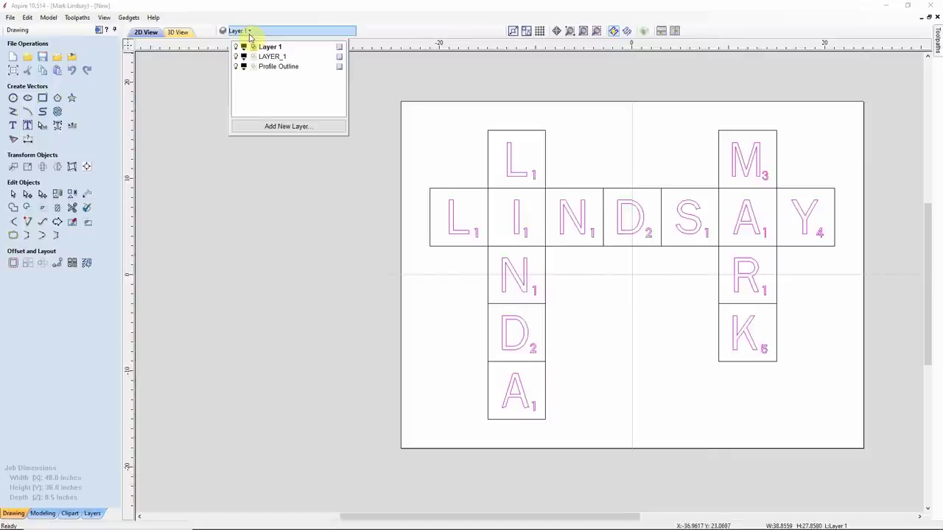
{"action": "double_click", "coordinate": [269, 47]}
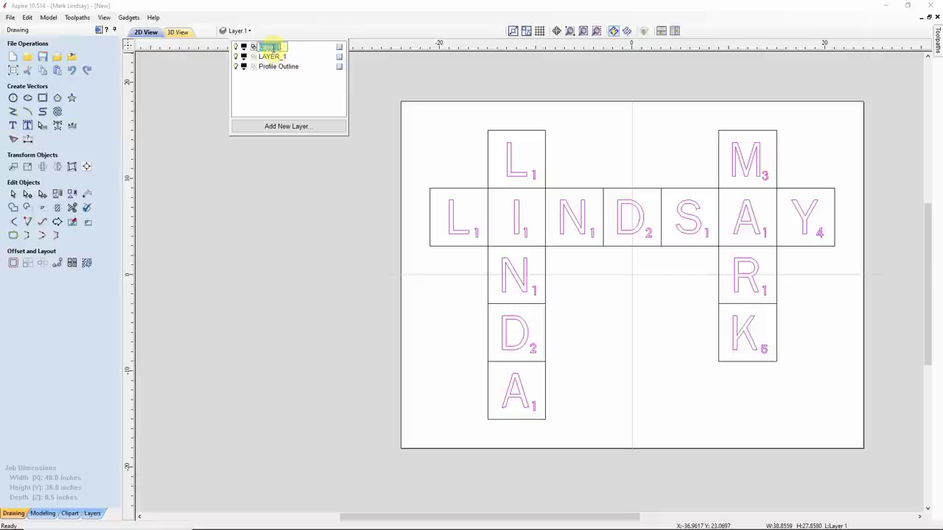
{"action": "type", "text": "Text"}
{"action": "key", "text": "Return"}
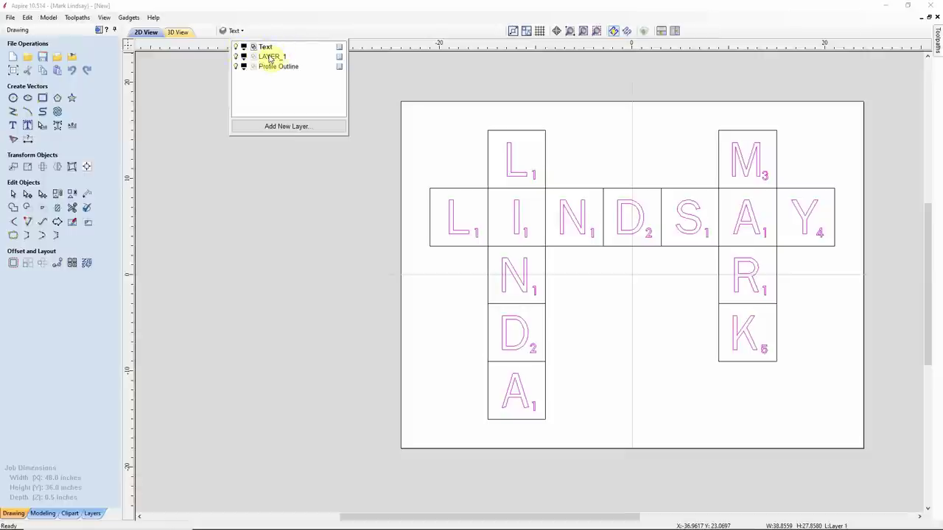
Isolate LAYER_1 by hiding the Text and Profile Outline layers, and rename it Tile Outlines.
{"action": "left_click", "coordinate": [271, 57]}
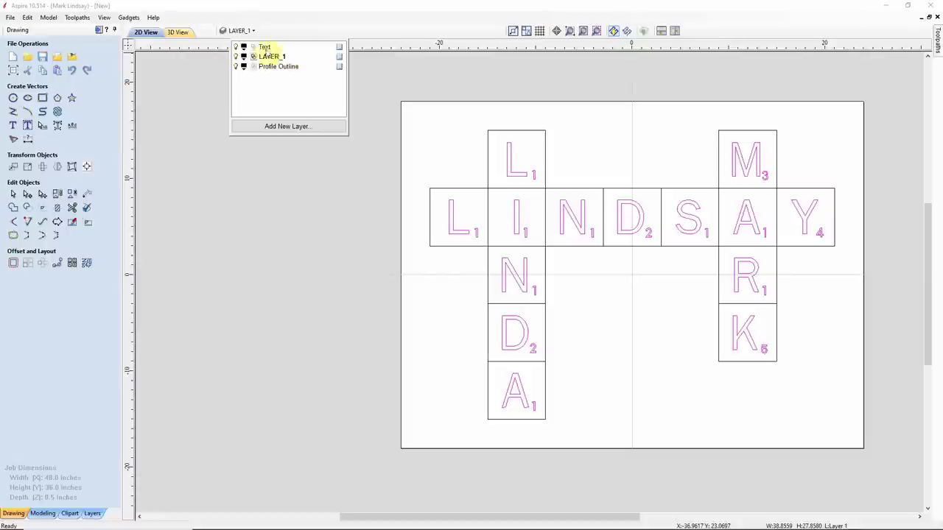
{"action": "left_click", "coordinate": [236, 47]}
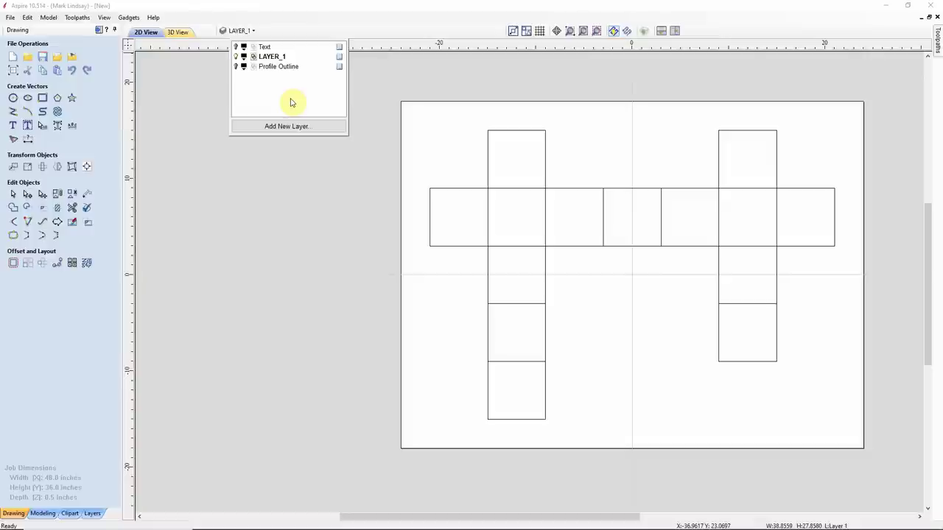
{"action": "double_click", "coordinate": [273, 57]}
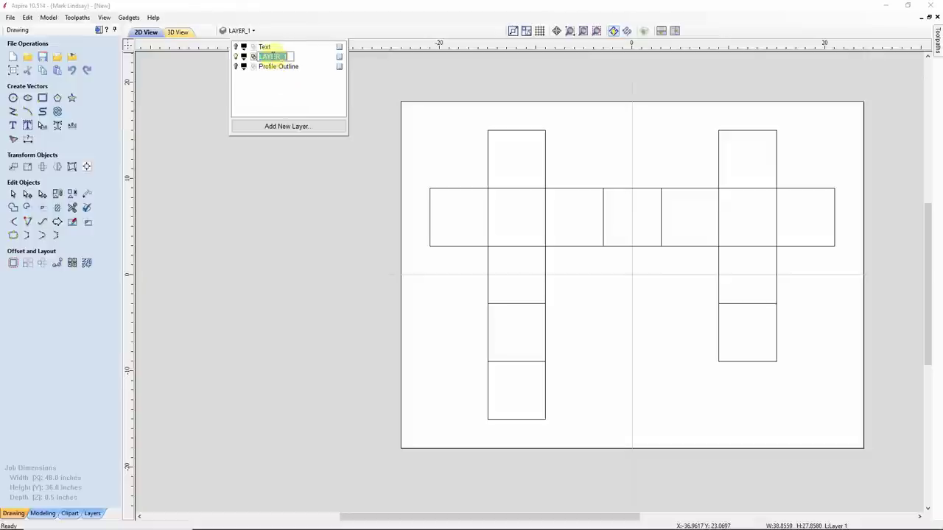
{"action": "type", "text": "Tile"}
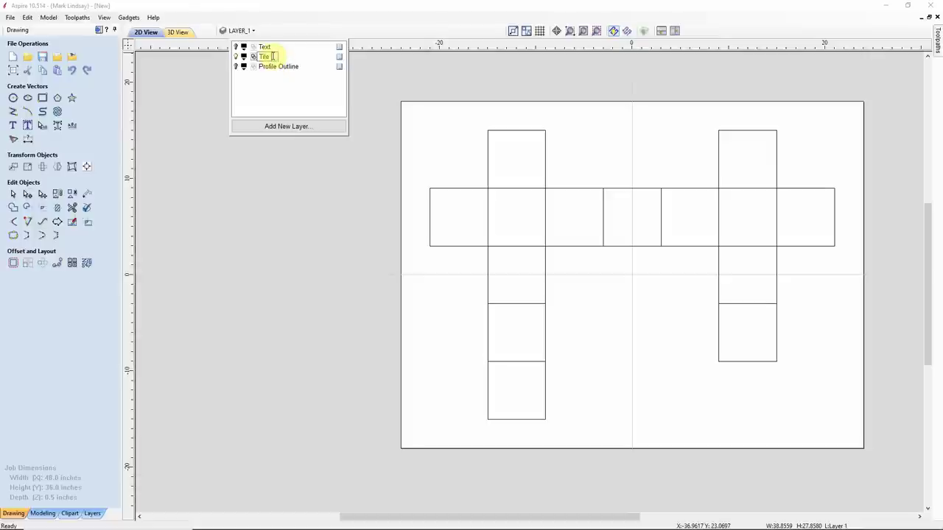
{"action": "type", "text": " Outlines"}
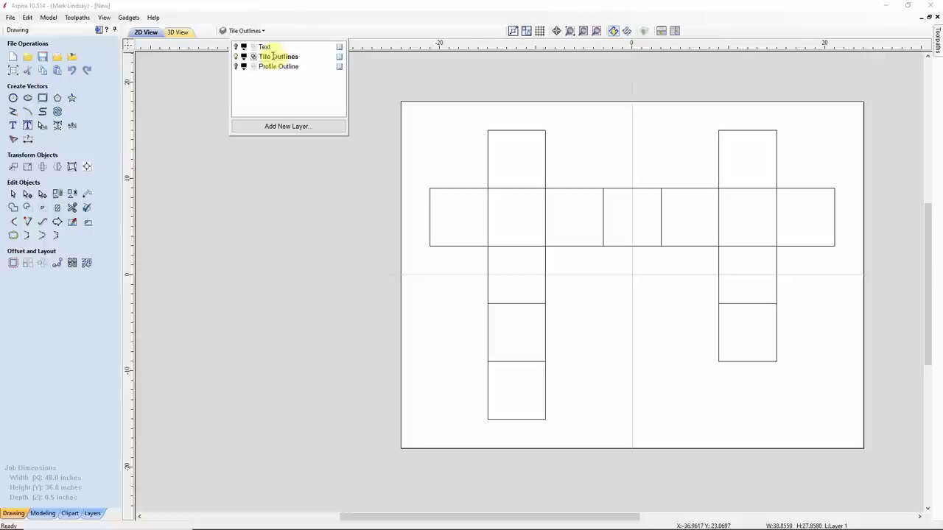
{"action": "key", "text": "Return"}
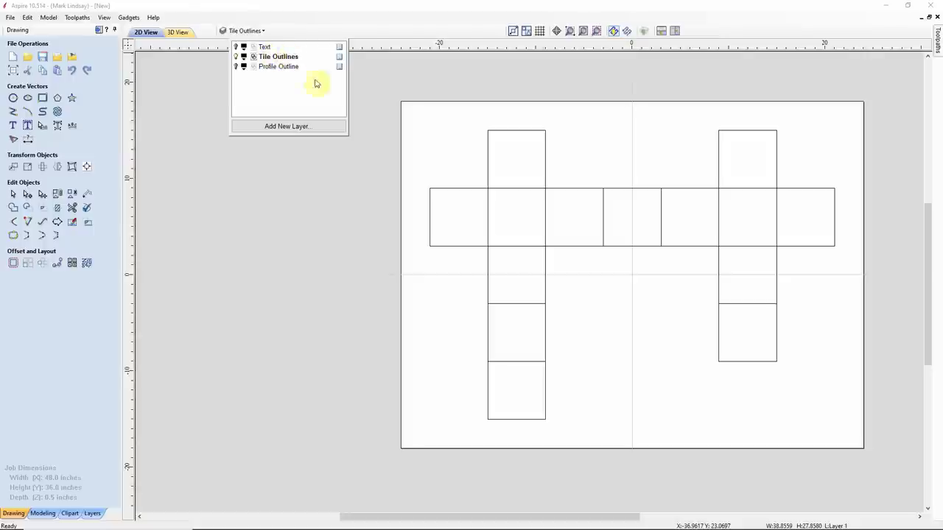
Group all the tile squares on the Tile Outlines layer and make the Text layer visible.
{"action": "left_click", "coordinate": [428, 128]}
{"action": "left_click_drag", "start_coordinate": [838, 146], "coordinate": [449, 409]}
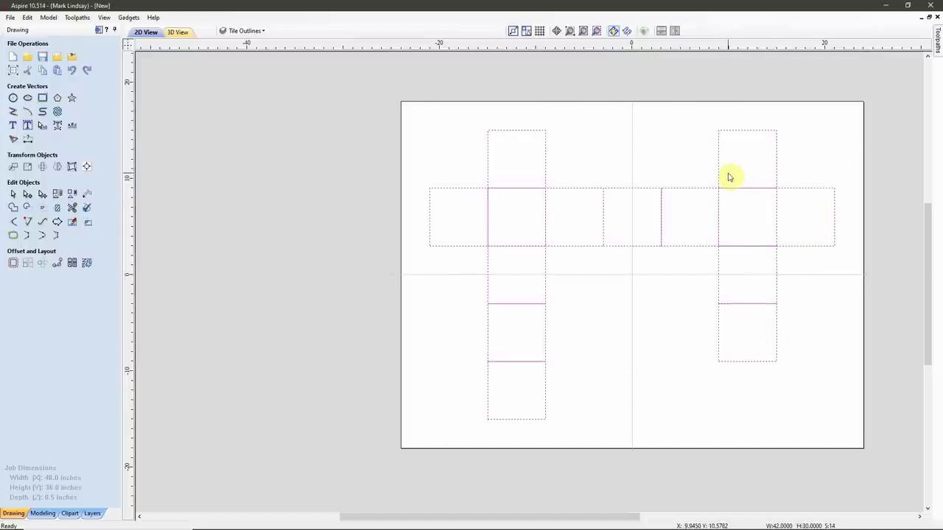
{"action": "right_click", "coordinate": [600, 192]}
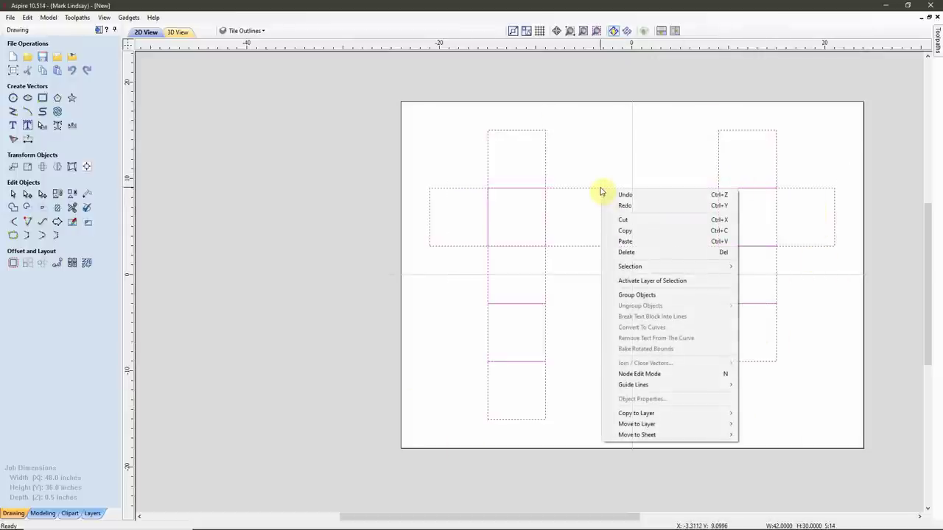
{"action": "left_click", "coordinate": [648, 296]}
{"action": "left_click", "coordinate": [616, 339]}
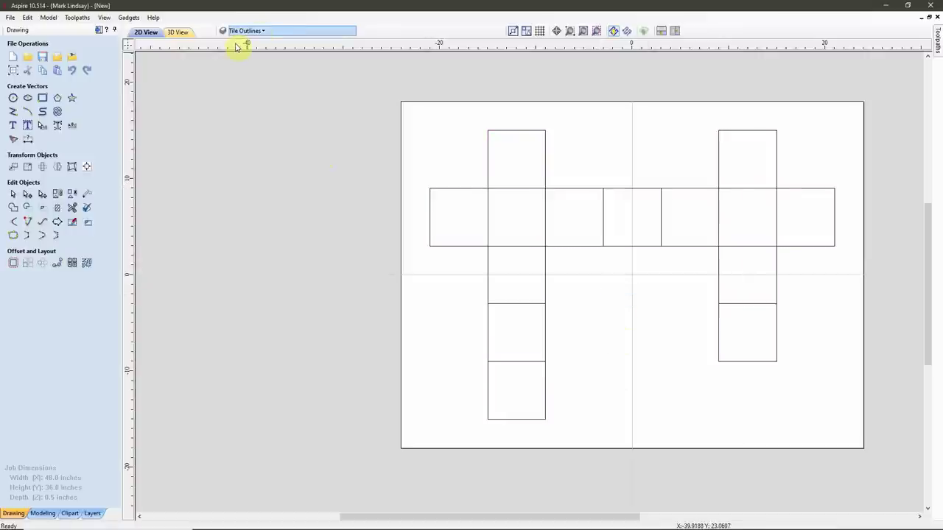
{"action": "left_click", "coordinate": [249, 33]}
{"action": "left_click", "coordinate": [237, 47]}
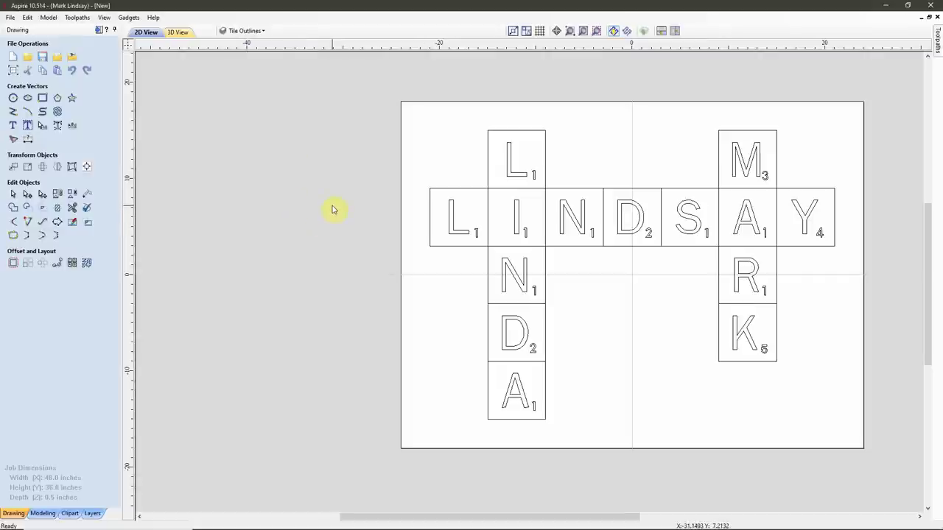
Calculate a V-Carve toolpath named V-Carve Text for the letters, with 0.1 inch flat depth and a 0.125 inch end mill for raster clearance.
{"action": "left_click", "coordinate": [114, 29]}
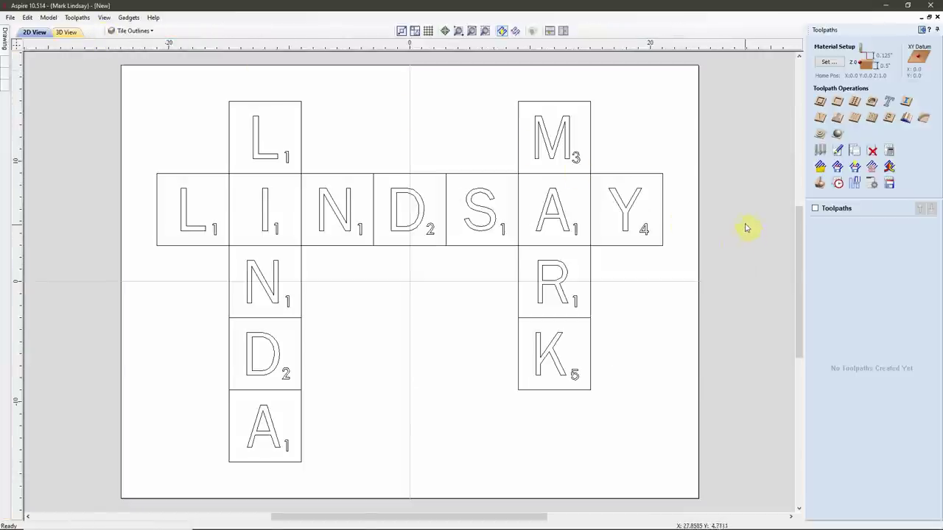
{"action": "left_click", "coordinate": [630, 205]}
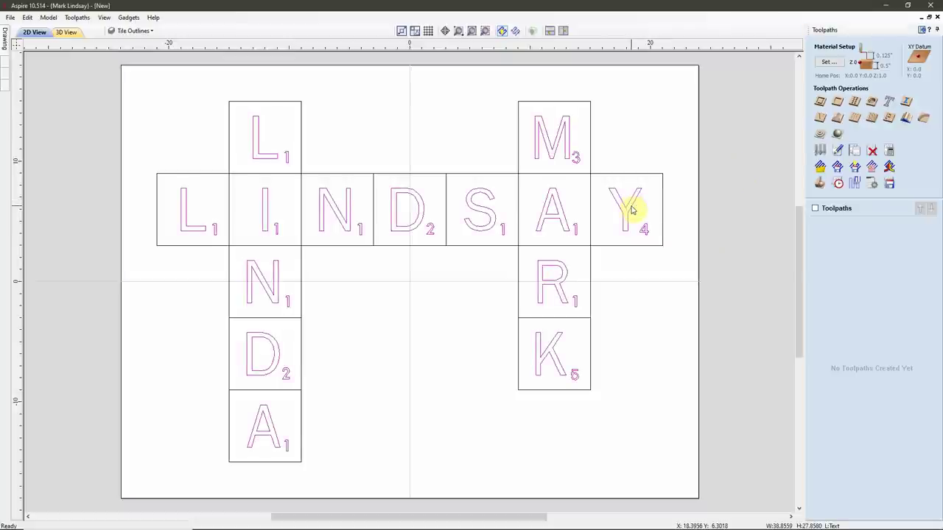
{"action": "left_click", "coordinate": [819, 120]}
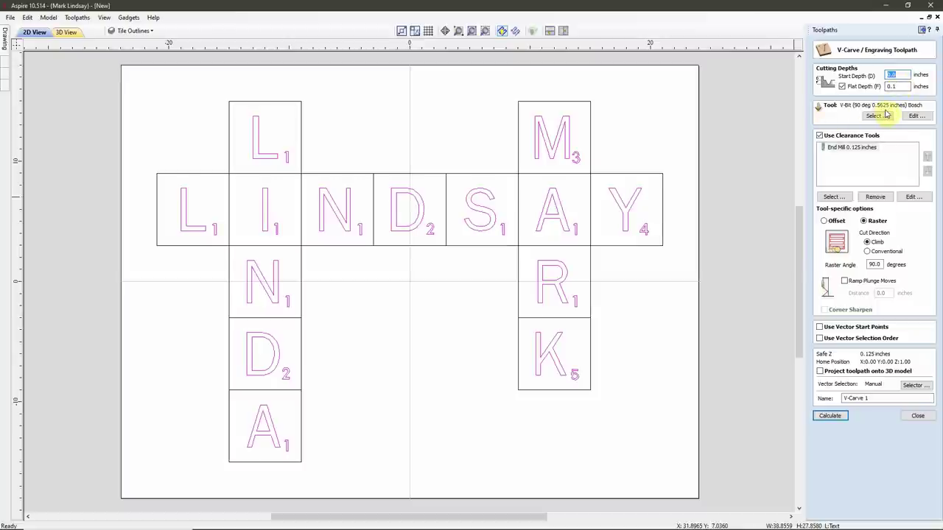
{"action": "left_click", "coordinate": [820, 137]}
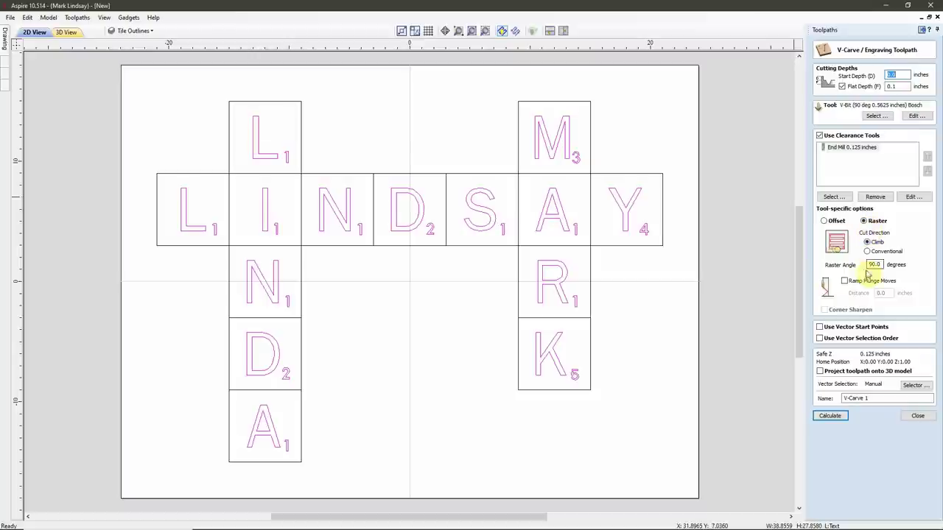
{"action": "double_click", "coordinate": [873, 264]}
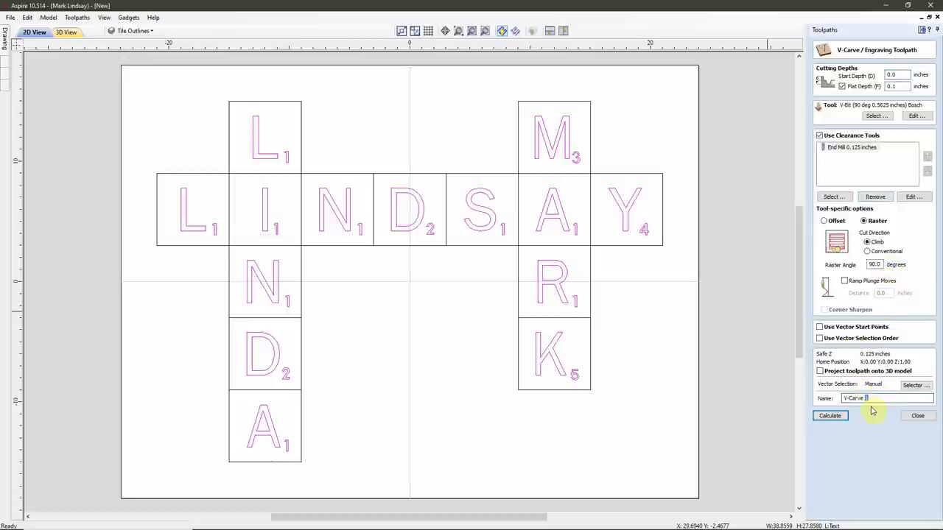
{"action": "type", "text": "Text"}
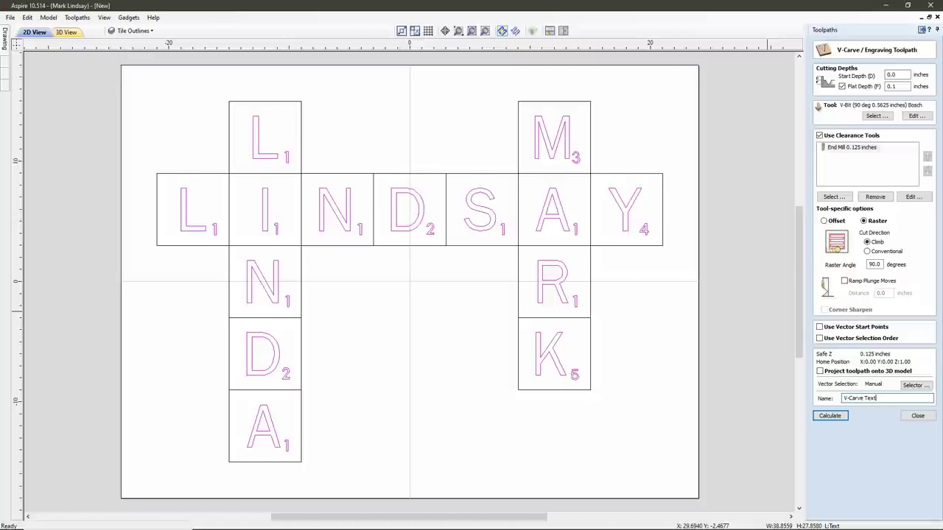
{"action": "left_click", "coordinate": [827, 416]}
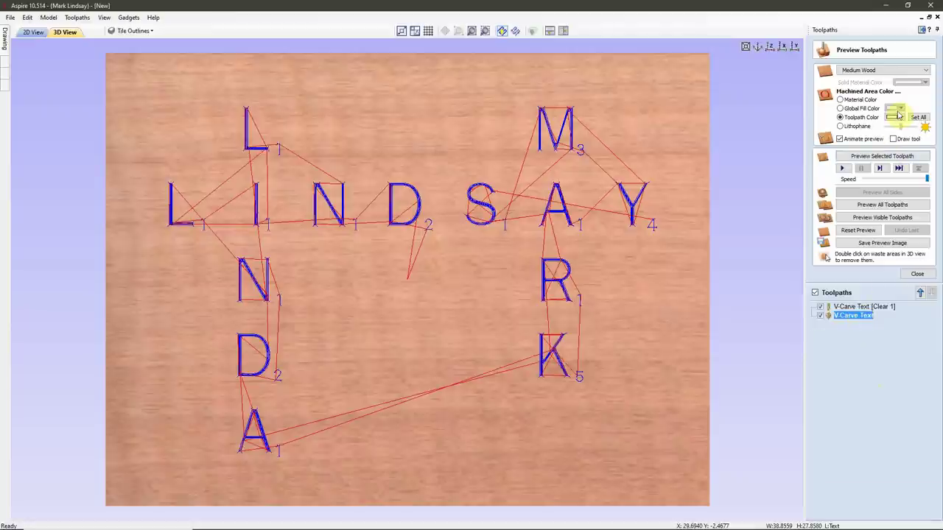
Set the toolpath colour of V-Carve Text and V-Carve Text [Clear 1] to black and preview both toolpaths.
{"action": "left_click", "coordinate": [900, 118]}
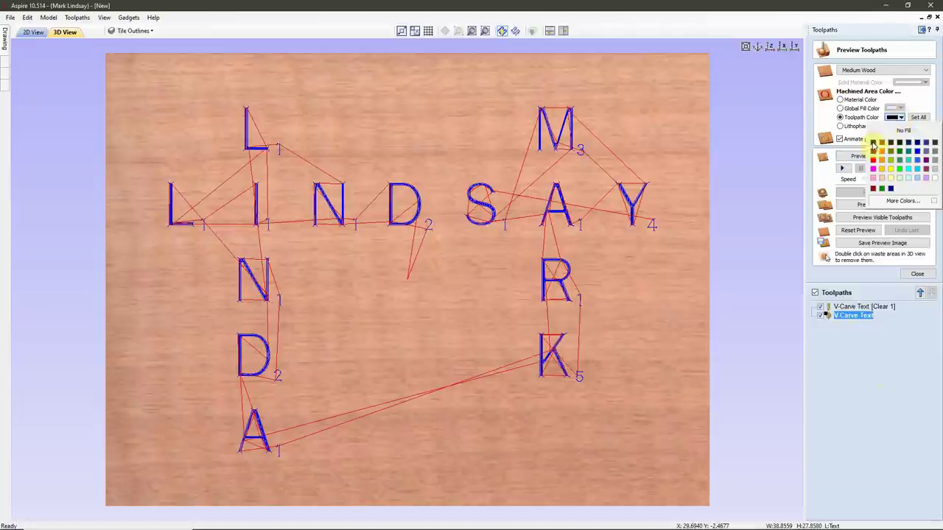
{"action": "left_click", "coordinate": [873, 145]}
{"action": "left_click", "coordinate": [882, 306]}
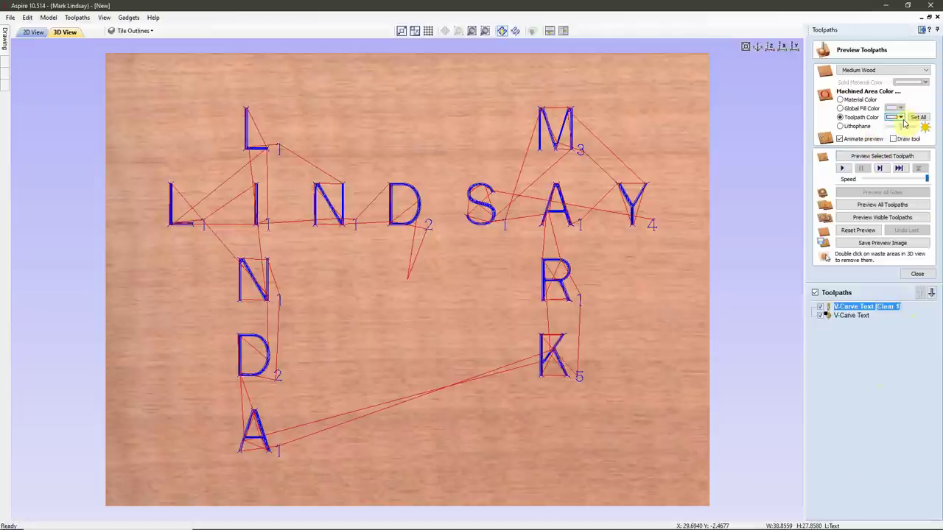
{"action": "left_click", "coordinate": [900, 116]}
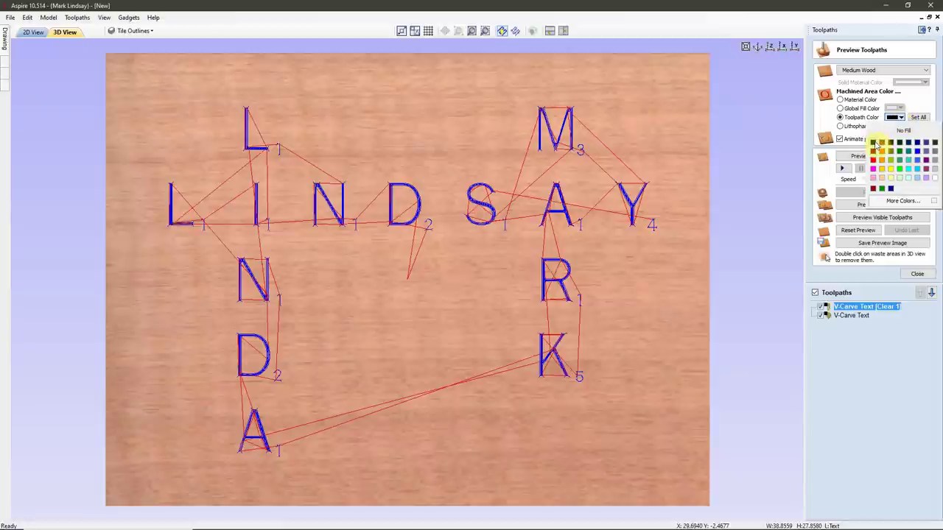
{"action": "left_click", "coordinate": [874, 144]}
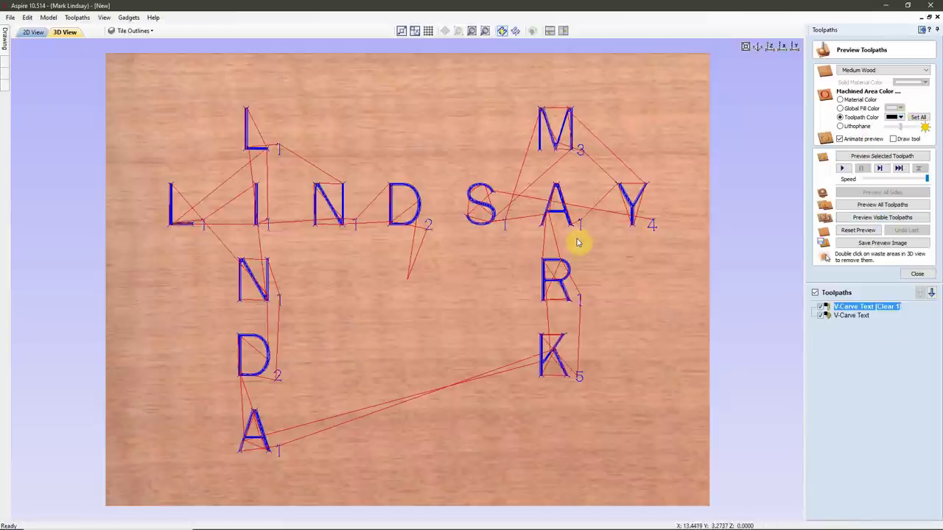
{"action": "left_click", "coordinate": [887, 217]}
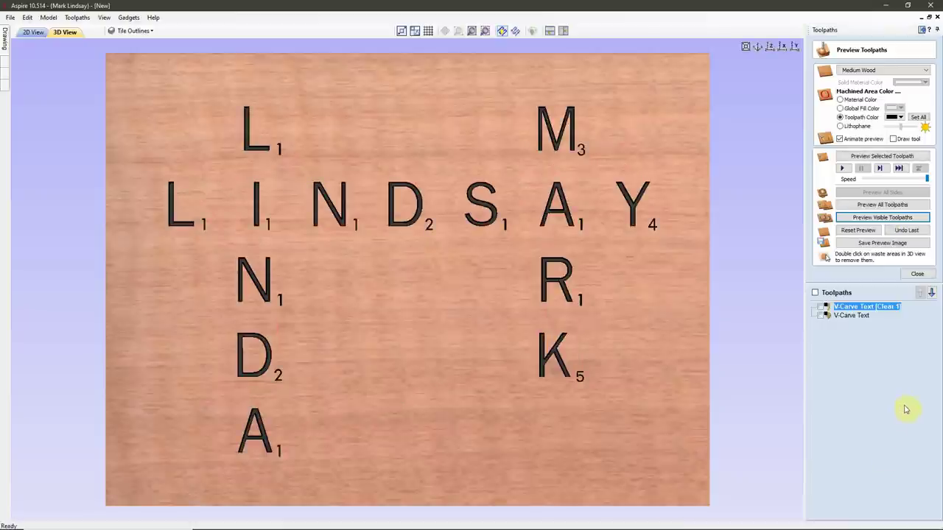
{"action": "left_click", "coordinate": [910, 274]}
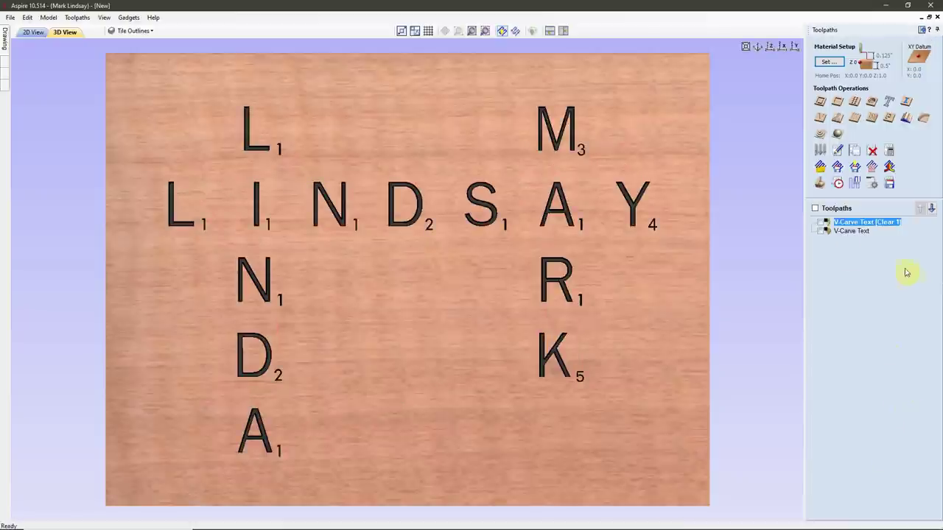
Return to the 2D view, deselect the letters and hide the Profile Outline layer.
{"action": "left_click", "coordinate": [33, 33]}
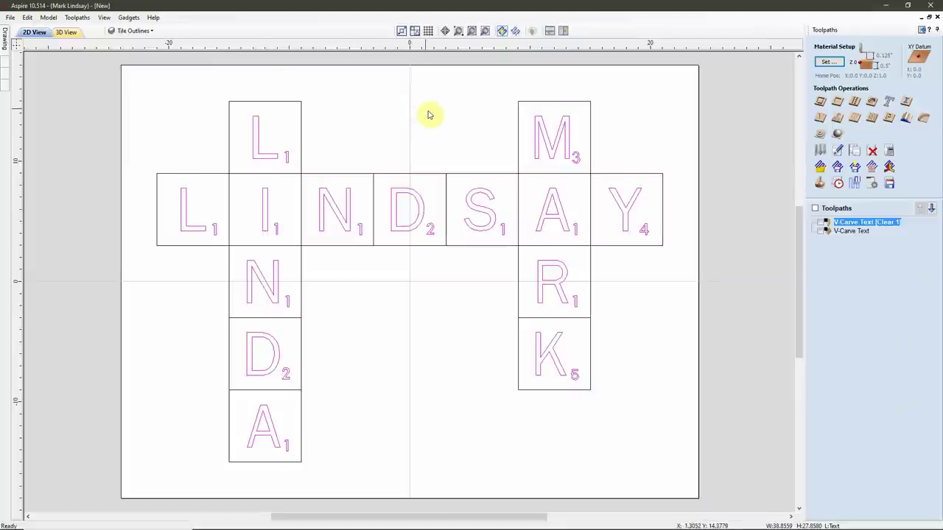
{"action": "left_click", "coordinate": [499, 123]}
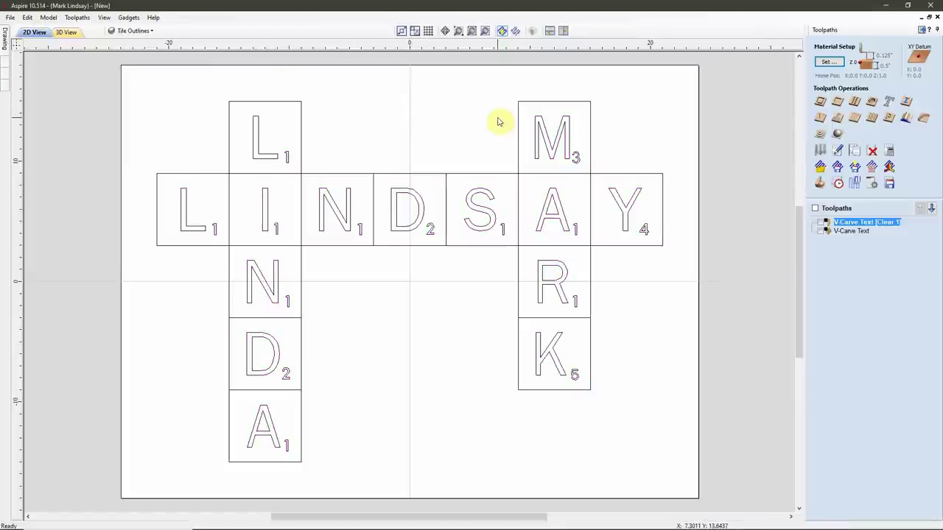
{"action": "left_click", "coordinate": [152, 31]}
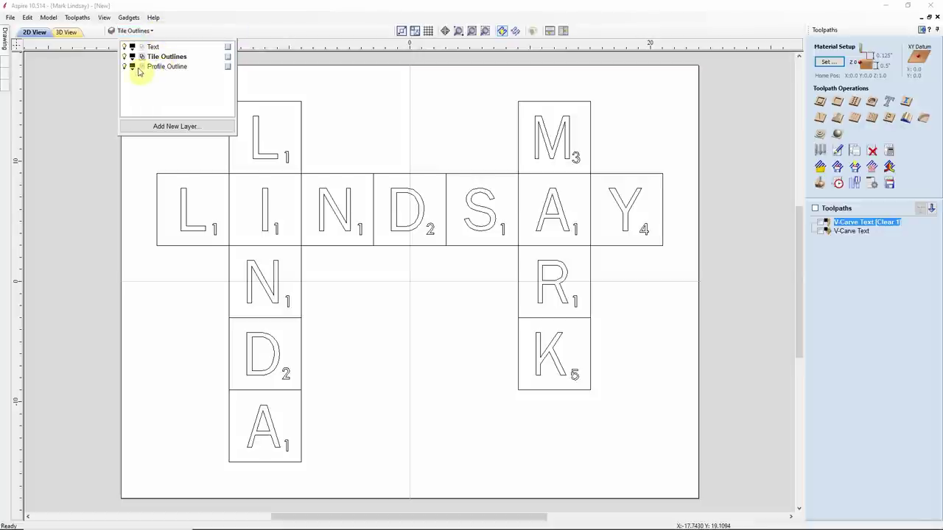
{"action": "left_click", "coordinate": [124, 67]}
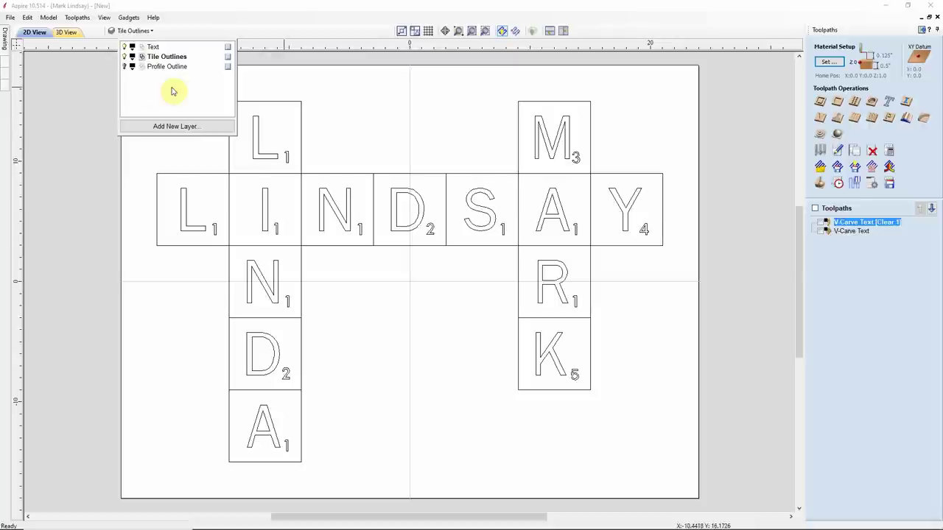
Start a profile toolpath on the grouped tile squares with 0.1 inch cut depth and the Bosch 90 degree 0.5625 inch V-bit.
{"action": "left_click", "coordinate": [564, 102]}
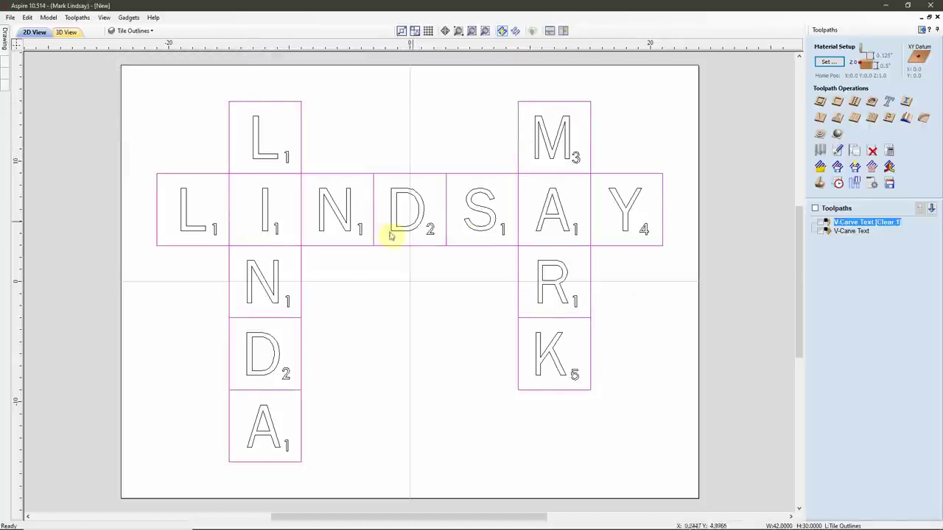
{"action": "left_click", "coordinate": [836, 103]}
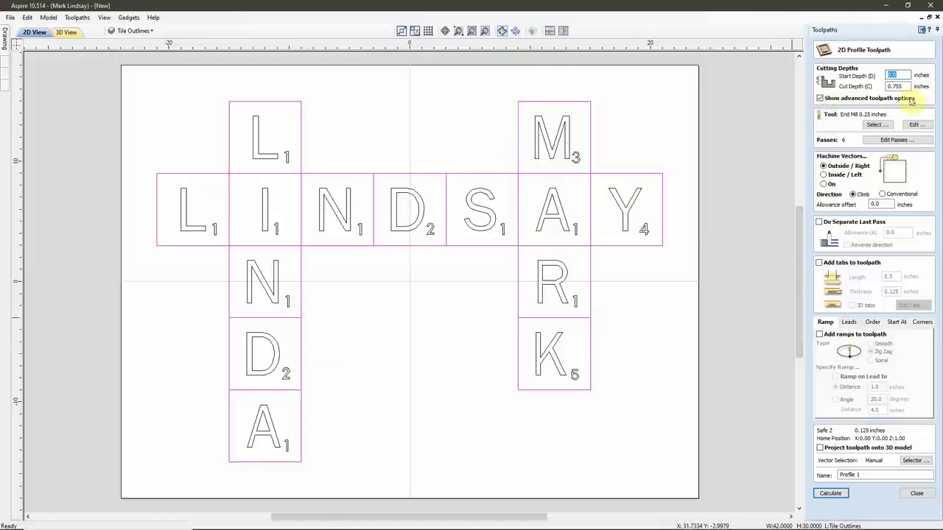
{"action": "key", "text": "Tab"}
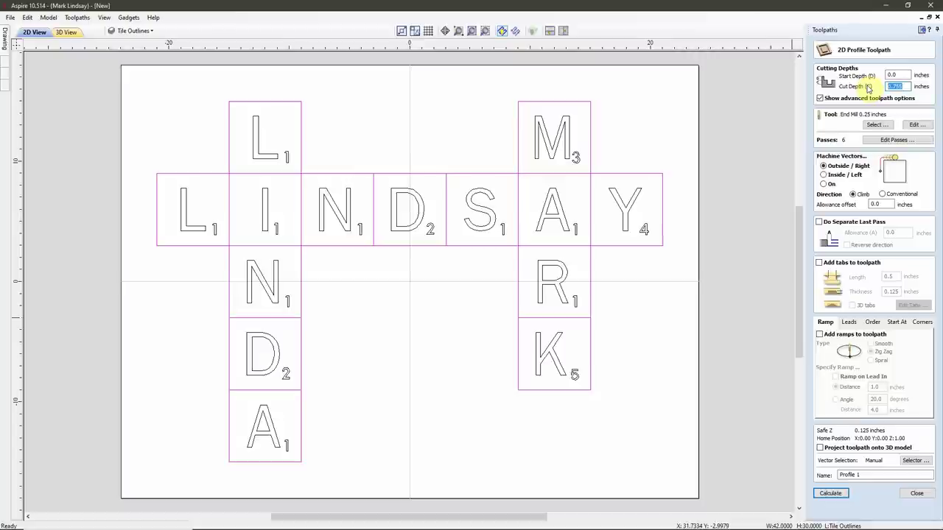
{"action": "type", "text": ".1"}
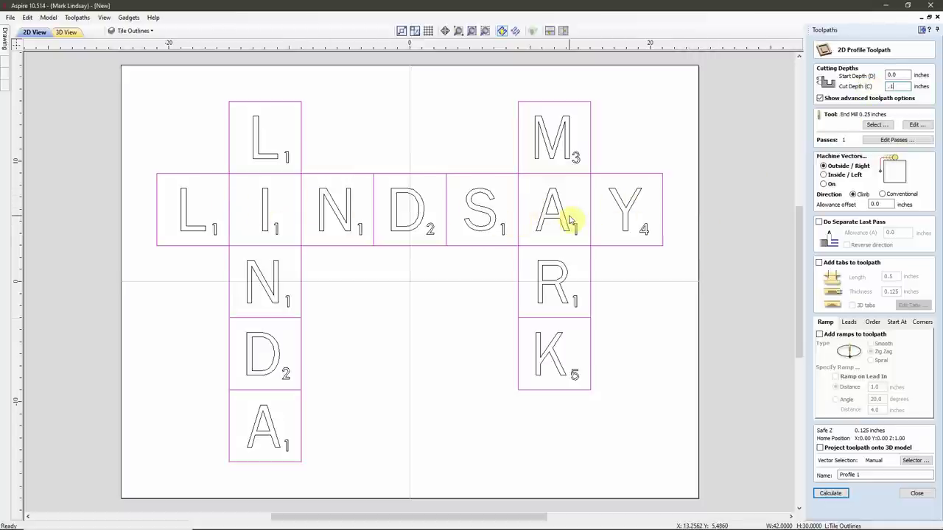
{"action": "left_click", "coordinate": [876, 124]}
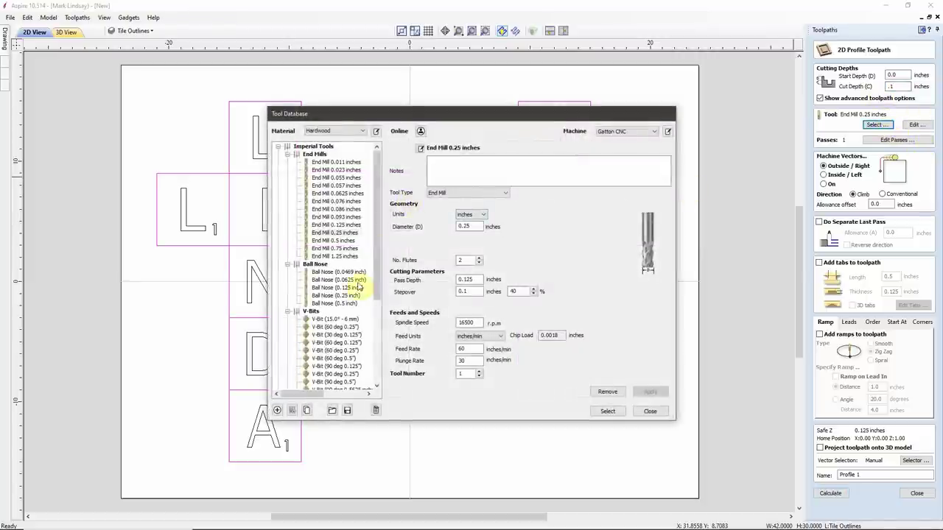
{"action": "scroll", "coordinate": [355, 294], "scroll_direction": "down", "scroll_amount": 2}
{"action": "left_click", "coordinate": [362, 343]}
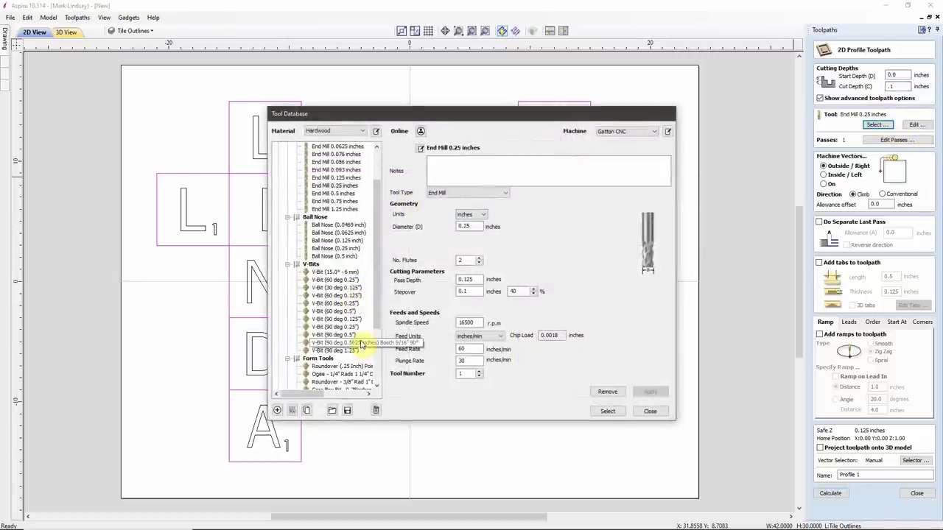
{"action": "left_click", "coordinate": [607, 412]}
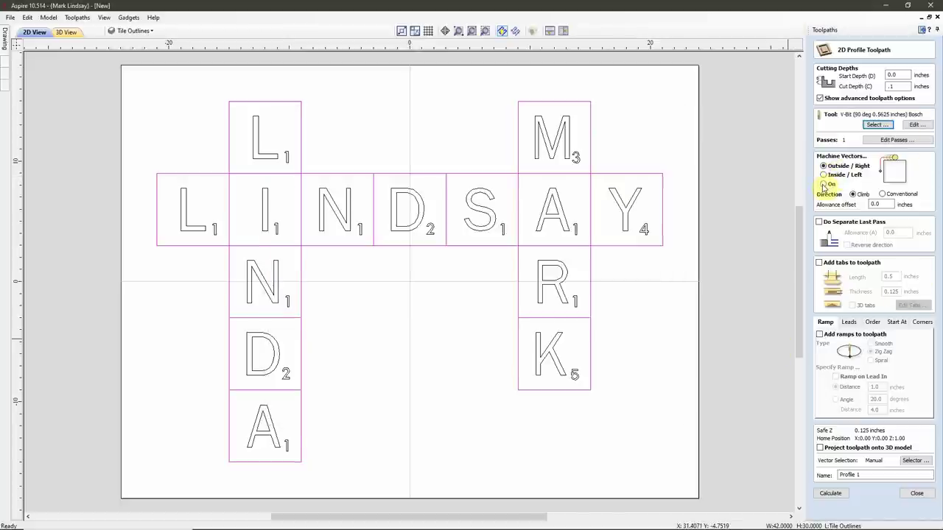
Set the profile to machine on the vectors, name it VCarve Outline and calculate it.
{"action": "left_click", "coordinate": [823, 184]}
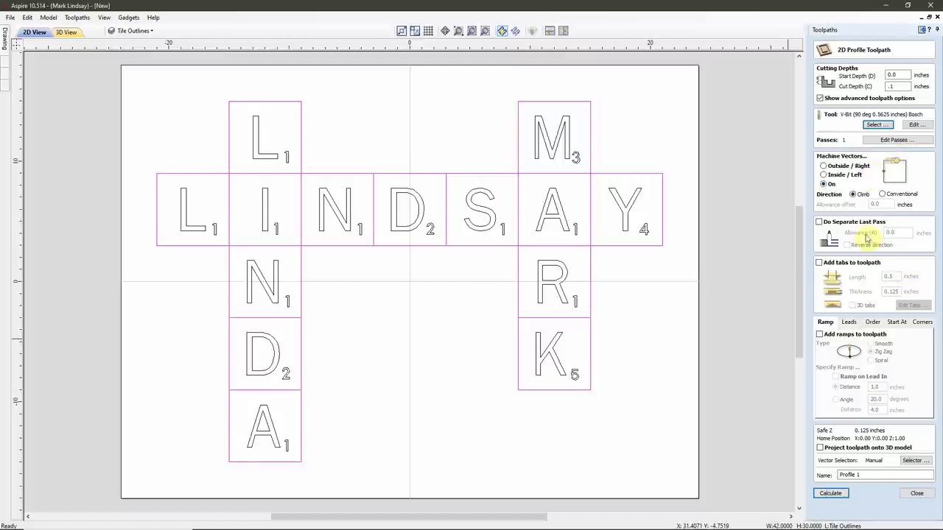
{"action": "left_click_drag", "start_coordinate": [863, 475], "coordinate": [804, 477]}
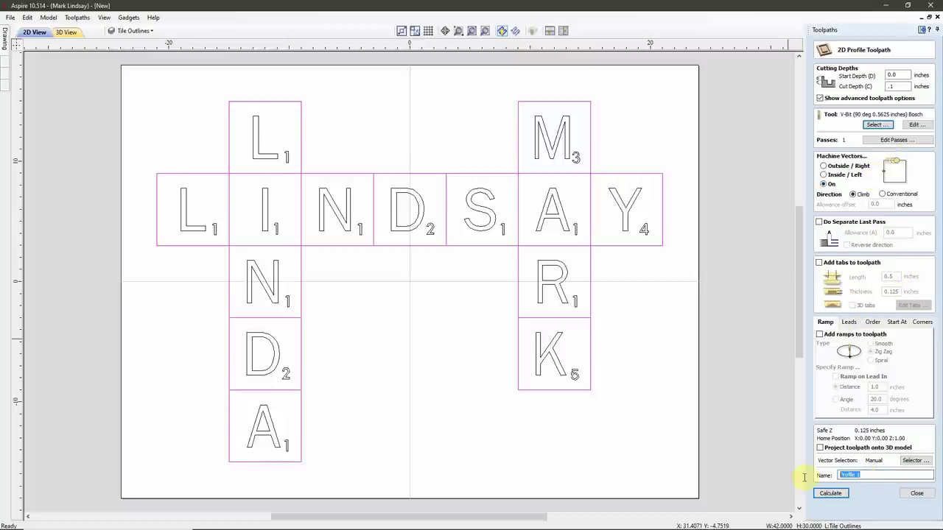
{"action": "type", "text": "VCarve Outline"}
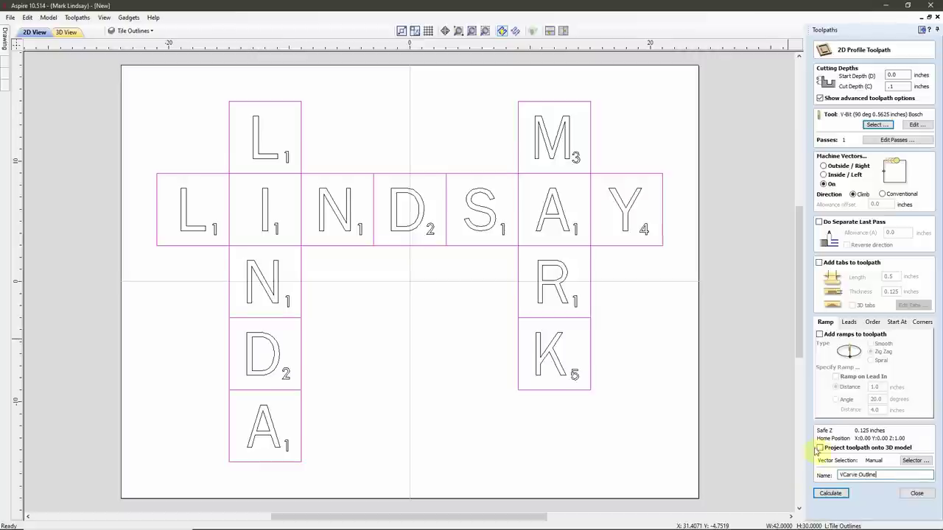
{"action": "left_click", "coordinate": [836, 498]}
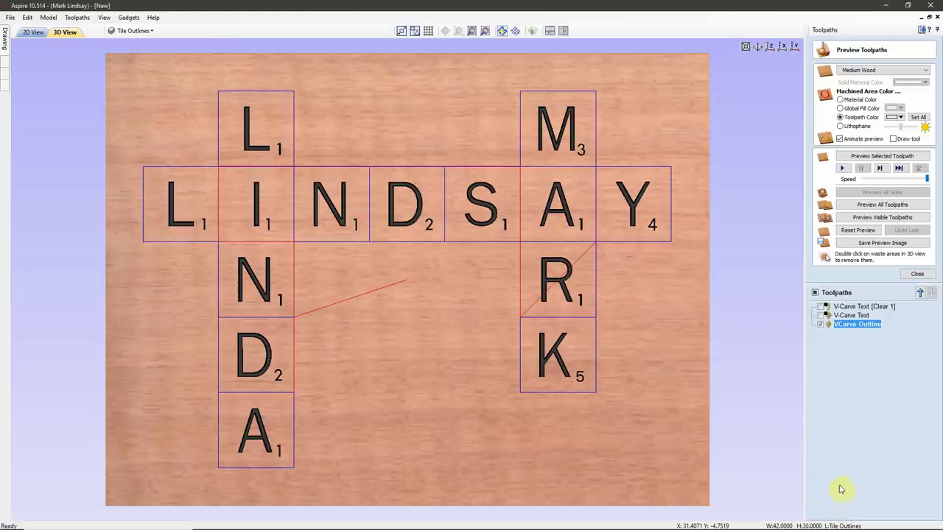
Set the VCarve Outline toolpath colour to black and preview that toolpath.
{"action": "left_click", "coordinate": [900, 117]}
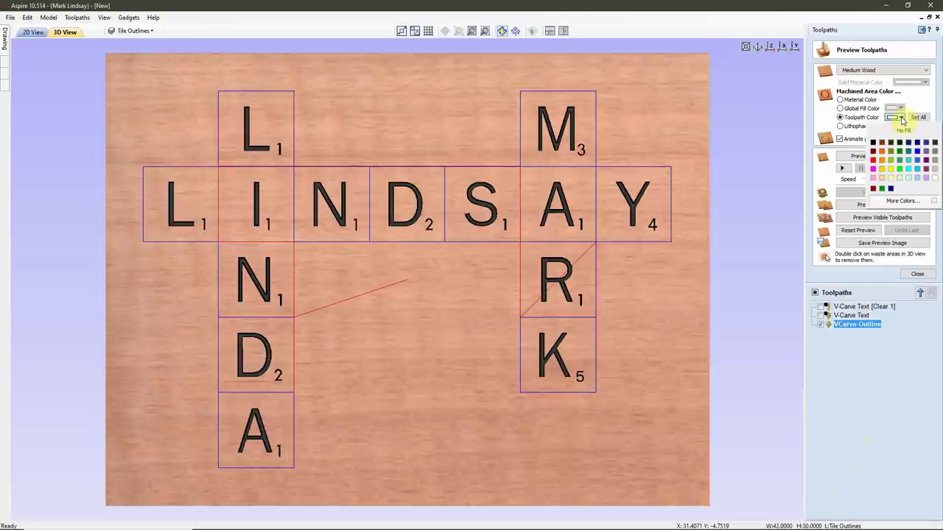
{"action": "left_click", "coordinate": [873, 143]}
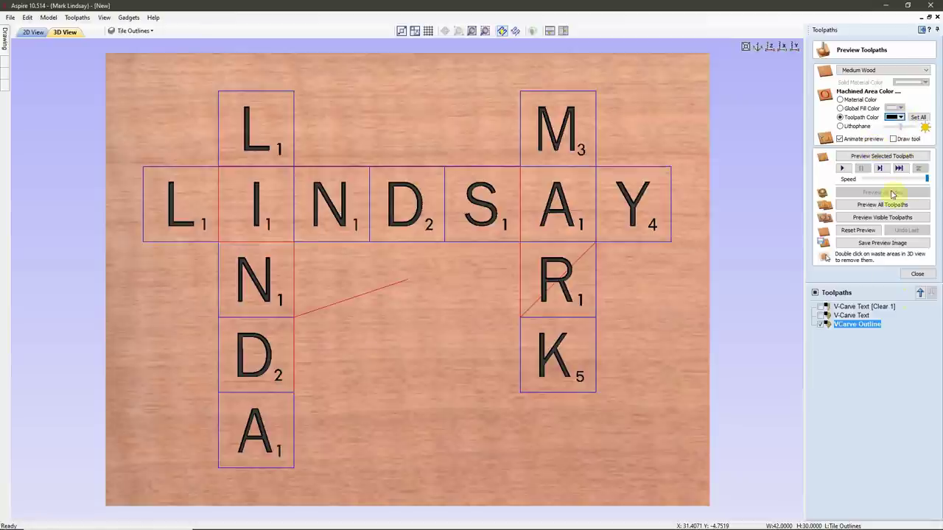
{"action": "left_click", "coordinate": [877, 156]}
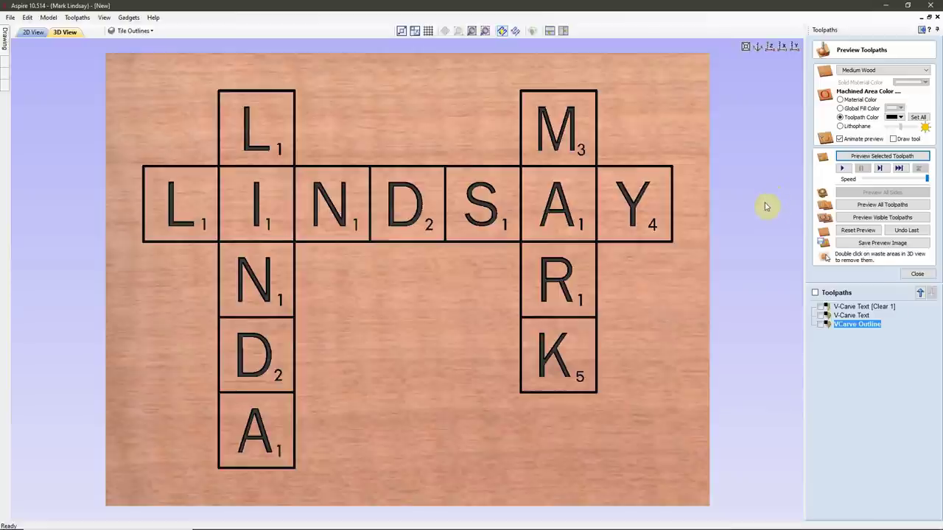
{"action": "left_click", "coordinate": [917, 274]}
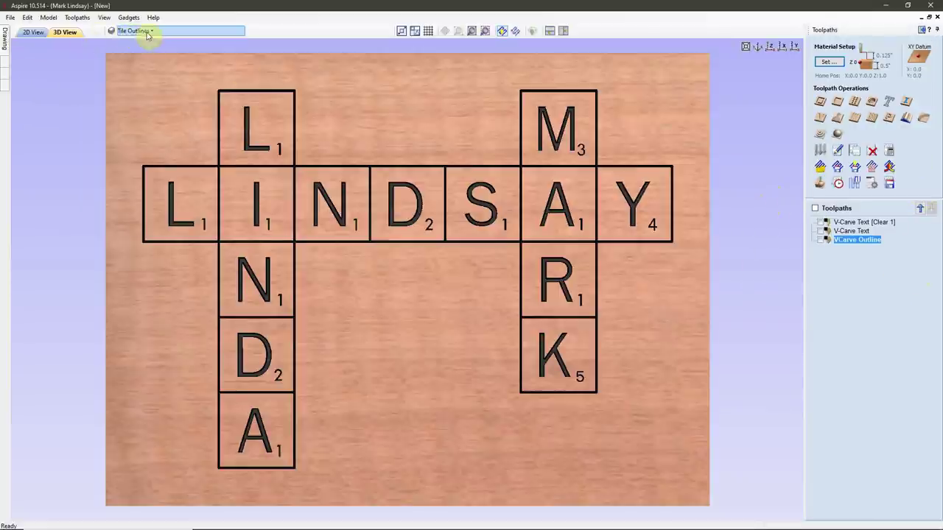
In the 2D view, make Profile Outline the active layer and hide the Tile Outlines layer.
{"action": "left_click", "coordinate": [34, 33]}
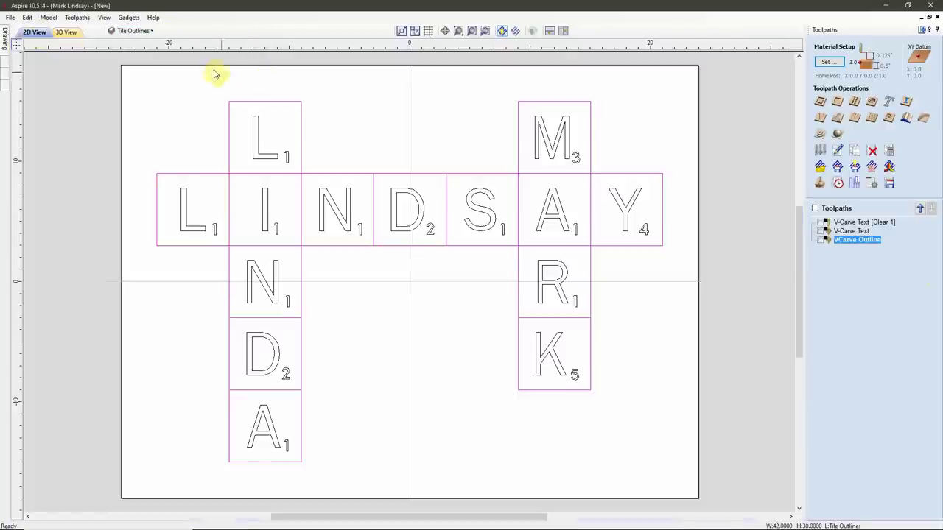
{"action": "left_click", "coordinate": [152, 32]}
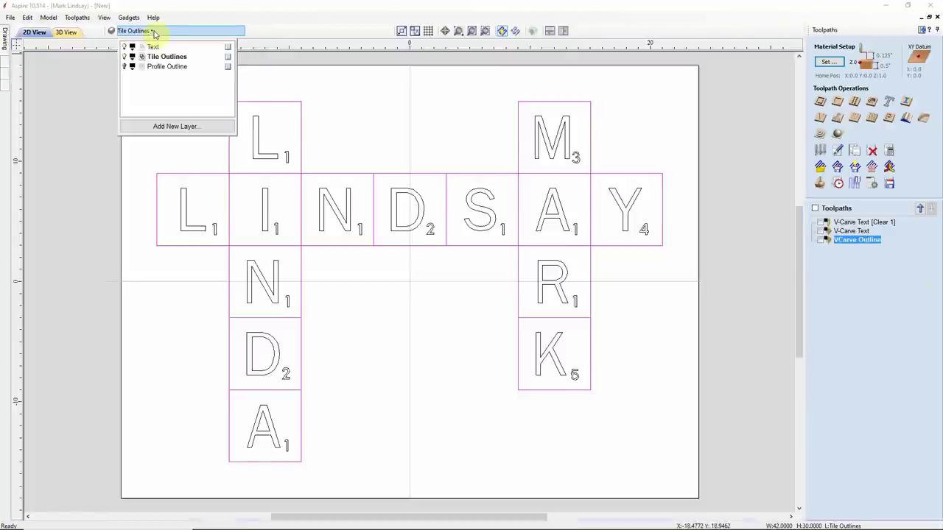
{"action": "left_click", "coordinate": [168, 67]}
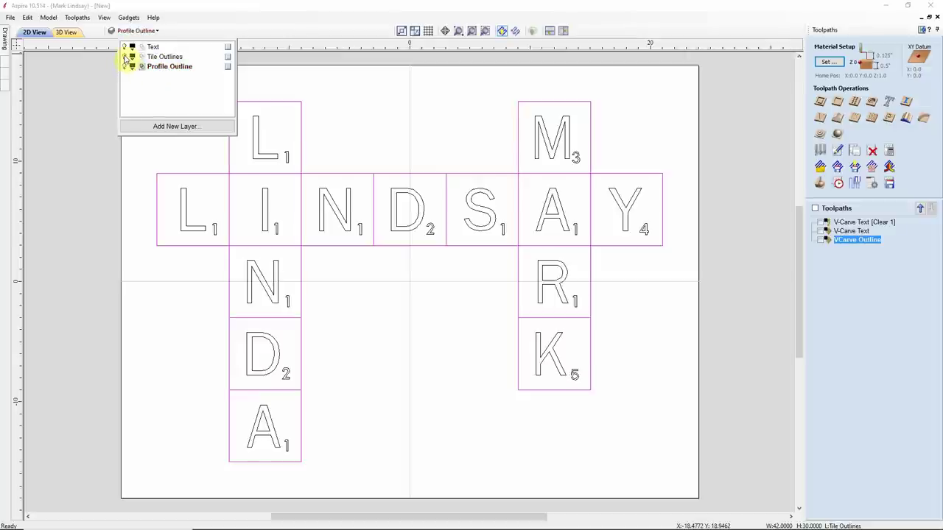
{"action": "left_click", "coordinate": [125, 57]}
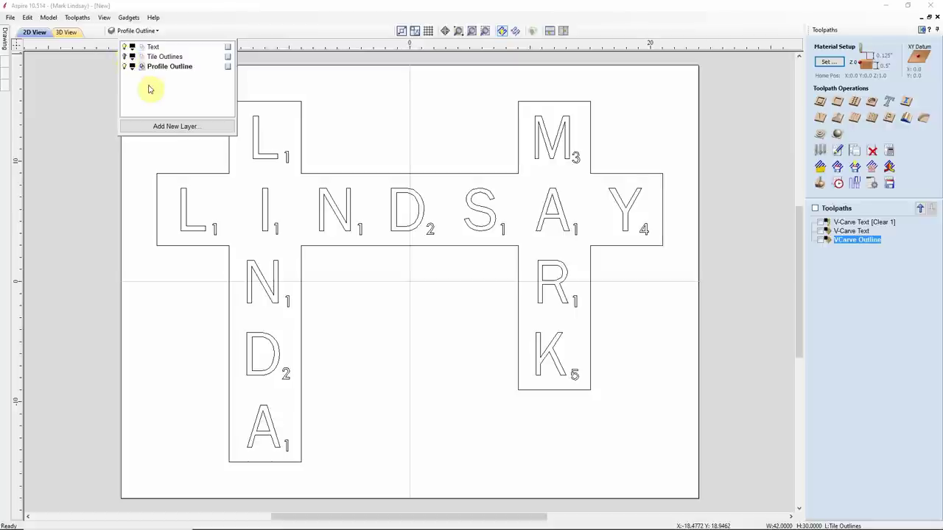
{"action": "left_click", "coordinate": [454, 104]}
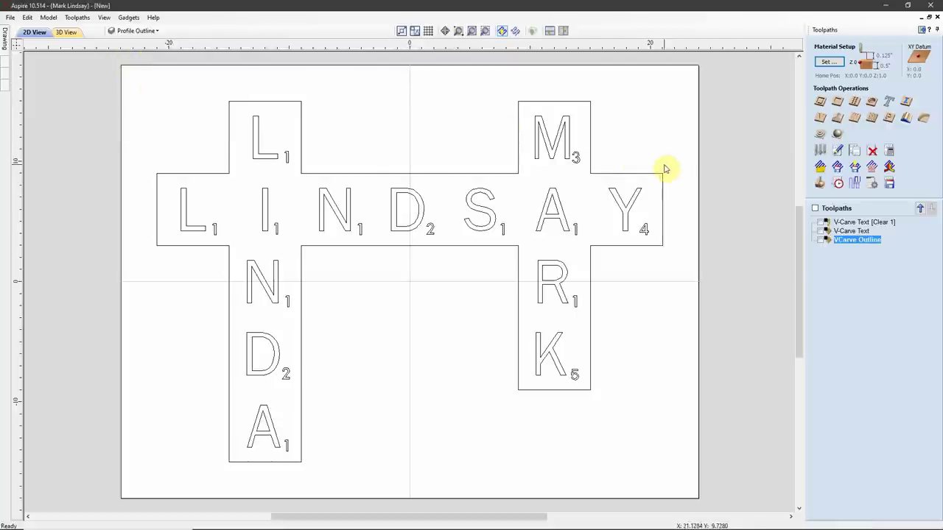
Start a profile toolpath on the crossword's outer outline with the cut depth set to z+.005.
{"action": "left_click", "coordinate": [662, 190]}
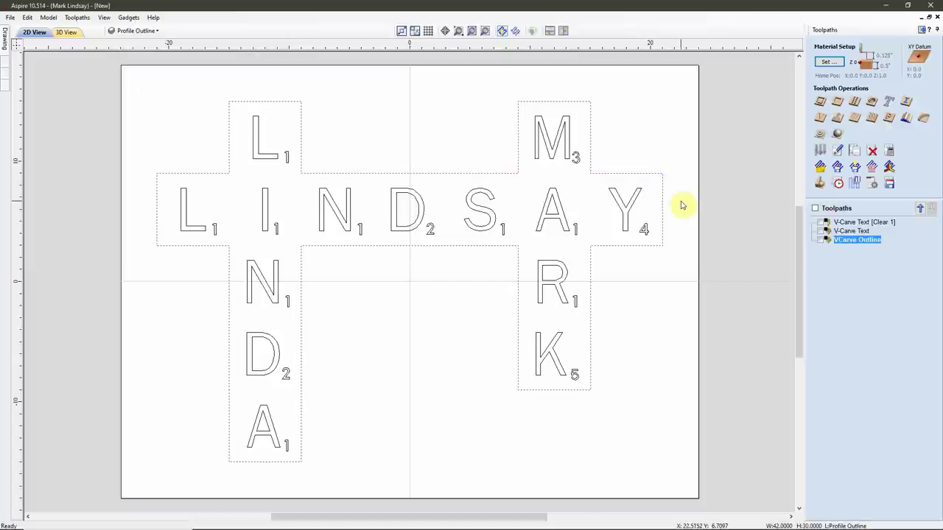
{"action": "left_click", "coordinate": [820, 104]}
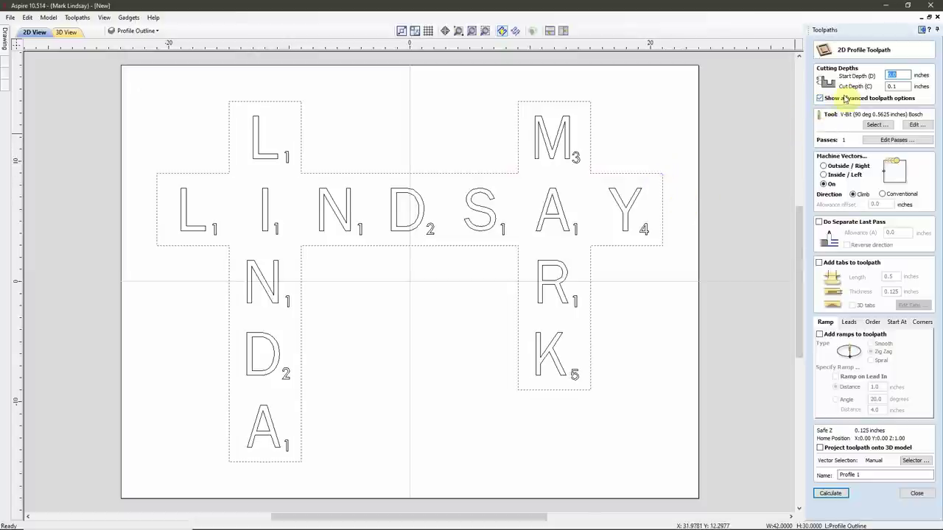
{"action": "key", "text": "Tab"}
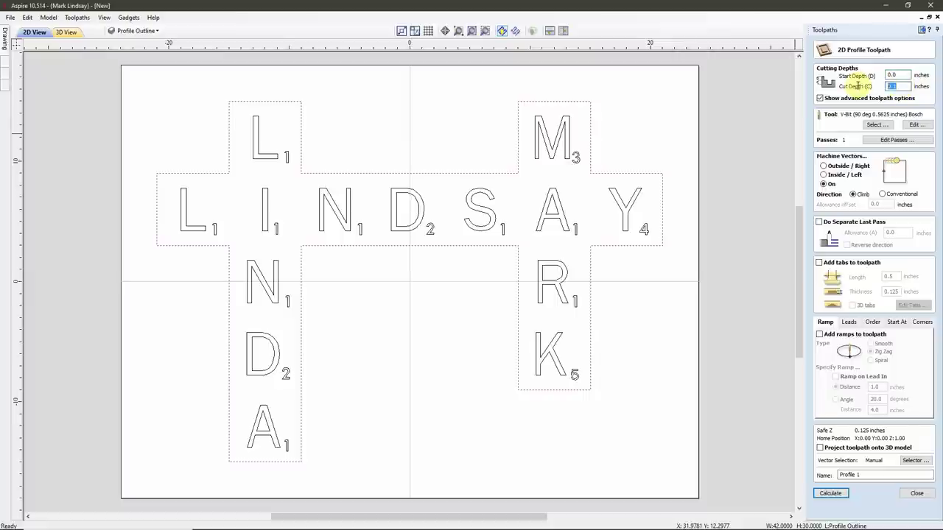
{"action": "type", "text": "2"}
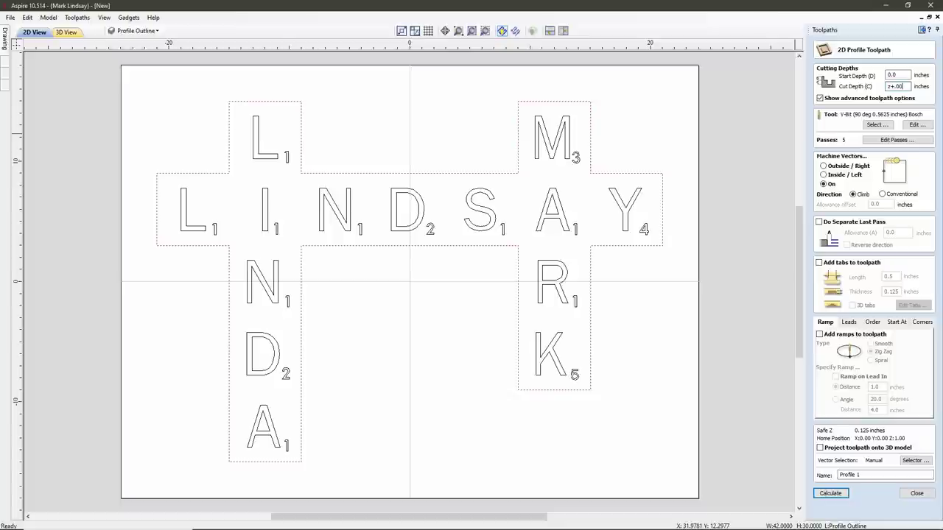
{"action": "type", "text": "+.00"}
{"action": "type", "text": "5"}
Assign the 0.125 inch end mill from the tool database to the profile toolpath.
{"action": "left_click", "coordinate": [876, 125]}
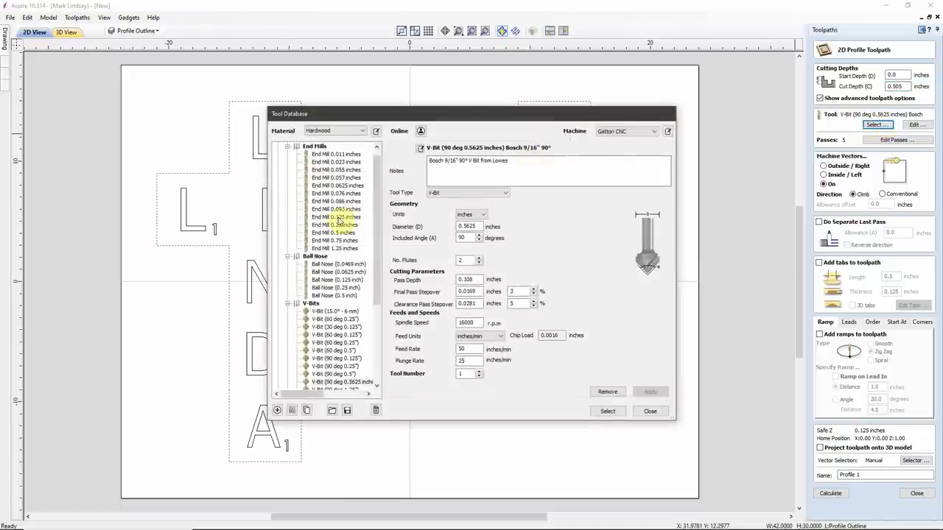
{"action": "left_click", "coordinate": [337, 218]}
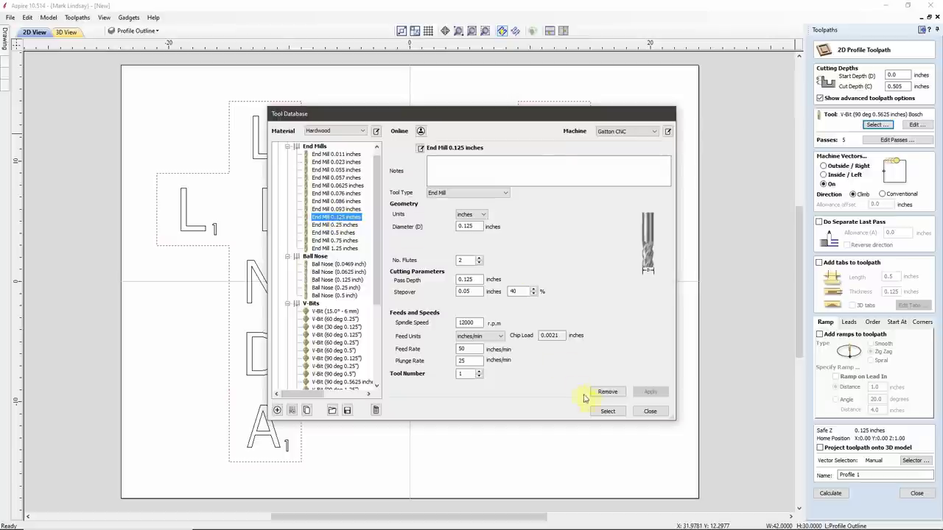
{"action": "left_click", "coordinate": [606, 412]}
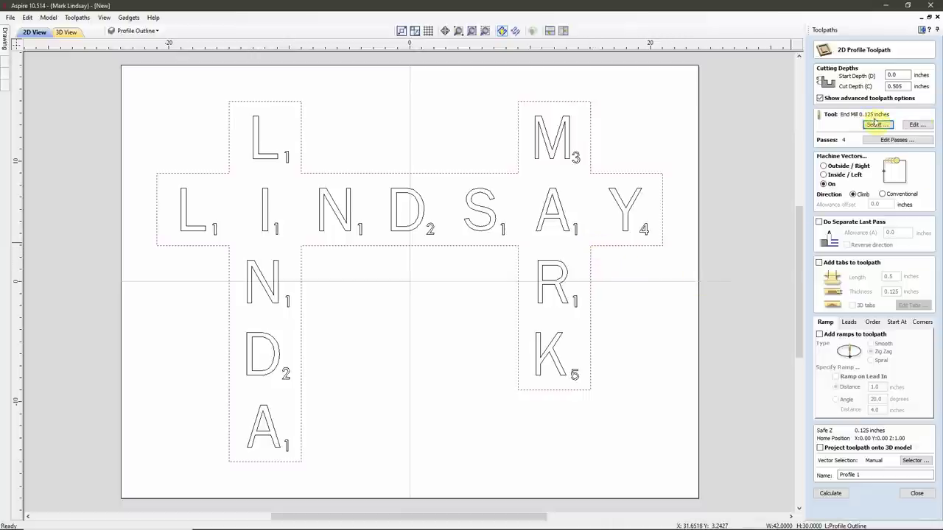
Set the profile to machine outside the vectors and enable a separate last pass with a 0.01 inch allowance.
{"action": "left_click", "coordinate": [824, 166]}
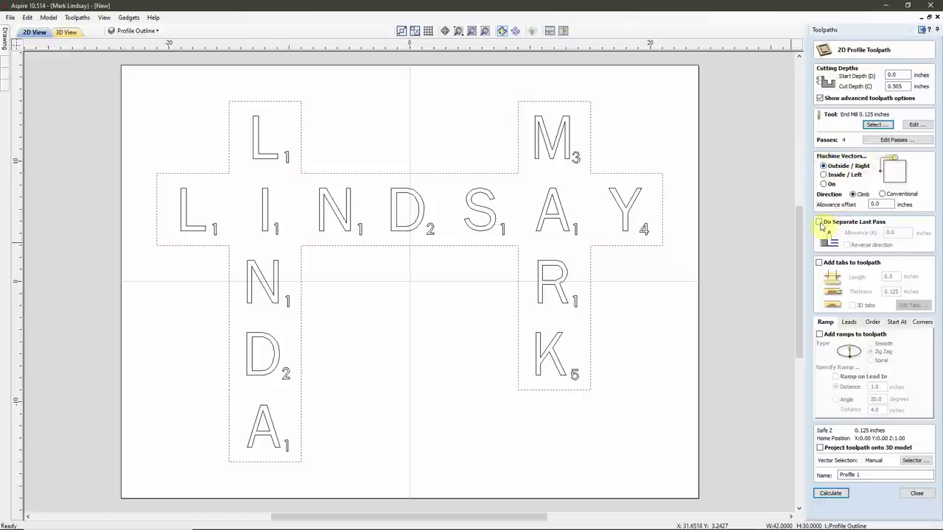
{"action": "left_click", "coordinate": [819, 223]}
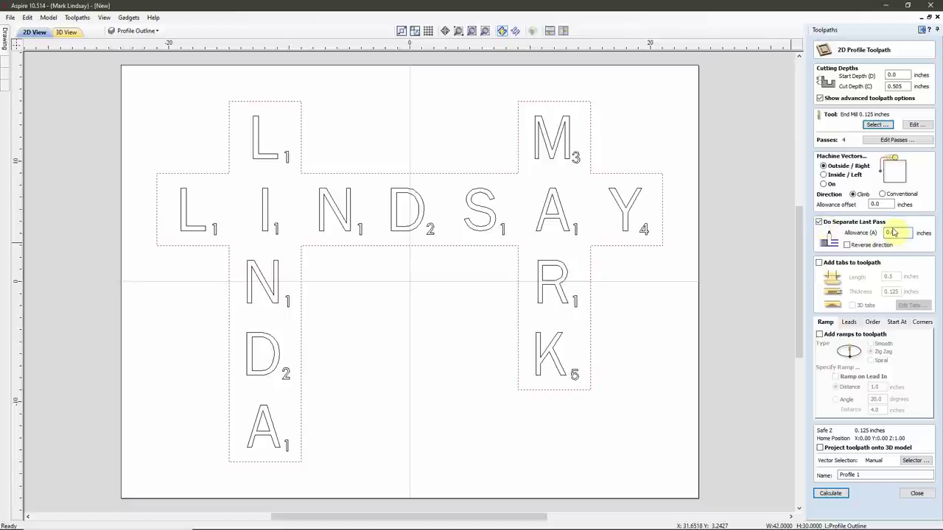
{"action": "left_click", "coordinate": [893, 232]}
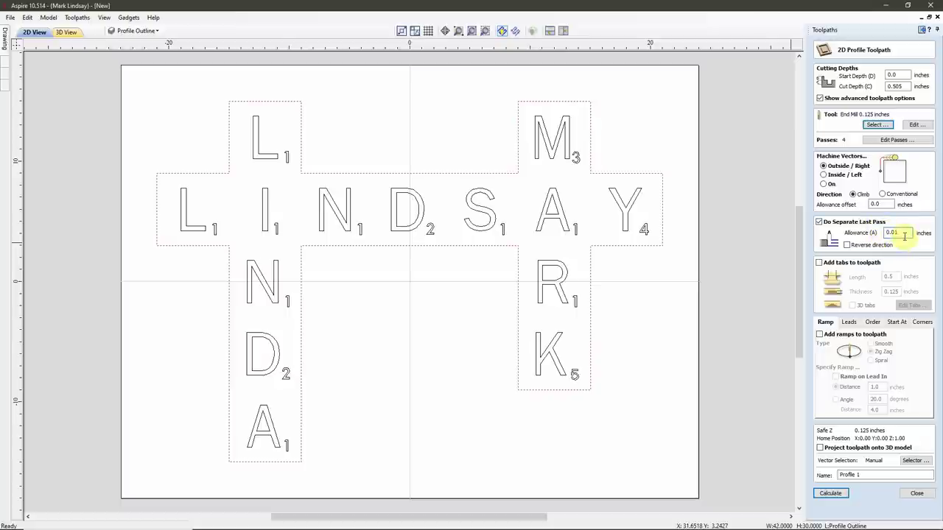
Try placing ten holding tabs by hand around the crossword outline, and turn off tabs for the toolpath.
{"action": "left_click", "coordinate": [818, 262]}
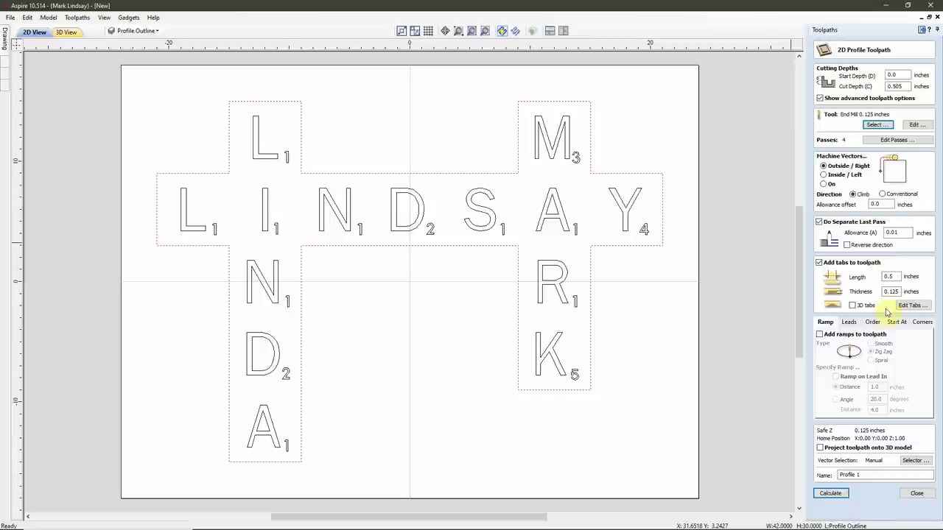
{"action": "left_click", "coordinate": [911, 306]}
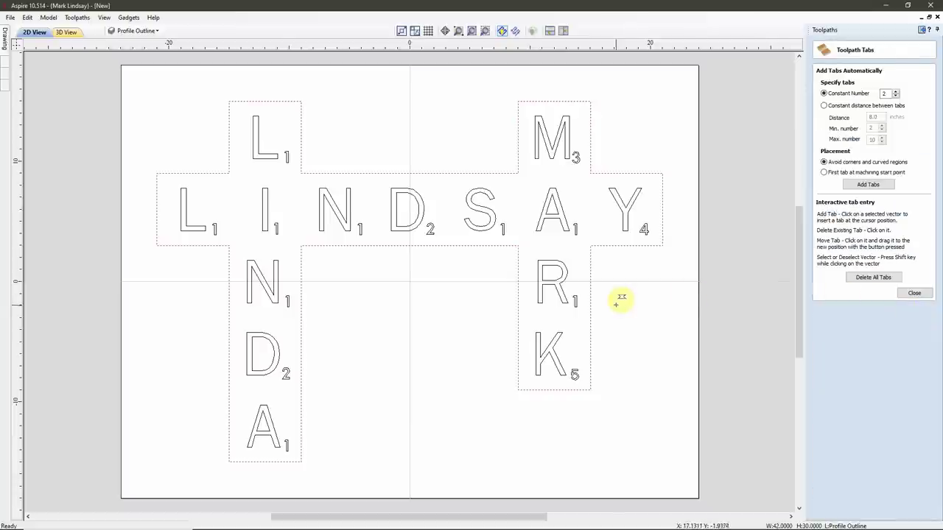
{"action": "left_click", "coordinate": [557, 95]}
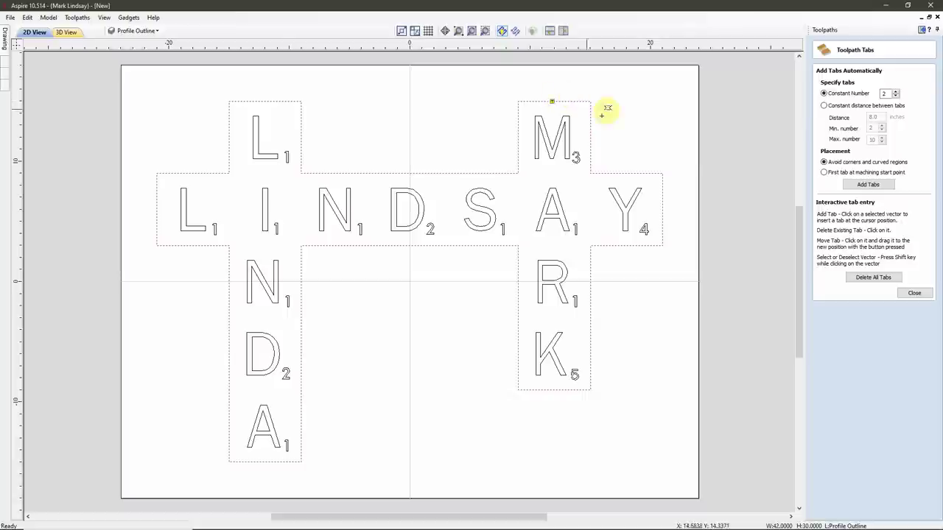
{"action": "left_click", "coordinate": [663, 211]}
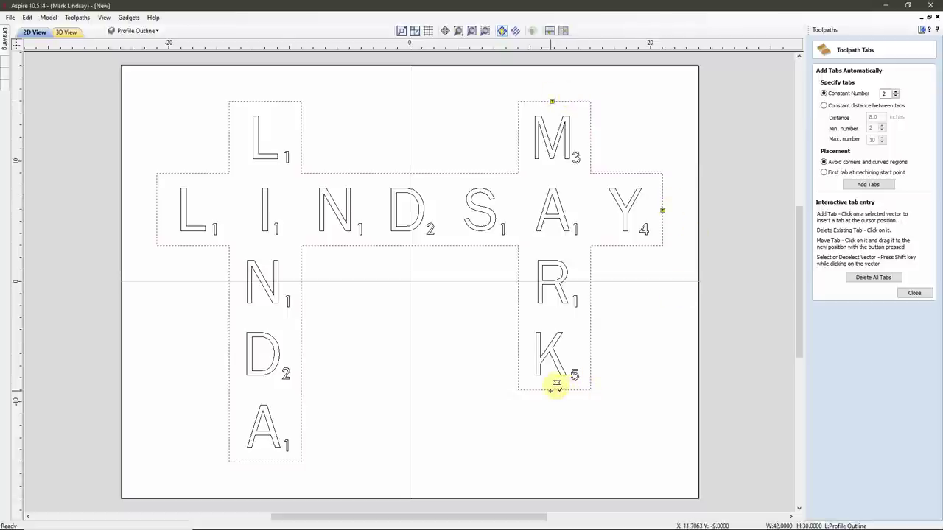
{"action": "left_click", "coordinate": [554, 387]}
{"action": "left_click", "coordinate": [255, 462]}
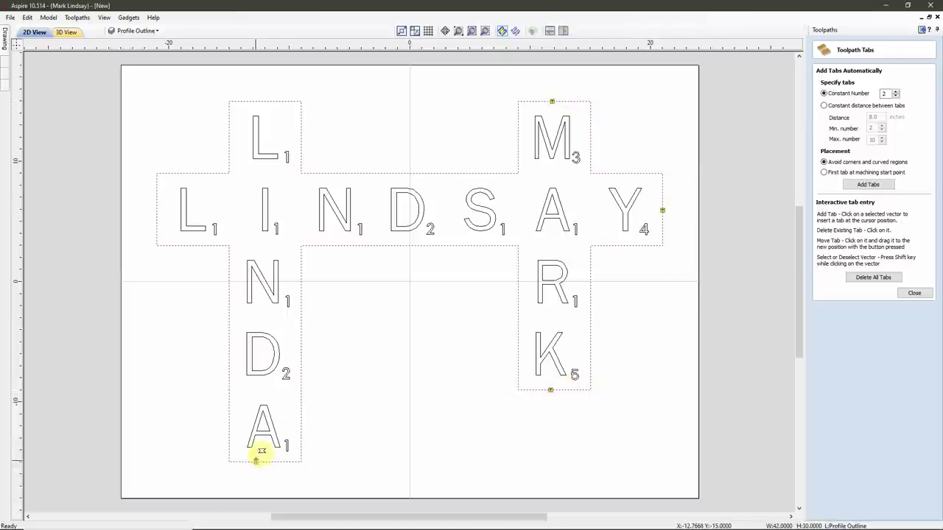
{"action": "left_click", "coordinate": [157, 212]}
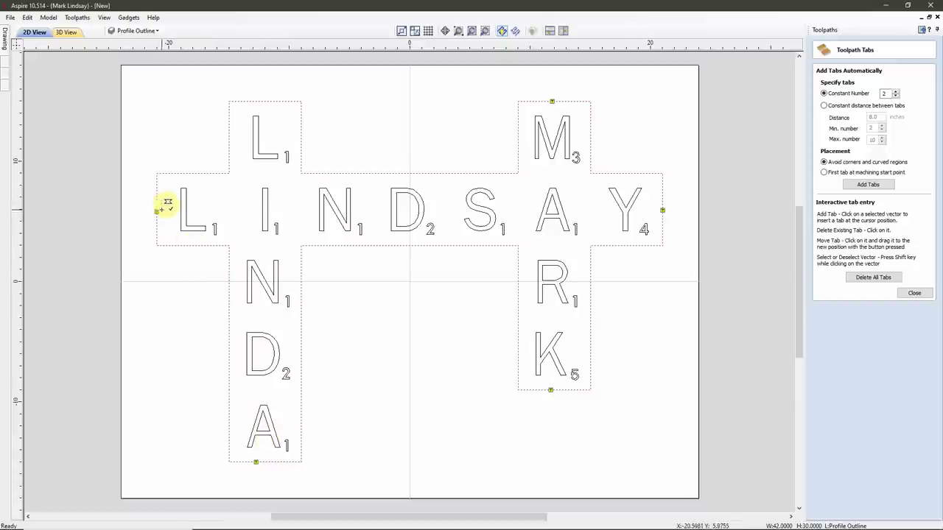
{"action": "left_click", "coordinate": [263, 100]}
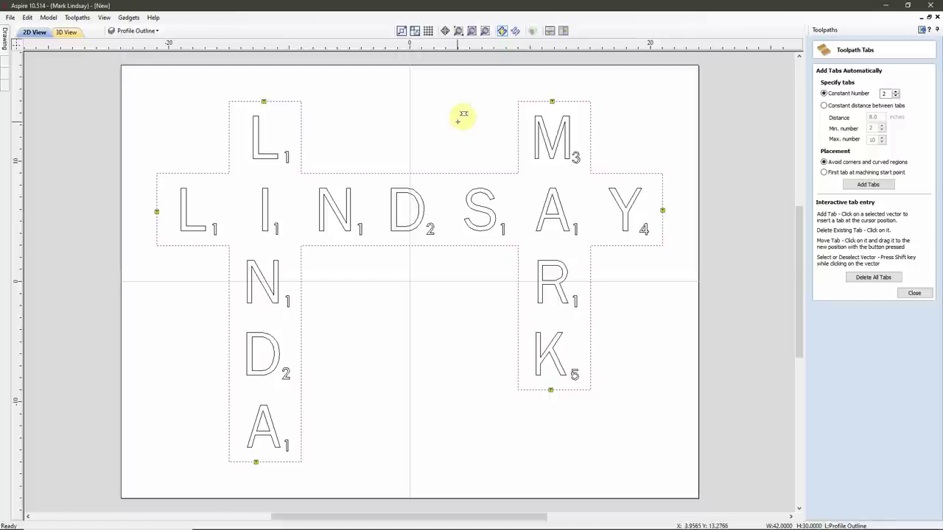
{"action": "left_click", "coordinate": [409, 245]}
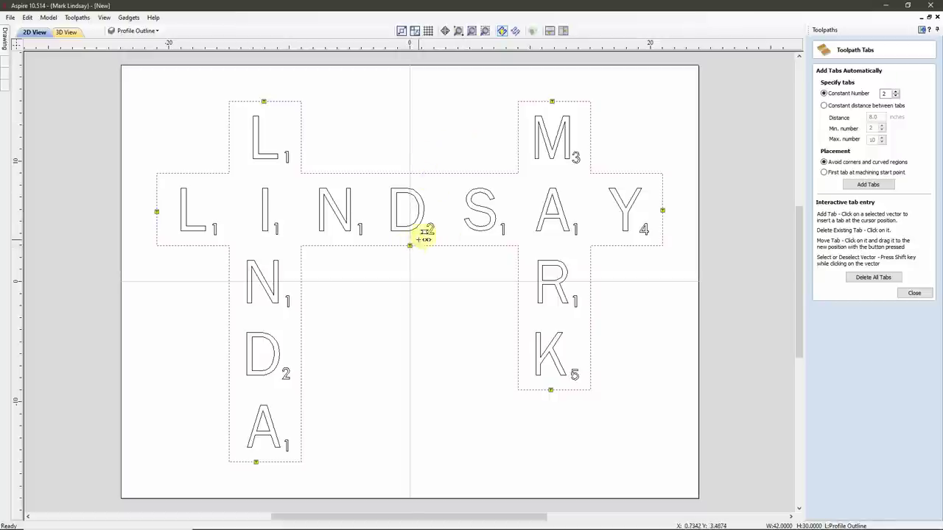
{"action": "left_click", "coordinate": [409, 173]}
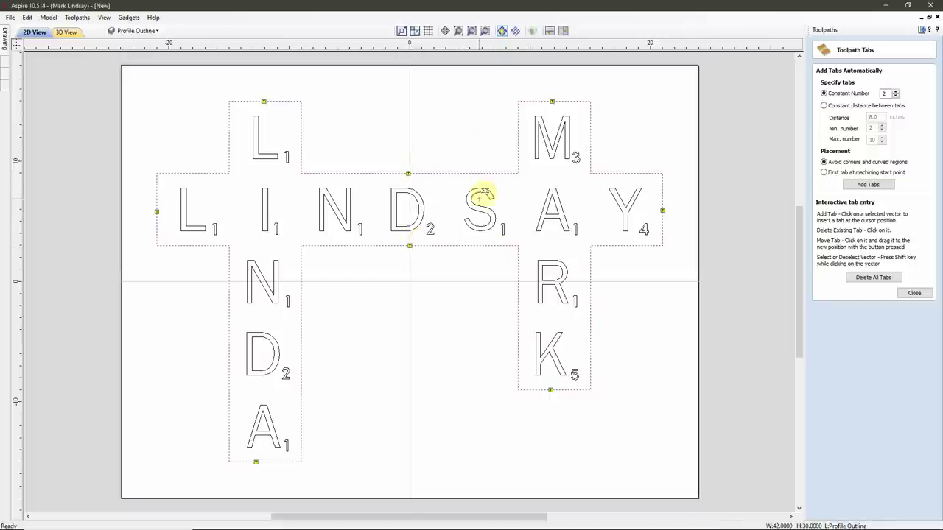
{"action": "left_click", "coordinate": [302, 345]}
{"action": "left_click", "coordinate": [229, 330]}
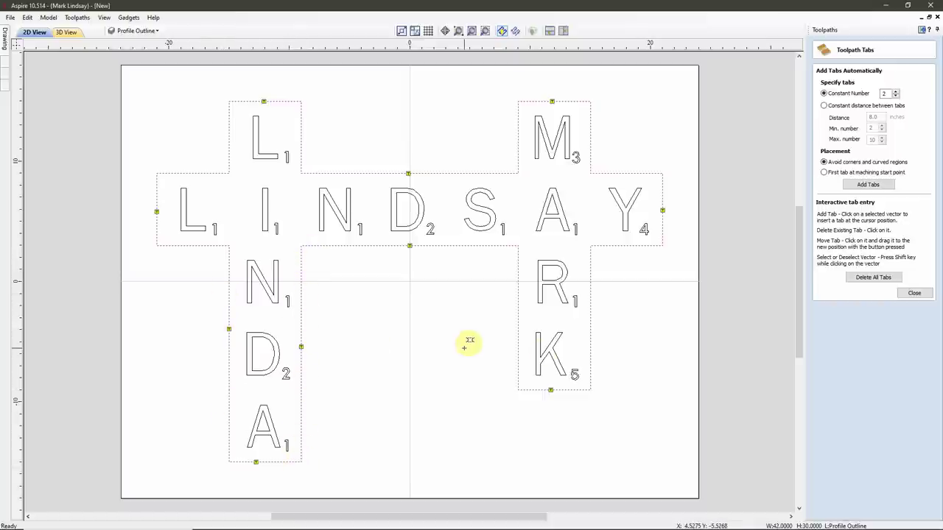
{"action": "left_click", "coordinate": [914, 293]}
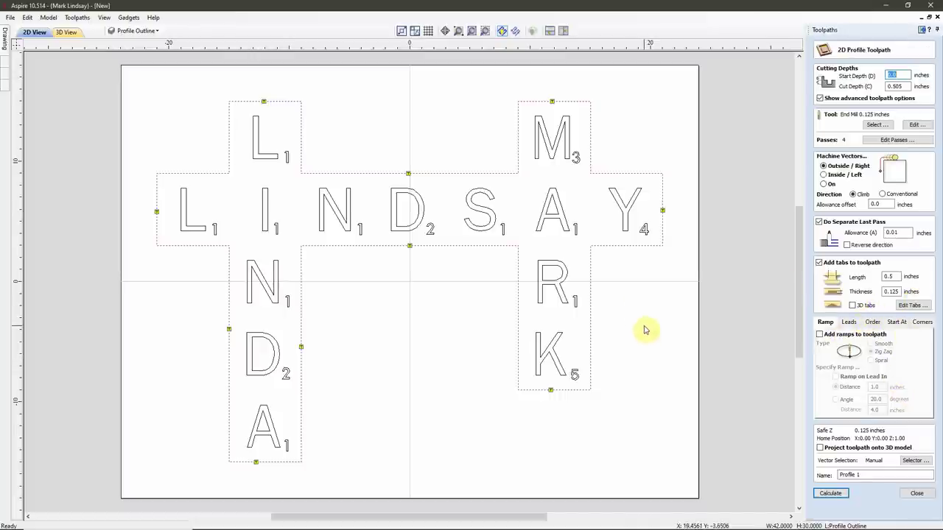
{"action": "left_click", "coordinate": [818, 263]}
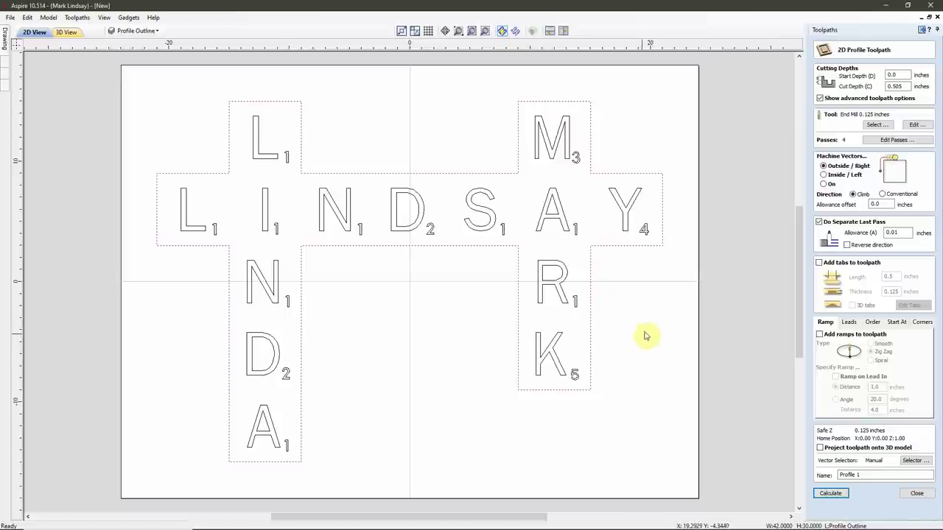
Check the corner options, name the profile toolpath Cutout and calculate it, accepting the cut through the material.
{"action": "left_click", "coordinate": [921, 322]}
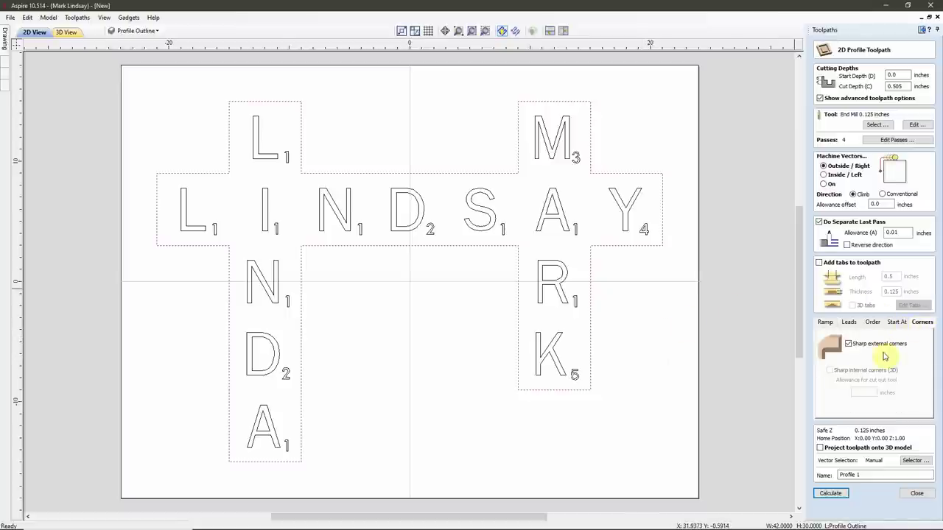
{"action": "left_click", "coordinate": [826, 324]}
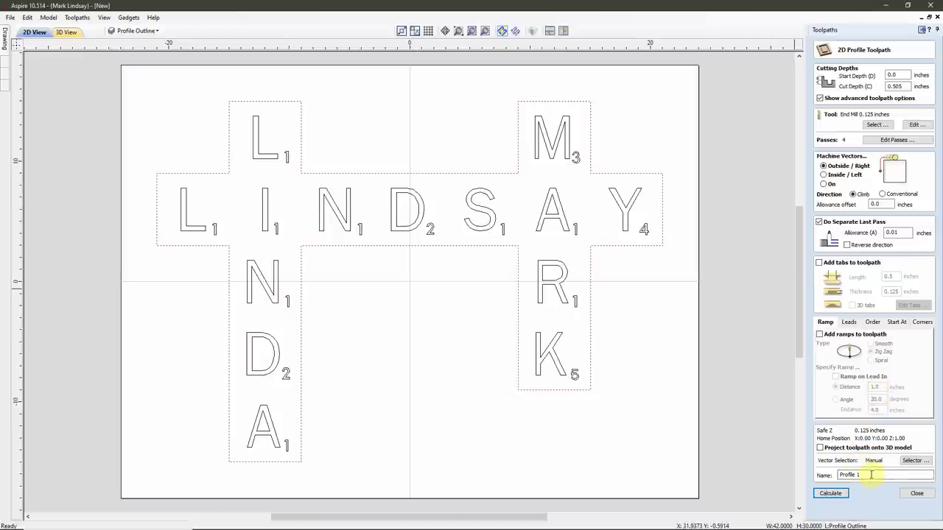
{"action": "left_click_drag", "start_coordinate": [870, 475], "coordinate": [812, 477]}
{"action": "type", "text": "Cutout"}
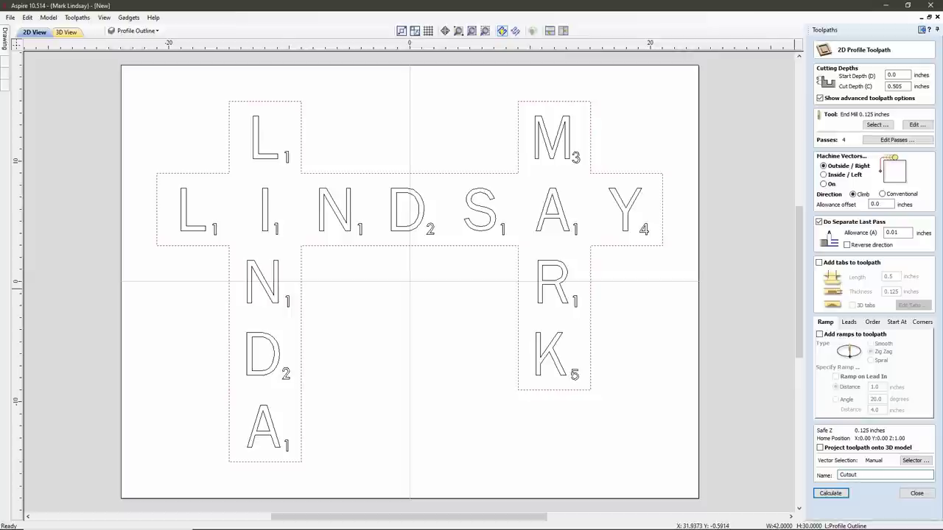
{"action": "left_click", "coordinate": [835, 494]}
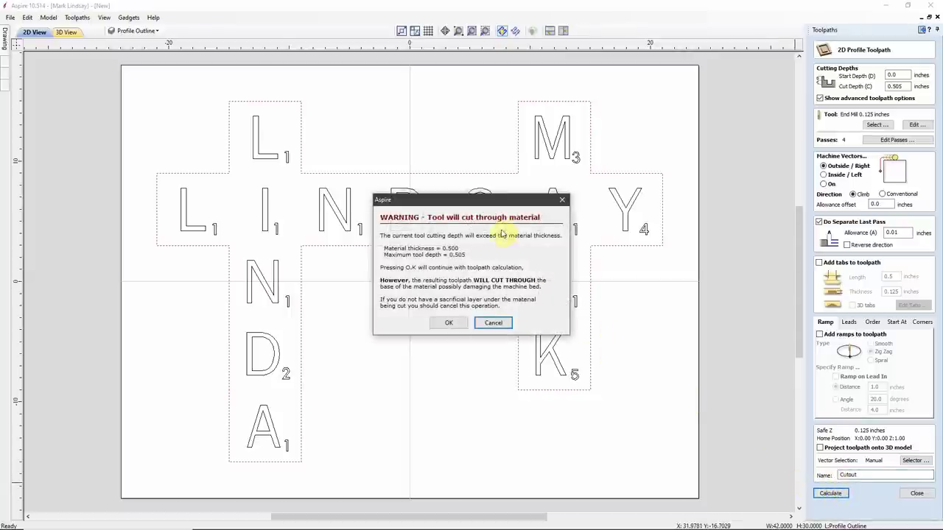
{"action": "left_click", "coordinate": [449, 323]}
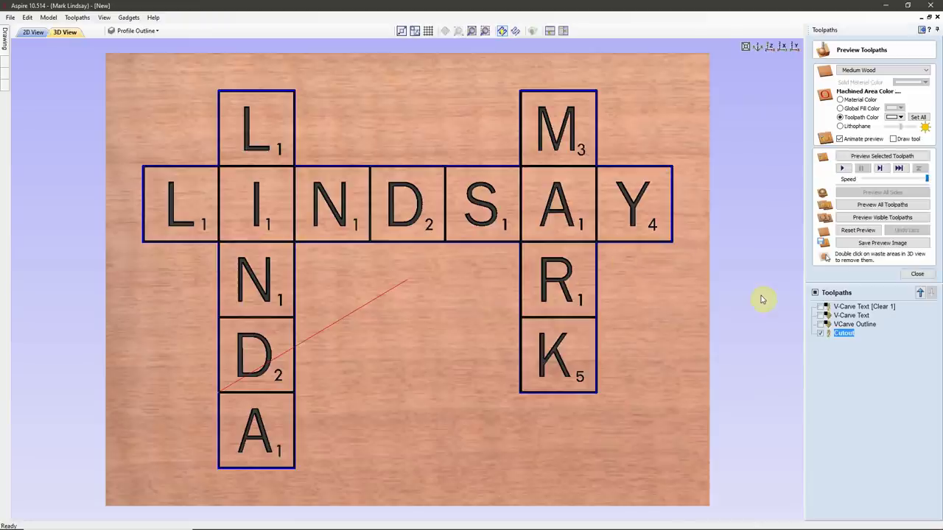
Preview the Cutout toolpath and remove the waste material around the tiles in the 3D preview.
{"action": "left_click", "coordinate": [881, 156]}
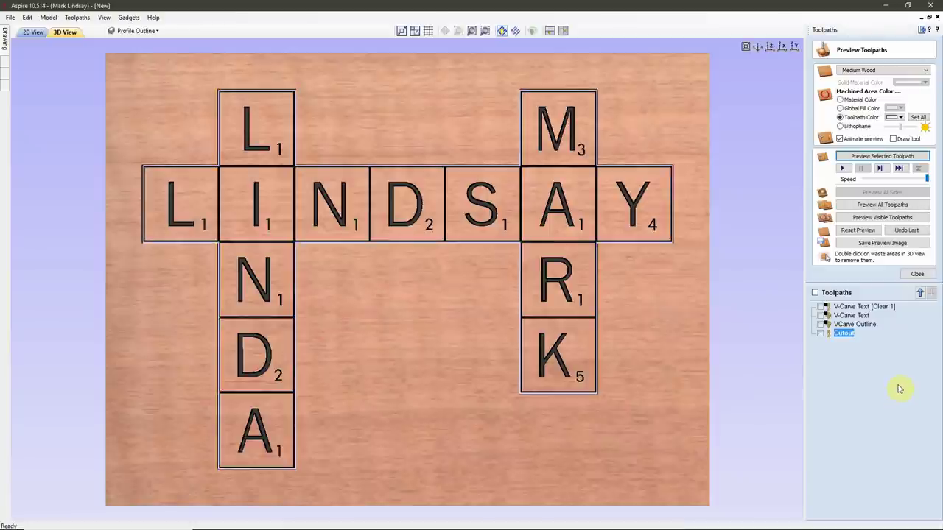
{"action": "double_click", "coordinate": [655, 317]}
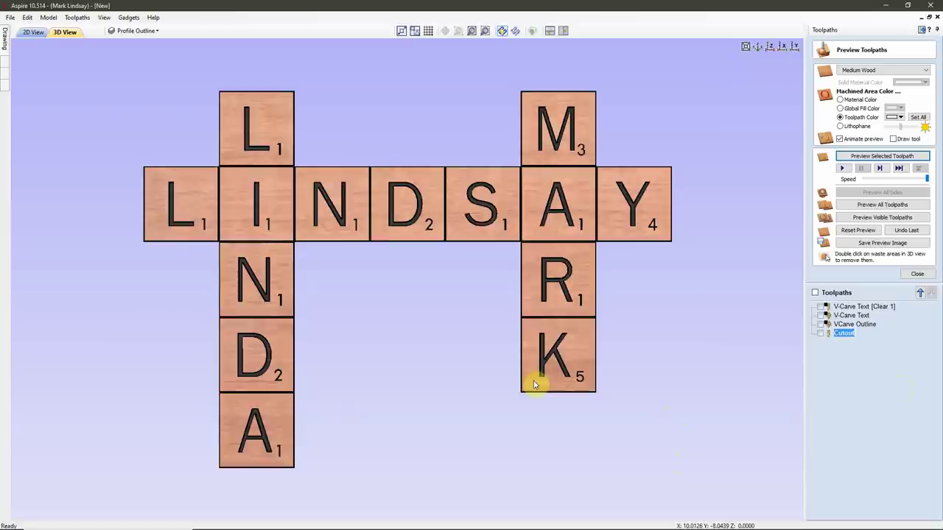
{"action": "left_click_drag", "start_coordinate": [534, 384], "coordinate": [381, 322]}
{"action": "scroll", "coordinate": [585, 216], "scroll_direction": "up", "scroll_amount": 3}
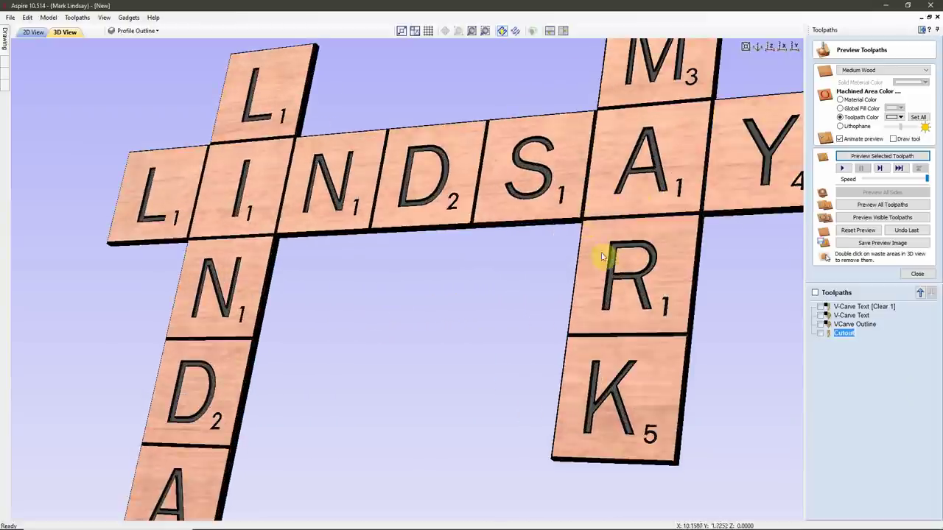
{"action": "left_click_drag", "start_coordinate": [648, 435], "coordinate": [600, 404]}
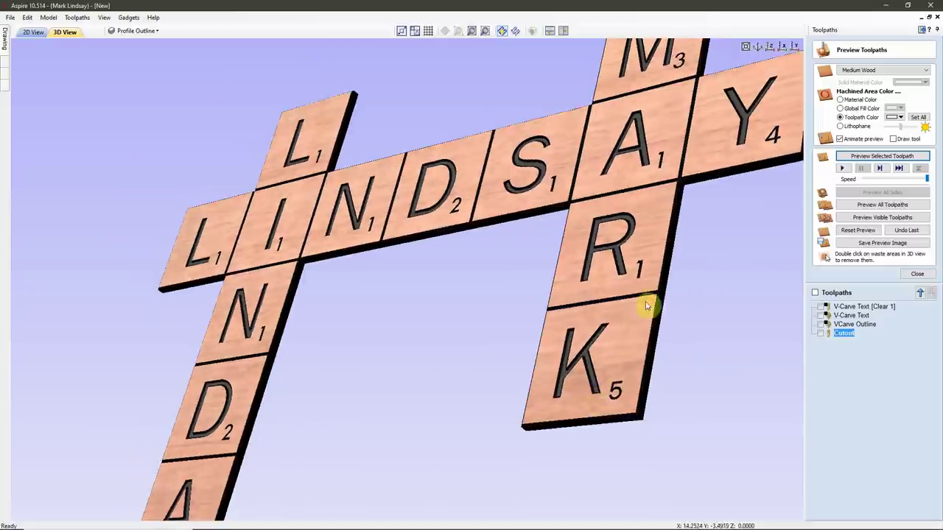
{"action": "left_click_drag", "start_coordinate": [646, 306], "coordinate": [665, 292]}
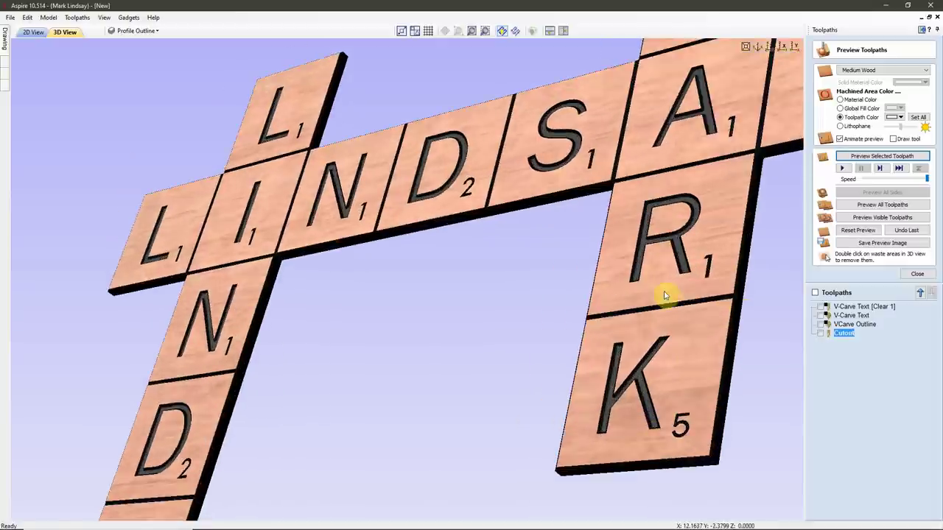
Change the VCarve Outline toolpath's preview colour to the unfilled material colour and preview that toolpath.
{"action": "left_click", "coordinate": [860, 325]}
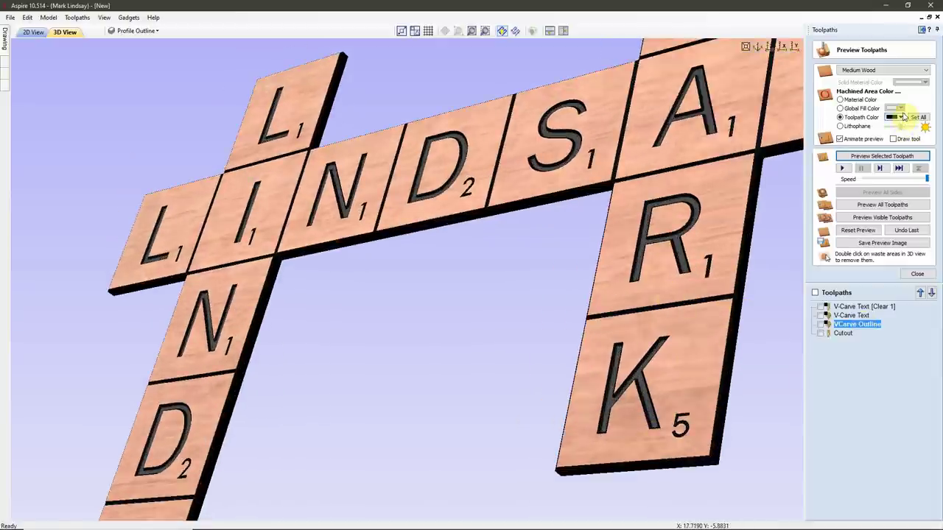
{"action": "left_click", "coordinate": [902, 117]}
{"action": "left_click", "coordinate": [903, 131]}
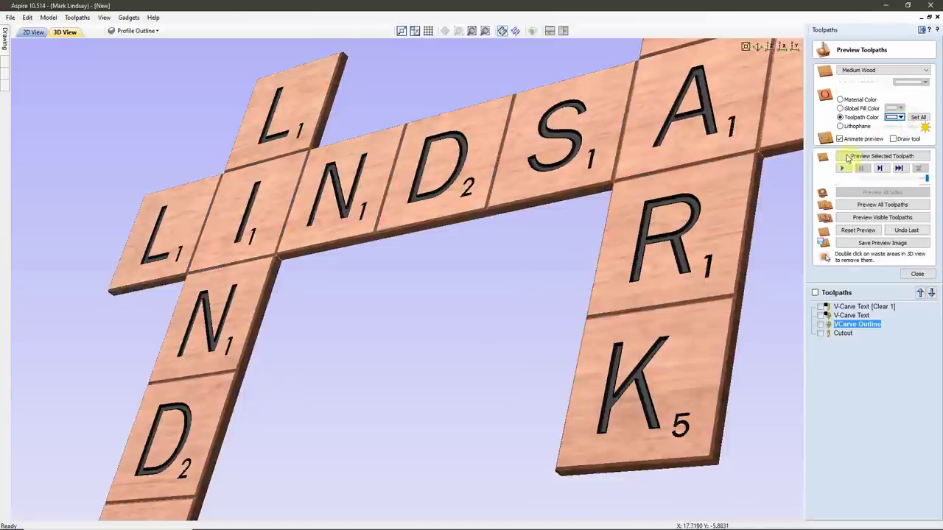
{"action": "left_click", "coordinate": [847, 157]}
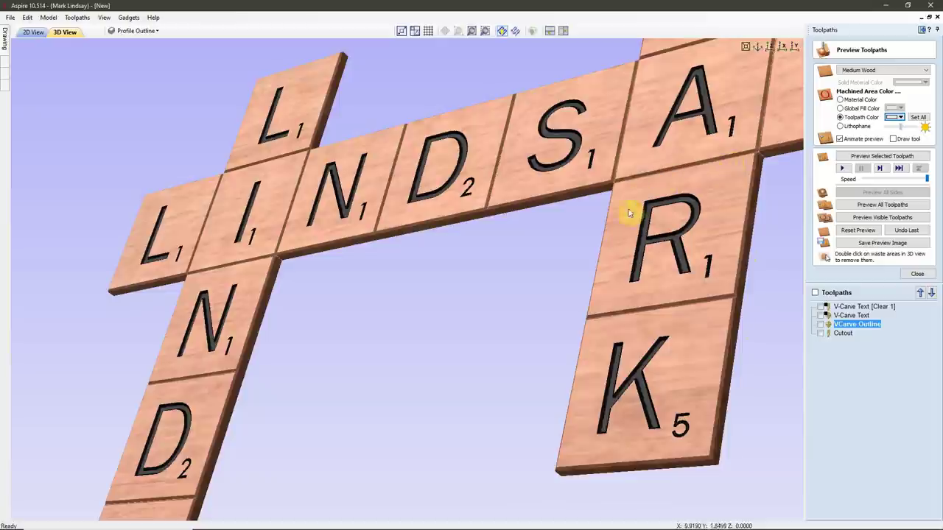
Examine the V-carved tile borders up close, and check the whole crossword from above and from its underside in the 3D preview.
{"action": "scroll", "coordinate": [640, 307], "scroll_direction": "up", "scroll_amount": 2}
{"action": "scroll", "coordinate": [641, 306], "scroll_direction": "up", "scroll_amount": 2}
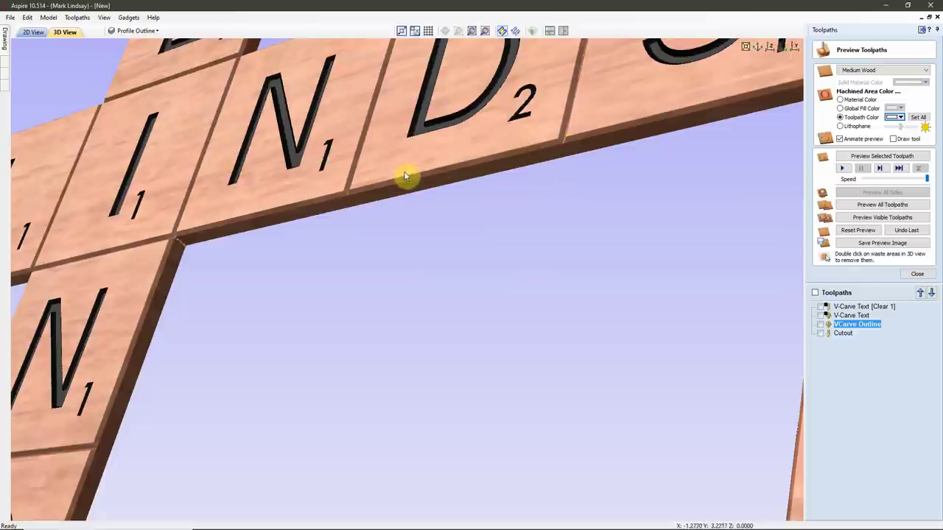
{"action": "left_click_drag", "start_coordinate": [432, 179], "coordinate": [447, 192]}
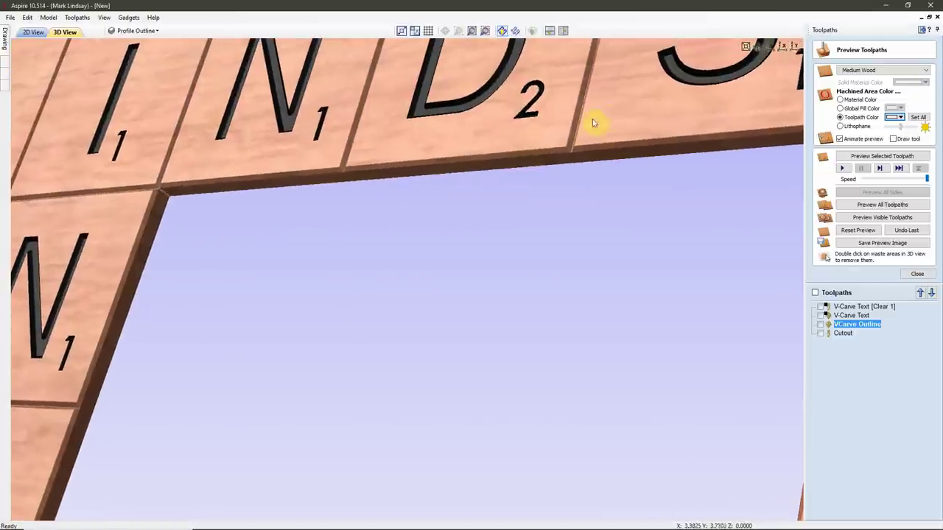
{"action": "scroll", "coordinate": [595, 248], "scroll_direction": "down", "scroll_amount": 3}
{"action": "mouse_move", "coordinate": [595, 249]}
{"action": "left_mouse_down"}
{"action": "mouse_move", "coordinate": [596, 269]}
{"action": "mouse_move", "coordinate": [610, 237]}
{"action": "left_mouse_up"}
{"action": "scroll", "coordinate": [610, 235], "scroll_direction": "down", "scroll_amount": 3}
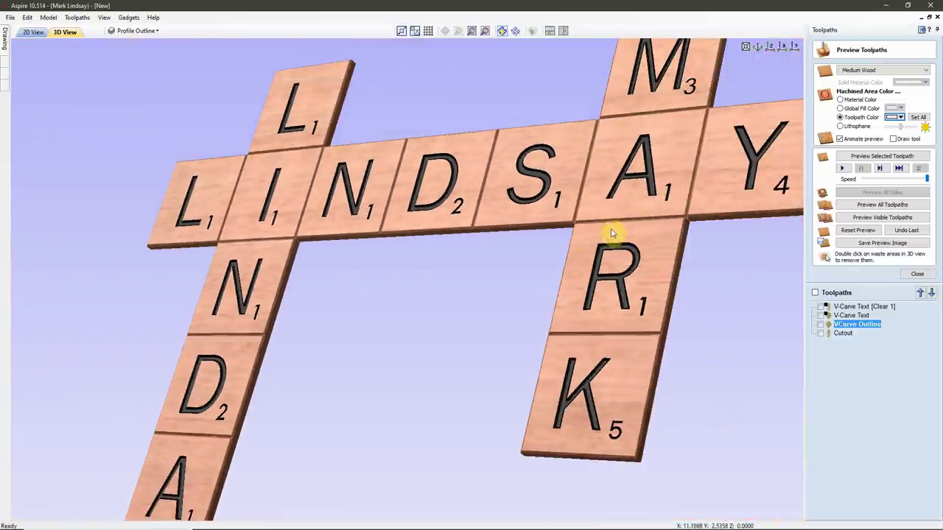
{"action": "left_click_drag", "start_coordinate": [611, 154], "coordinate": [772, 90]}
{"action": "left_click", "coordinate": [770, 48]}
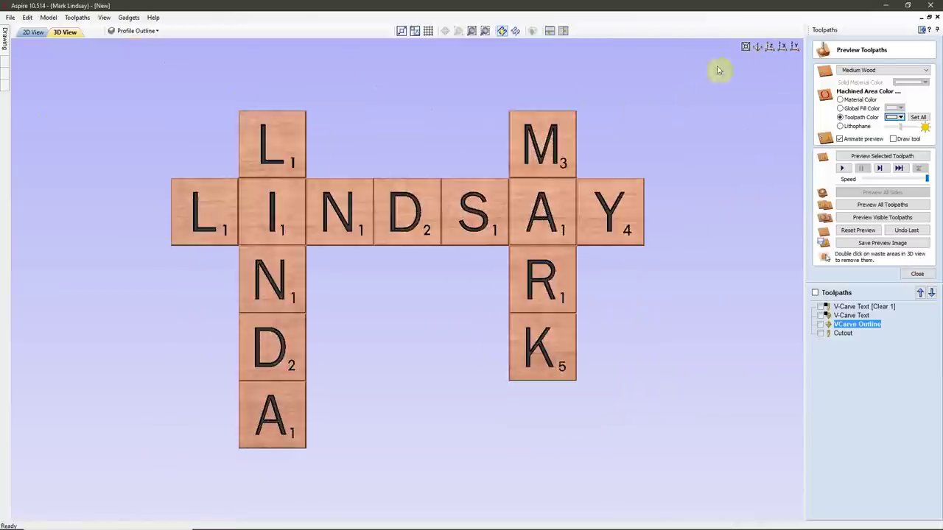
{"action": "left_click_drag", "start_coordinate": [621, 217], "coordinate": [474, 335]}
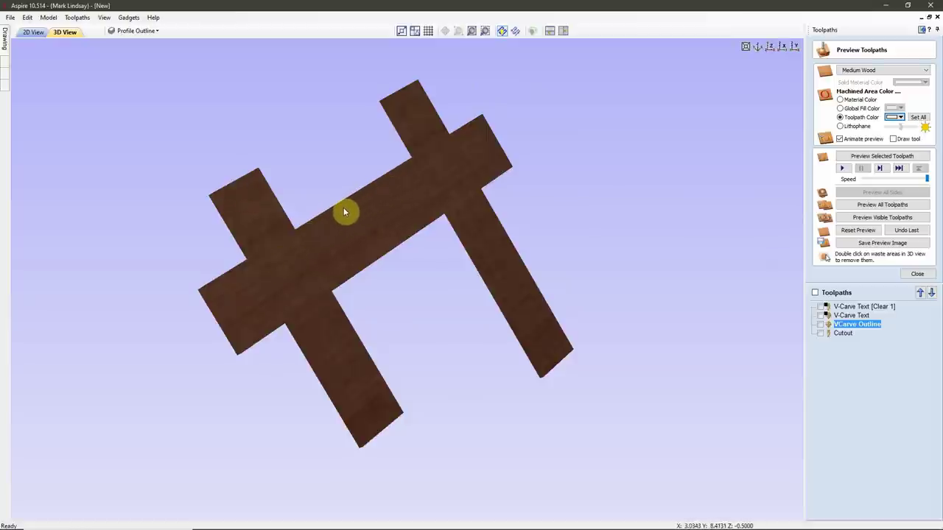
{"action": "left_click_drag", "start_coordinate": [382, 189], "coordinate": [630, 255]}
{"action": "left_click_drag", "start_coordinate": [435, 258], "coordinate": [717, 225]}
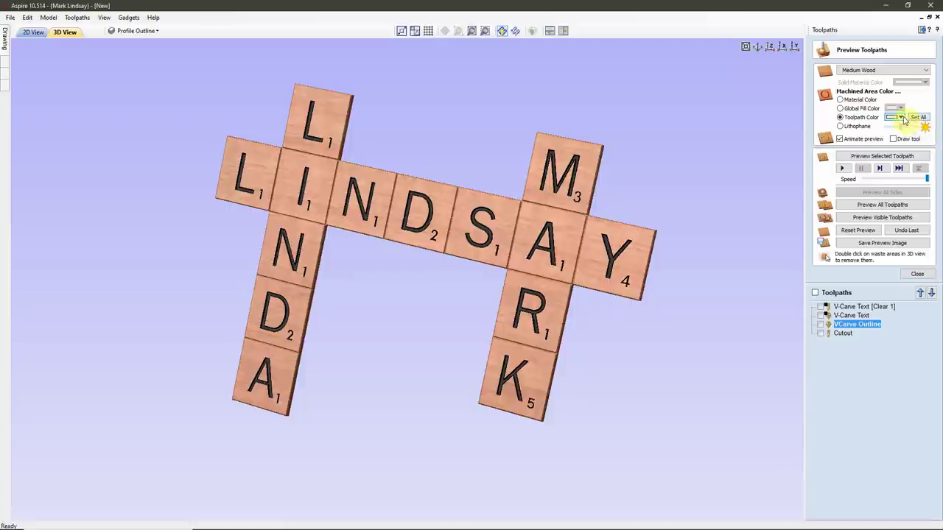
Set the VCarve Outline toolpath's preview colour to black and preview the tiles from directly above.
{"action": "left_click", "coordinate": [897, 117]}
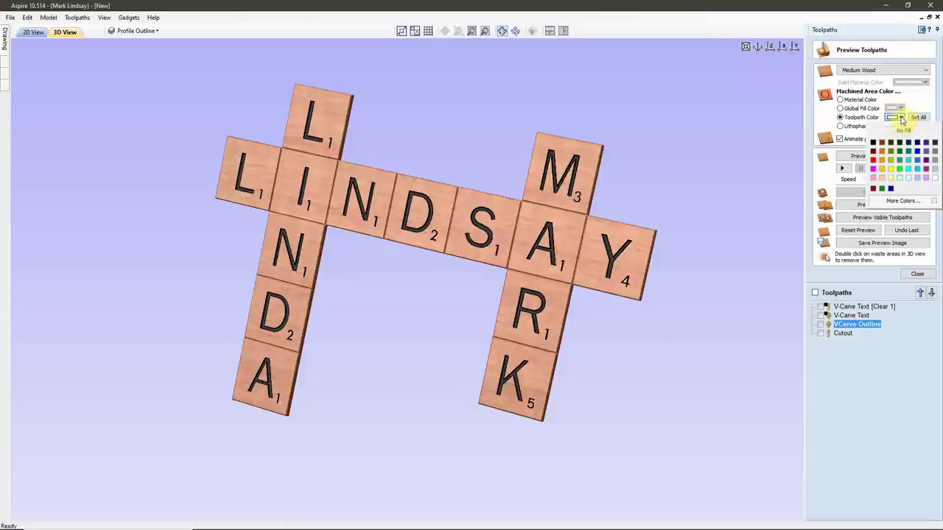
{"action": "left_click", "coordinate": [872, 145]}
{"action": "left_click", "coordinate": [765, 49]}
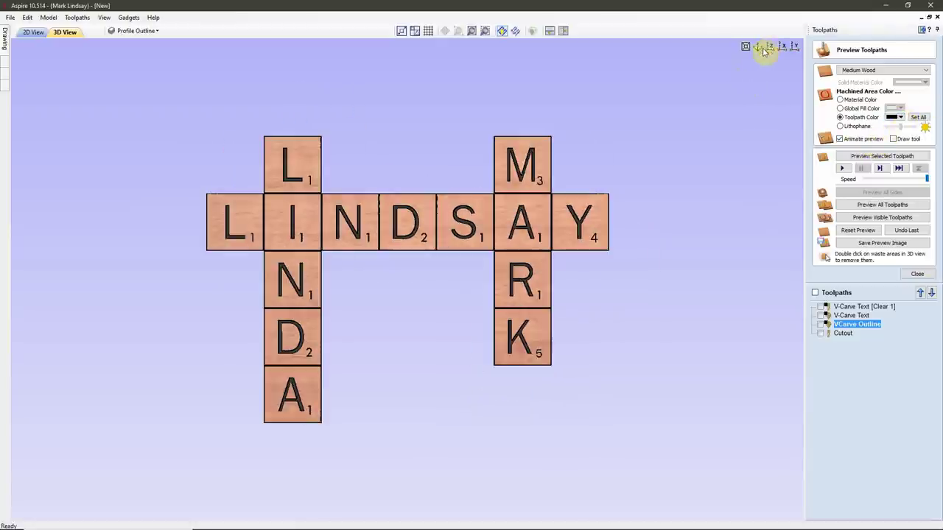
{"action": "scroll", "coordinate": [358, 317], "scroll_direction": "up", "scroll_amount": 2}
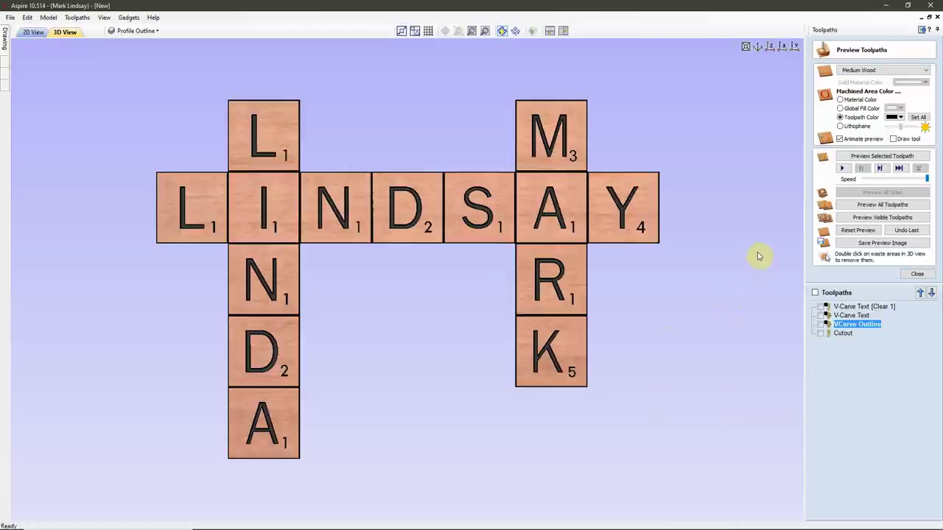
Return to the drawing tools and 2D view, show the Tile Outlines layer and make Text the active layer.
{"action": "left_click", "coordinate": [936, 29]}
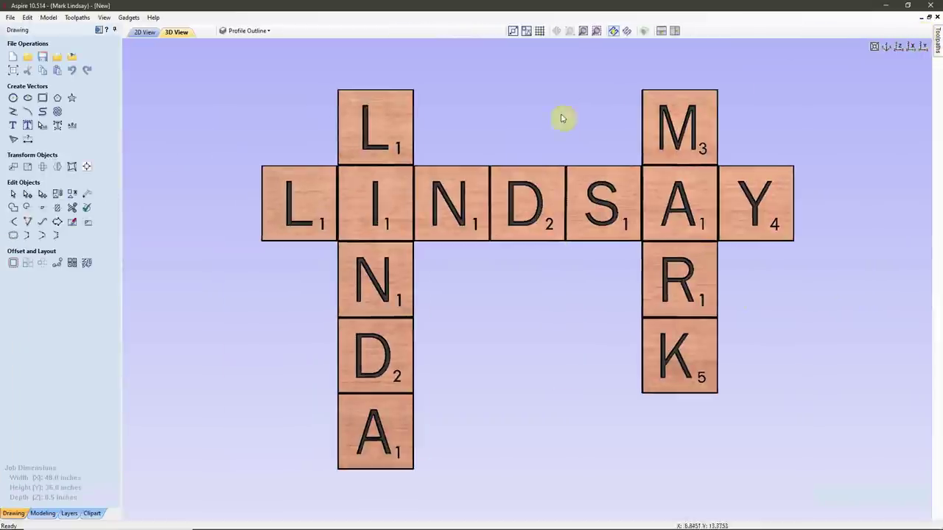
{"action": "left_click", "coordinate": [140, 32]}
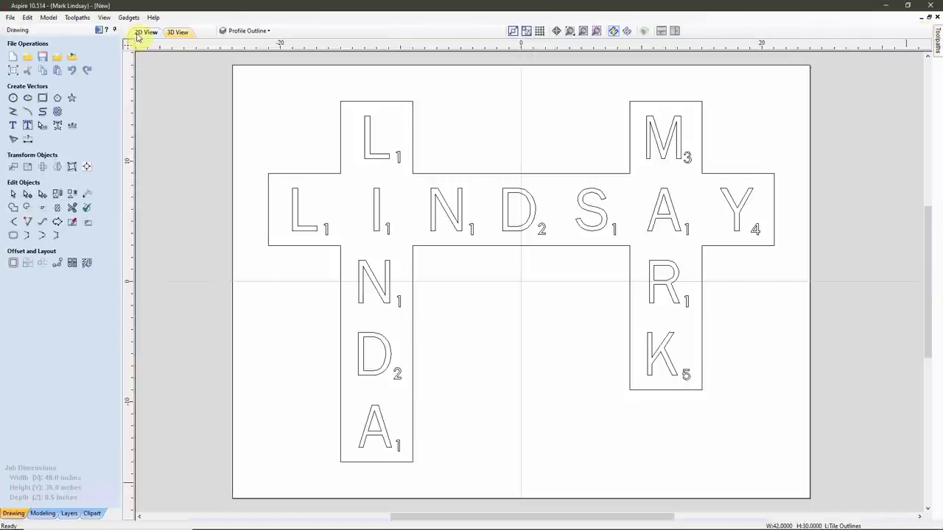
{"action": "left_click", "coordinate": [266, 32]}
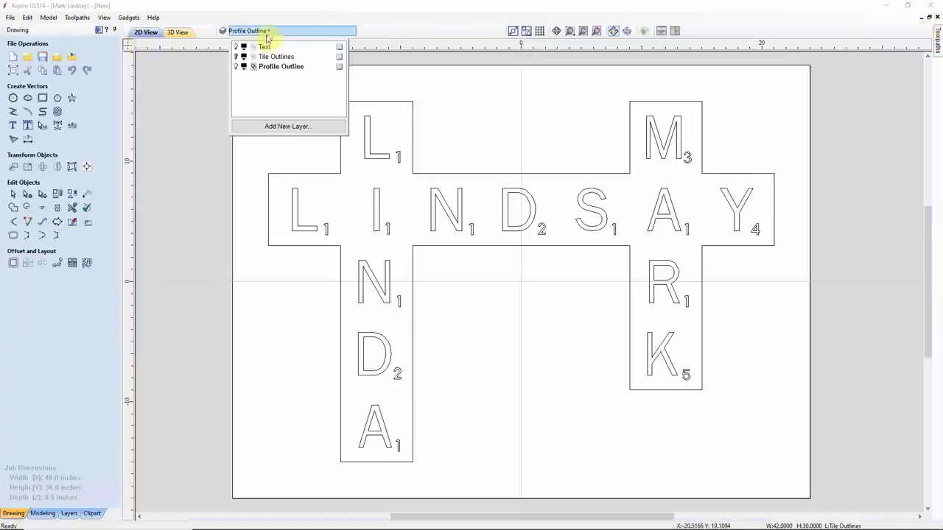
{"action": "left_click", "coordinate": [264, 46]}
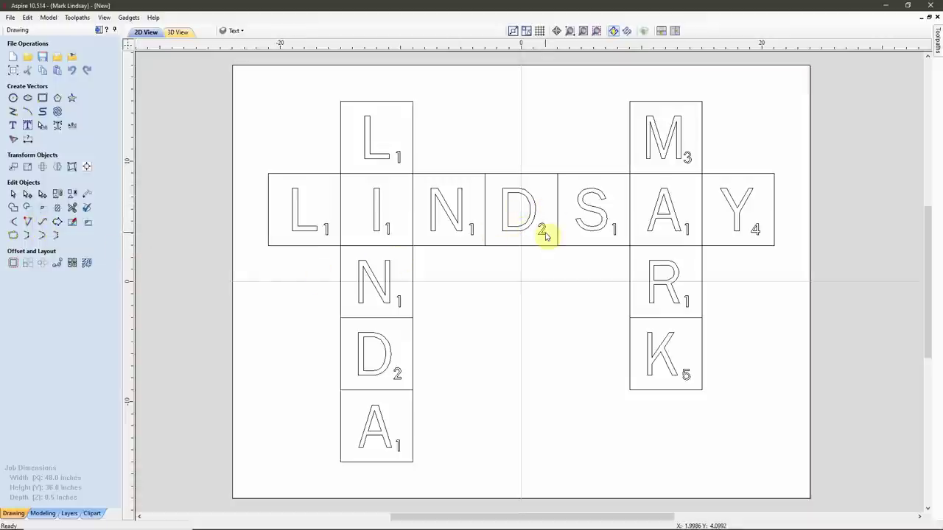
Review the layer list and make Profile Outline the active layer.
{"action": "scroll", "coordinate": [593, 340], "scroll_direction": "up", "scroll_amount": 1}
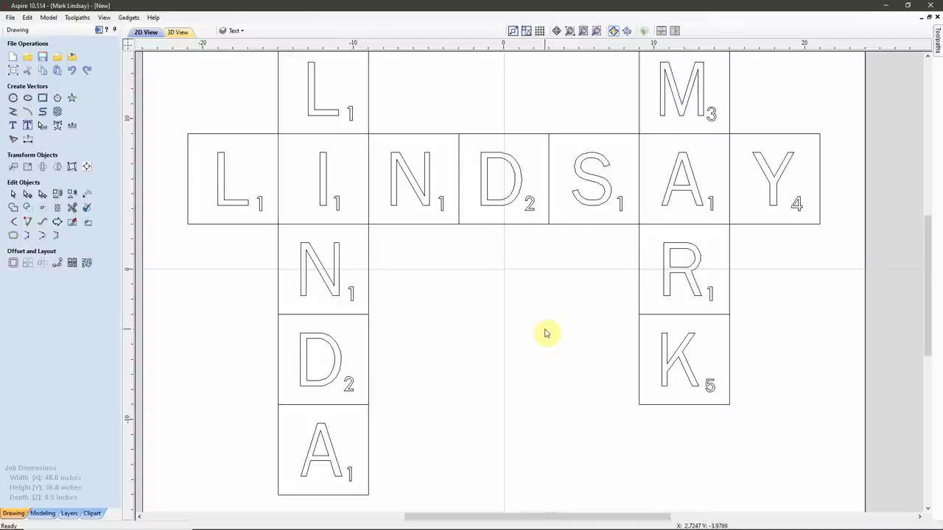
{"action": "scroll", "coordinate": [545, 333], "scroll_direction": "down", "scroll_amount": 1}
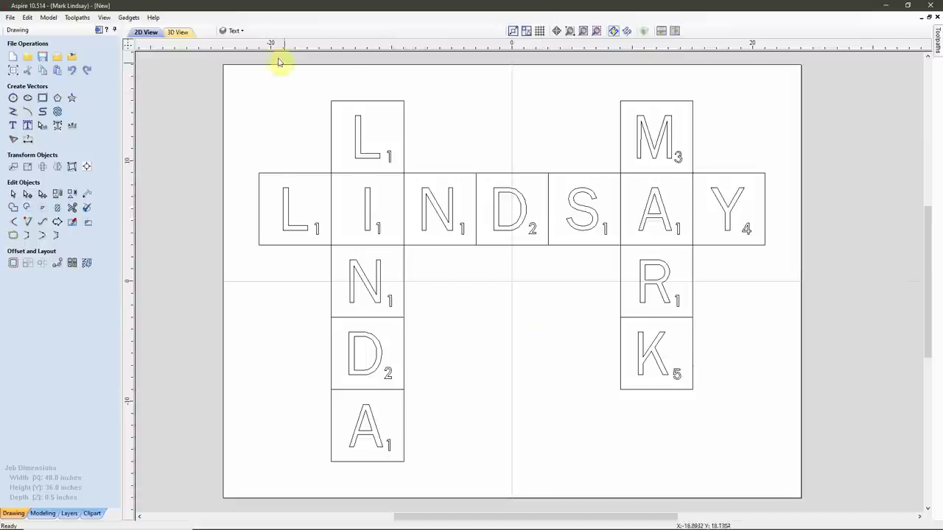
{"action": "left_click", "coordinate": [248, 34]}
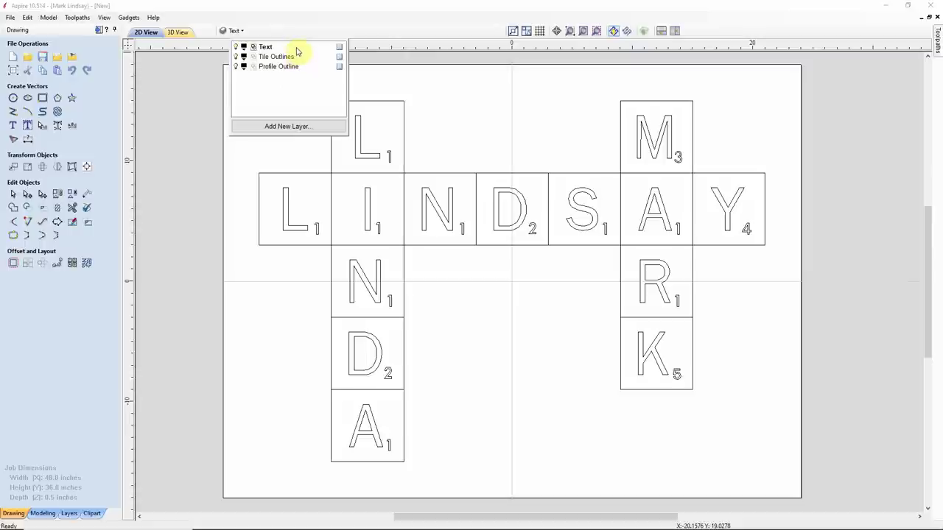
{"action": "scroll", "coordinate": [298, 50], "scroll_direction": "down", "scroll_amount": 2}
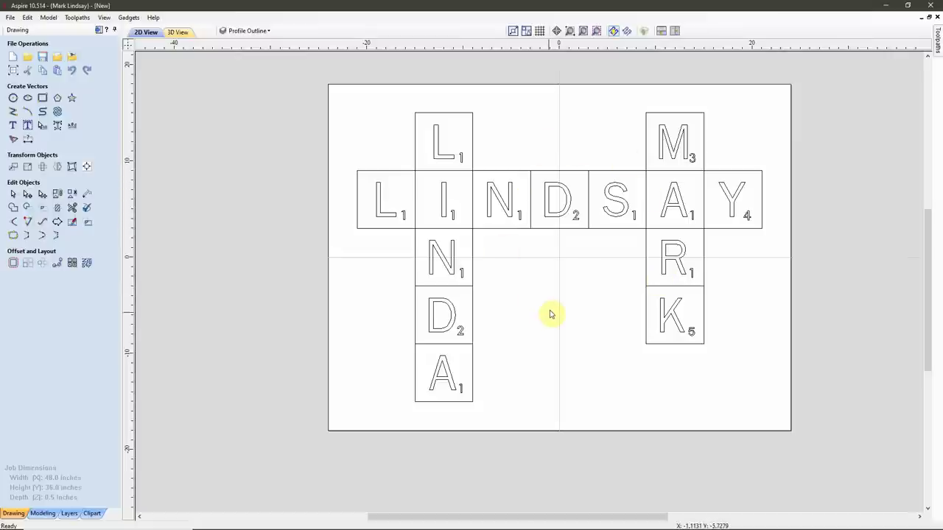
{"action": "scroll", "coordinate": [551, 314], "scroll_direction": "up", "scroll_amount": 1}
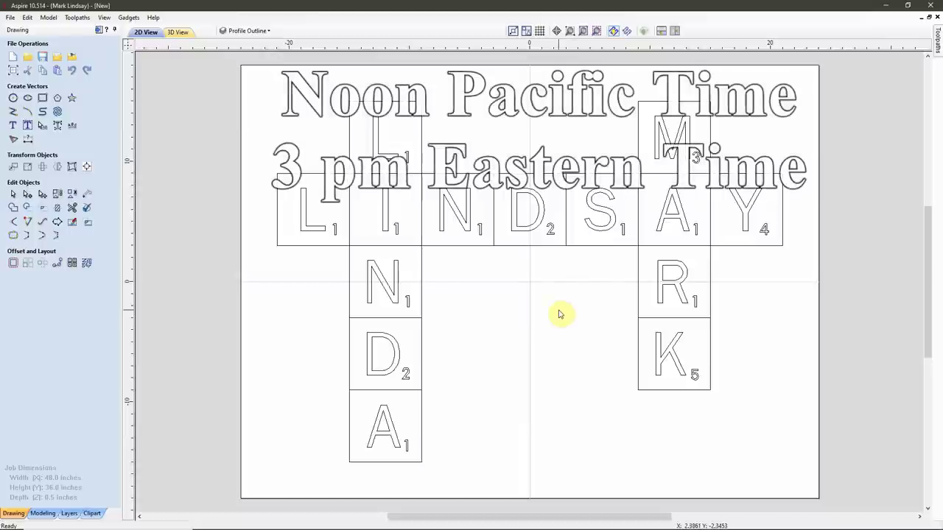
Make Text the active layer and return to the 3D view of the finished crossword.
{"action": "left_click", "coordinate": [268, 33]}
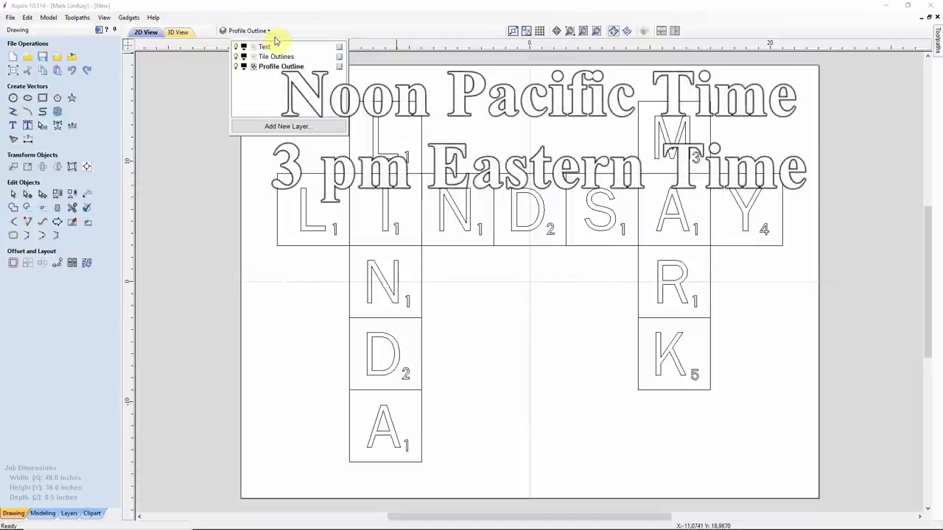
{"action": "left_click", "coordinate": [264, 46]}
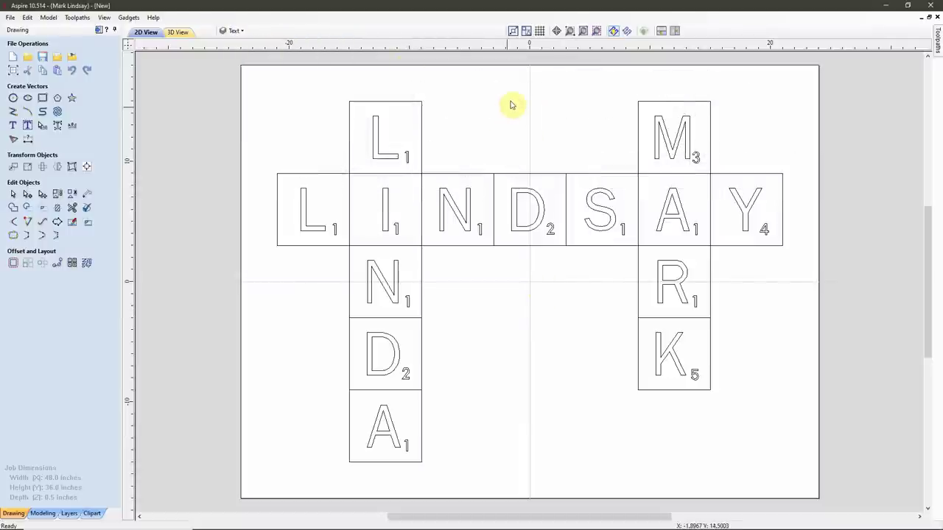
{"action": "left_click", "coordinate": [177, 33]}
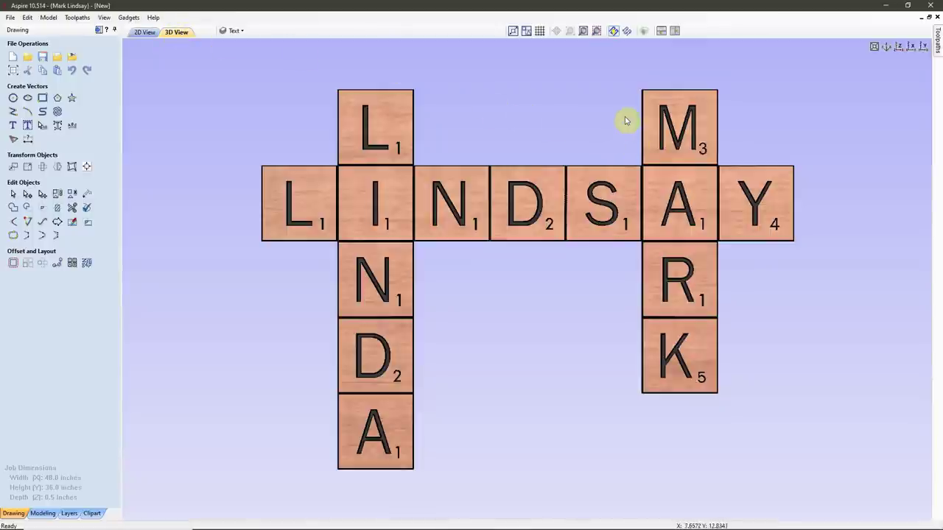